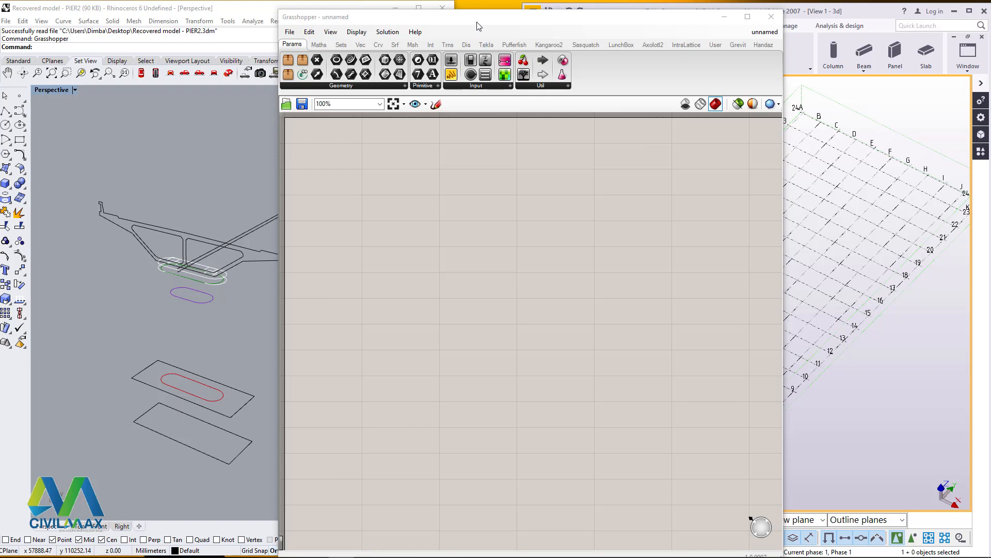
Position the Grasshopper window between Rhino and Tekla Structures so the pier curves and the grid remain in view
drag(477, 22, 243, 33)
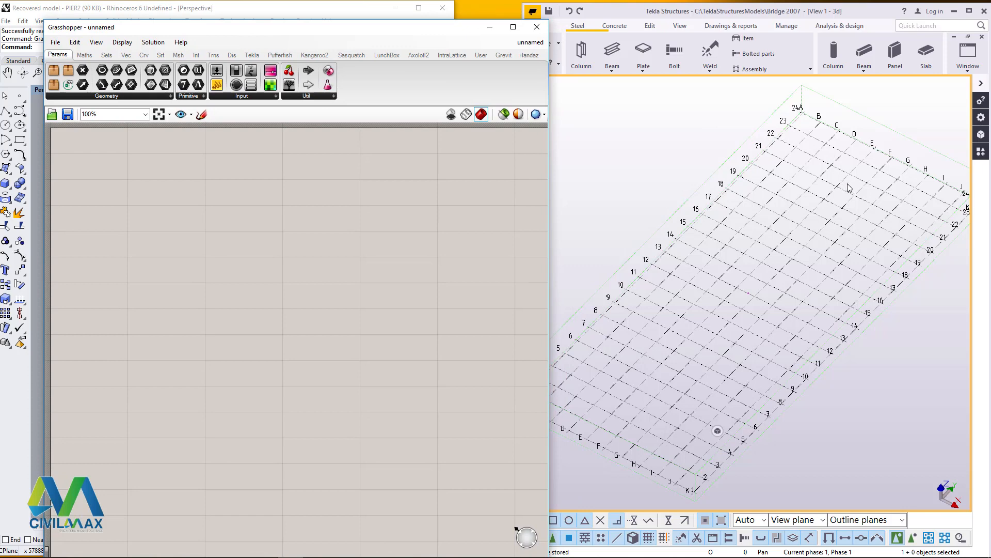
drag(343, 32, 663, 41)
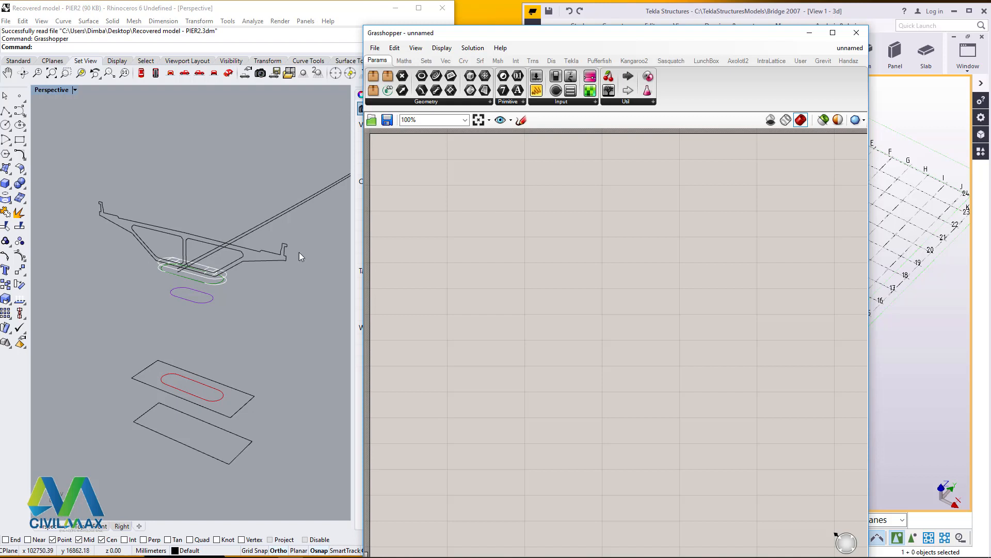
drag(703, 39, 449, 35)
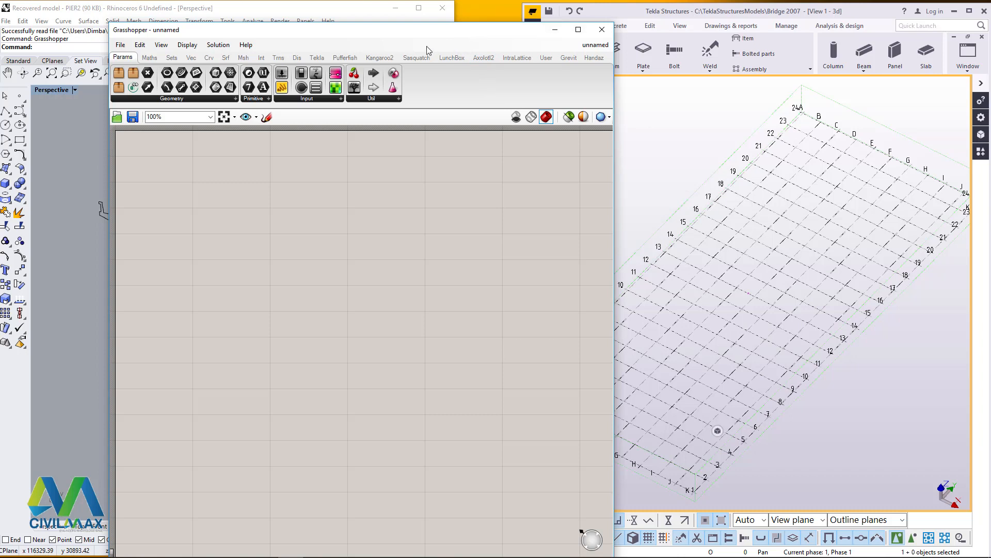
drag(421, 37, 620, 25)
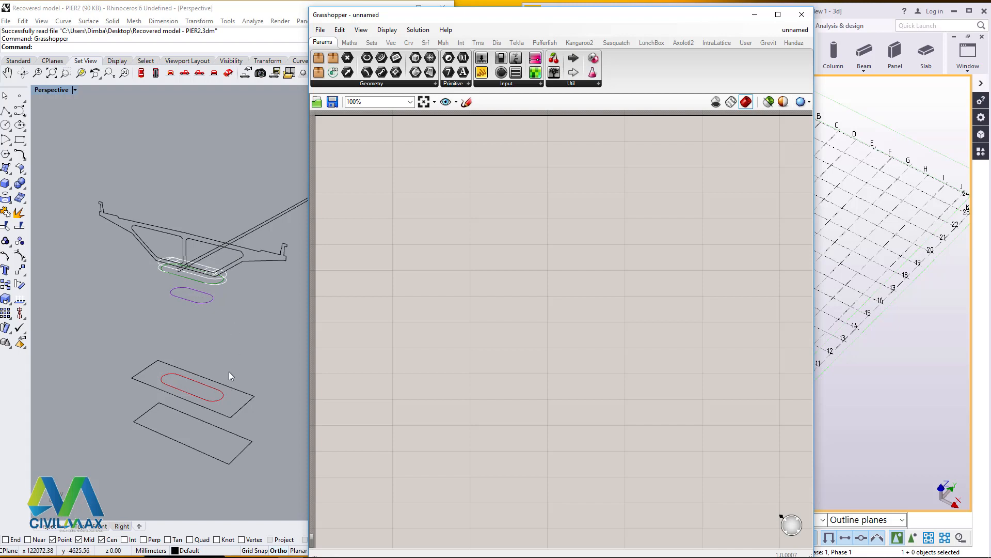
Examine the bridge deck section, pier outlines and rectangular footing curves in the Rhino perspective view
scroll(213, 413, up, 5)
scroll(181, 398, down, 5)
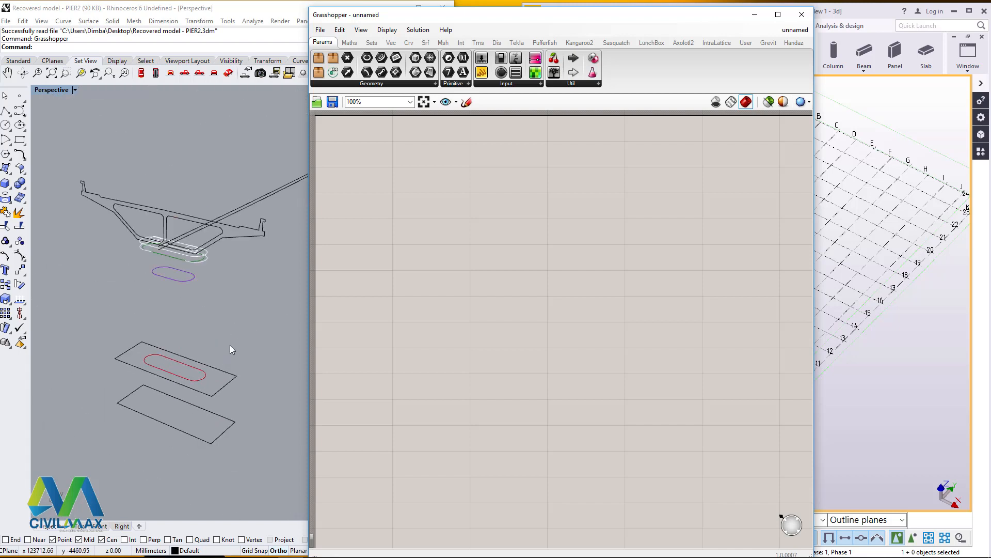
right_drag(175, 268, 158, 253)
scroll(179, 248, down, 8)
scroll(169, 280, up, 12)
scroll(169, 281, down, 8)
scroll(155, 231, up, 12)
scroll(154, 230, down, 6)
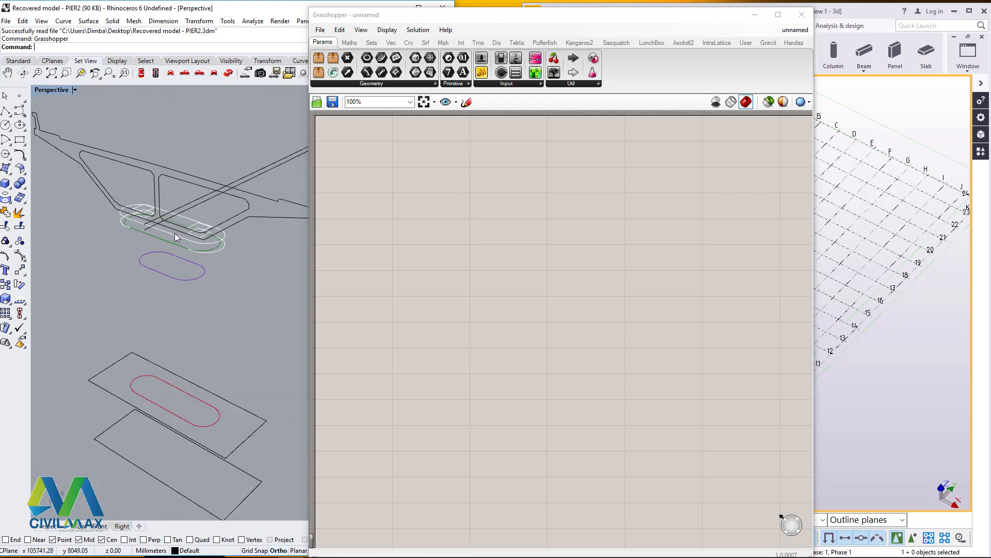
scroll(134, 277, down, 7)
scroll(156, 361, up, 4)
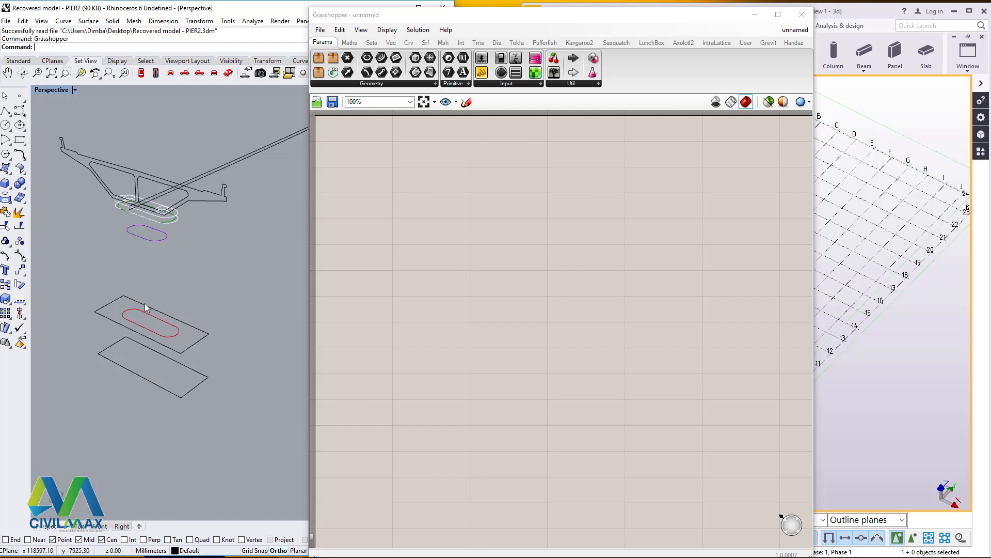
Display the Tekla component set in Grasshopper and reposition its window clear of the Rhino pier curves
drag(575, 23, 492, 29)
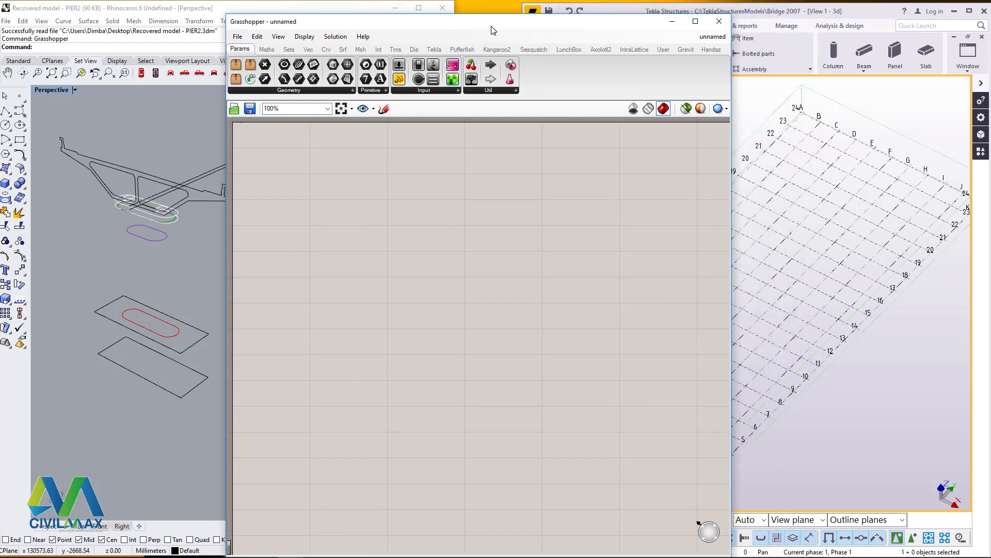
click(435, 50)
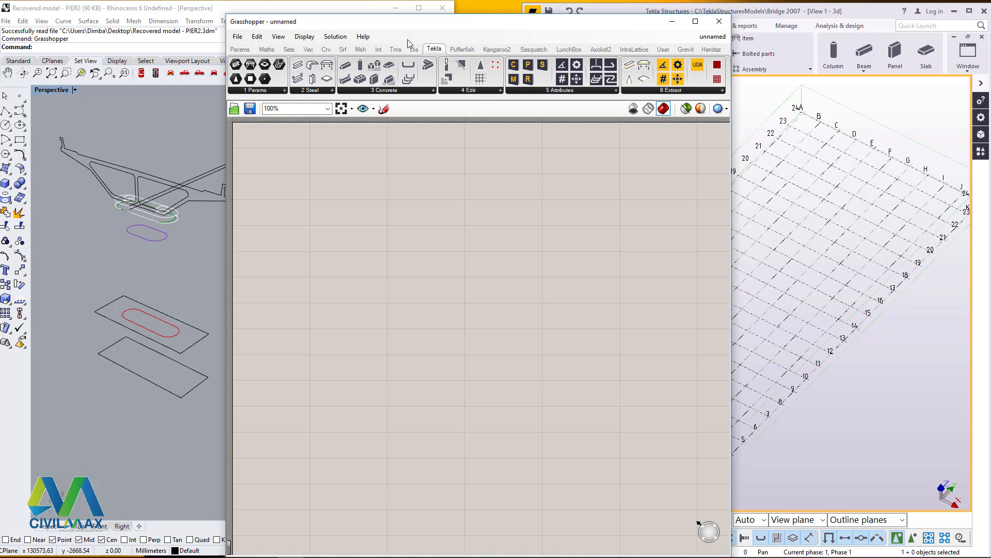
drag(424, 33, 463, 29)
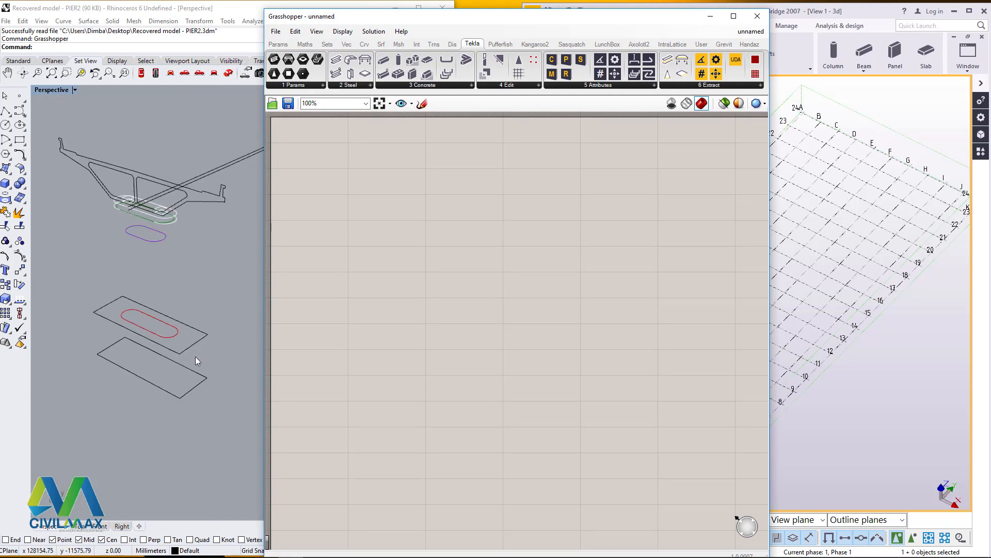
scroll(163, 221, up, 2)
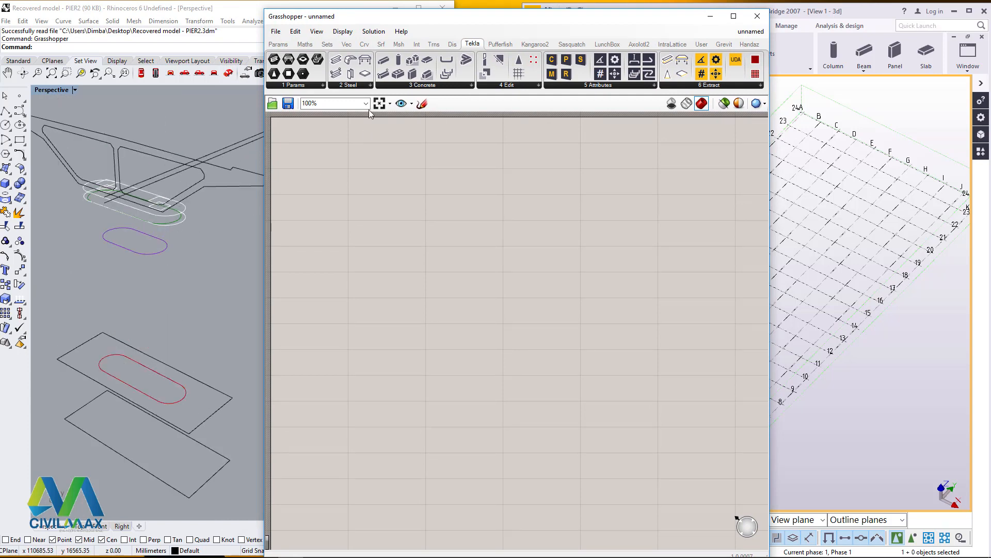
Place a Curve geometry parameter in the upper-left area of the empty Grasshopper canvas
click(278, 45)
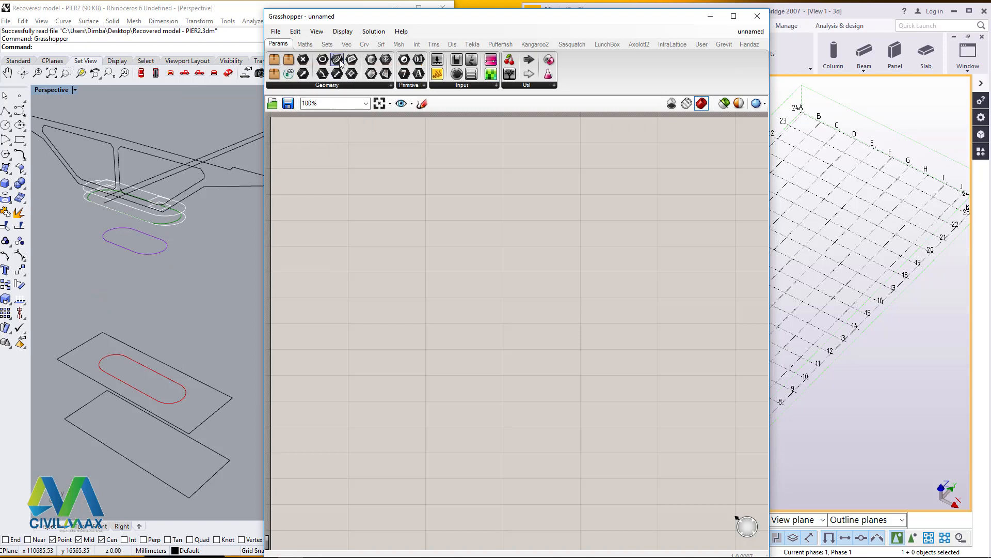
drag(338, 61, 355, 162)
drag(330, 160, 446, 354)
drag(445, 353, 391, 185)
drag(332, 162, 331, 163)
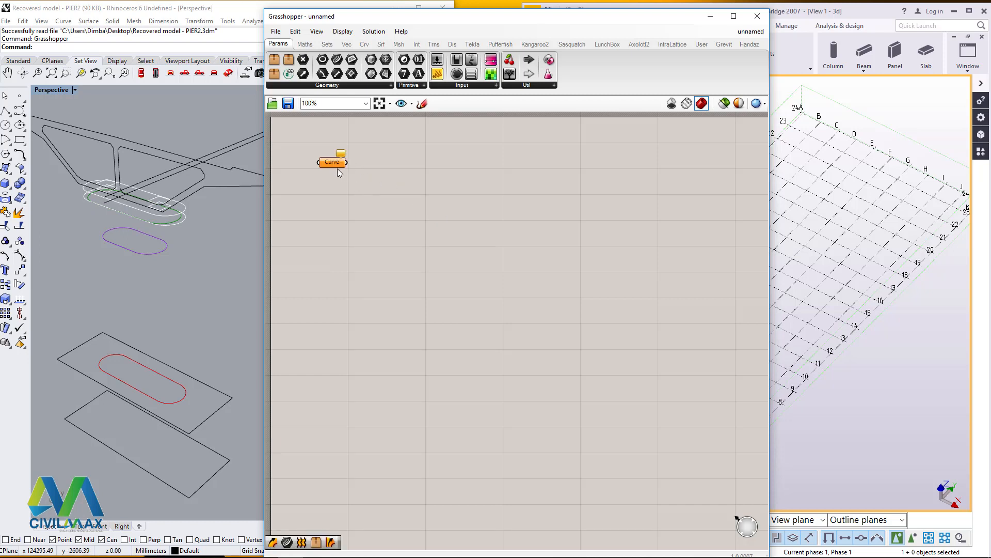
Duplicate the Curve parameter four times on the canvas to have five in total
click(332, 163)
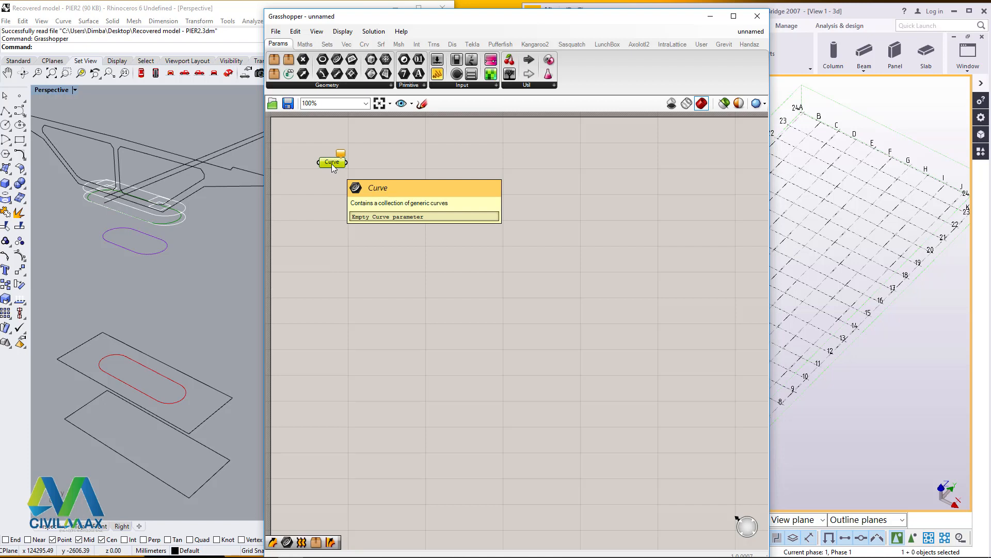
key(ctrl+v)
key(ctrl+v)
key(ctrl+v)
key(ctrl+v)
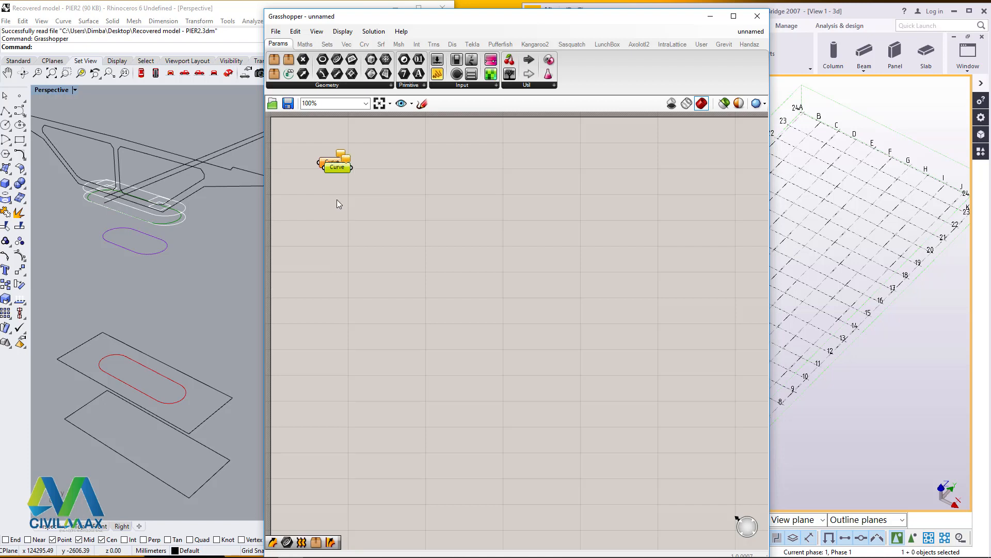
Spread the stacked Curve parameter copies apart into a rough column below the original
drag(363, 191, 323, 306)
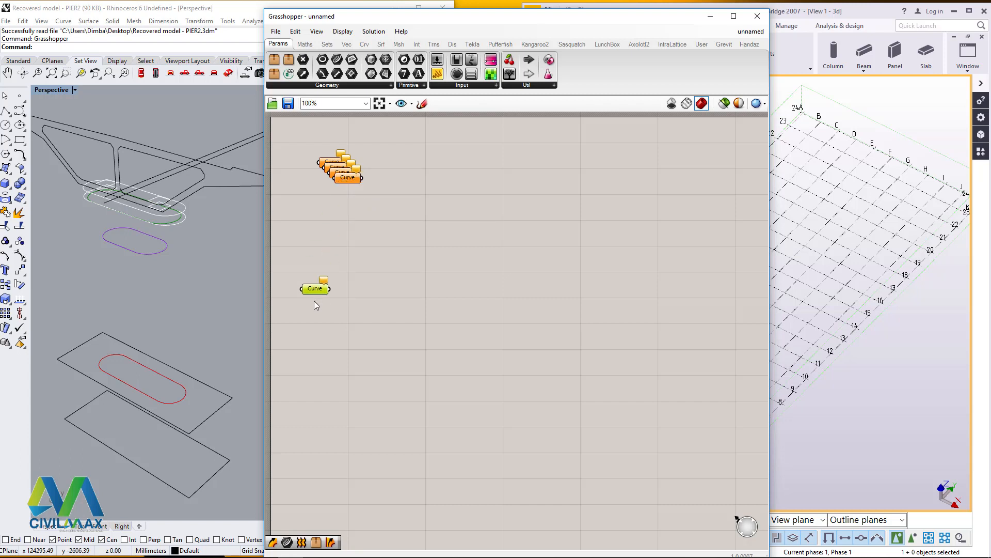
drag(355, 185, 303, 230)
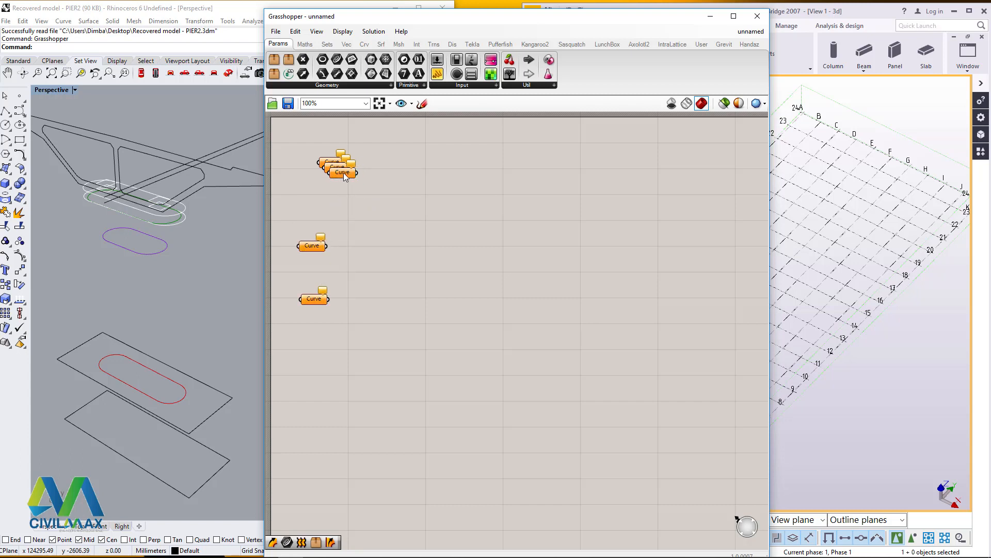
drag(344, 173, 314, 193)
Align the five Curve parameters into one evenly spaced column and shift the whole column slightly down the canvas
drag(363, 141, 281, 327)
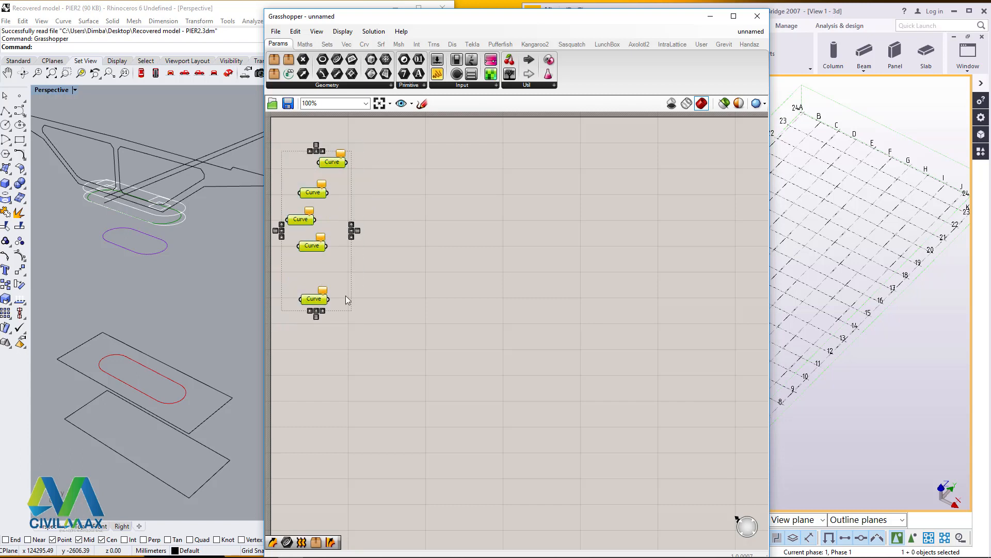
click(316, 151)
click(316, 145)
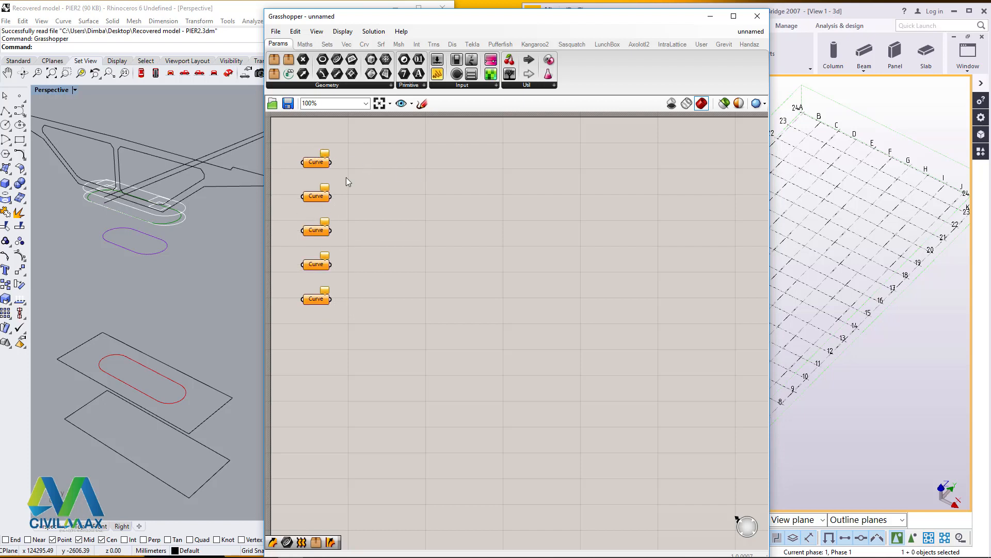
drag(323, 161, 332, 190)
click(377, 194)
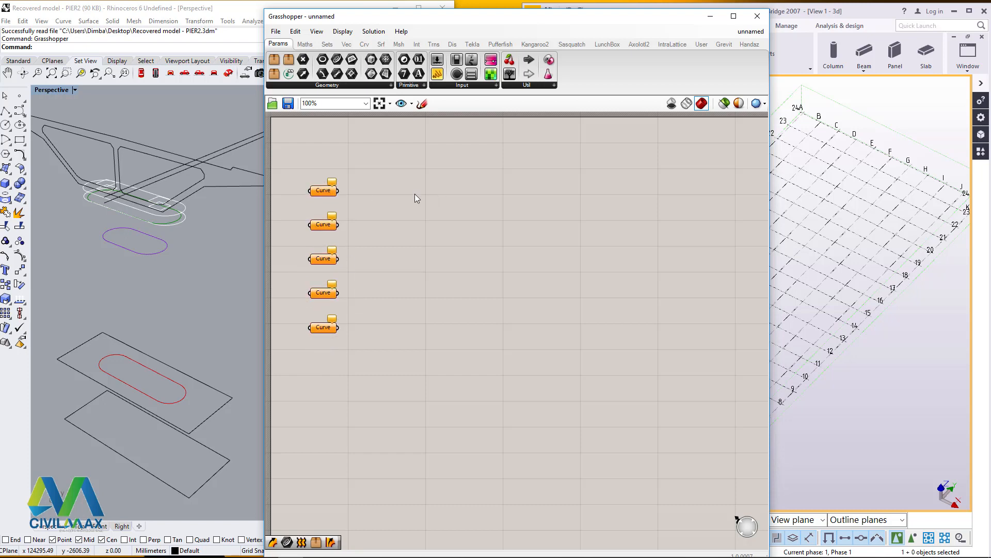
Rename the topmost Curve parameter as Road Line
scroll(134, 299, down, 6)
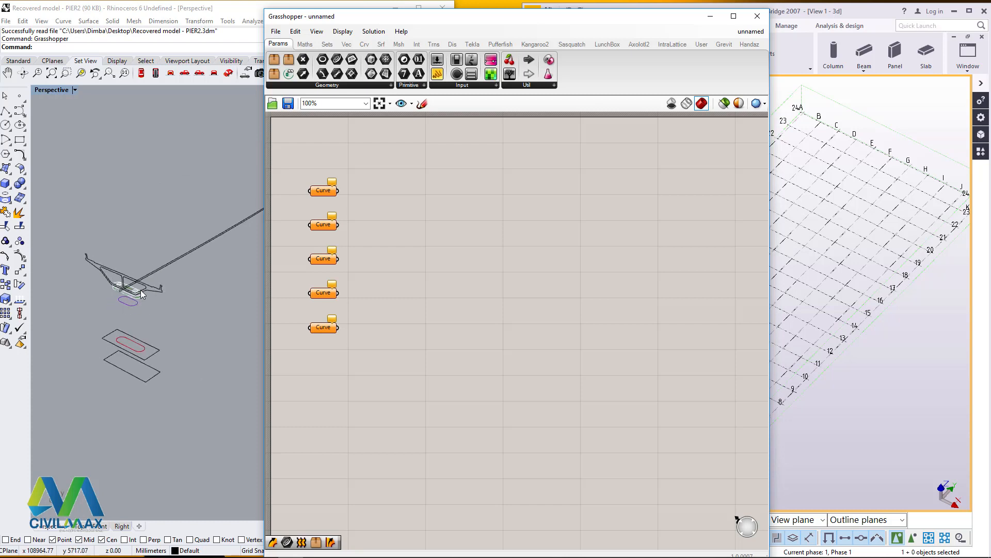
scroll(134, 305, up, 5)
scroll(155, 320, down, 4)
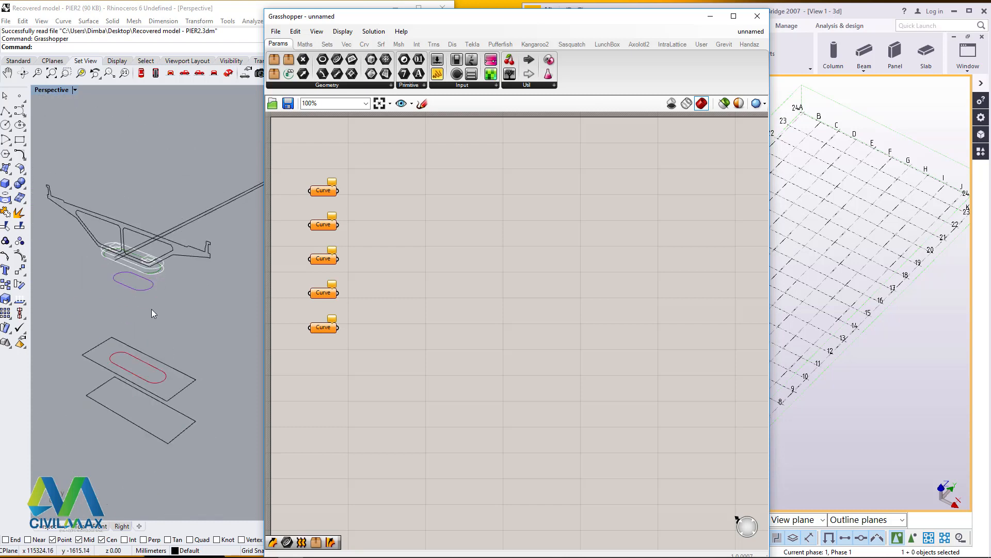
right_click(324, 199)
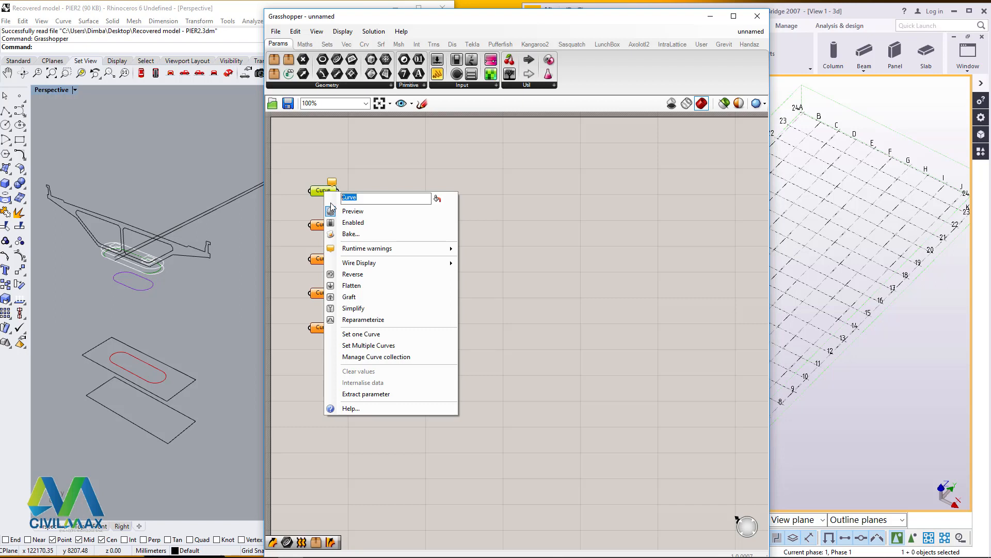
text(r)
text(R)
text(oad)
text( Line)
click(523, 219)
Examine the long road alignment curve and where it meets the deck section and pier outlines in the Rhino viewport
scroll(132, 248, up, 5)
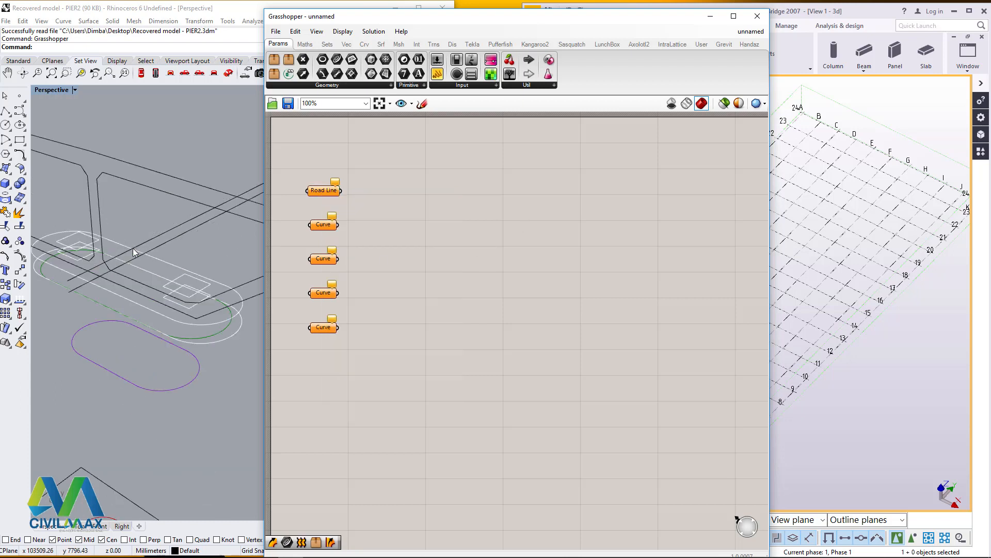
scroll(128, 262, down, 6)
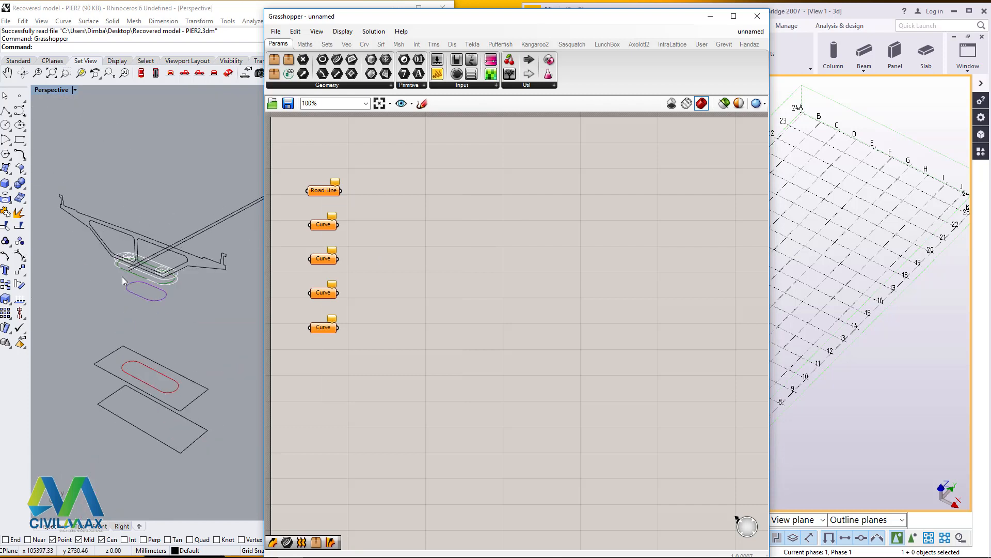
scroll(124, 278, down, 5)
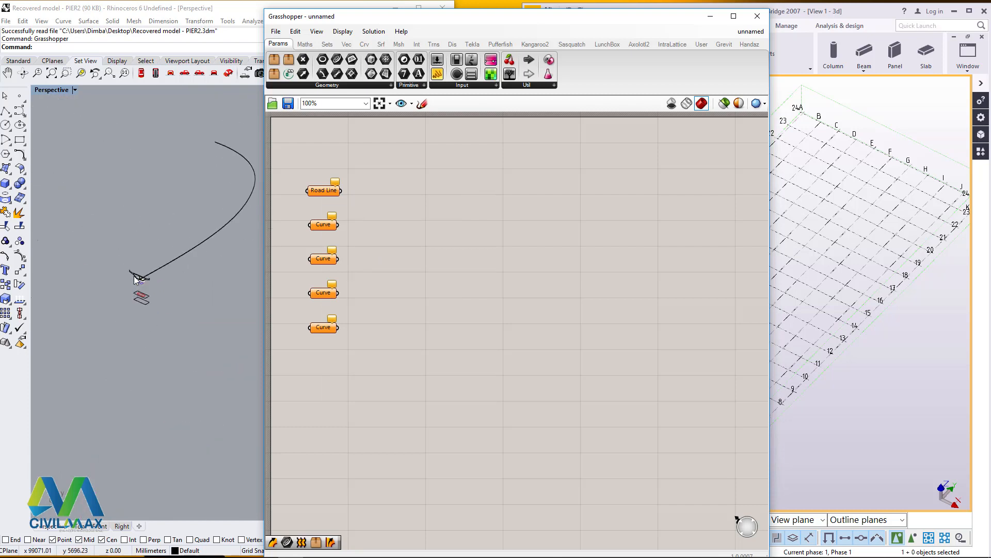
scroll(140, 281, up, 5)
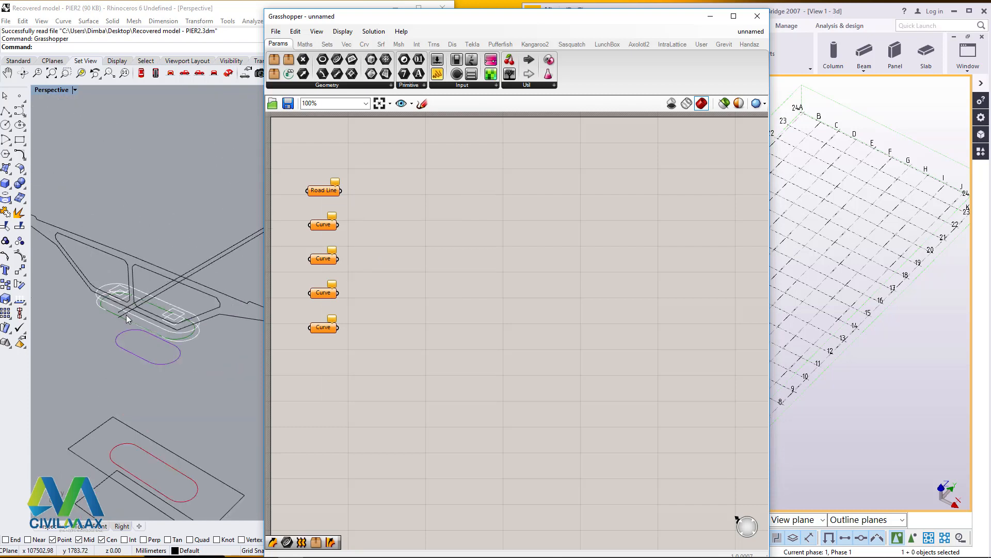
scroll(126, 315, down, 4)
scroll(115, 305, up, 3)
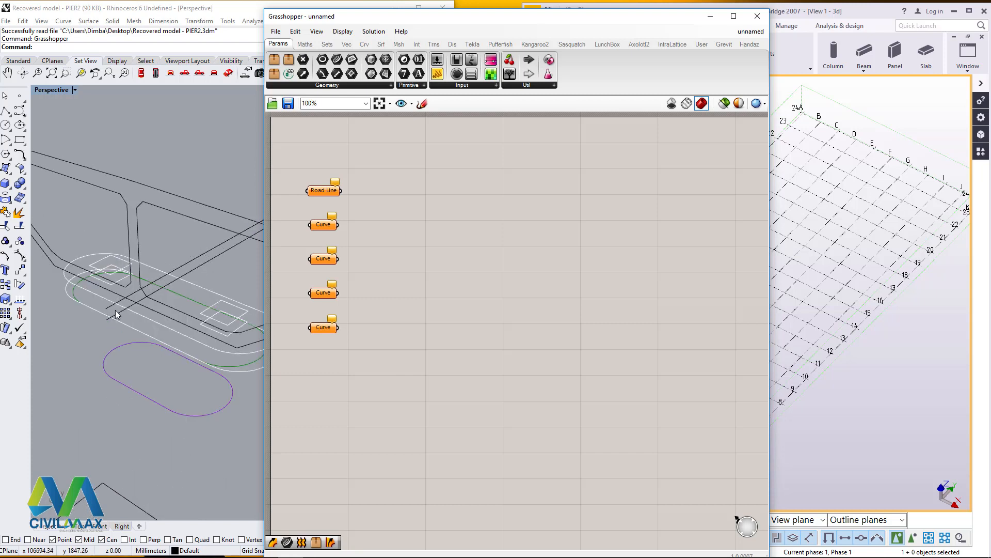
scroll(112, 316, down, 3)
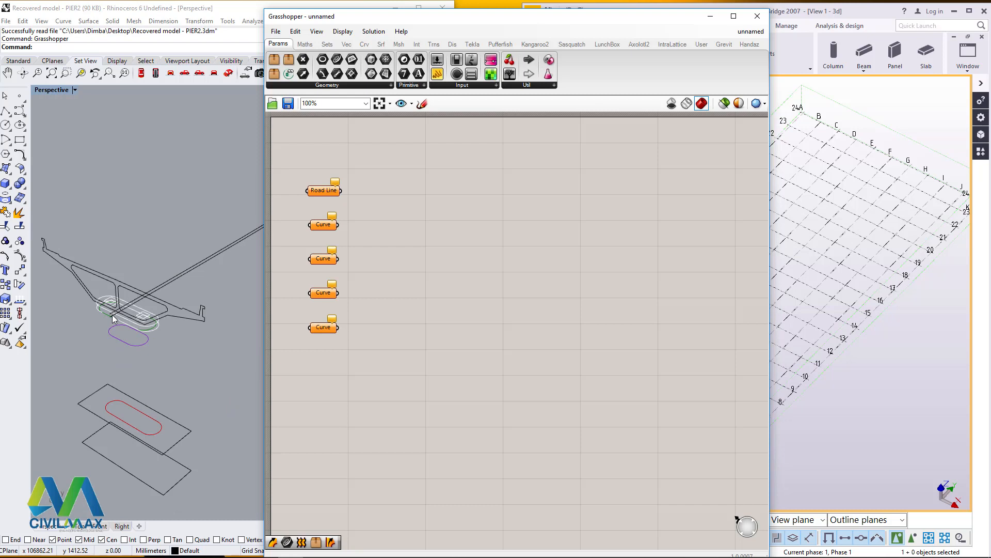
scroll(113, 311, up, 4)
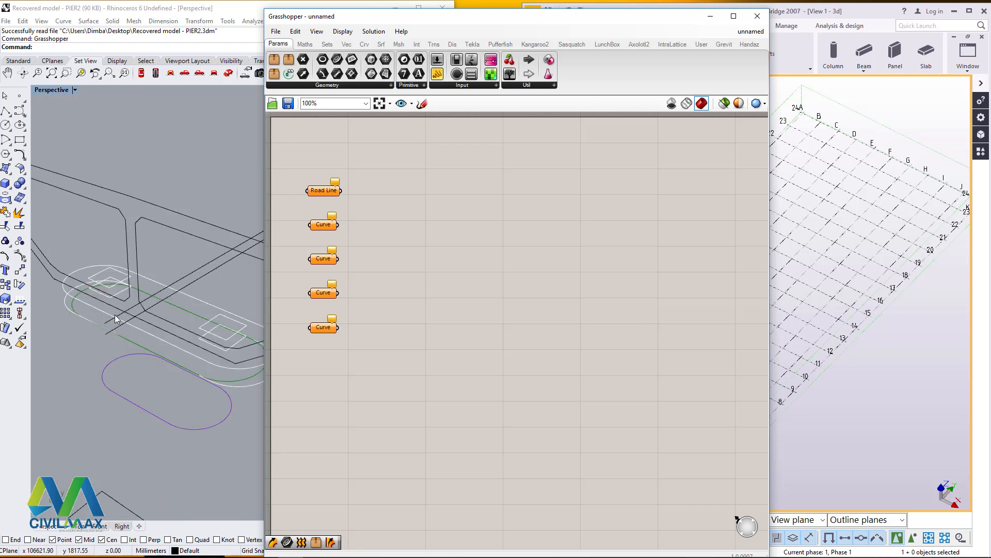
scroll(115, 315, down, 6)
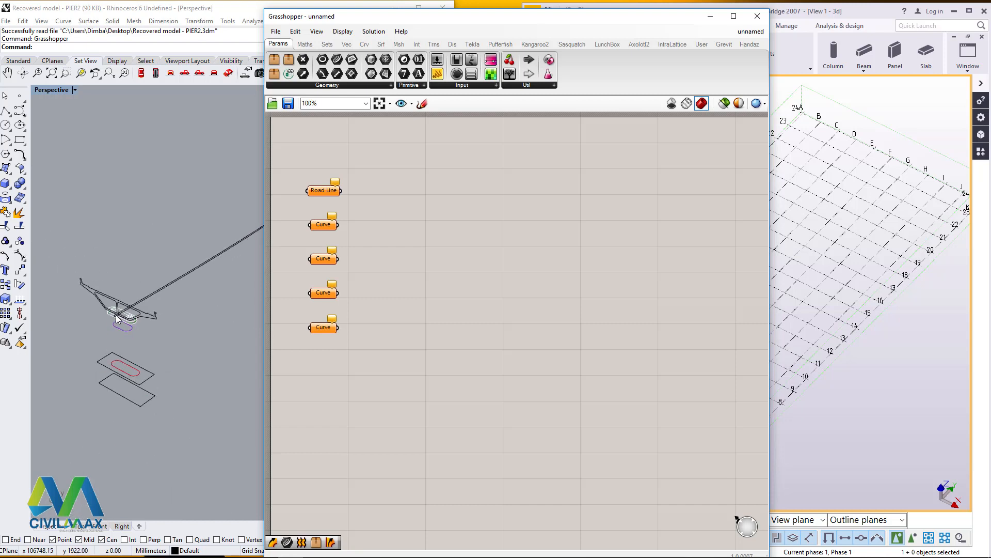
scroll(109, 315, up, 3)
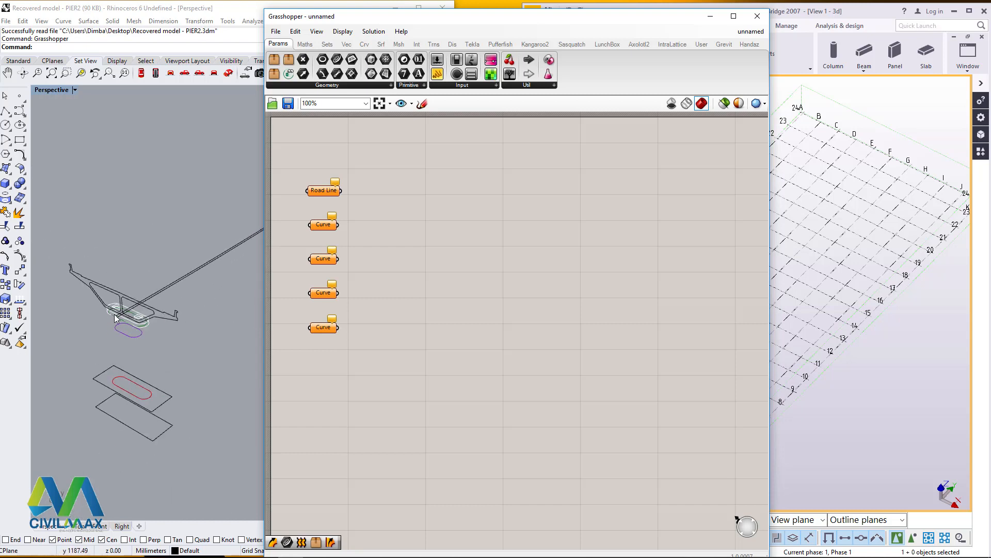
scroll(114, 321, up, 4)
scroll(110, 319, down, 5)
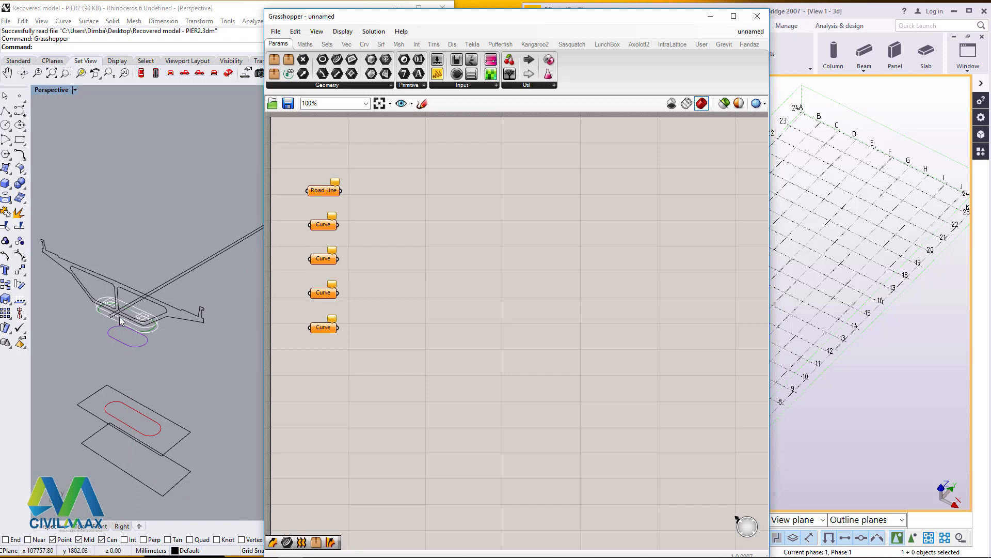
scroll(120, 316, up, 2)
scroll(112, 313, down, 2)
scroll(138, 313, down, 3)
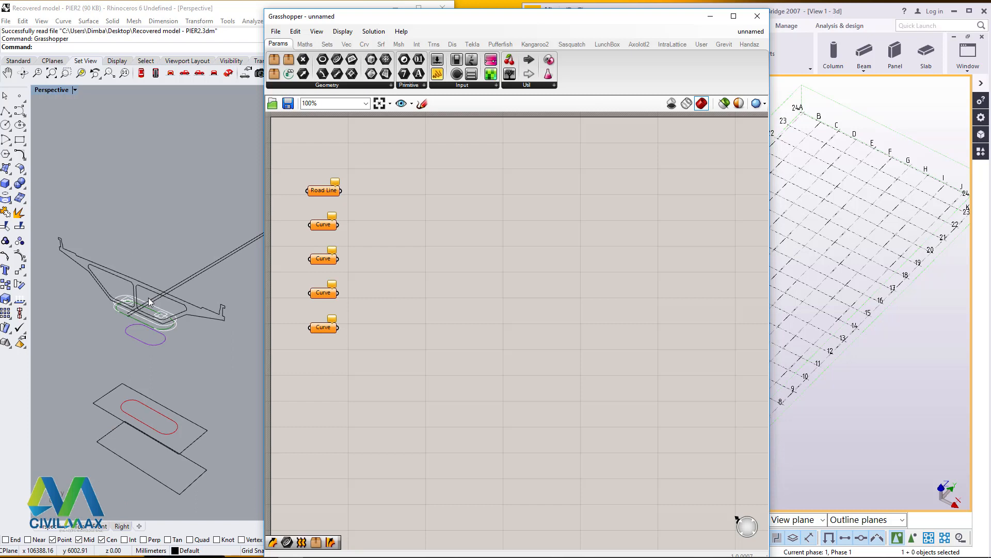
scroll(135, 315, up, 2)
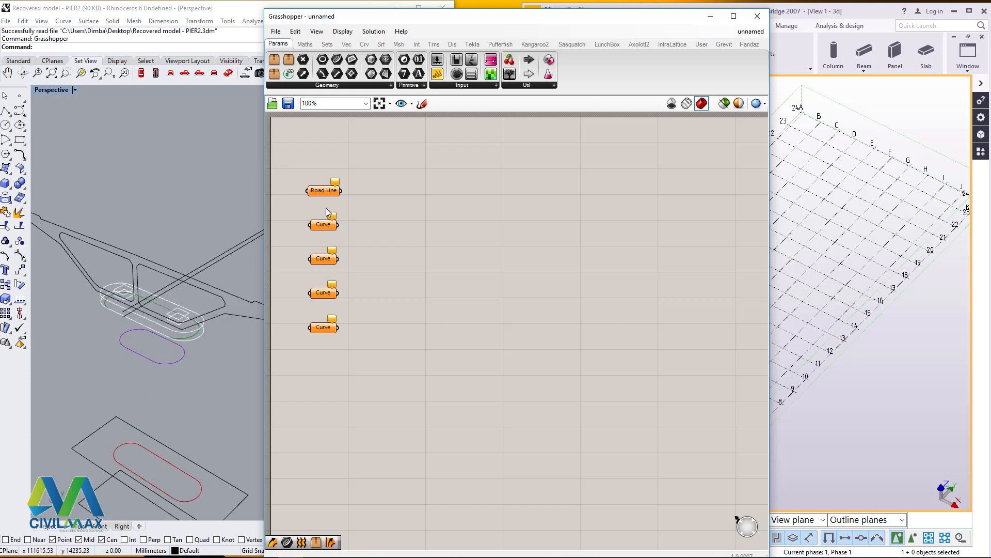
Rename the Road Line parameter as Road Line 1
right_click(321, 191)
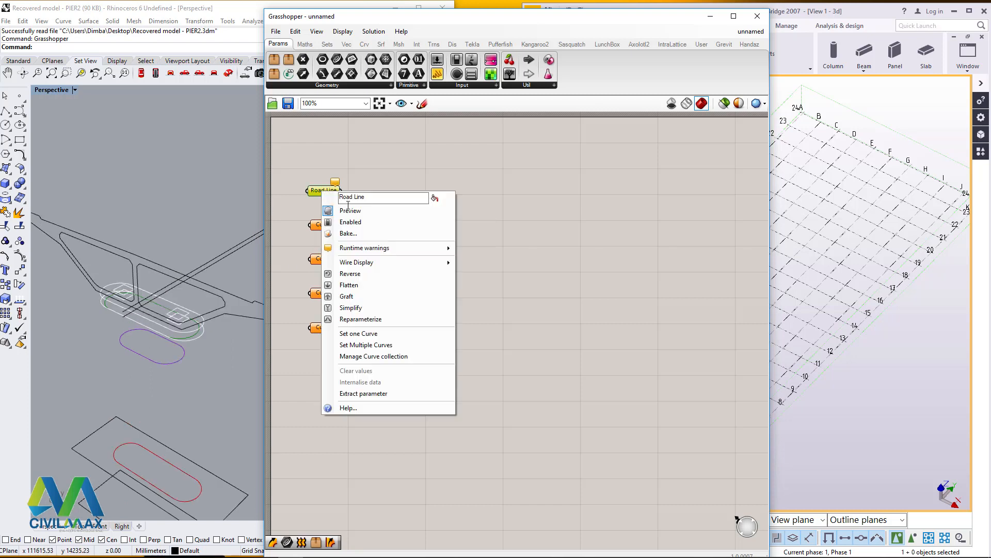
text(1)
key(Return)
Rename the Curve parameter directly below Road Line 1 as Pier Section 1
click(325, 226)
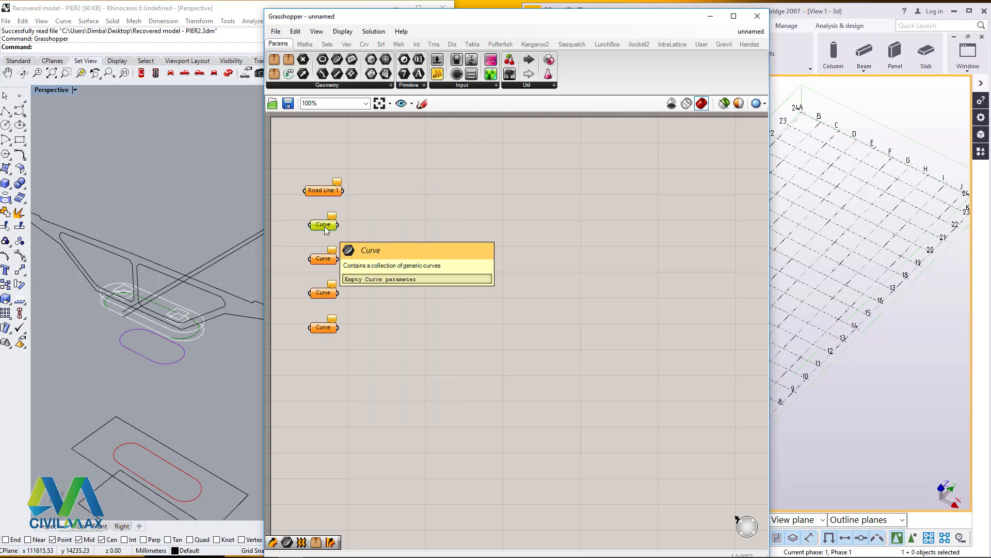
right_click(325, 226)
double_click(365, 232)
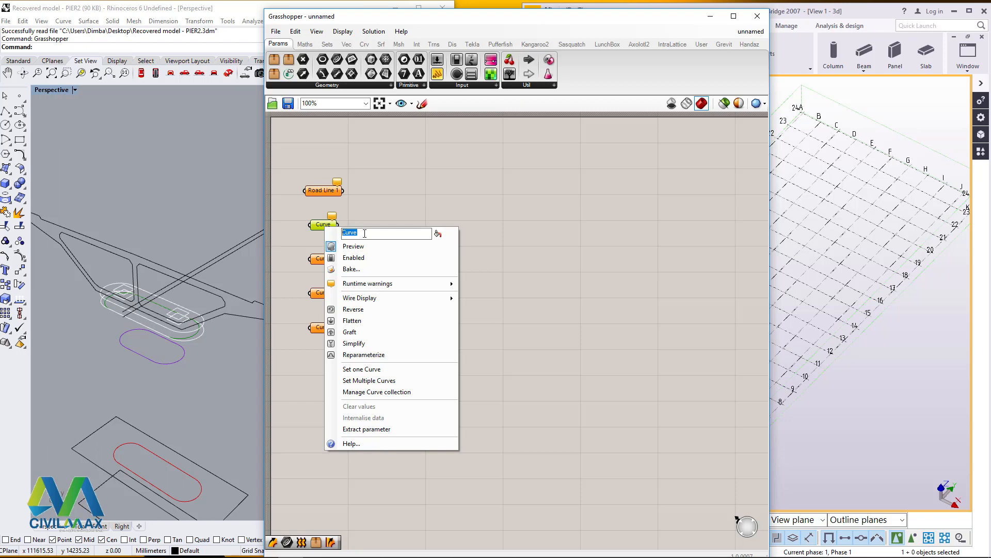
text(Pier Section 1)
key(Return)
Rename the third and fourth Curve parameters in the column as Pier Section 2 and Pier Section 3
right_click(328, 260)
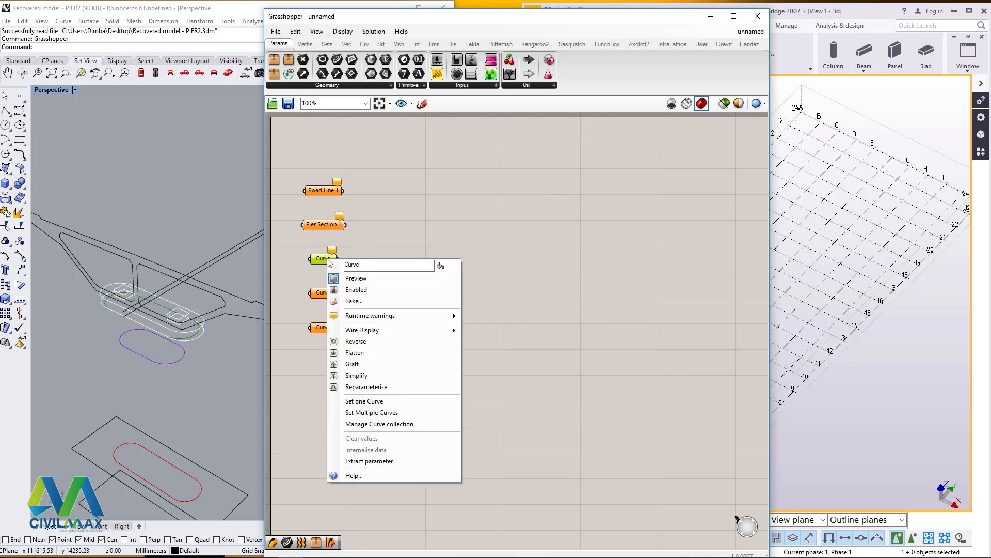
text(Pier Section 2)
key(Return)
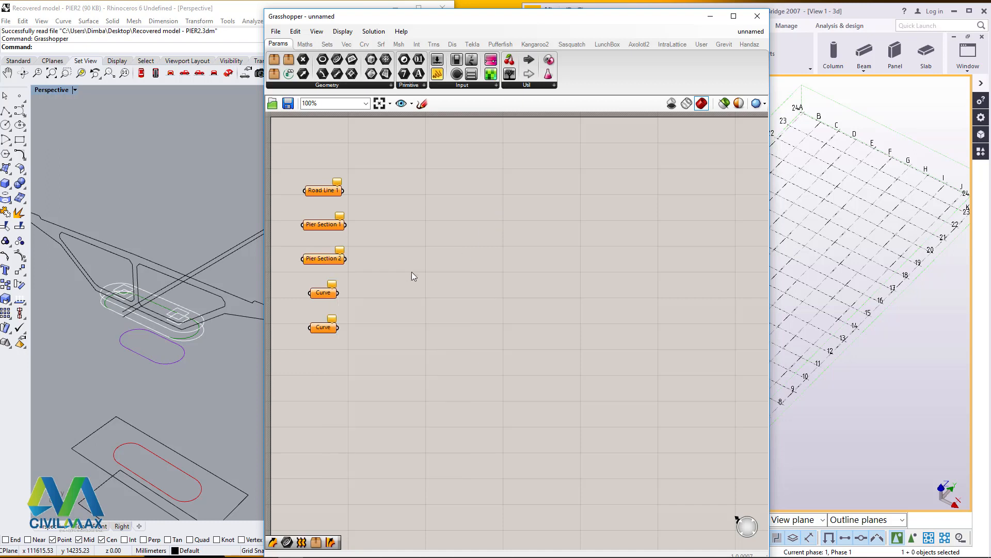
right_click(319, 294)
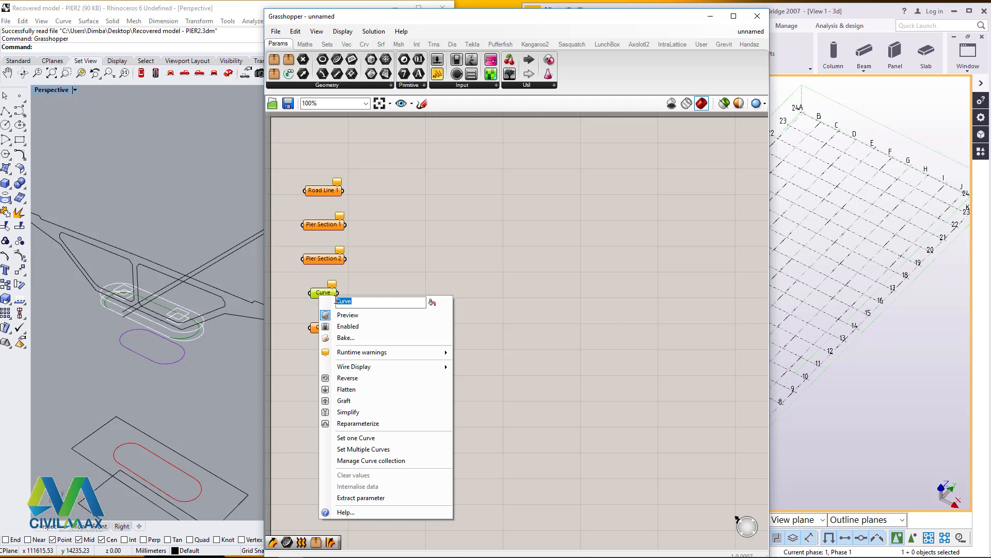
text(Pier Section 3)
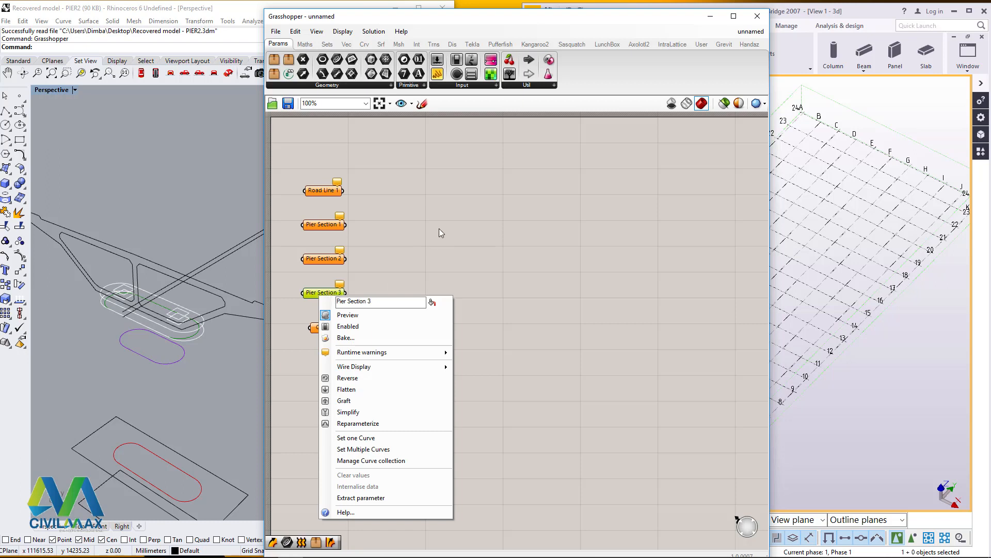
key(Return)
Paste two more copies of the Curve parameter and place them below the last one in the column
click(322, 327)
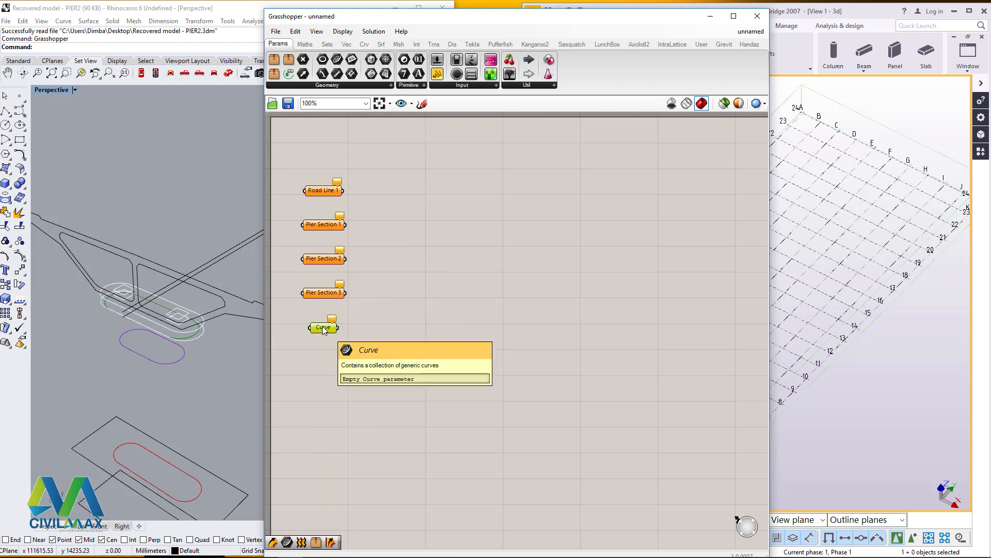
click(497, 296)
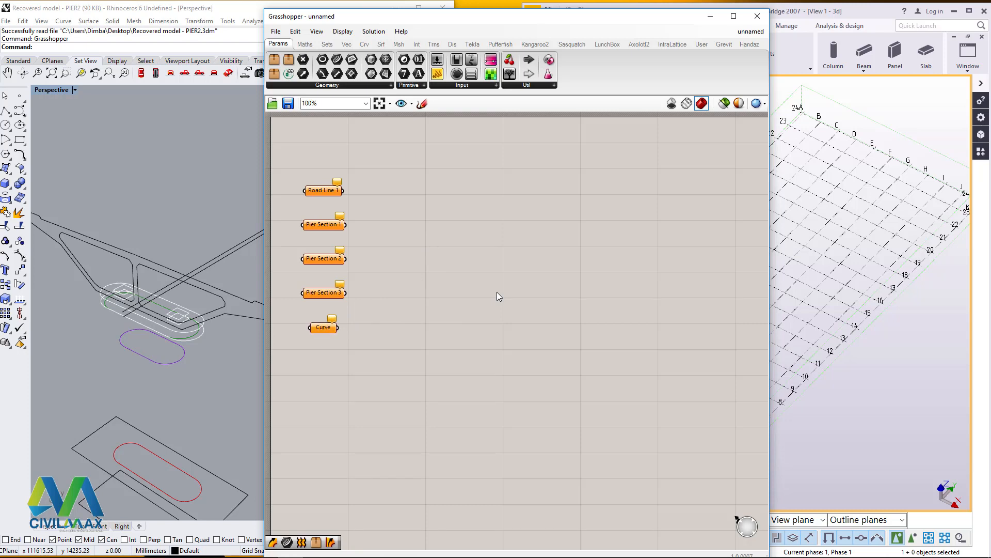
key(ctrl+v)
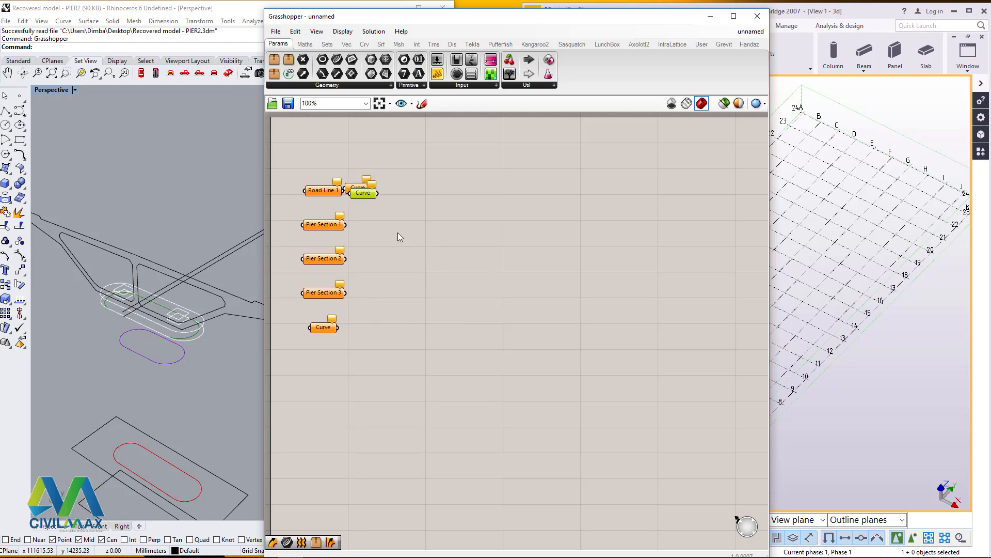
drag(359, 194, 317, 398)
Align all seven curve parameters vertically and distribute them evenly in one column
drag(389, 171, 302, 425)
click(329, 179)
drag(369, 164, 282, 436)
click(323, 179)
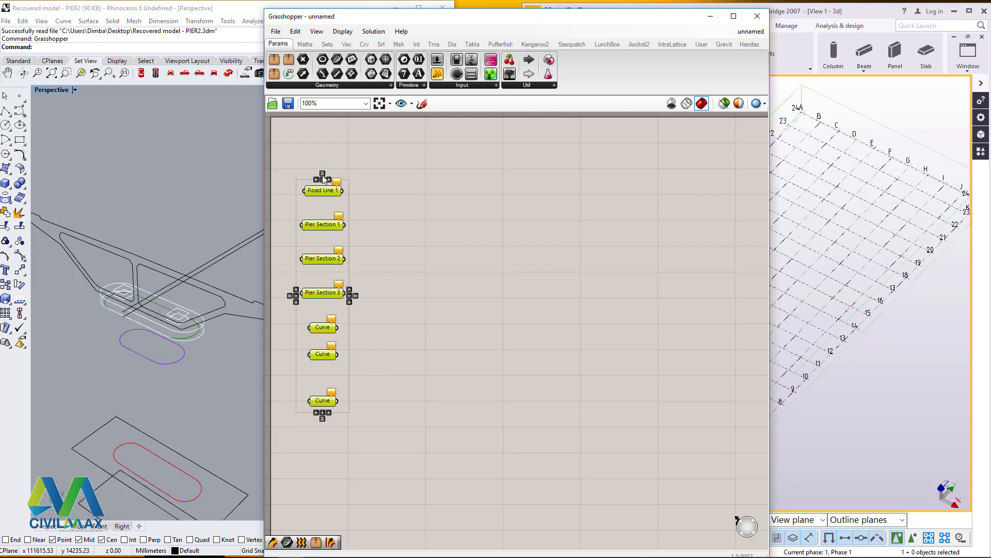
click(395, 189)
Rename the Curve parameter directly below Pier Section 3 as Pier Pedestal 1
click(331, 331)
right_click(331, 330)
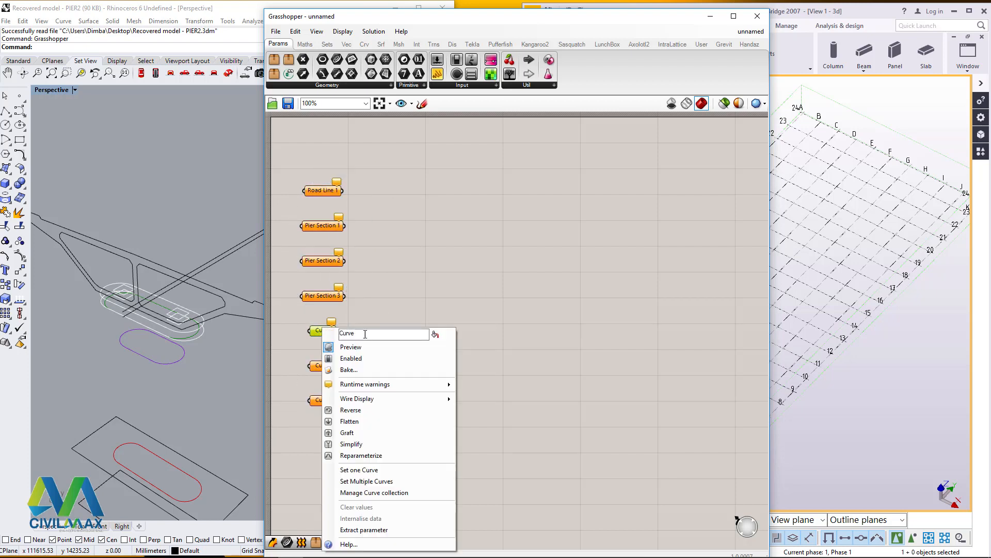
drag(364, 334, 337, 334)
text(Pier Pedestal 1)
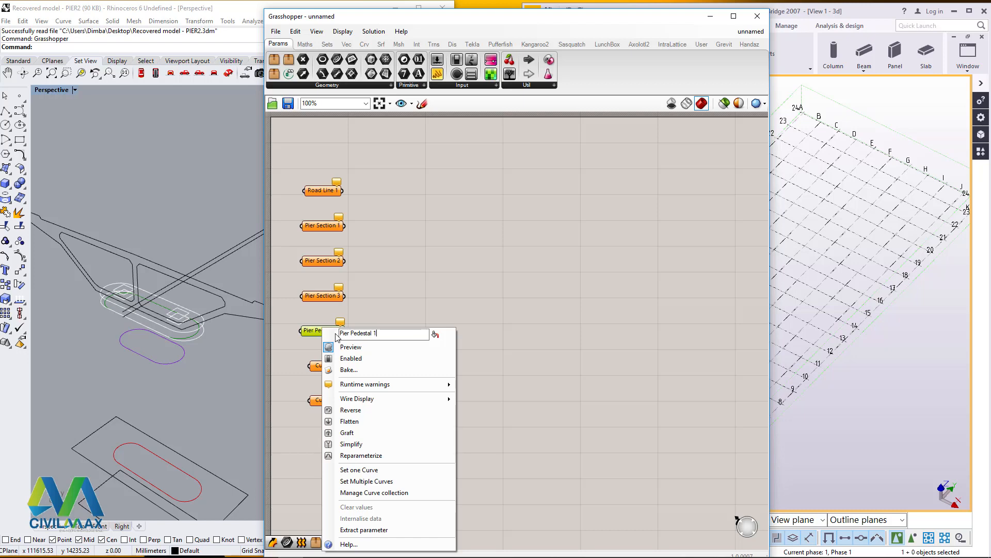
key(Return)
Rename the Curve parameter directly below Pier Pedestal 1 as Pier Pedestal 2
click(323, 365)
right_click(324, 367)
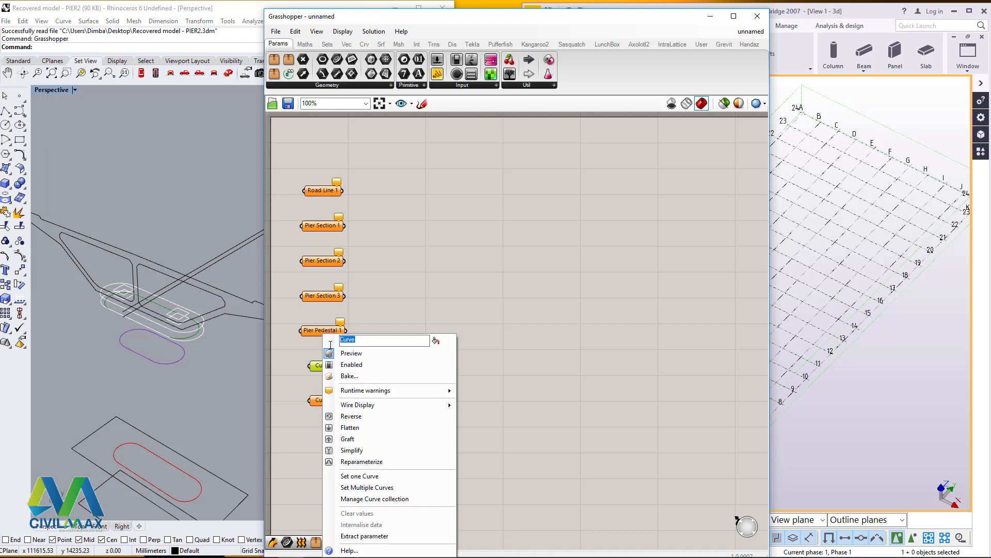
text(Pier Pedestal 2)
key(Return)
Rename the last Curve parameter in the column as Pier Footing
click(316, 400)
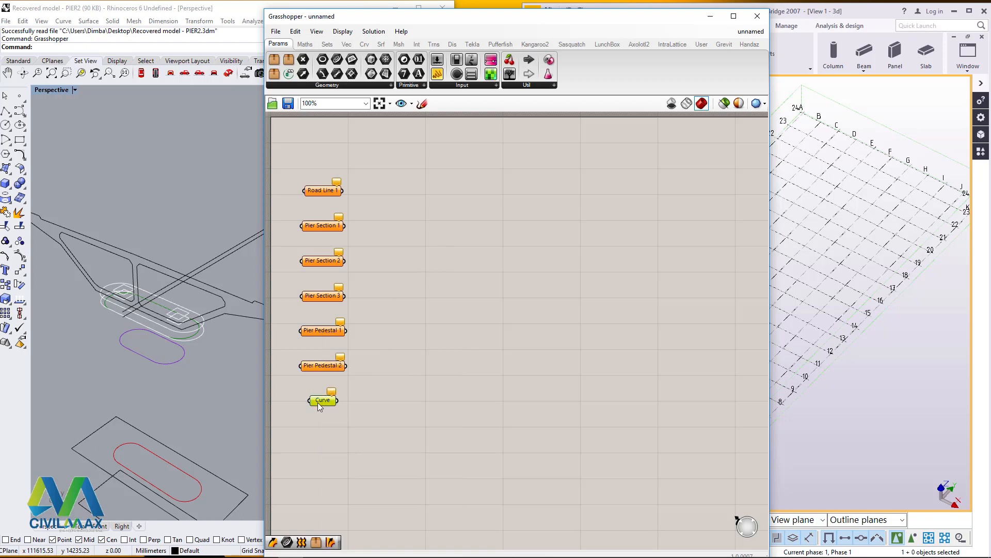
right_click(316, 400)
drag(366, 340, 322, 350)
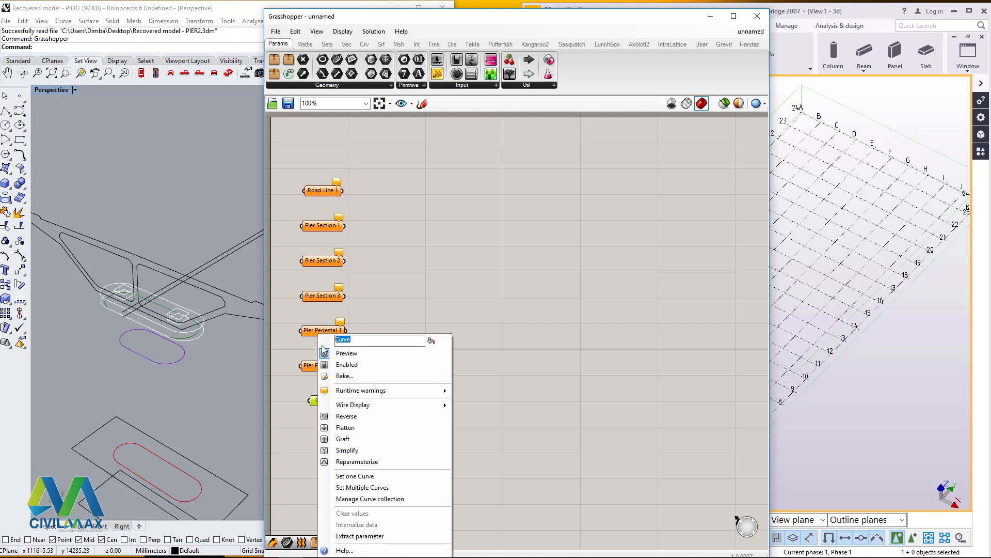
text(Pier FOOTING)
key(BackSpace)
key(BackSpace)
key(BackSpace)
key(BackSpace)
key(BackSpace)
key(BackSpace)
key(BackSpace)
text(Footing)
key(Return)
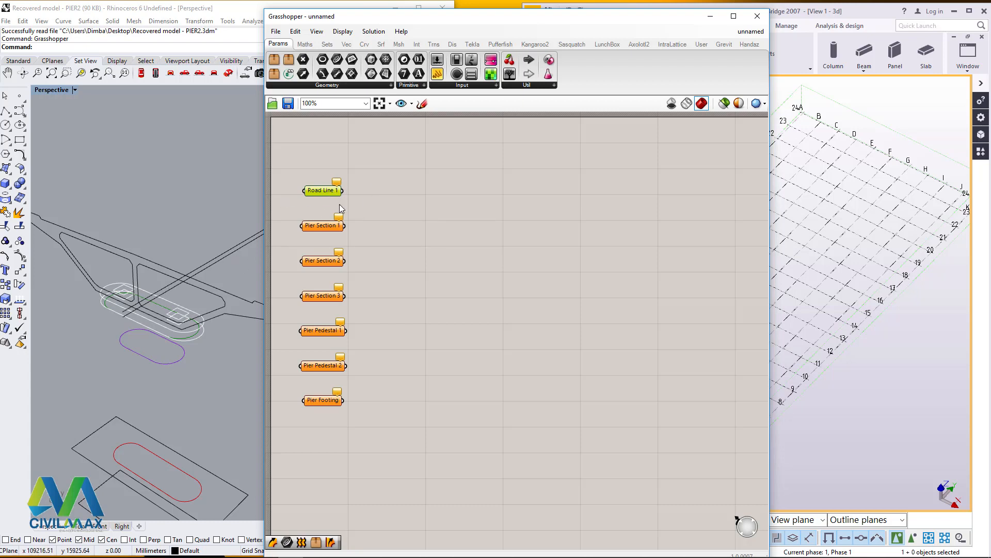
Set Road Line 1 to reference the long road alignment curve in the Rhino viewport as its single curve
right_click(331, 191)
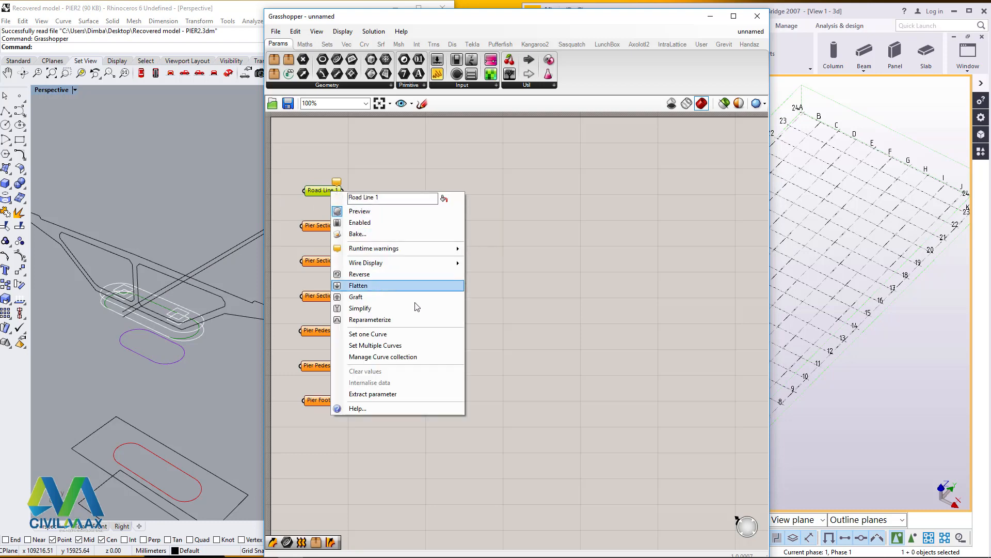
click(389, 334)
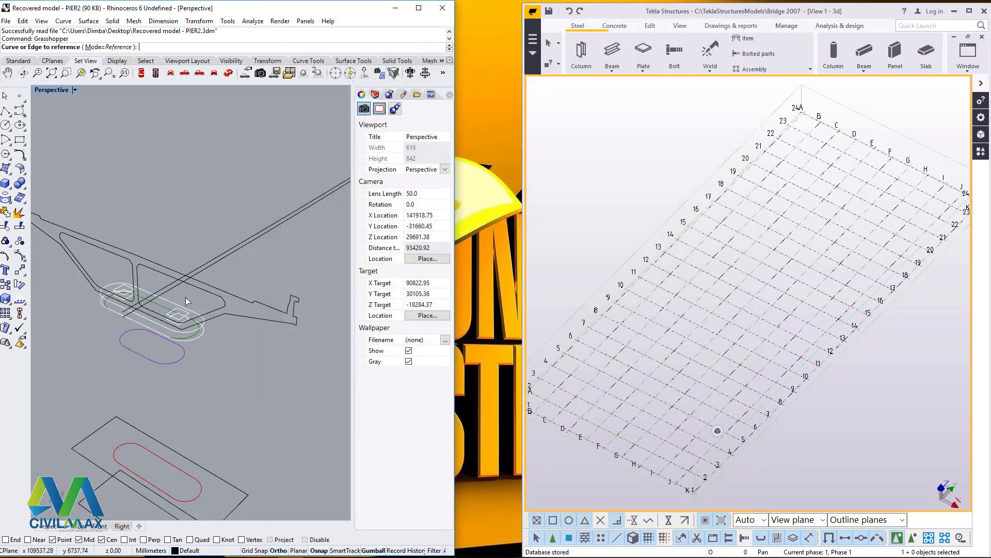
click(267, 233)
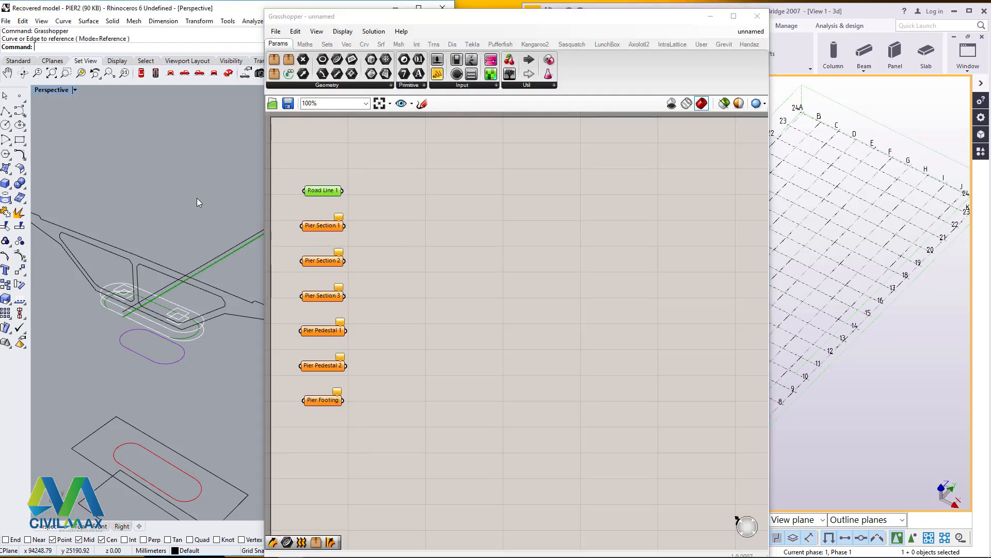
click(457, 192)
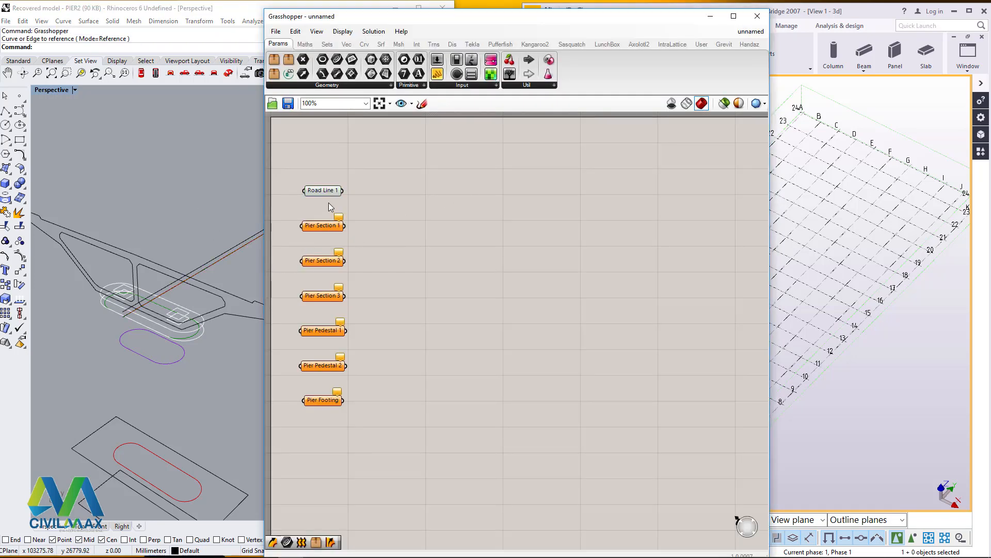
mouse_move(324, 193)
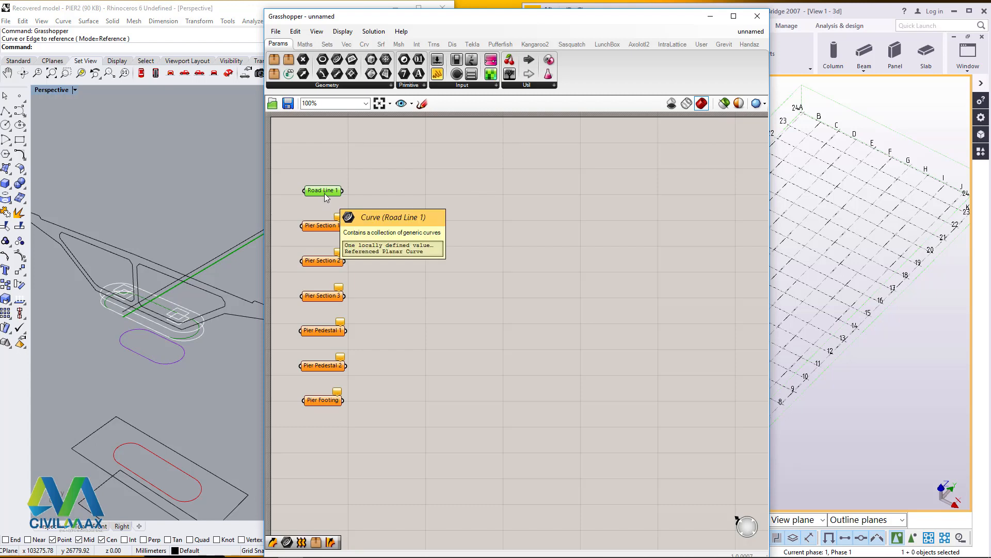
click(431, 185)
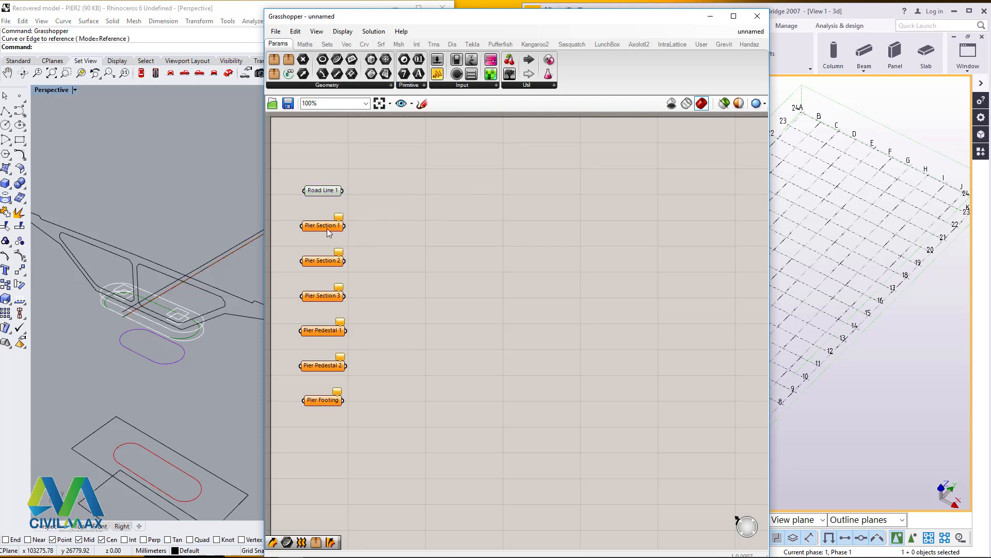
Set Pier Section 1 to reference multiple curves: the red lower pier outline and the purple outline above it in Rhino
mouse_move(327, 228)
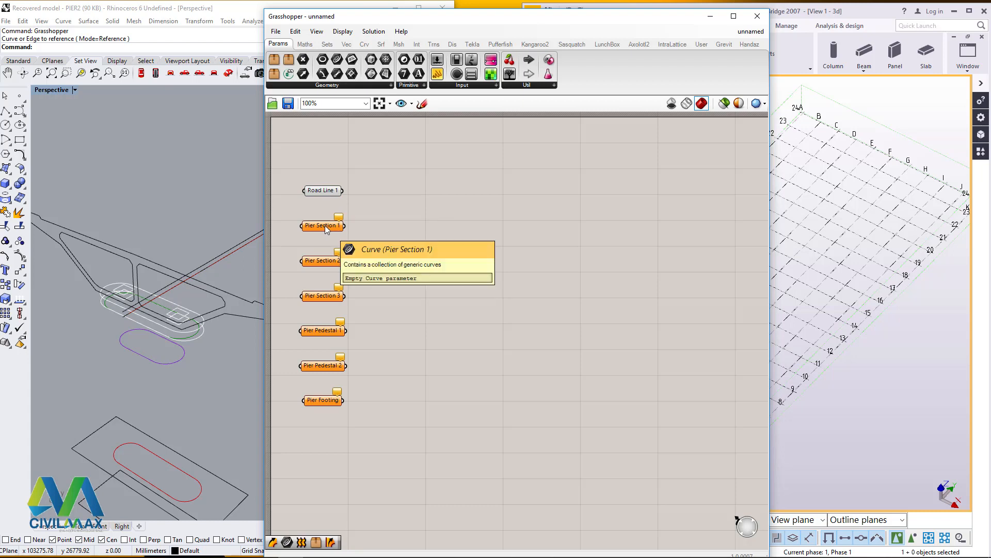
click(324, 225)
right_click(324, 225)
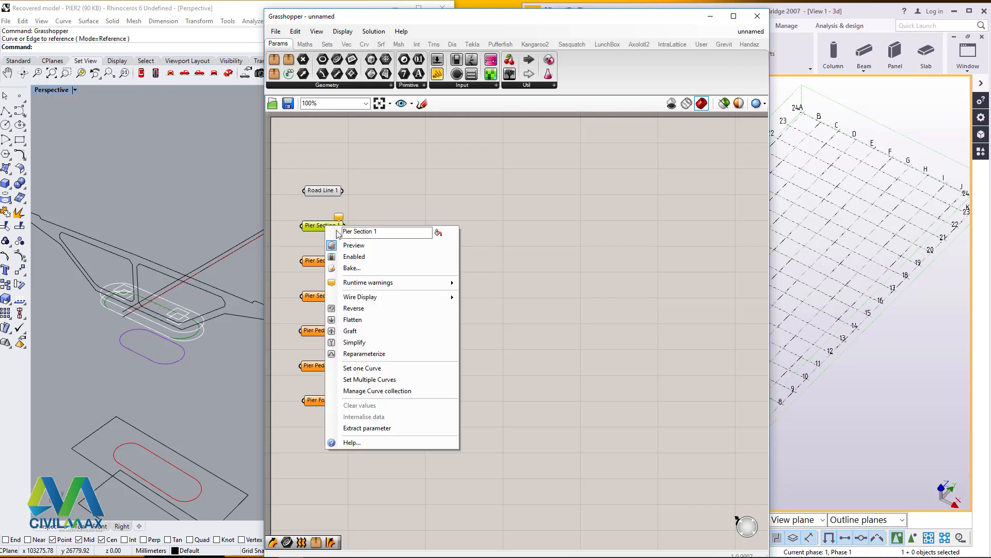
click(385, 380)
click(171, 465)
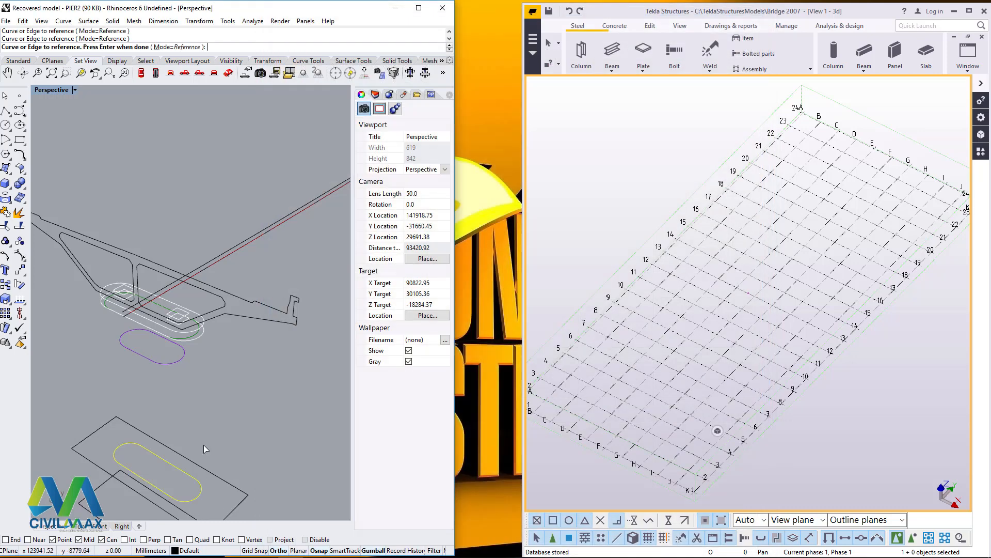
click(175, 361)
click(442, 296)
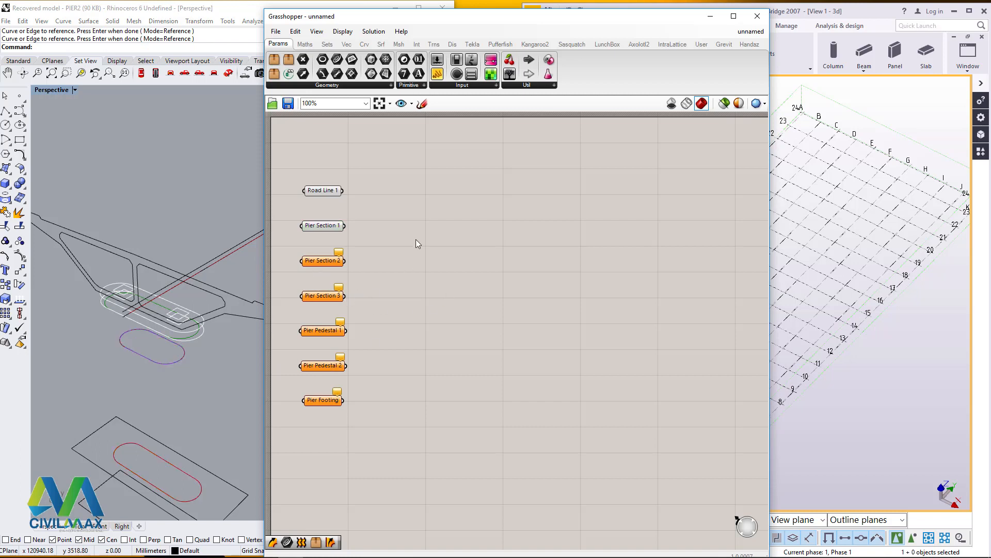
Add a Loft component beside the Pier Section 1 parameter and paste five copies of it
double_click(396, 217)
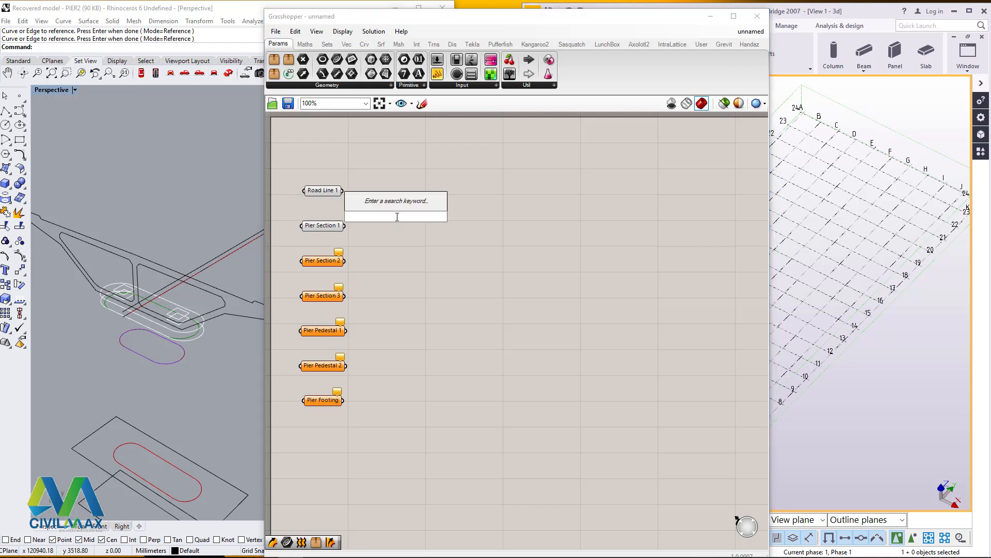
text(loft)
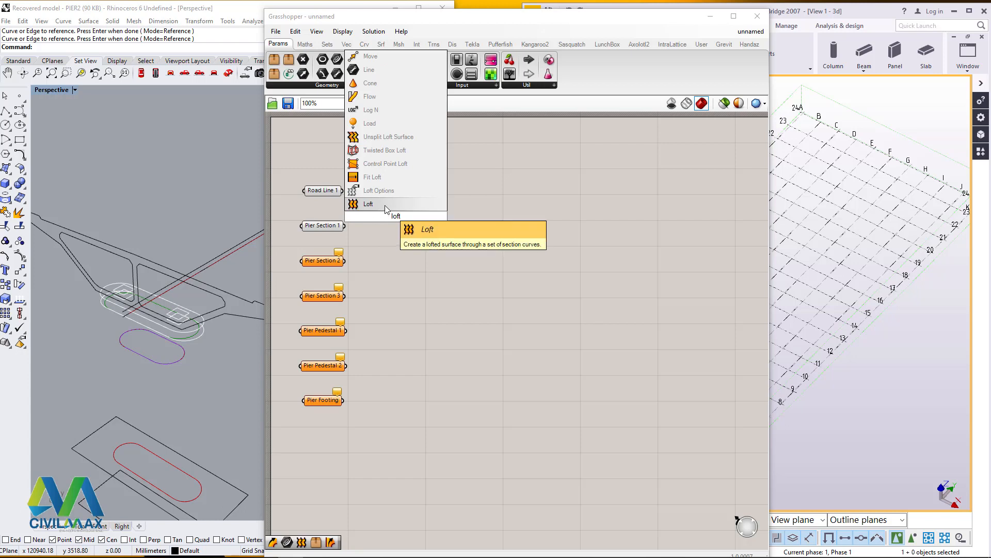
click(385, 205)
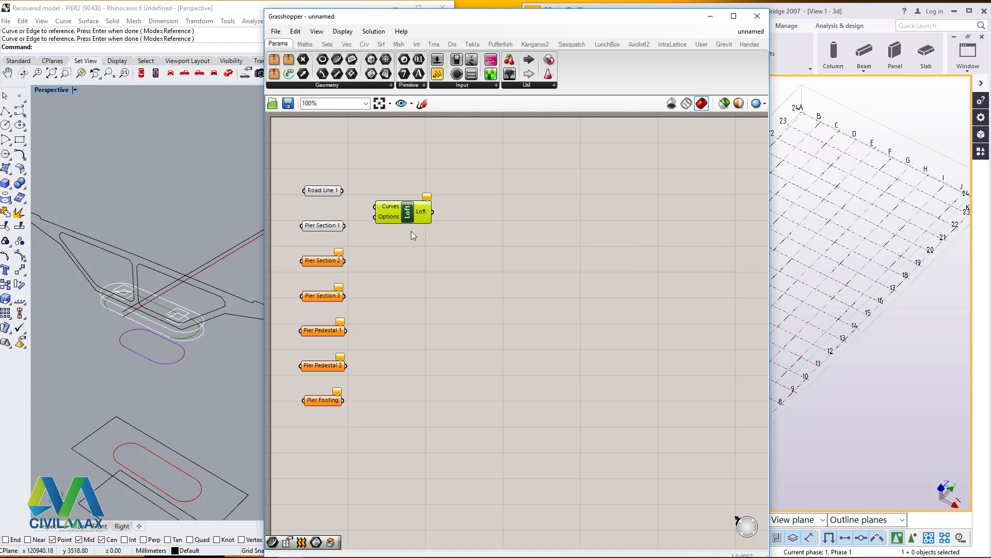
key(ctrl+v)
key(ctrl+v)
key(ctrl+v)
key(ctrl+v)
key(ctrl+v)
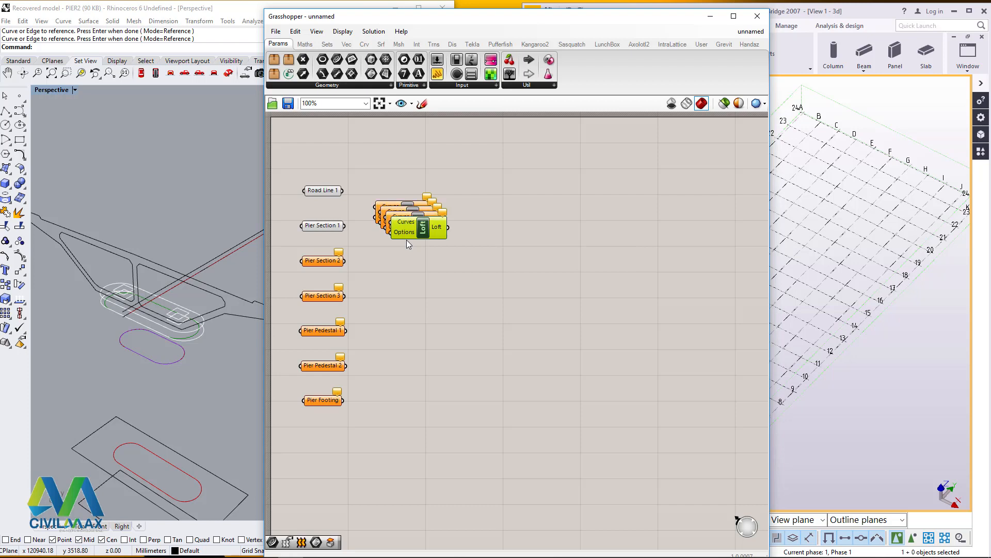
Spread the six stacked Loft components down the canvas and align them into one evenly spaced column
drag(427, 244, 407, 461)
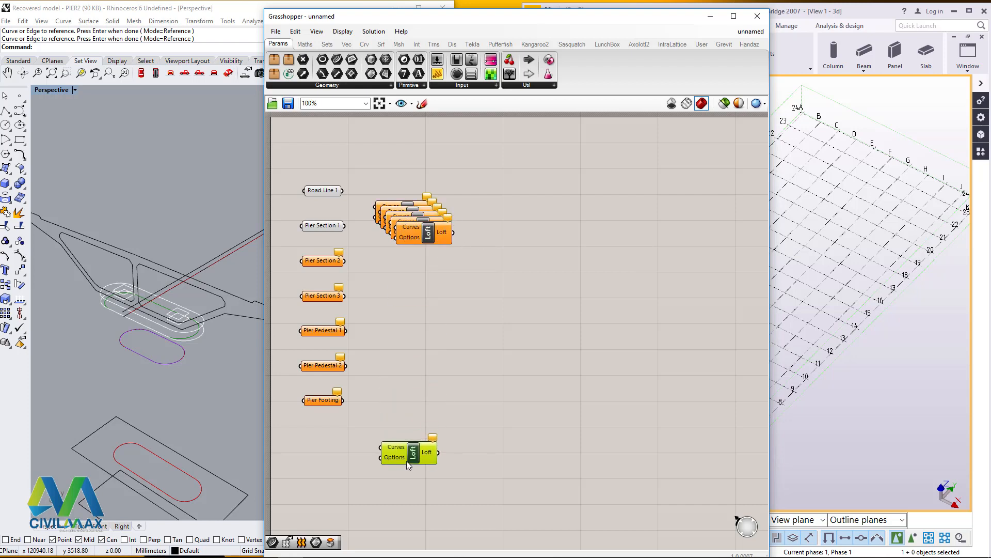
drag(421, 237, 402, 331)
drag(406, 214, 403, 278)
drag(442, 177, 364, 474)
click(403, 194)
click(403, 189)
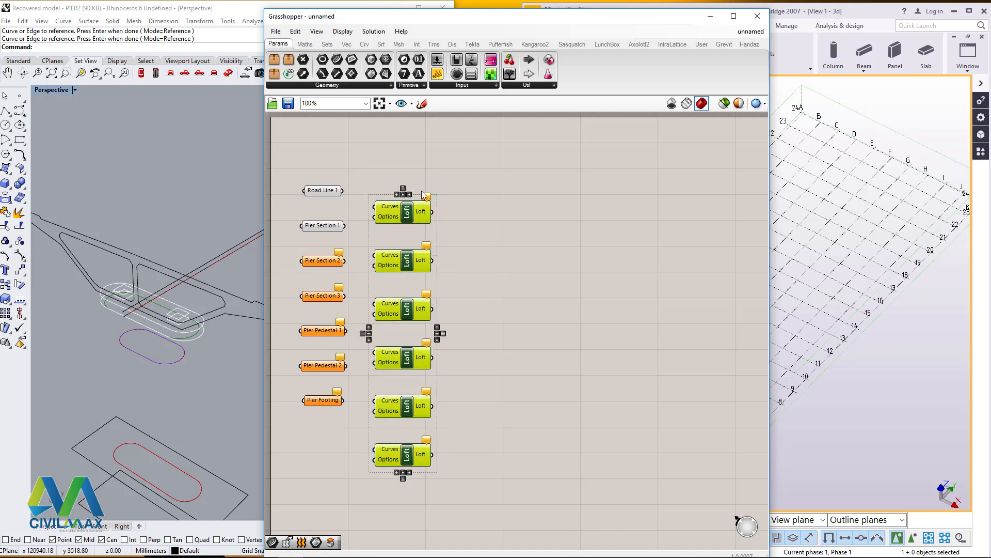
drag(466, 185, 389, 464)
click(525, 196)
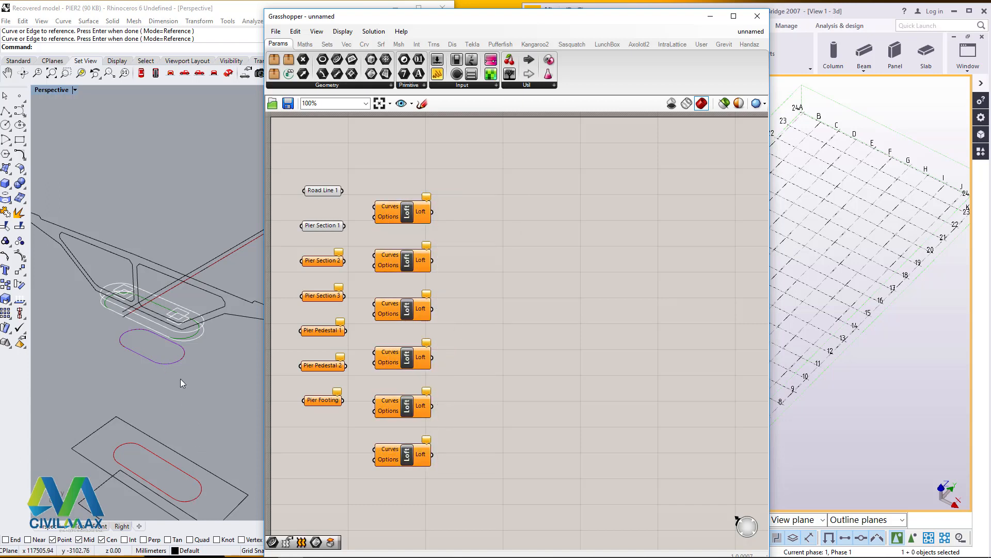
Connect the Pier Section 1 parameter to the Curves input of the first Loft component
click(326, 225)
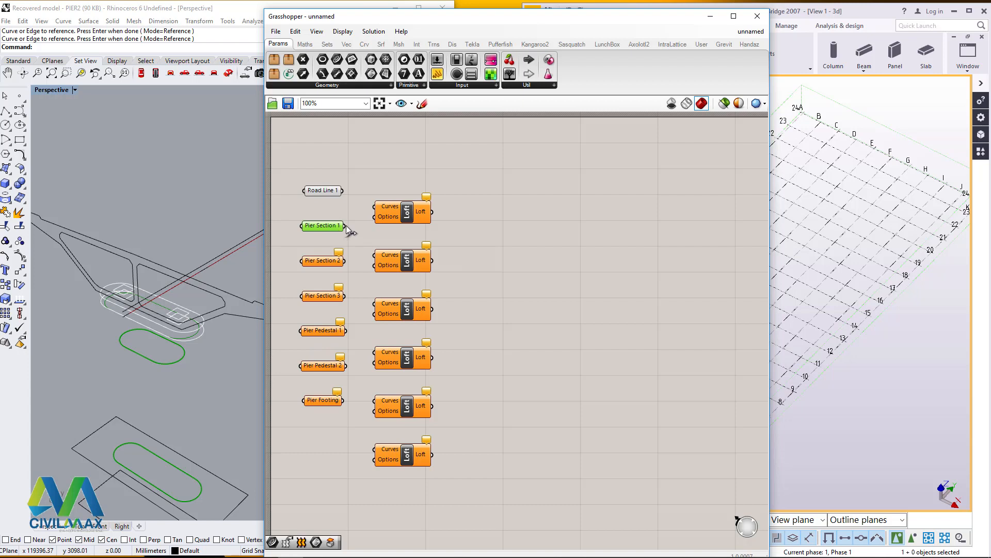
drag(345, 226, 375, 207)
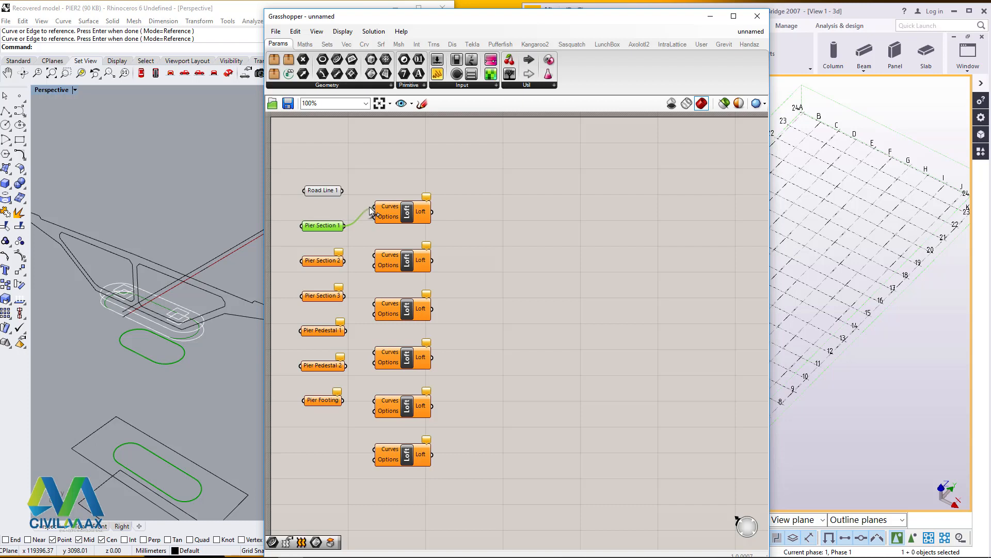
click(531, 195)
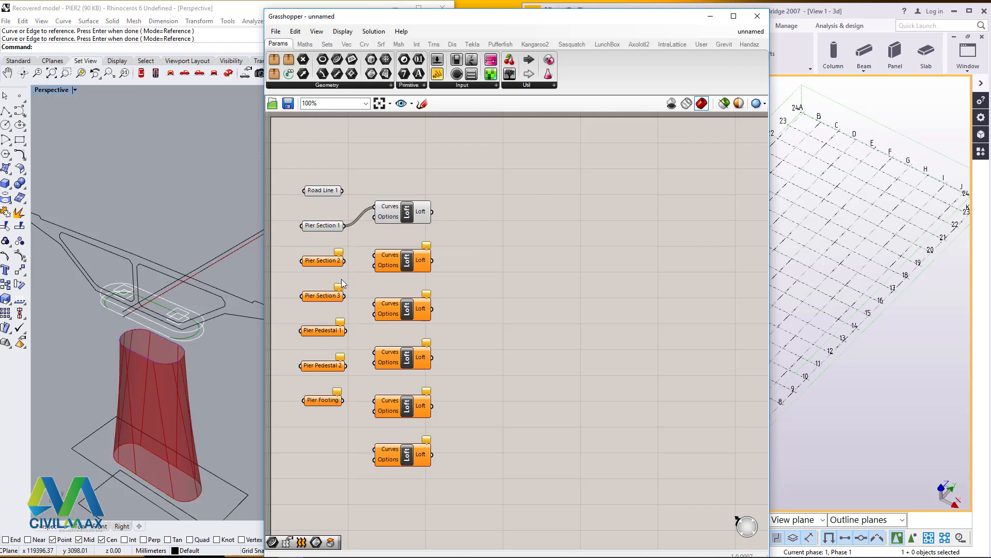
Set Pier Section 2 to reference multiple curves: the purple outline atop the lofted shaft and the green outline above it
right_click(324, 262)
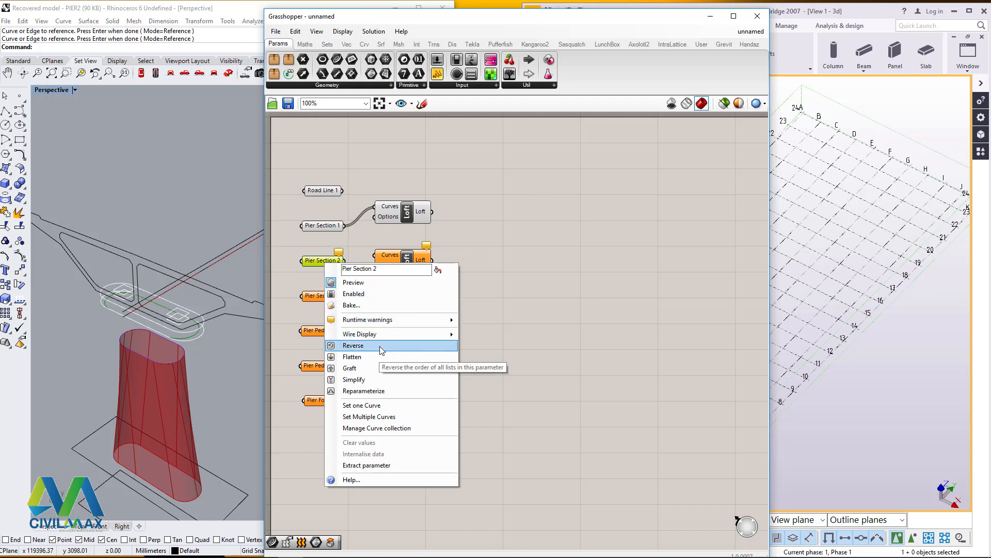
click(377, 417)
scroll(190, 364, up, 2)
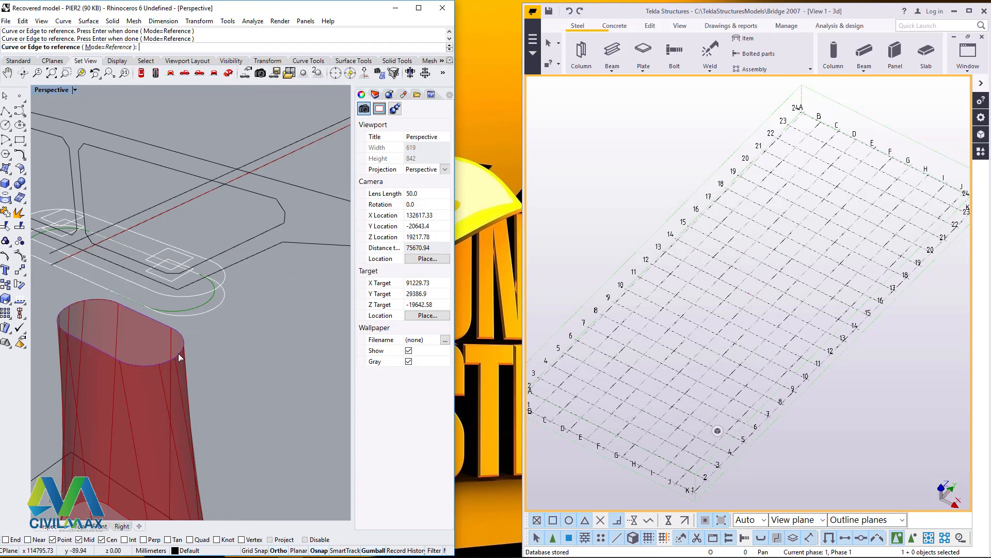
click(178, 354)
click(205, 307)
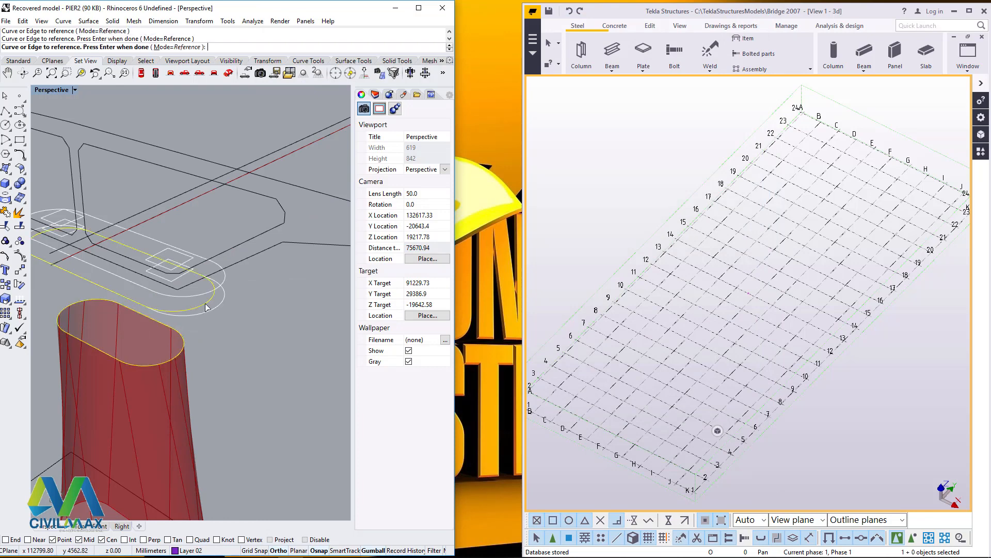
key(Return)
click(542, 269)
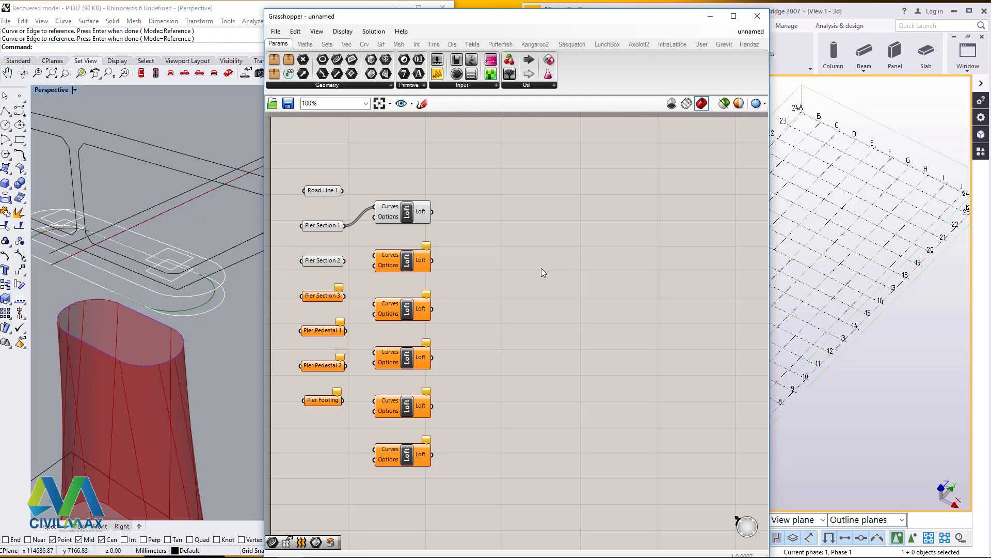
Connect Pier Section 2 to the second Loft's Curves input and move the four unused Lofts down to free space below it
click(324, 260)
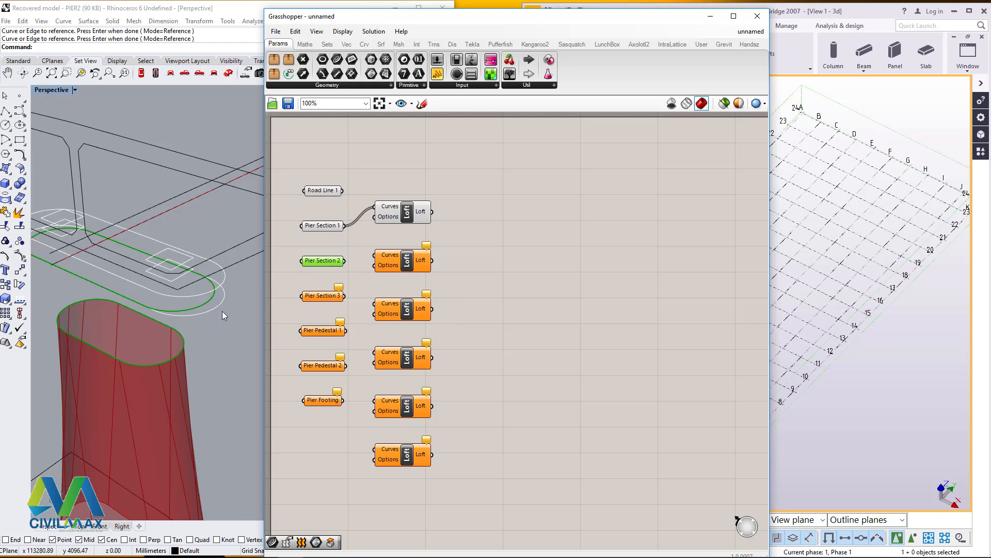
drag(346, 261, 375, 254)
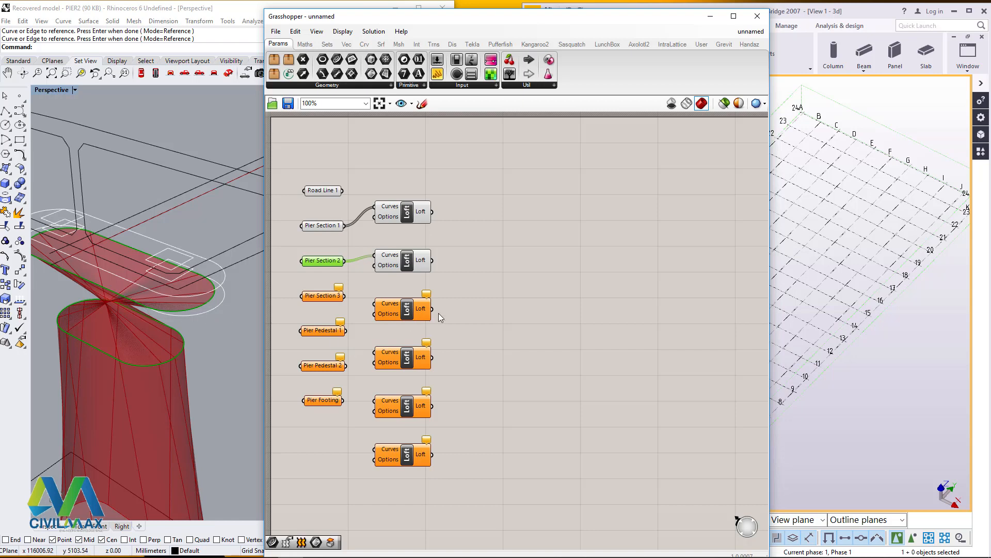
drag(451, 291, 370, 473)
drag(413, 309, 408, 403)
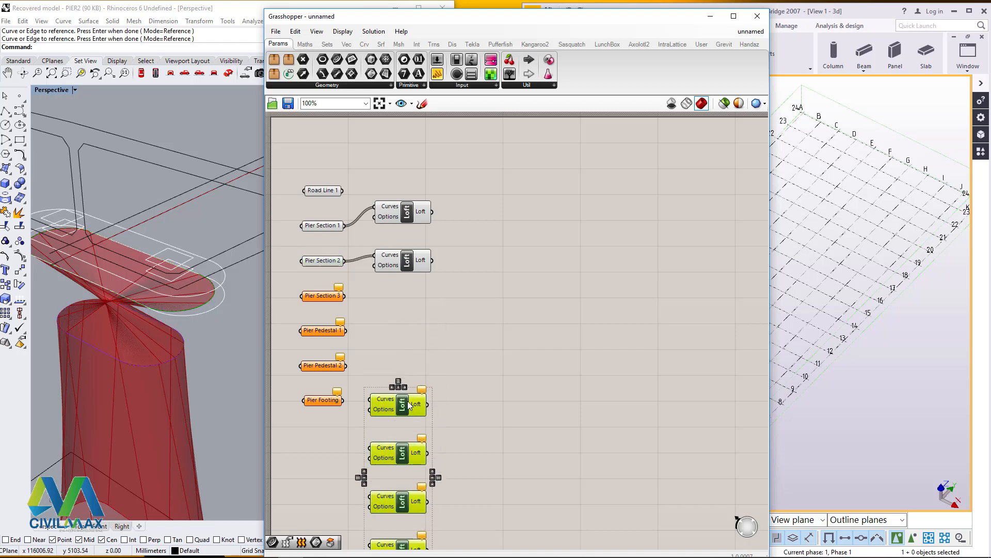
Add a Loft Options component in the free space below the second Loft
click(404, 318)
double_click(392, 314)
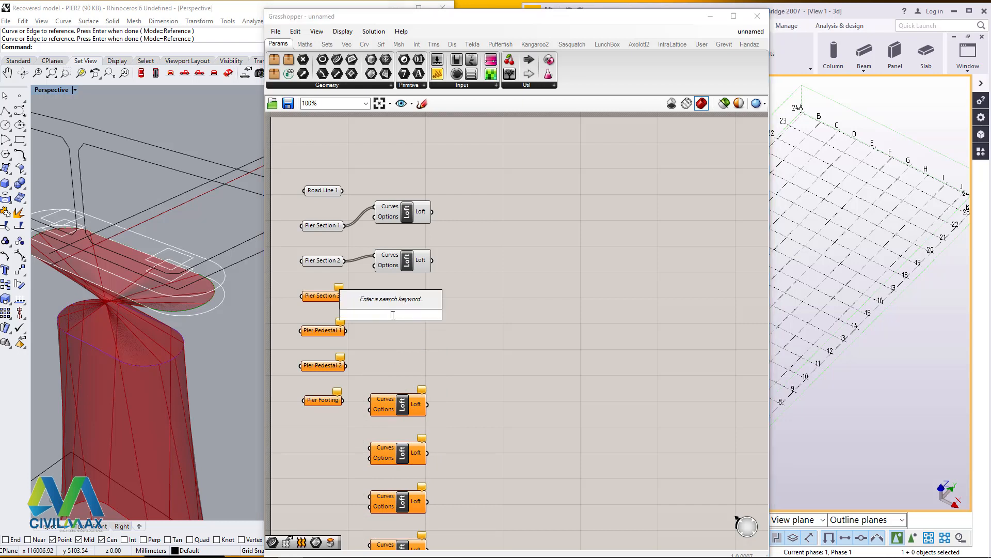
text(loft)
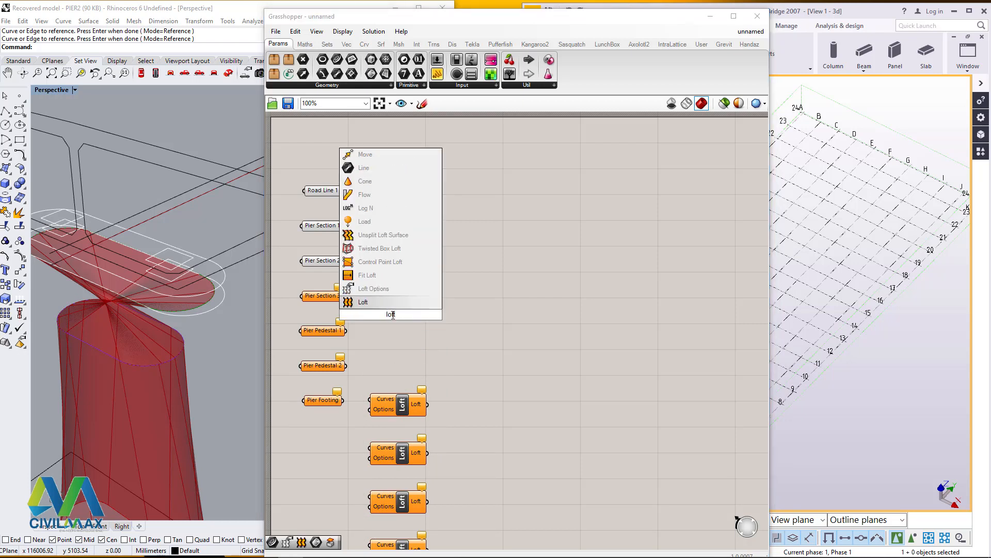
click(382, 289)
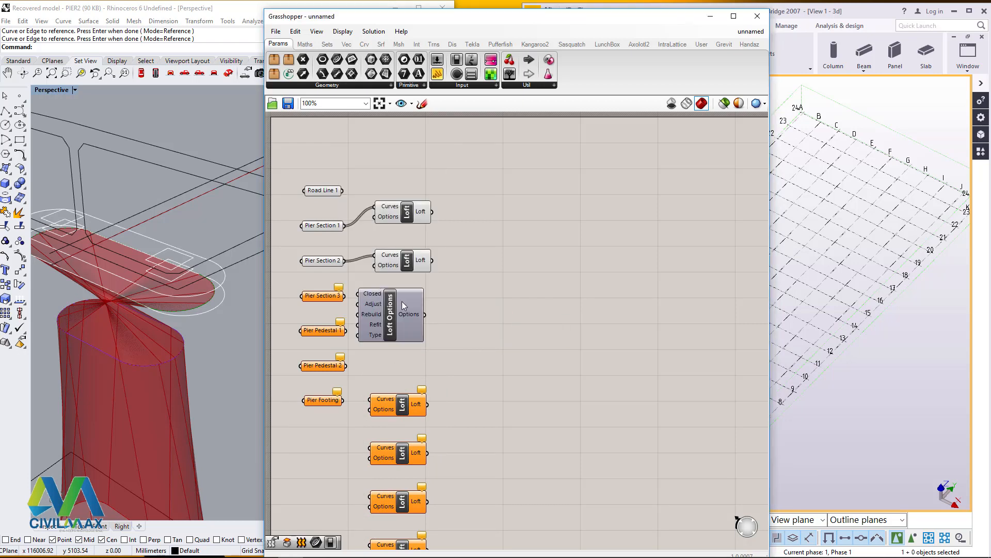
Connect Pier Section 2 to the Adjust input of Loft Options, and its Options output to the second Loft's Options input
click(324, 263)
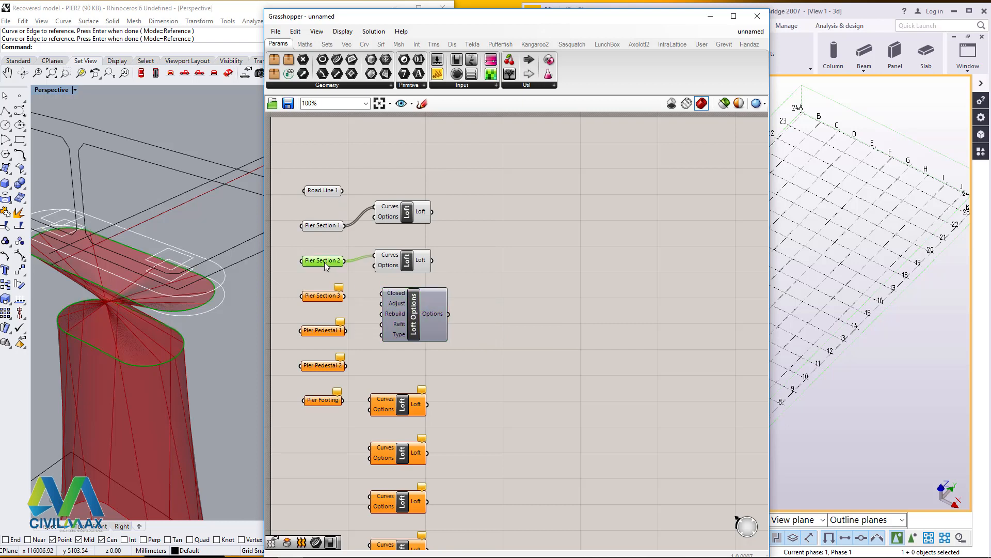
drag(346, 261, 381, 303)
drag(449, 314, 374, 265)
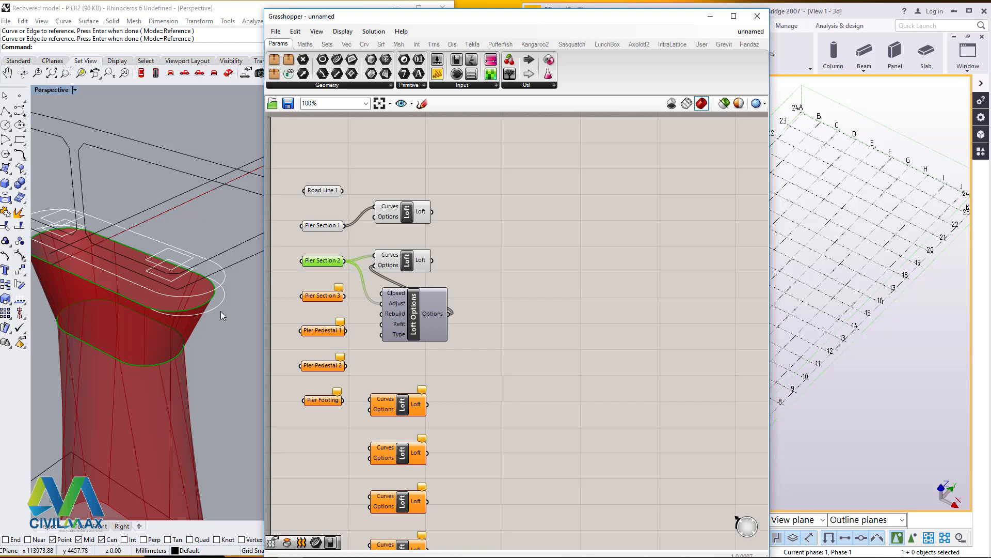
Set Pier Section 3 to reference multiple curves: the two large white rounded outlines at the top of the pier
click(326, 296)
right_click(327, 296)
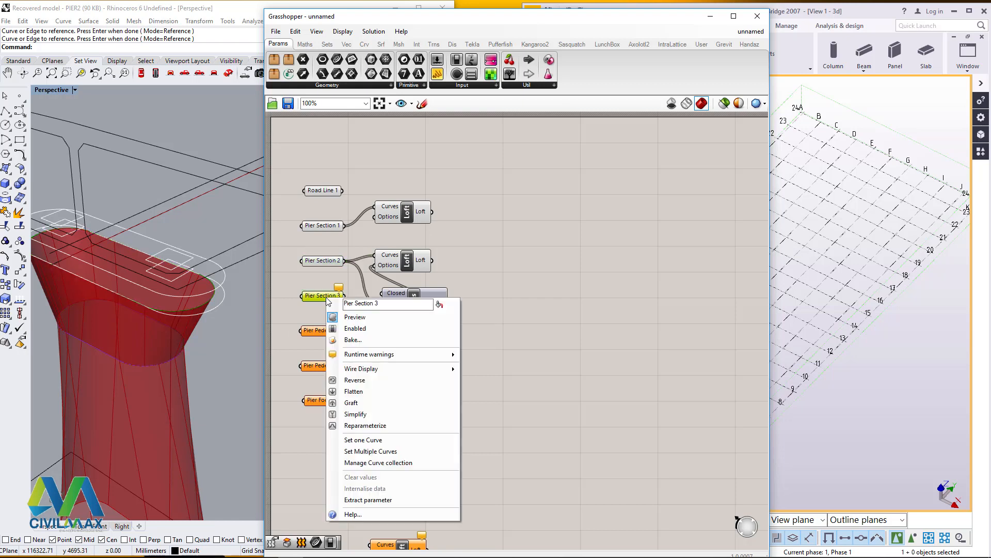
click(383, 451)
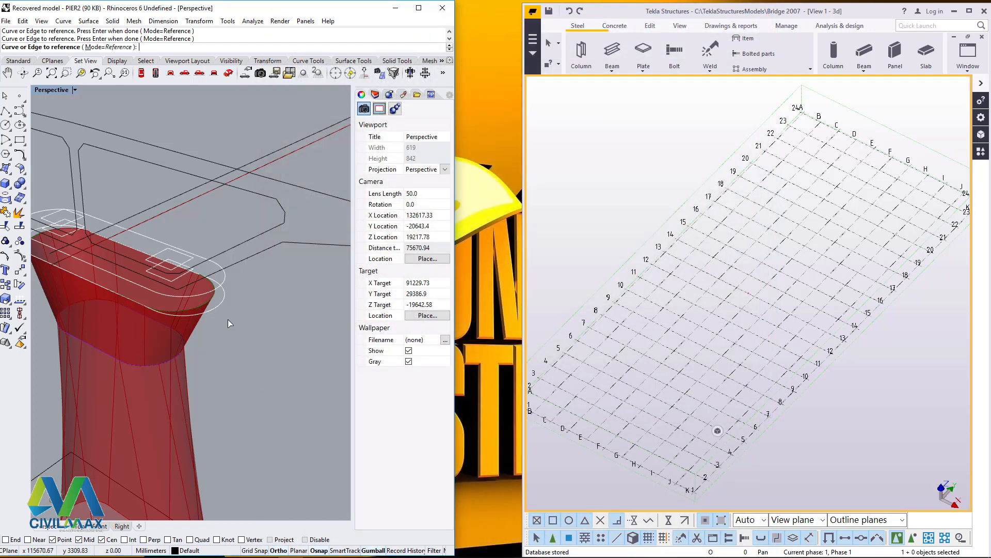
click(221, 305)
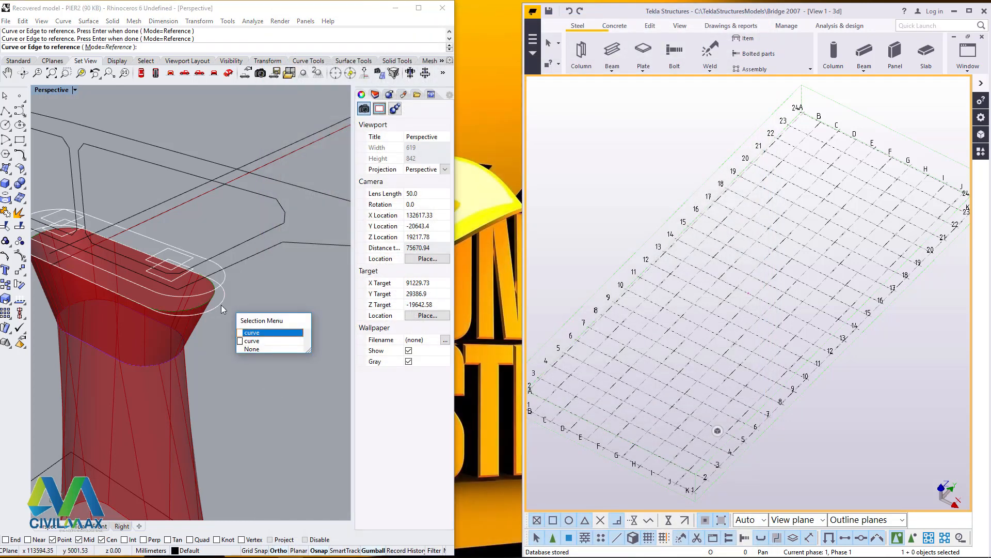
click(253, 340)
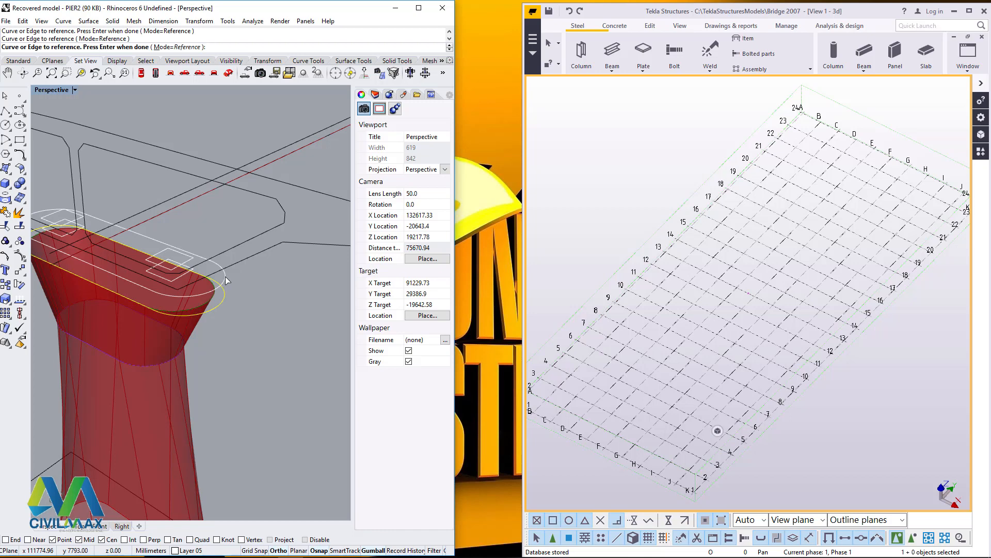
key(Return)
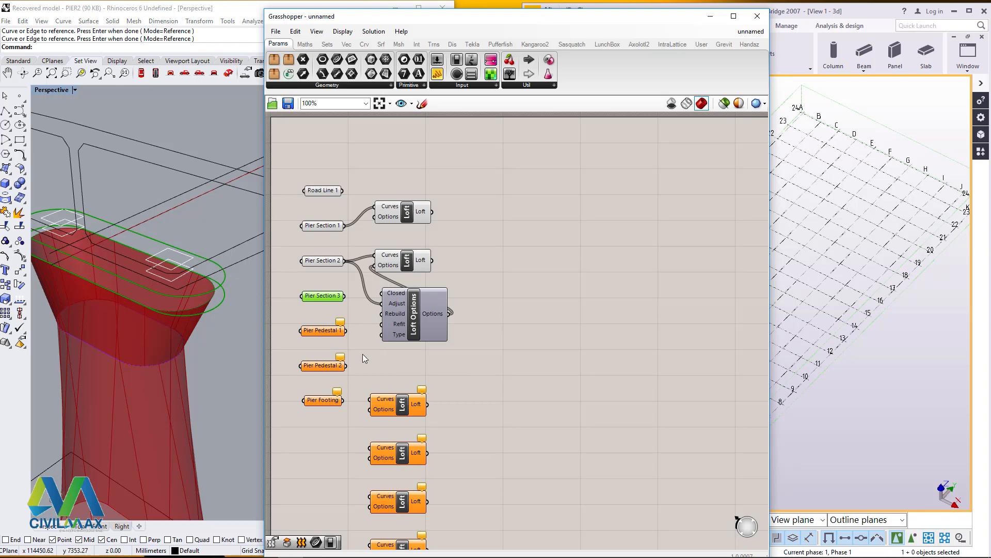
click(338, 307)
click(321, 295)
click(549, 277)
Move the two connected Lofts and Loft Options up the canvas, and shift Loft Options slightly left beneath the second Loft
click(328, 298)
drag(458, 207, 378, 353)
drag(411, 215, 417, 173)
click(544, 211)
drag(423, 281, 405, 281)
click(487, 263)
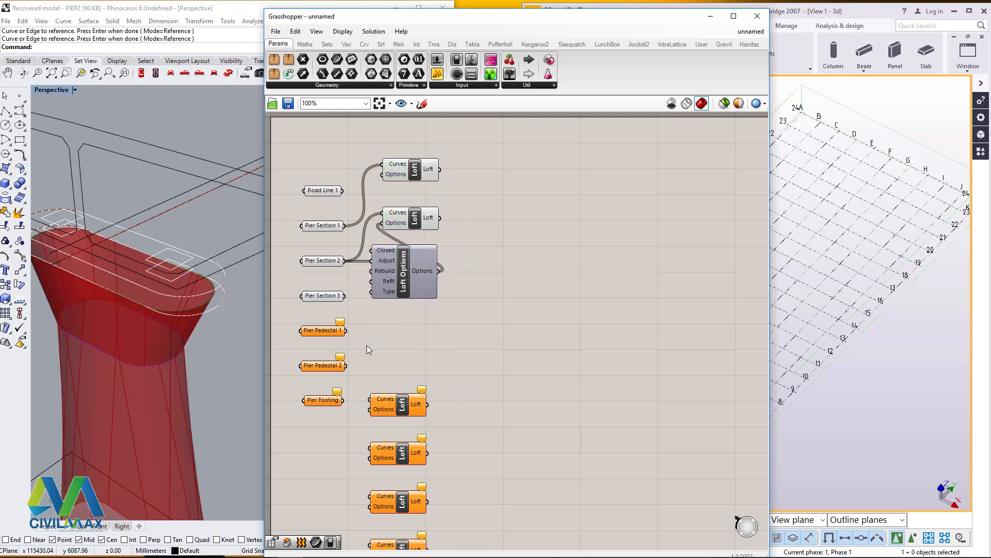
Connect Pier Section 3 to the third Loft's Curves input and place that Loft directly below Loft Options
click(326, 296)
drag(345, 296, 401, 321)
click(401, 405)
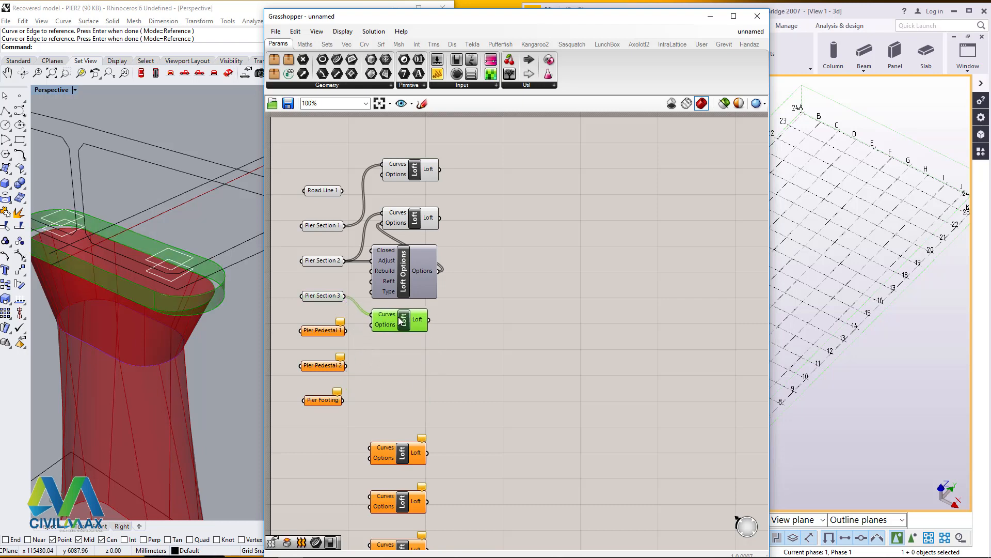
click(423, 411)
Move the three remaining unconnected Lofts up together, beneath the Pier Section 3 Loft
drag(447, 422, 372, 550)
drag(411, 491, 418, 398)
click(373, 351)
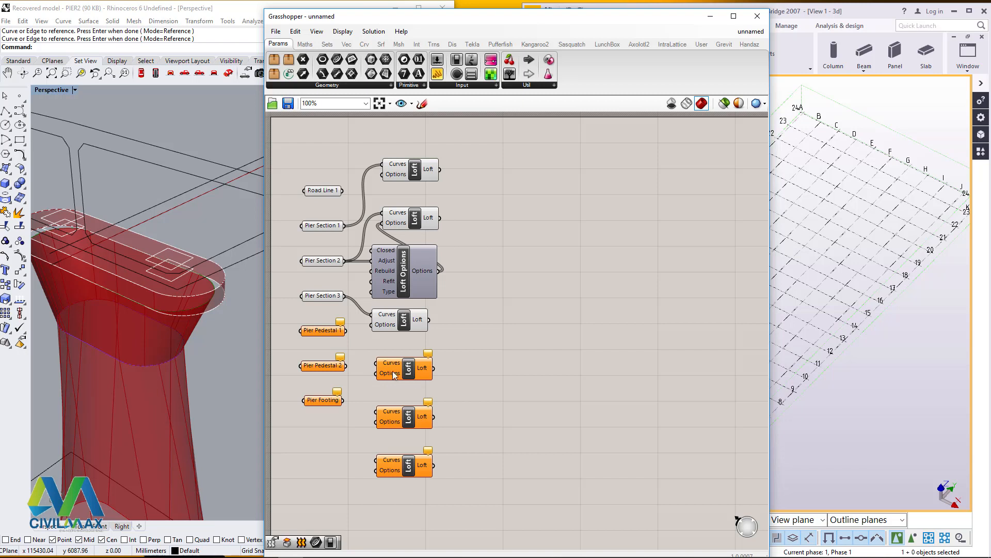
Set Pier Pedestal 1 to reference multiple curves: the two small white squares at the near end of the pier top
right_click(319, 335)
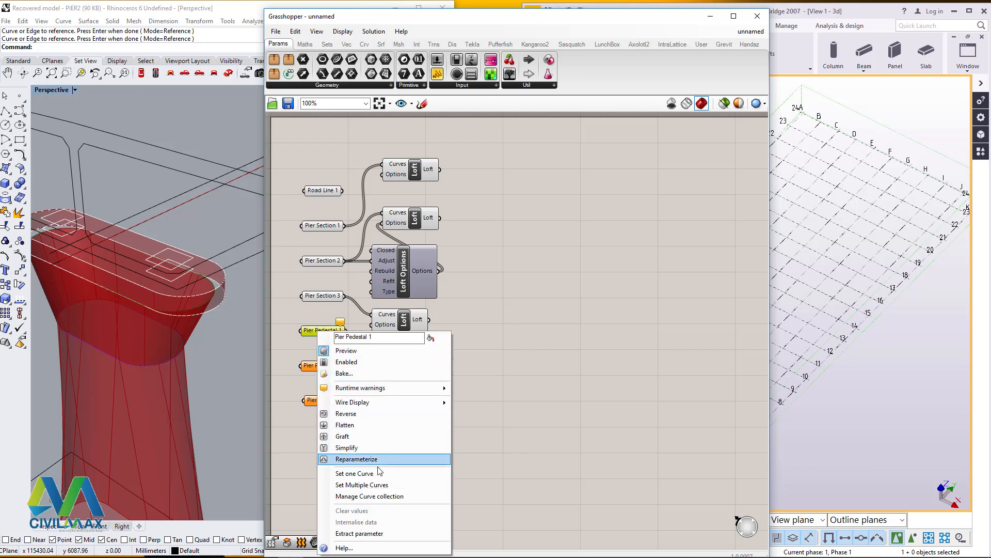
click(361, 485)
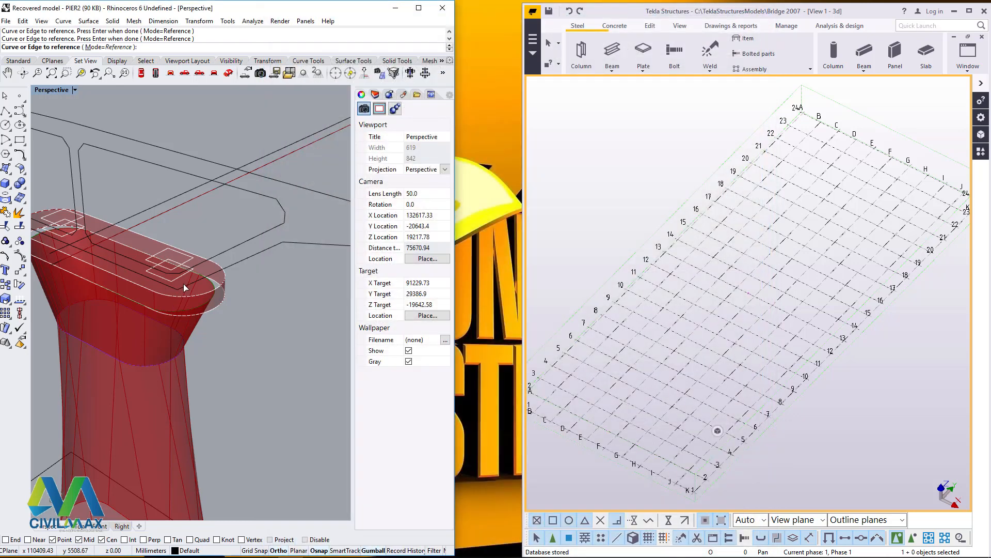
scroll(184, 284, up, 5)
scroll(184, 284, down, 5)
click(176, 279)
click(187, 264)
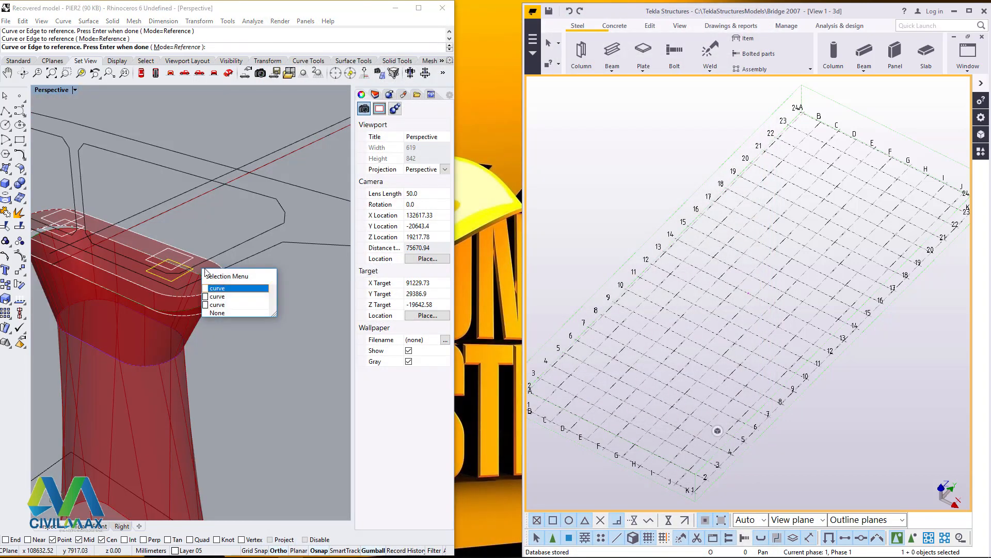
click(221, 288)
key(Return)
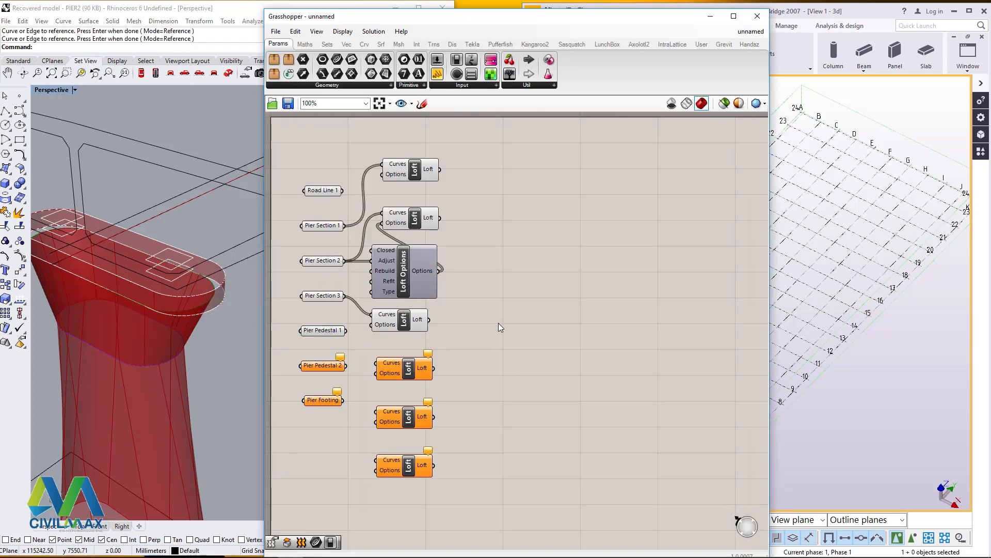
Set Pier Pedestal 2 to reference multiple curves: the two small white squares at the far end of the pier top
right_click(317, 365)
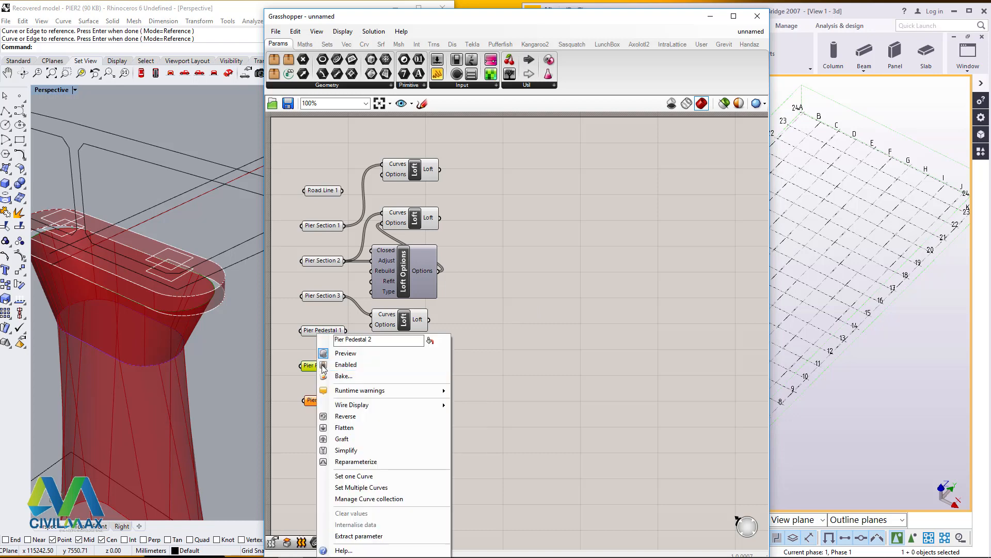
click(370, 487)
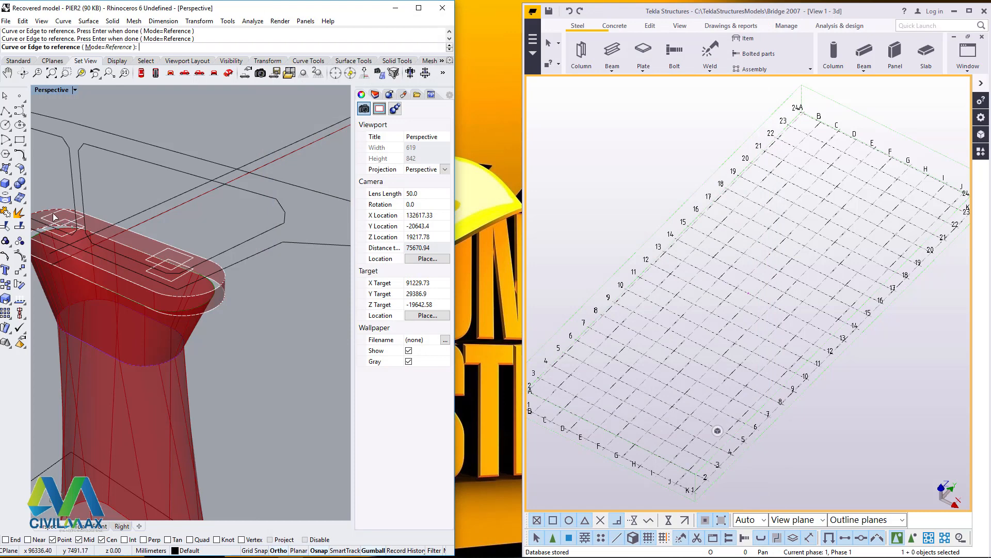
click(69, 222)
click(88, 241)
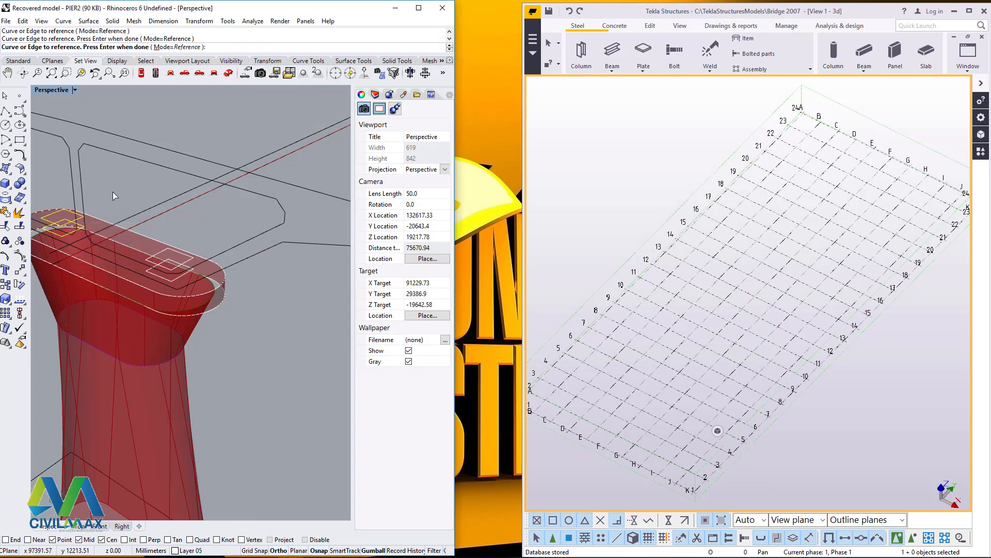
key(Return)
Set Pier Footing to reference multiple curves: the lower and upper footing rectangles at the base of the pier
scroll(205, 216, down, 5)
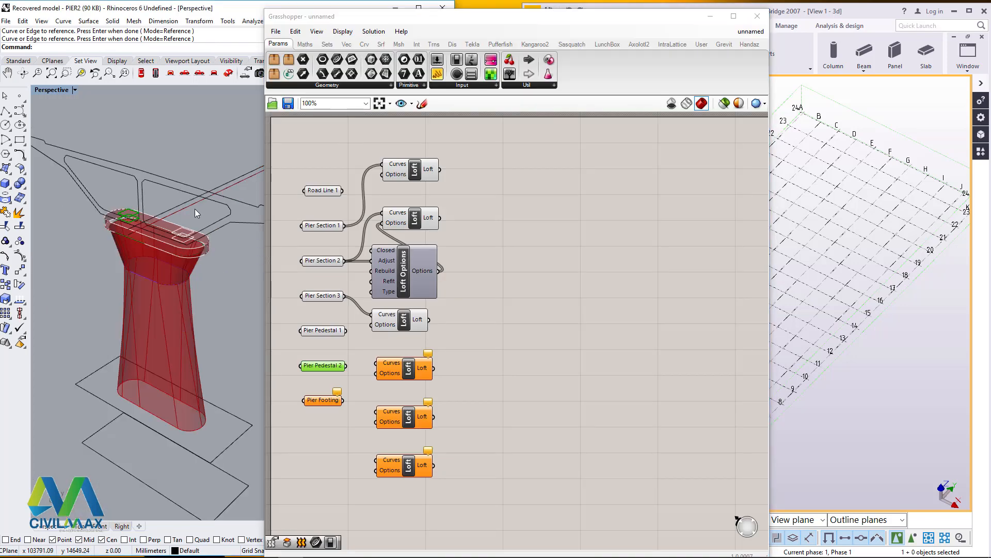
click(317, 399)
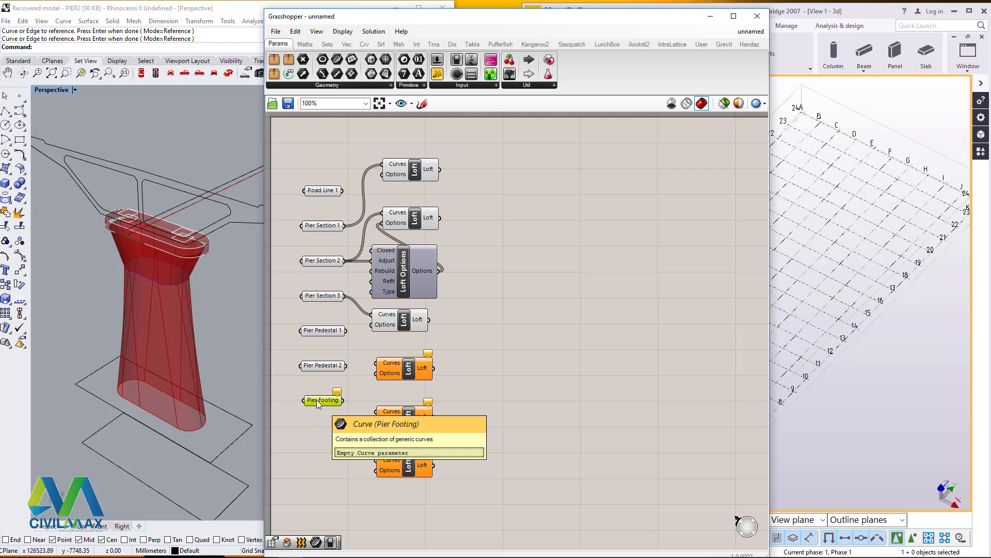
right_click(317, 399)
click(370, 488)
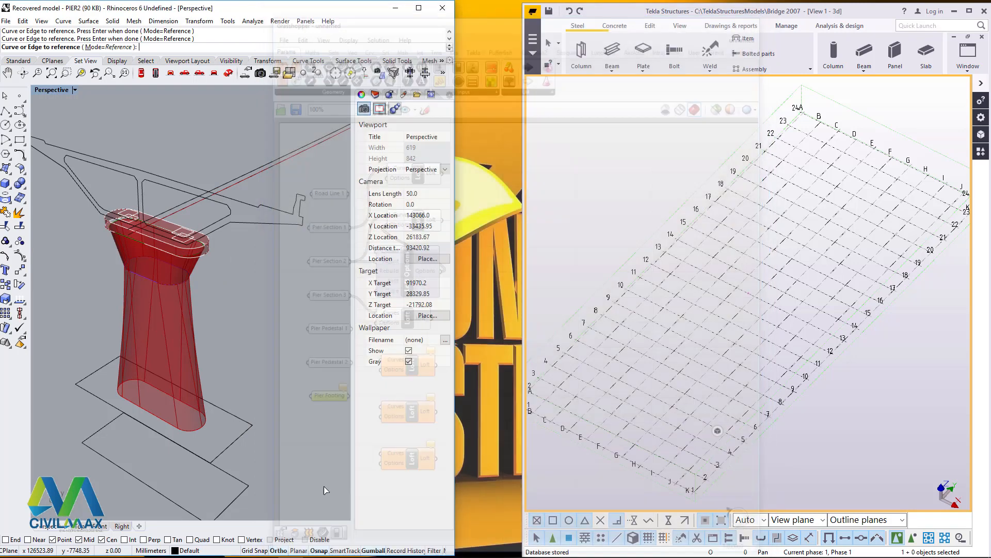
click(241, 493)
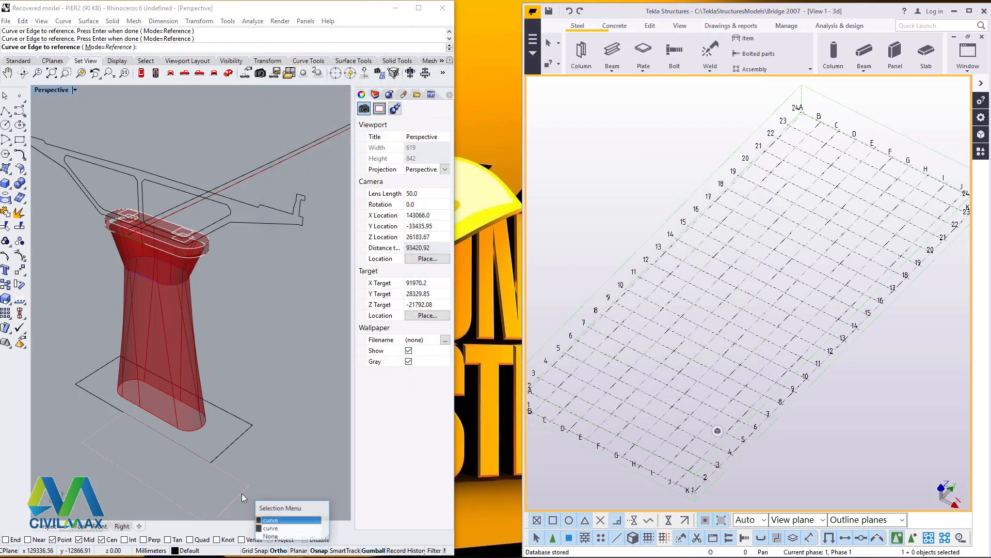
click(279, 520)
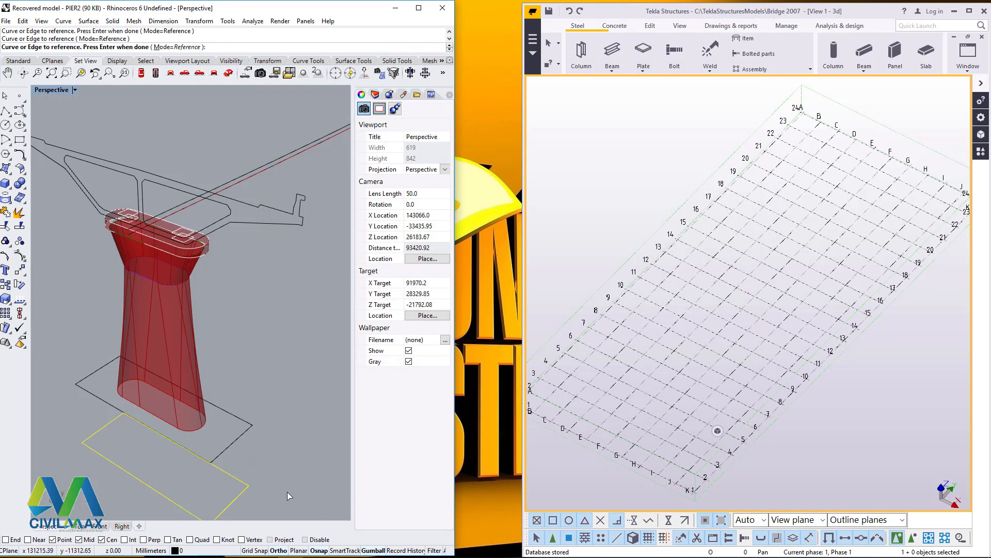
click(241, 435)
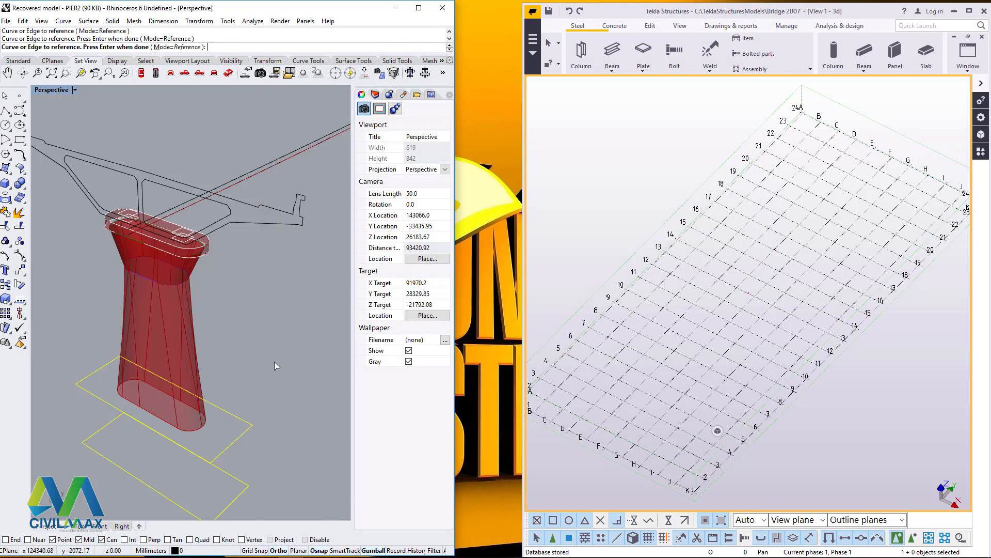
key(Return)
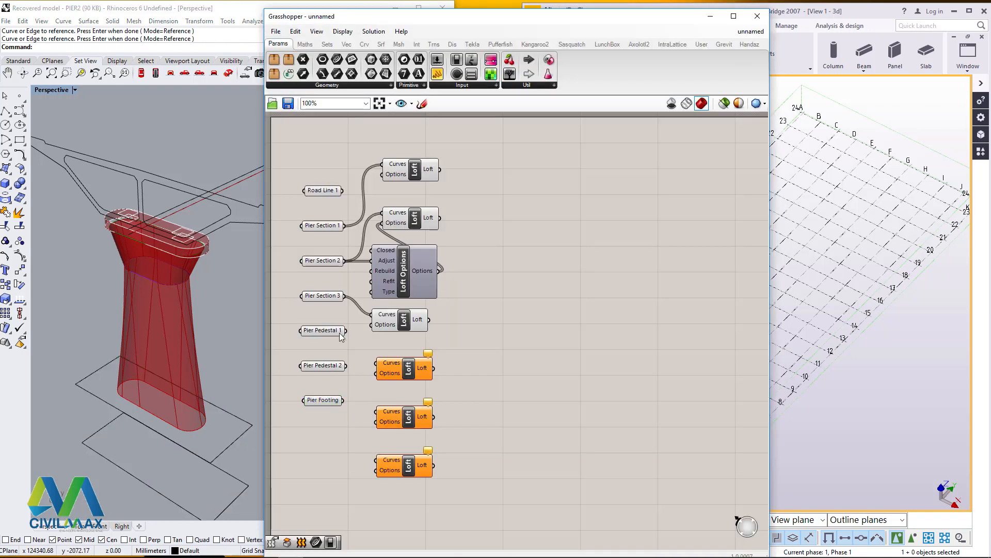
Connect Pier Pedestal 1 and Pier Pedestal 2 to the Curves inputs of the next two Lofts, placing each Loft beside its parameter
click(326, 331)
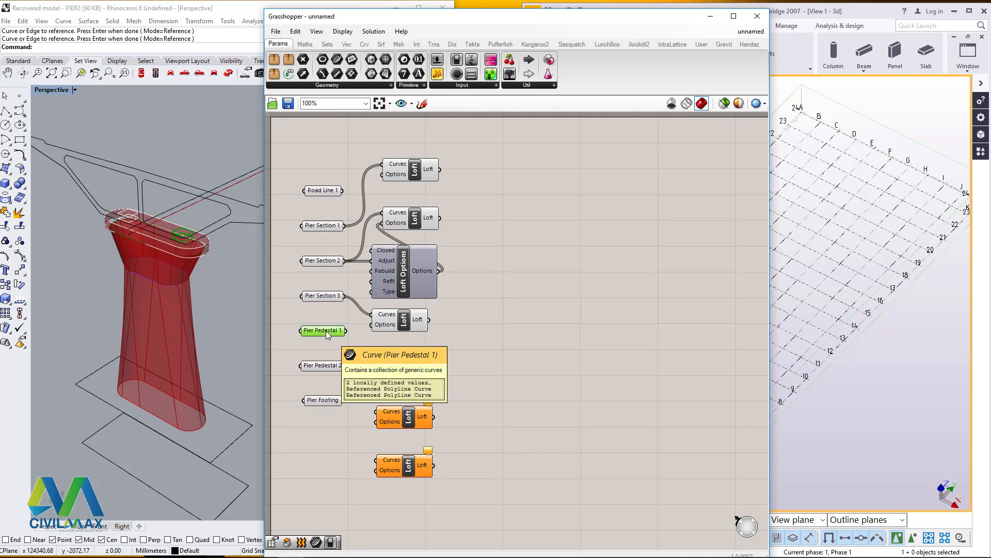
drag(346, 331, 413, 356)
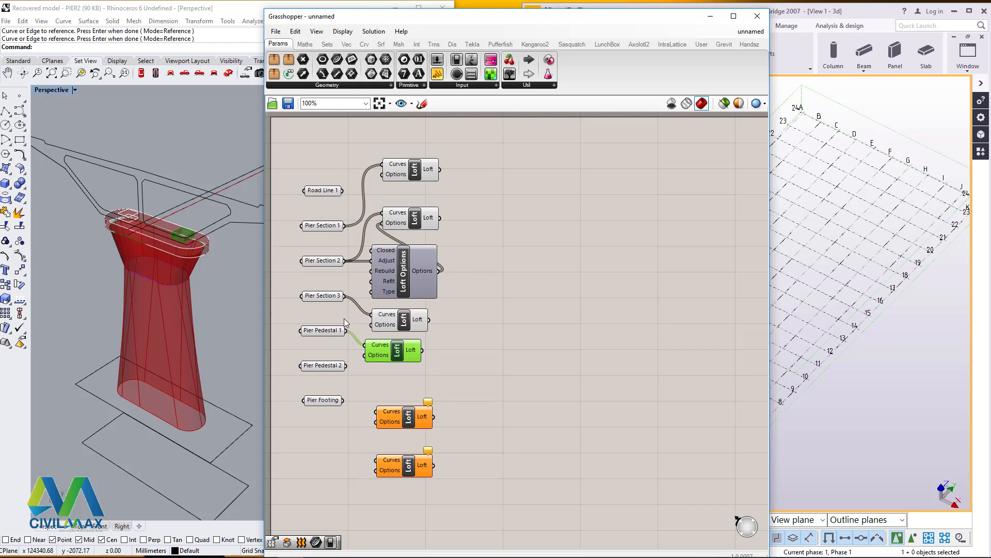
scroll(167, 229, up, 4)
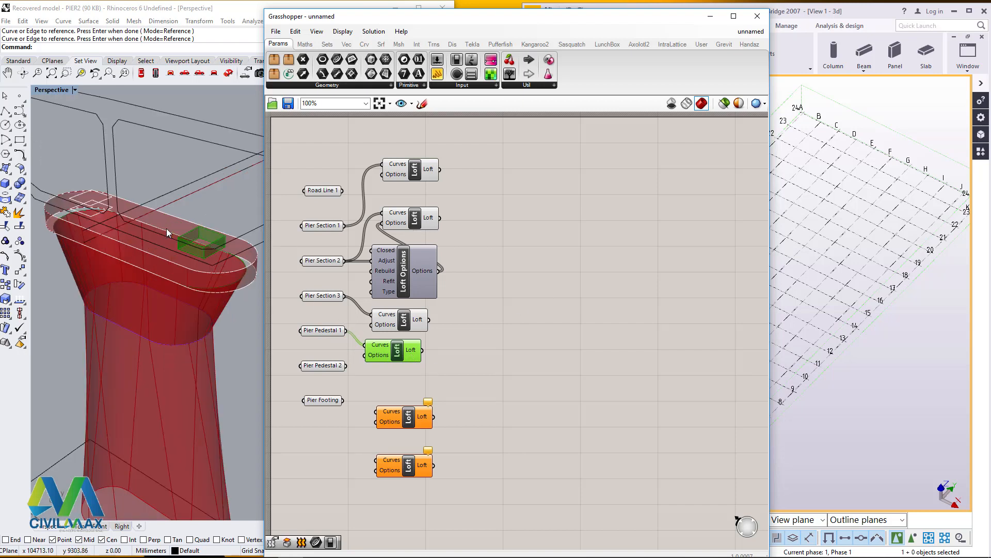
click(326, 367)
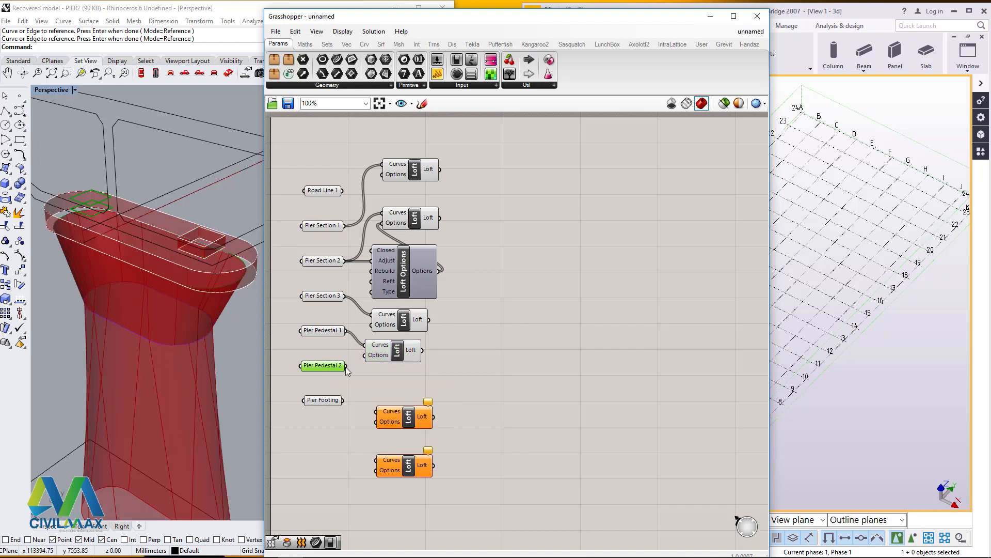
drag(346, 366, 406, 389)
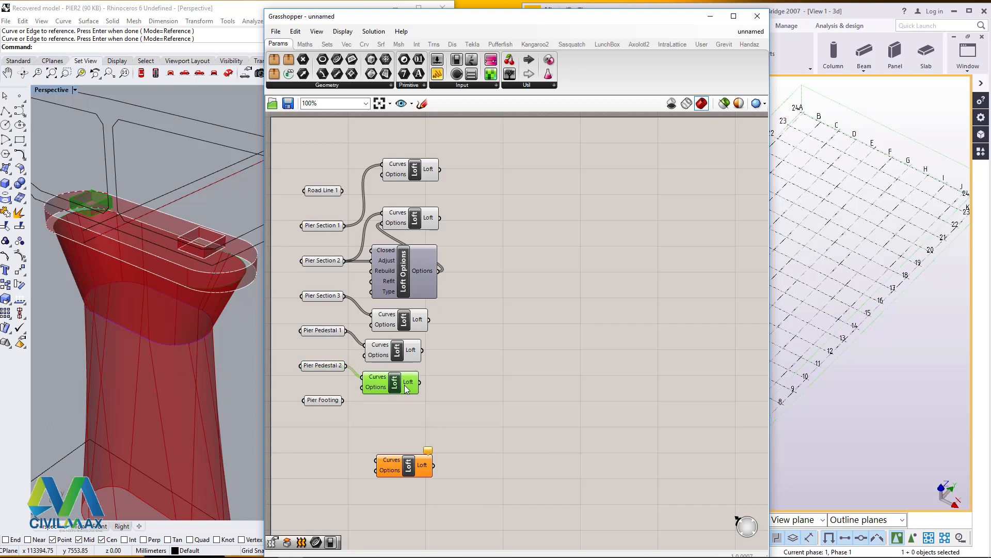
Connect Pier Footing to the last Loft's Curves input and place that Loft directly below the Pier Pedestal 2 Loft
click(325, 400)
scroll(172, 352, down, 6)
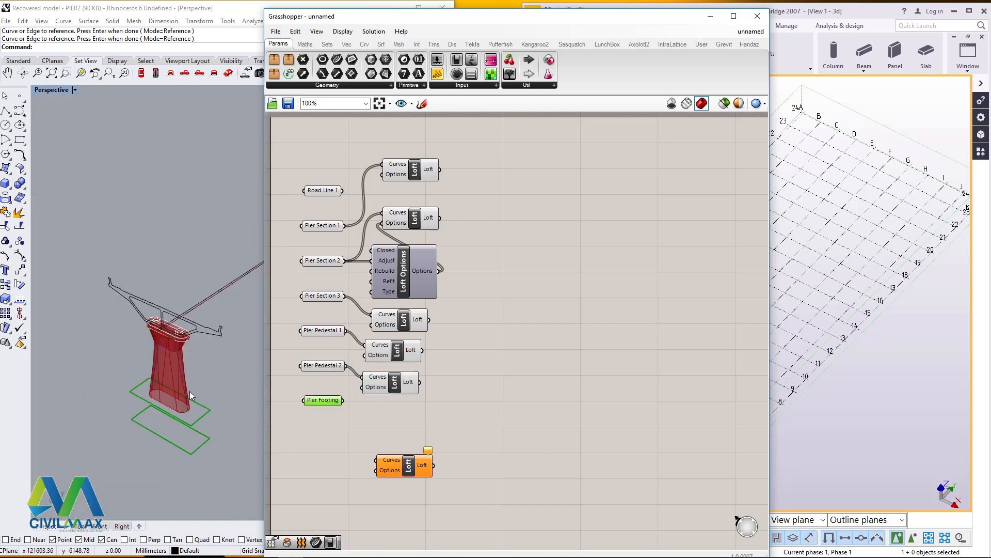
scroll(190, 392, up, 2)
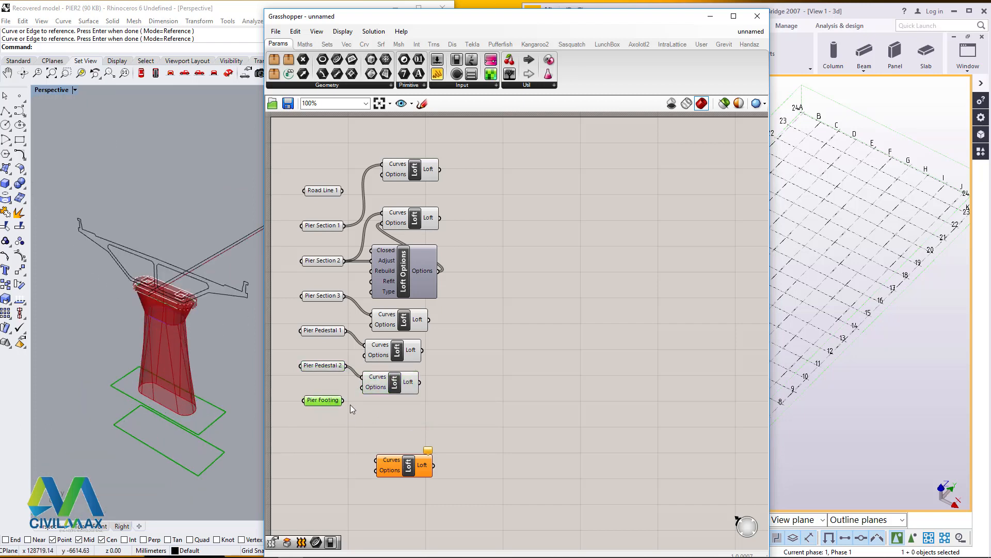
drag(343, 400, 394, 411)
Align the six Lofts and the Loft Options component vertically in one column
drag(471, 149, 401, 408)
click(401, 152)
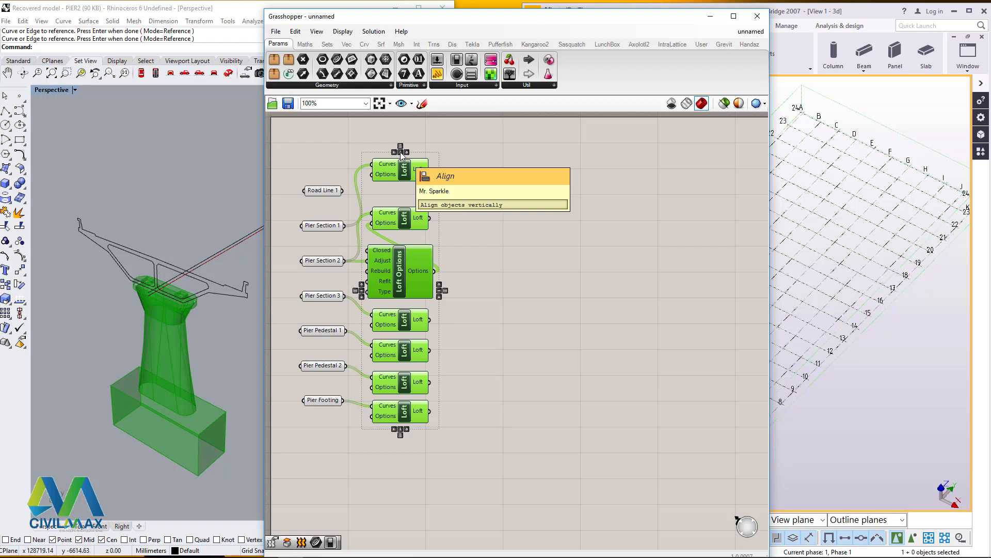
click(507, 144)
drag(443, 153, 404, 413)
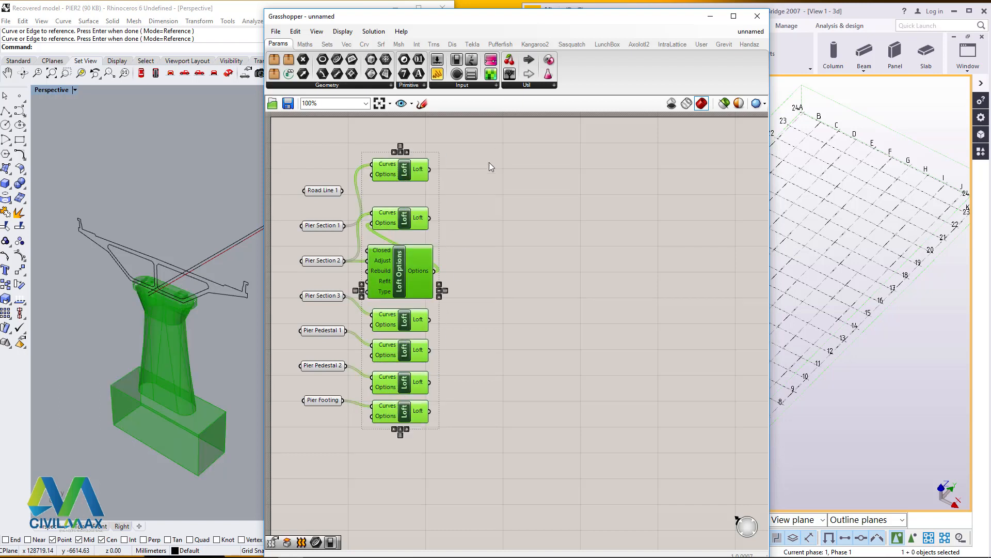
drag(475, 150, 395, 427)
click(456, 176)
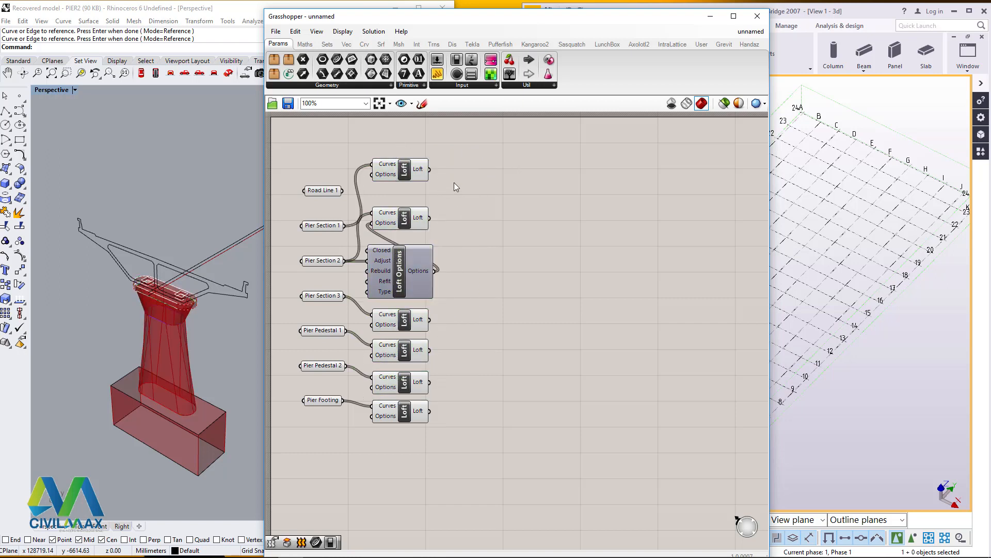
Add two Cap Holes components one above the other, beside the upper Lofts
double_click(486, 165)
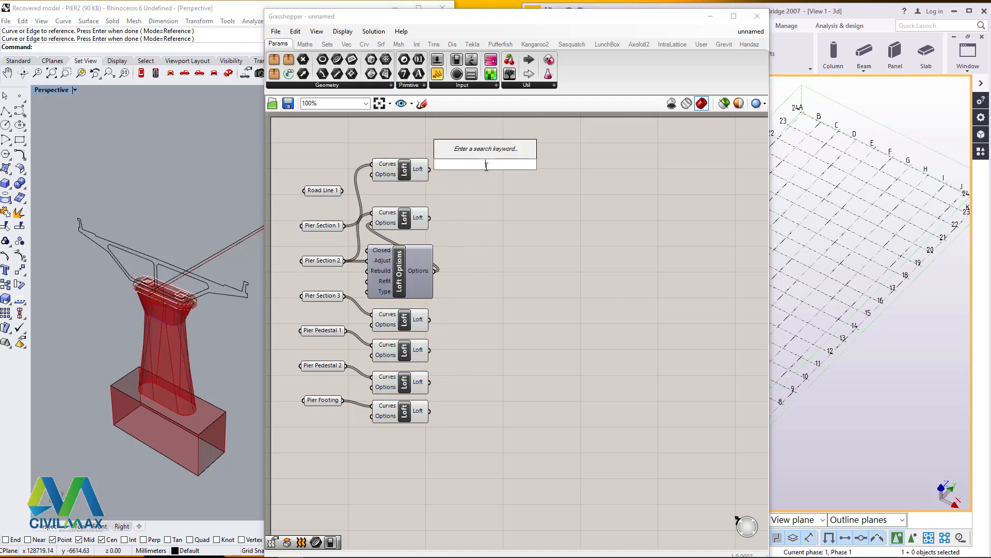
text(c)
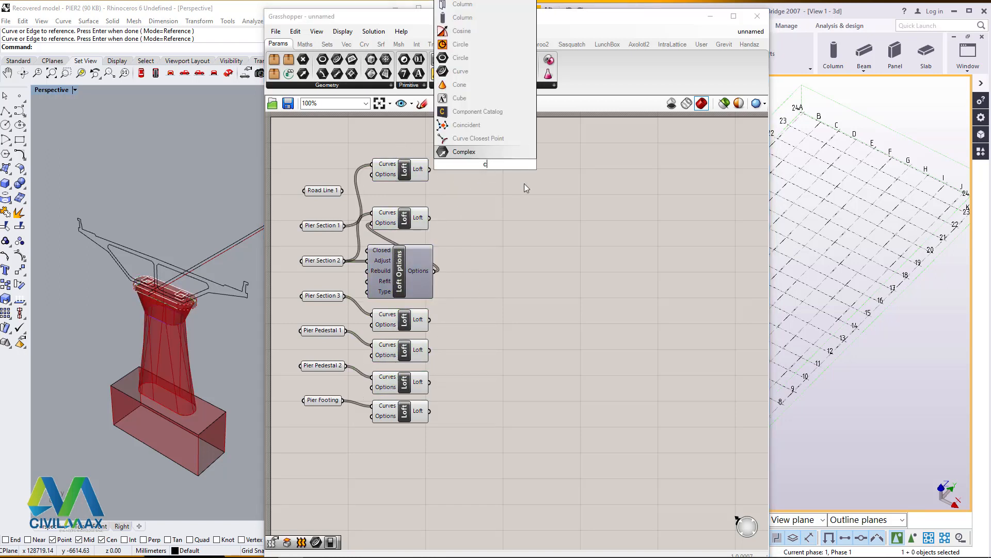
text(ap)
key(Return)
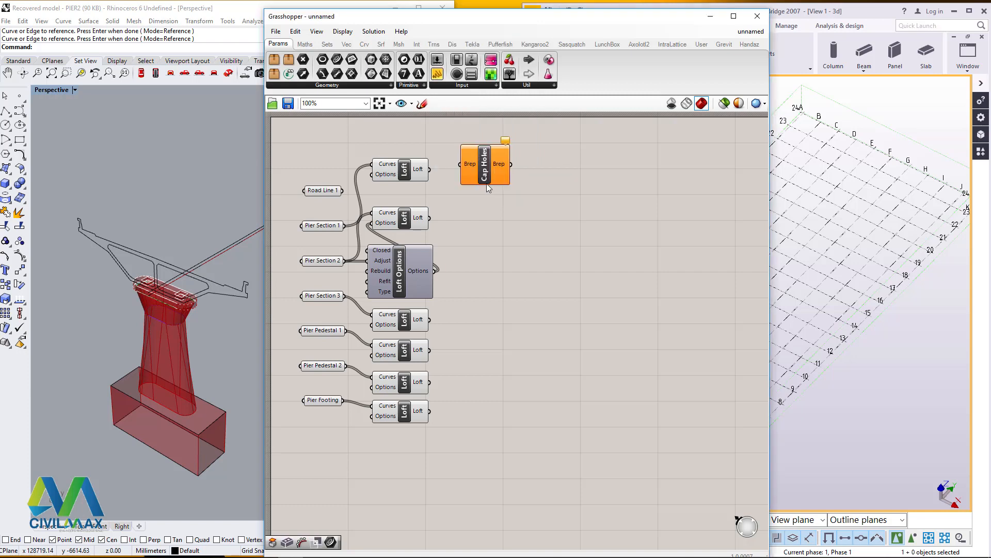
click(381, 45)
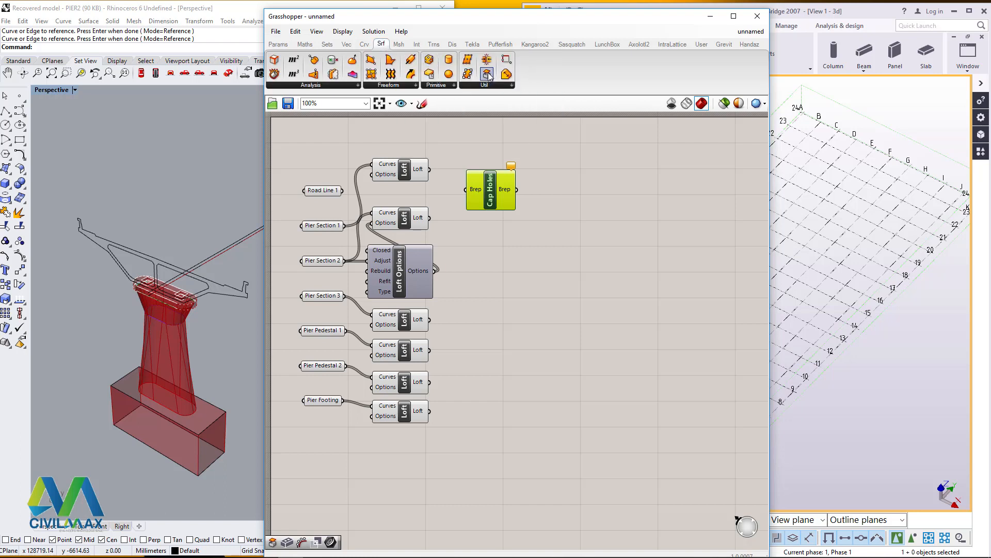
drag(487, 74, 494, 247)
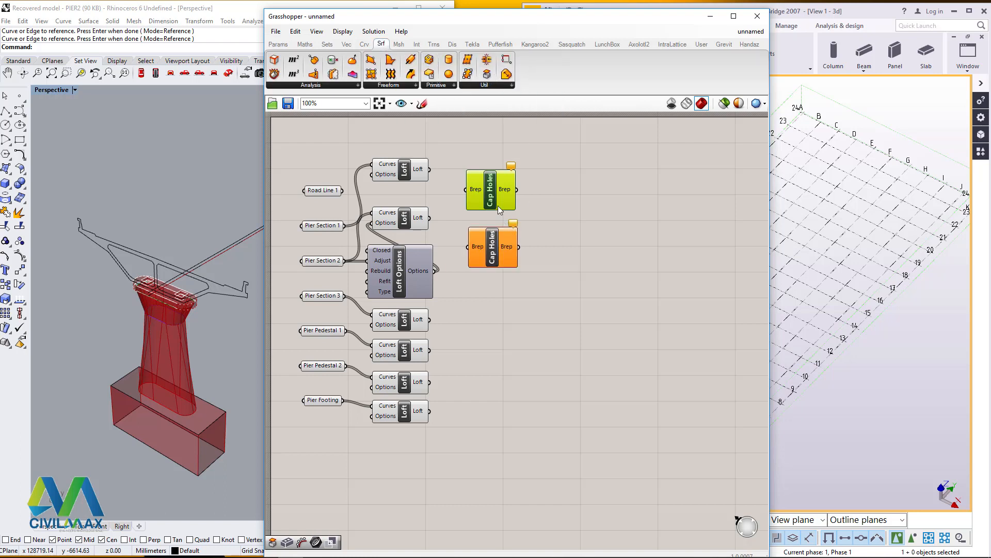
Duplicate Cap Holes four times for a set of six and spread the components down the canvas beside the Lofts
click(504, 253)
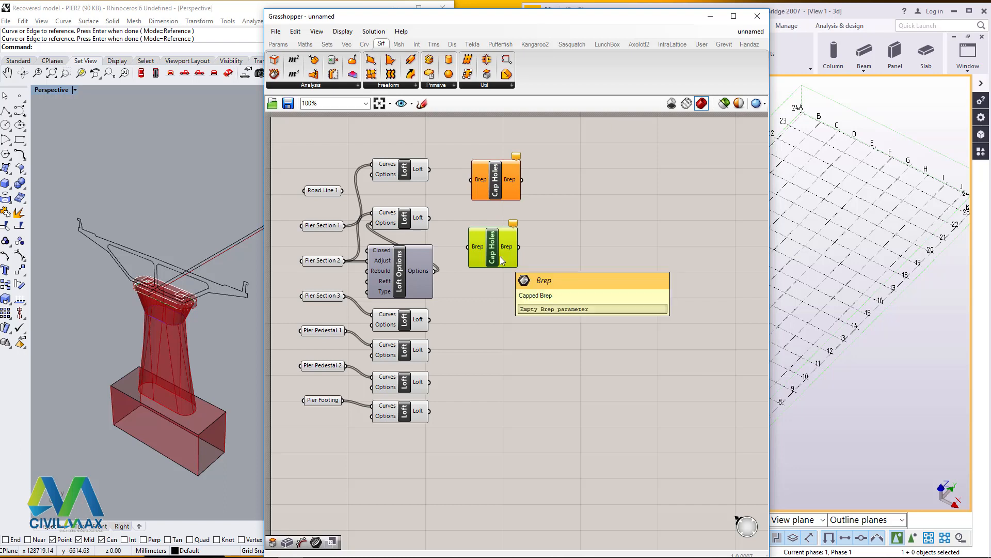
key(ctrl+v)
key(ctrl+v)
key(ctrl+v)
key(ctrl+v)
drag(499, 256, 483, 430)
drag(498, 279, 476, 382)
mouse_move(505, 250)
mouse_down()
mouse_move(488, 318)
mouse_move(498, 232)
mouse_up()
Align the six Cap Holes components in one vertical column and distribute them evenly
drag(502, 194, 468, 435)
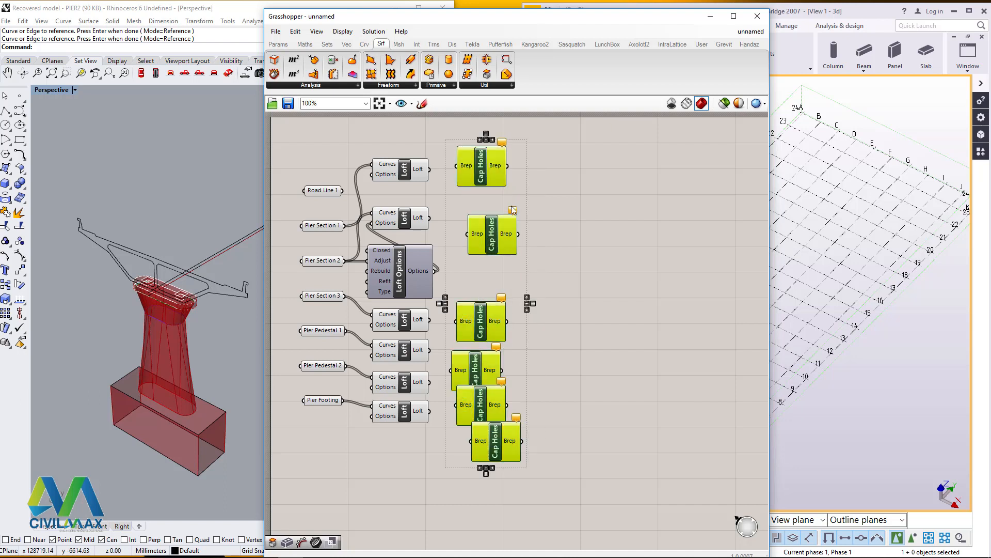
click(486, 141)
click(542, 194)
drag(550, 324, 470, 455)
drag(528, 147, 473, 442)
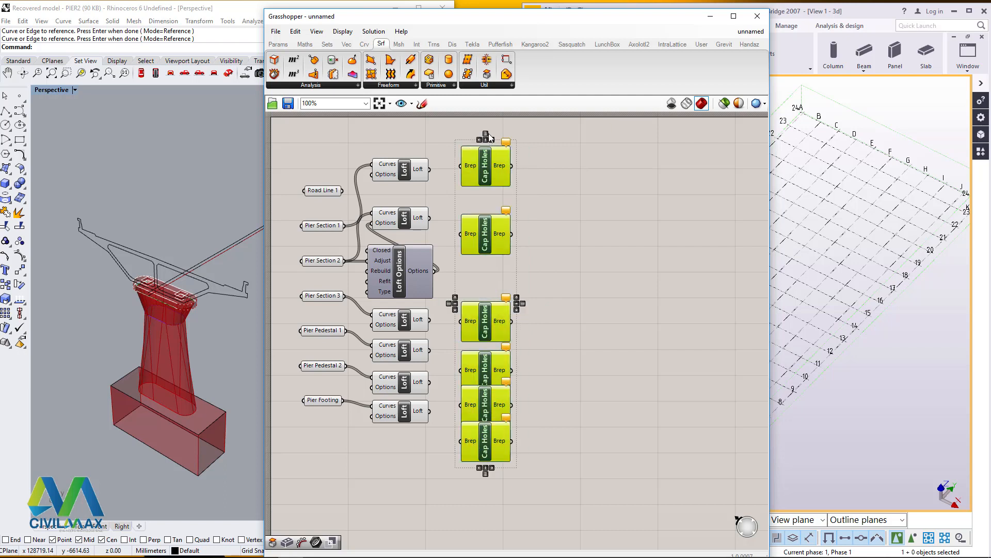
click(486, 133)
click(527, 154)
Connect the outputs of the two uppermost Lofts to the Brep inputs of the first and second Cap Holes
click(419, 173)
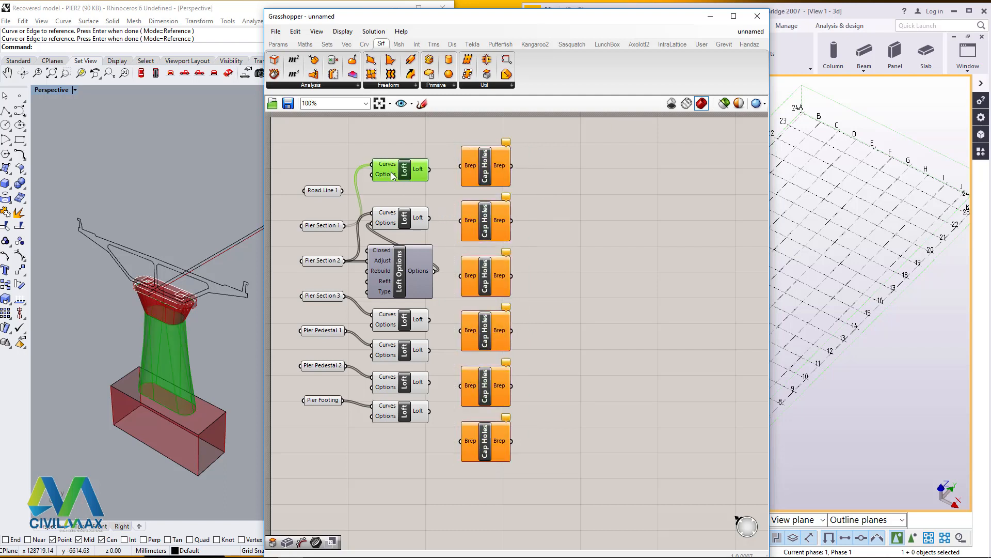
drag(453, 163, 455, 164)
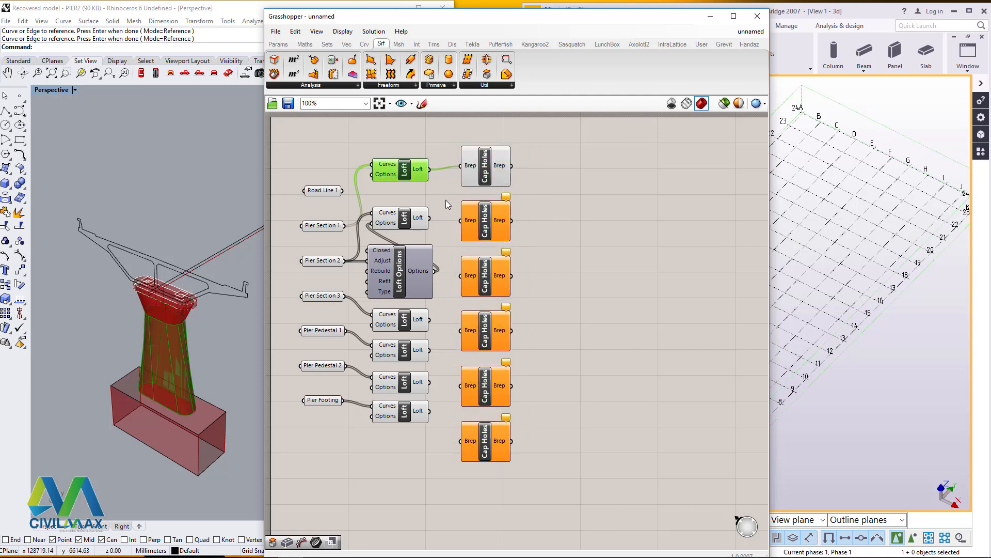
click(416, 227)
drag(429, 217, 460, 220)
click(419, 264)
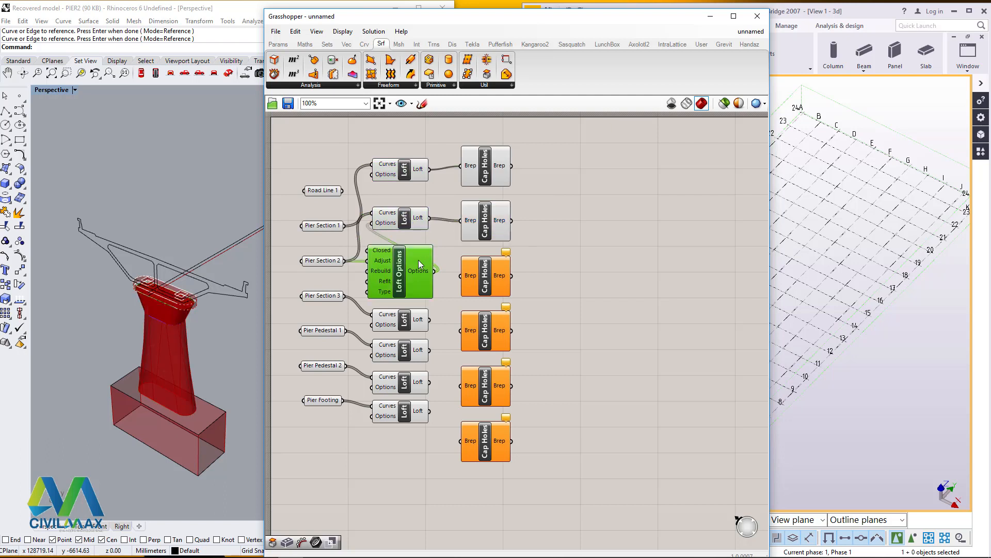
Connect the Pier Section 3, Pier Pedestal 1, Pier Pedestal 2 and Pier Footing Lofts to the remaining four Cap Holes, in order
click(420, 325)
drag(429, 319, 460, 280)
click(416, 351)
drag(431, 351, 460, 330)
click(415, 387)
drag(430, 382, 460, 441)
click(415, 413)
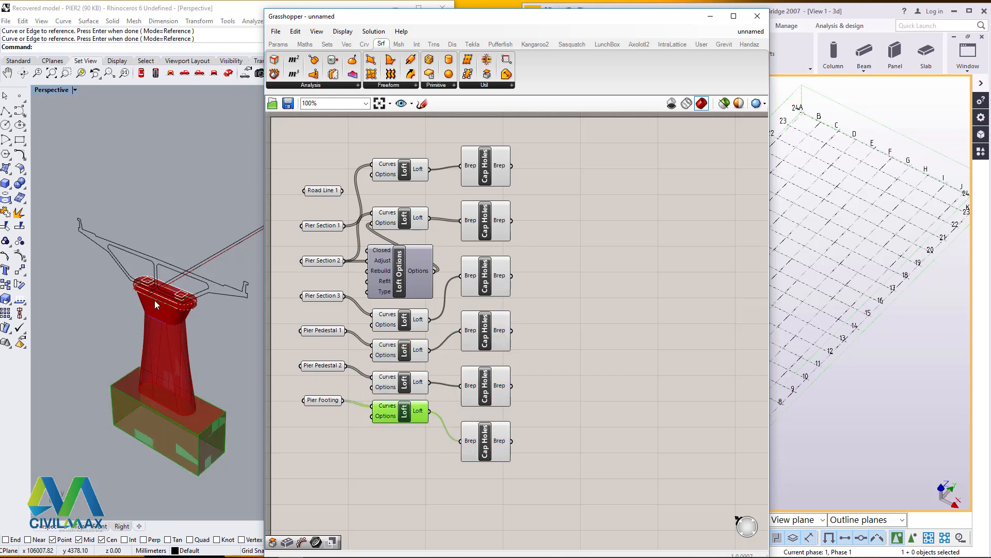
Examine the capped pier, pedestals and footing in the Rhino perspective view, close up and from a distance
scroll(168, 298, up, 10)
scroll(179, 292, down, 10)
scroll(180, 292, up, 4)
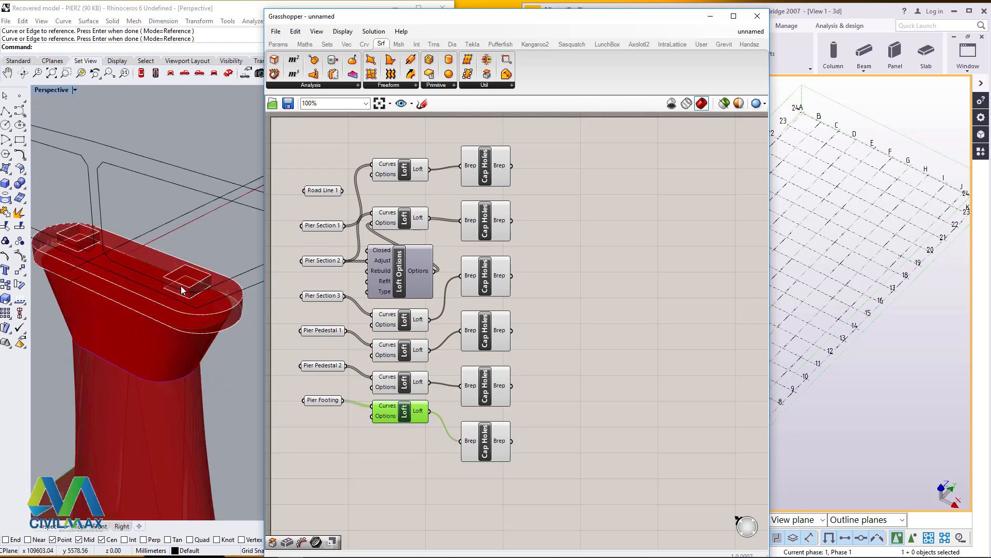
scroll(181, 287, down, 2)
scroll(181, 289, down, 2)
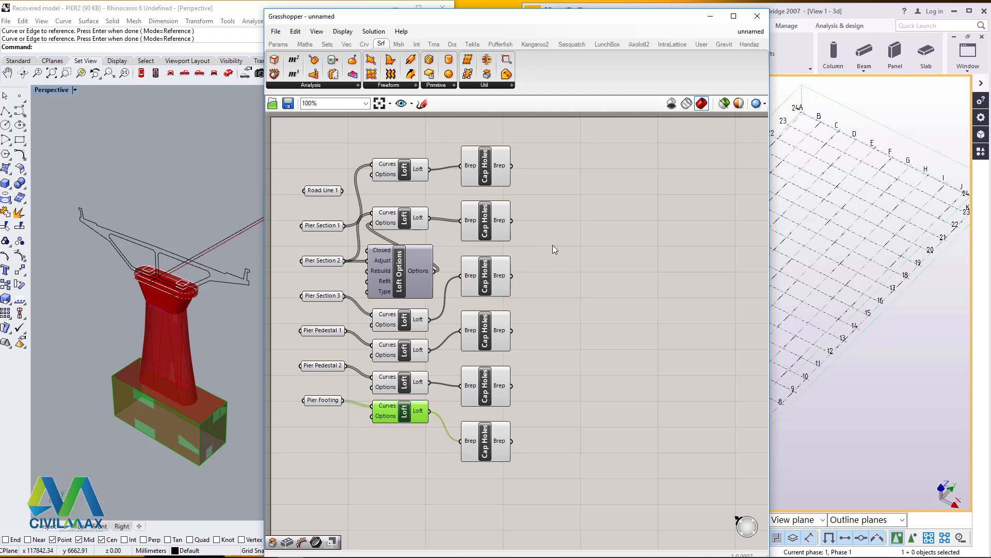
scroll(150, 324, down, 5)
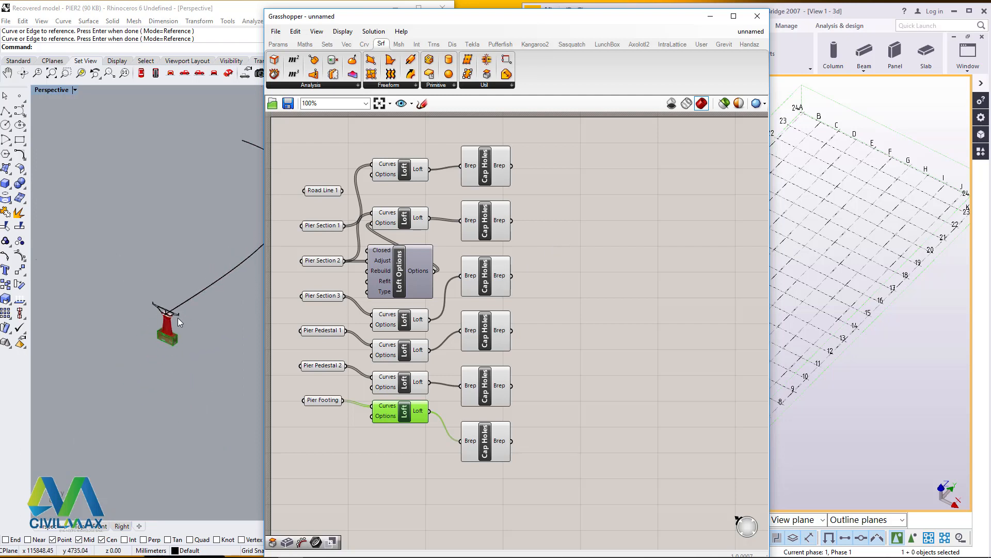
scroll(165, 323, up, 5)
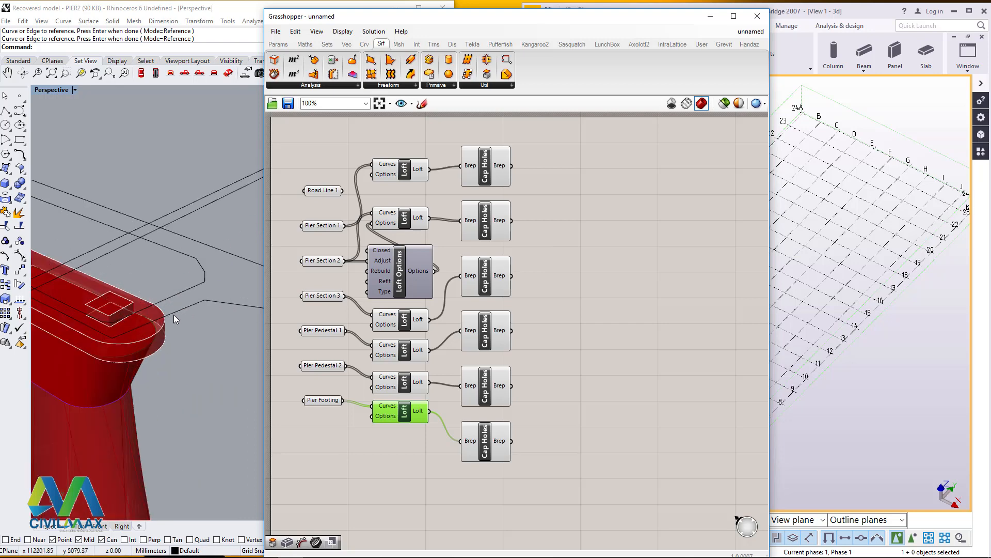
scroll(159, 317, down, 3)
scroll(140, 320, up, 6)
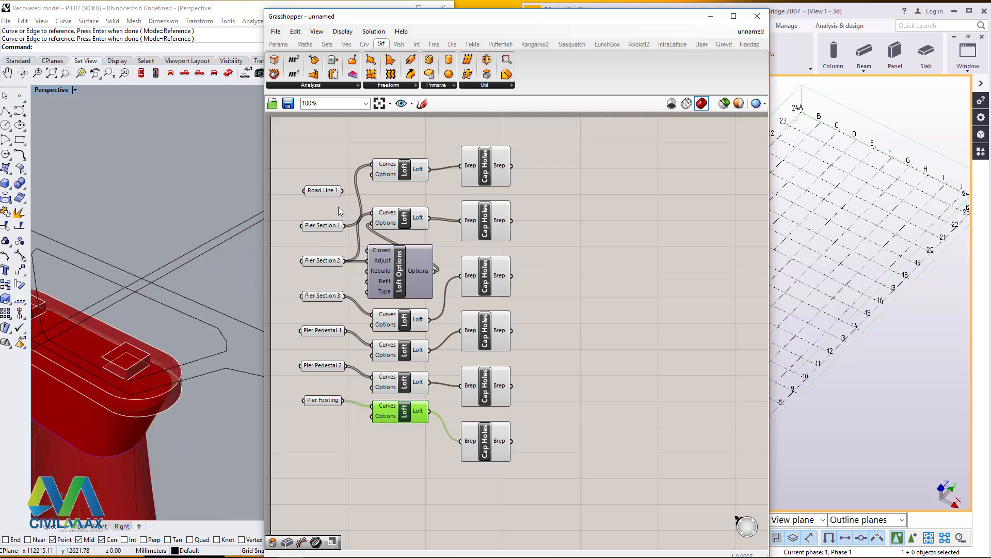
scroll(117, 344, down, 3)
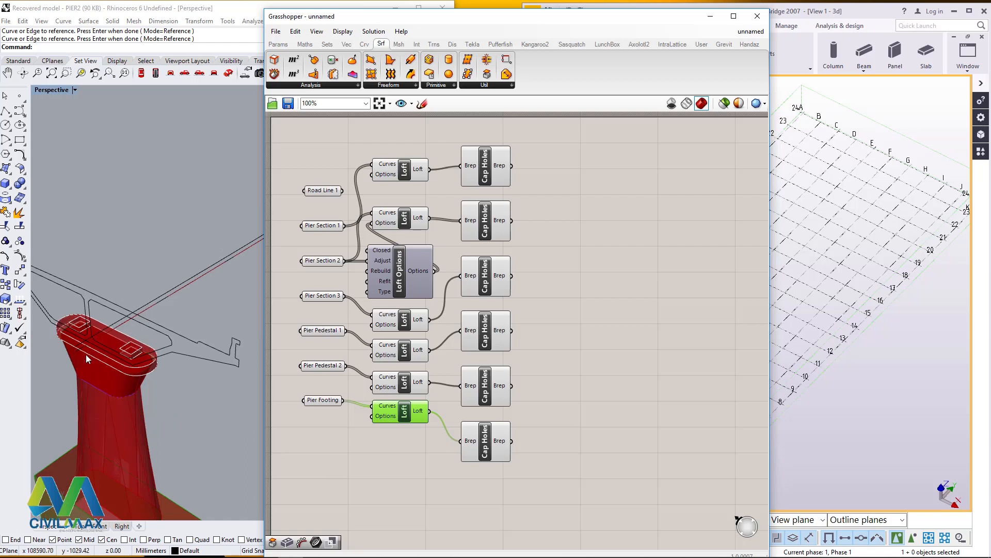
Add a Curve Array component to the canvas beside the uppermost Cap Holes
scroll(86, 355, down, 2)
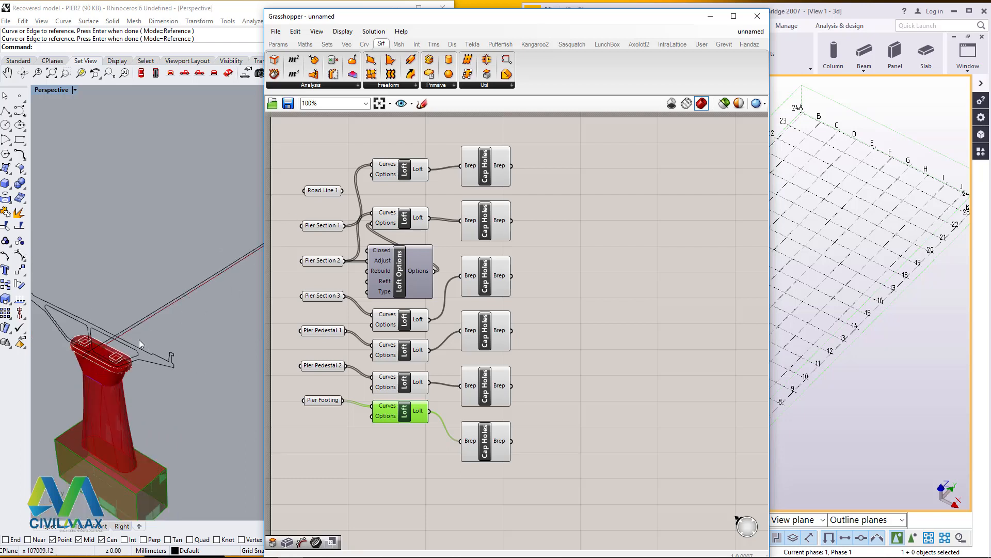
click(324, 191)
scroll(163, 310, up, 2)
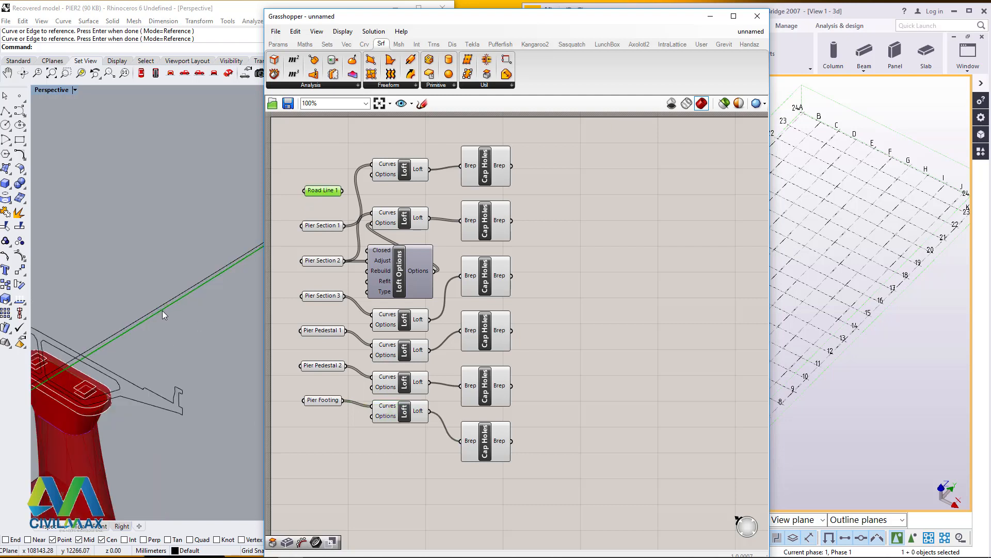
scroll(162, 311, up, 2)
scroll(161, 313, down, 5)
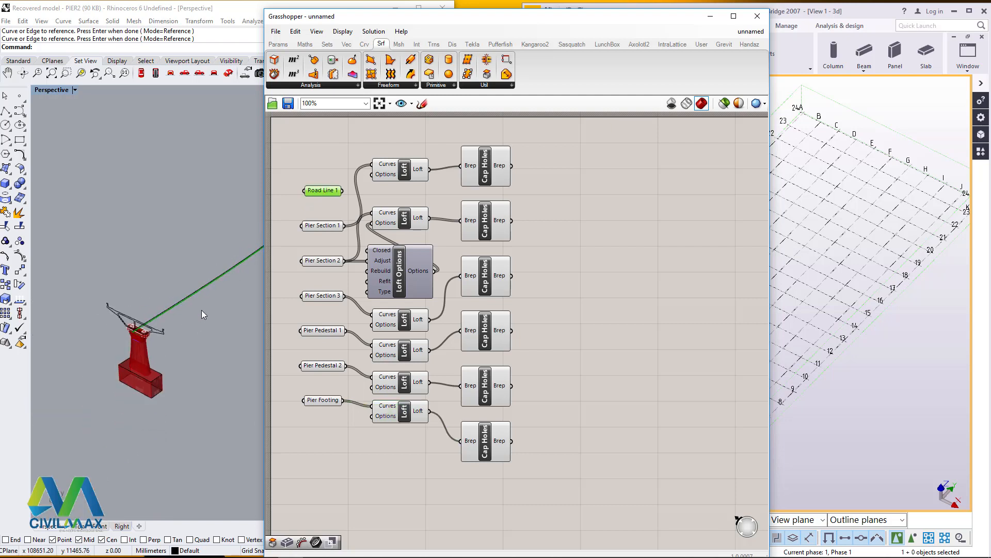
double_click(581, 163)
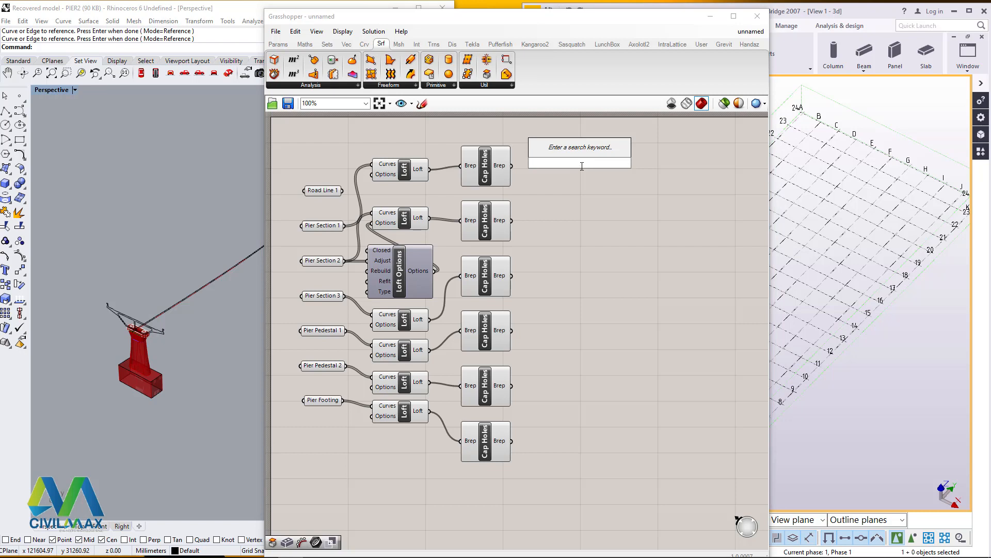
text(AA)
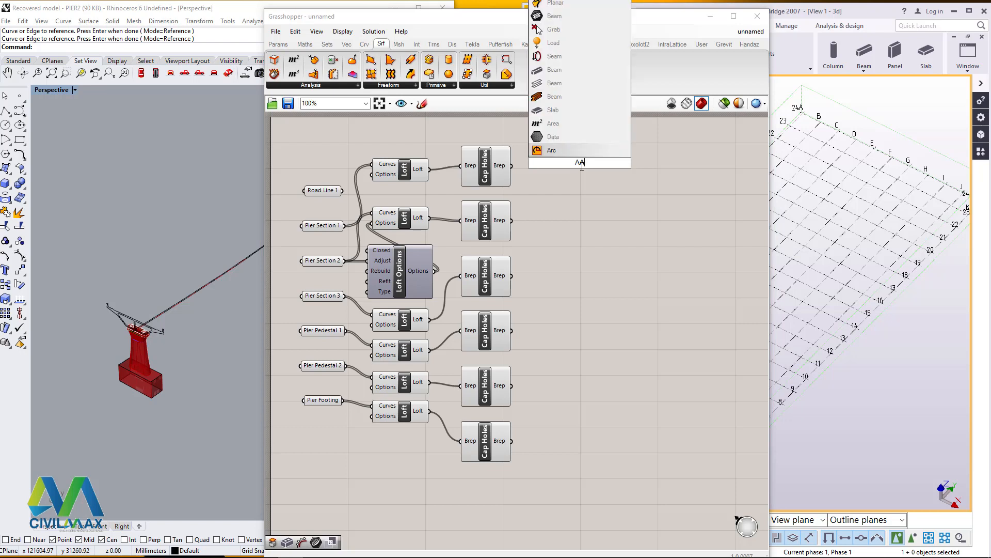
key(BackSpace)
text(RR)
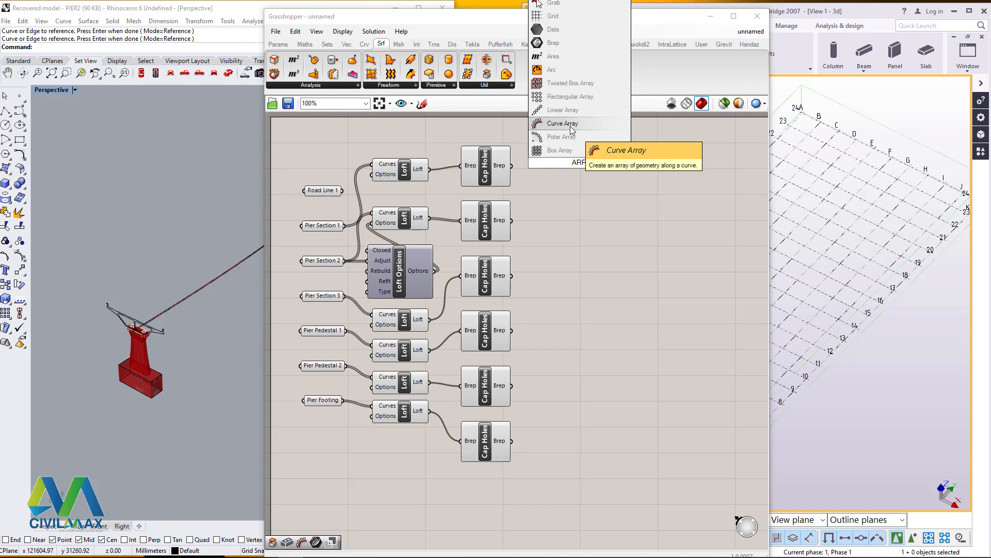
click(570, 124)
click(588, 191)
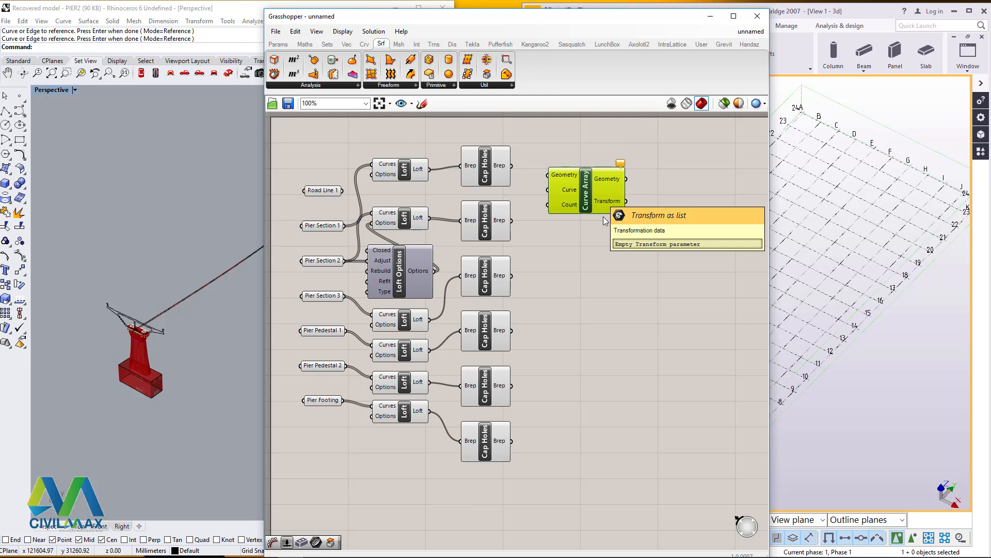
Duplicate the Curve Array component six times
key(ctrl+c)
key(ctrl+v)
key(ctrl+v)
key(ctrl+v)
key(ctrl+v)
key(ctrl+v)
key(ctrl+v)
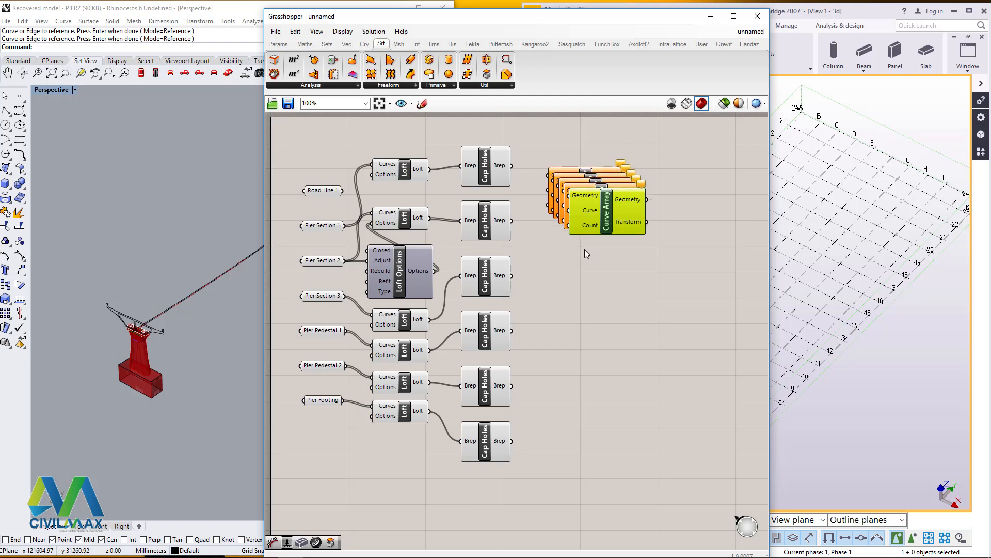
Arrange six of the Curve Array components in a column beside the six Cap Holes, leaving one spare aside
drag(605, 211, 566, 497)
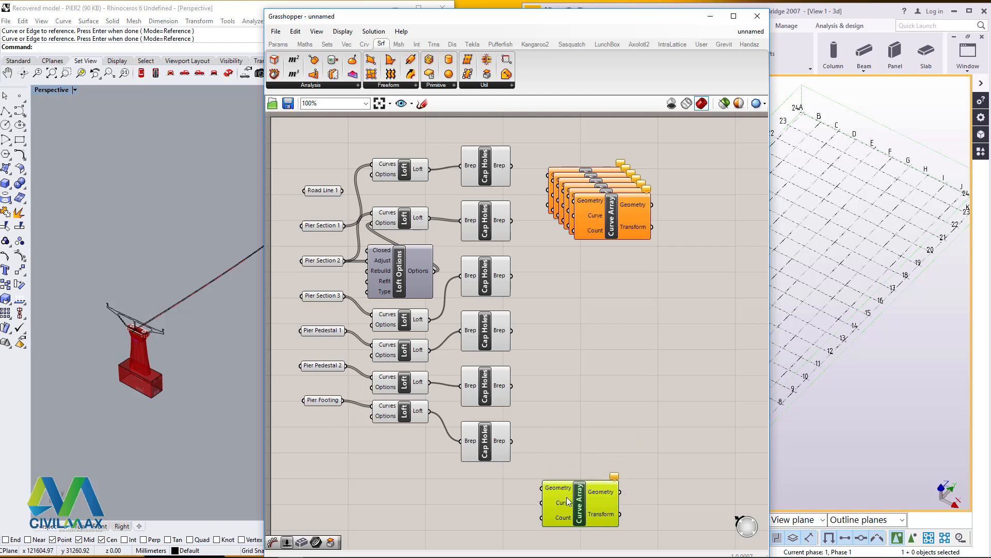
drag(600, 205, 566, 293)
drag(597, 185, 671, 164)
drag(565, 240, 571, 148)
drag(568, 287, 579, 221)
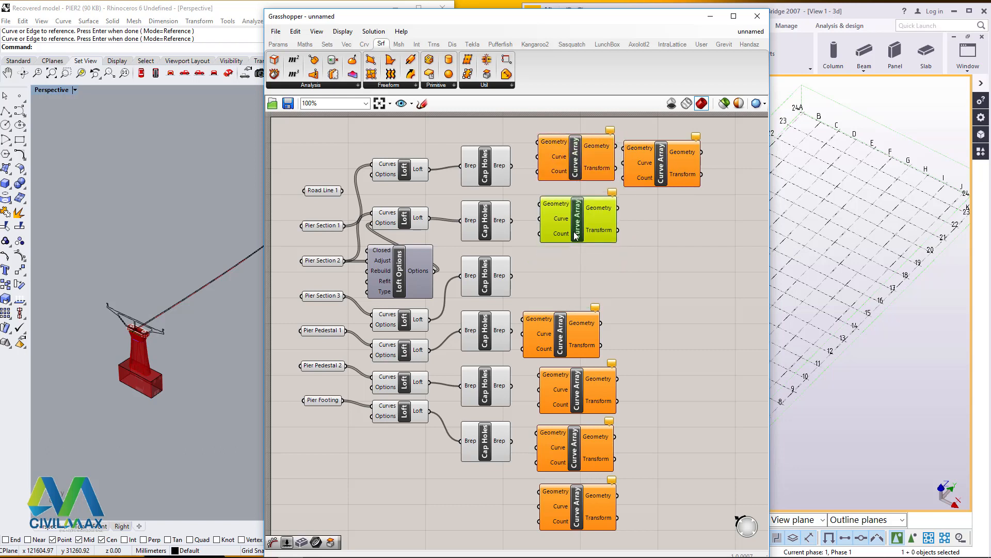
drag(563, 335, 583, 273)
drag(581, 397, 587, 345)
drag(580, 442, 577, 396)
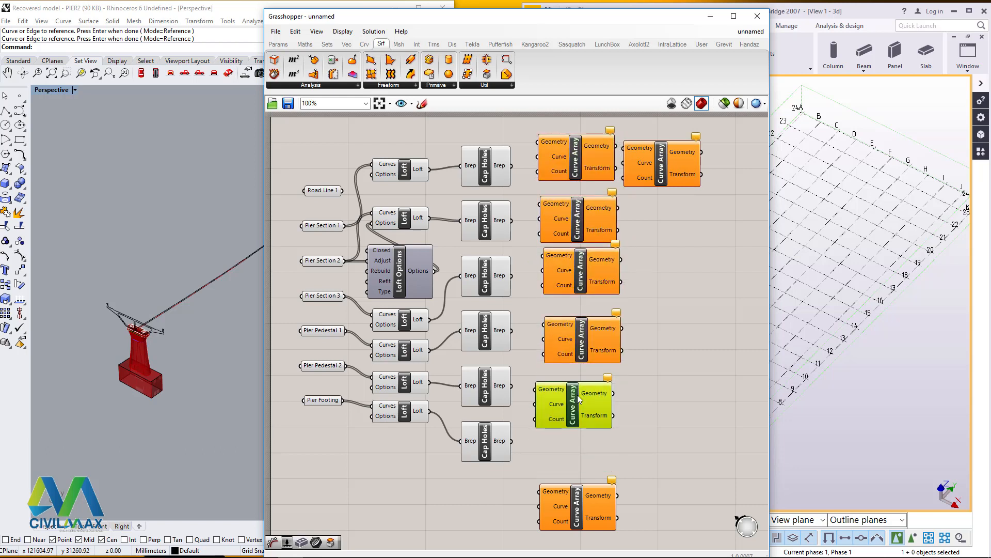
drag(576, 499, 581, 450)
Distribute the six stacked Curve Arrays evenly, align them in one vertical column, and delete the spare Curve Array
drag(594, 119, 555, 483)
click(577, 122)
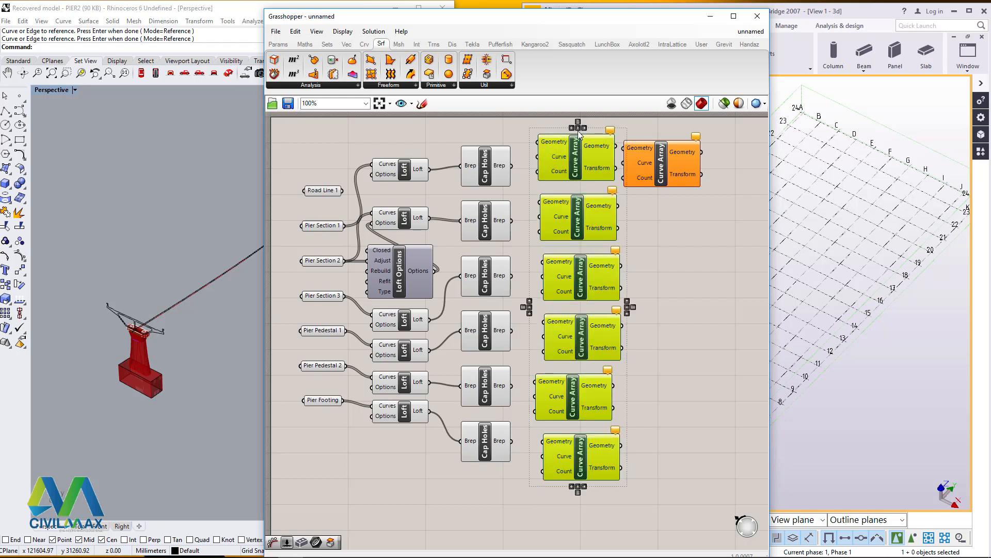
click(578, 128)
click(687, 243)
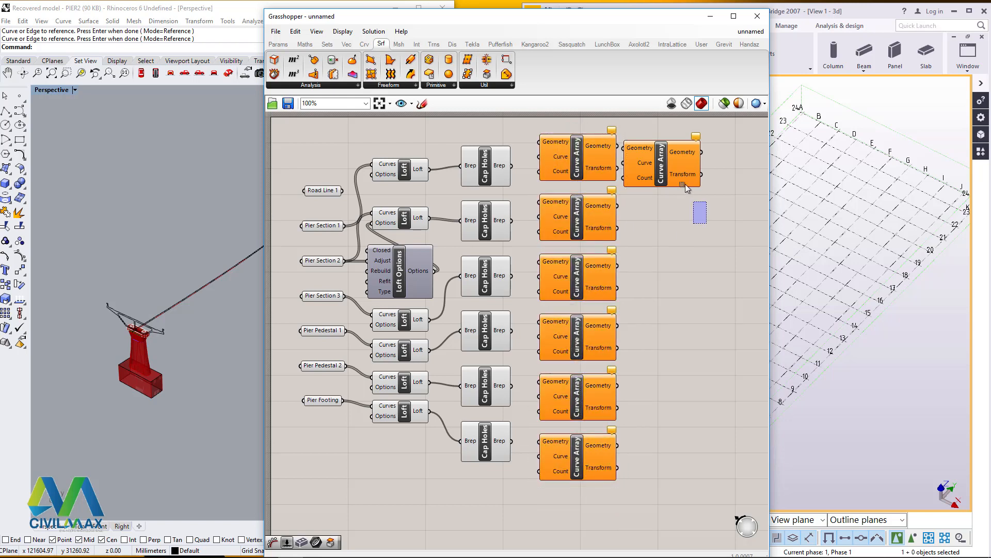
drag(686, 184, 665, 154)
key(Delete)
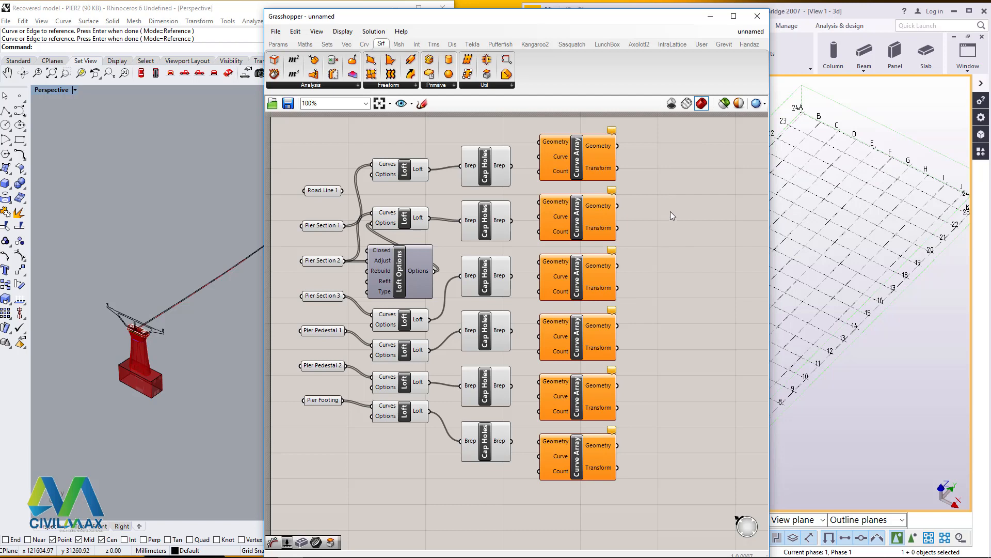
Connect the uppermost Cap Holes output to the Geometry input of the first Curve Array
click(492, 164)
scroll(176, 355, down, 5)
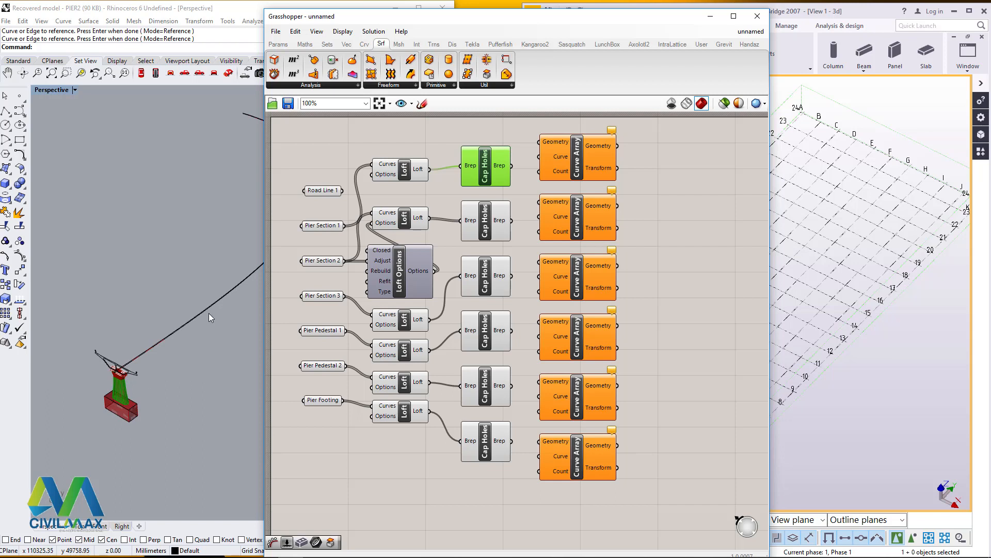
drag(511, 166, 539, 142)
Connect Road Line 1 to the Curve inputs of all six Curve Arrays
click(321, 191)
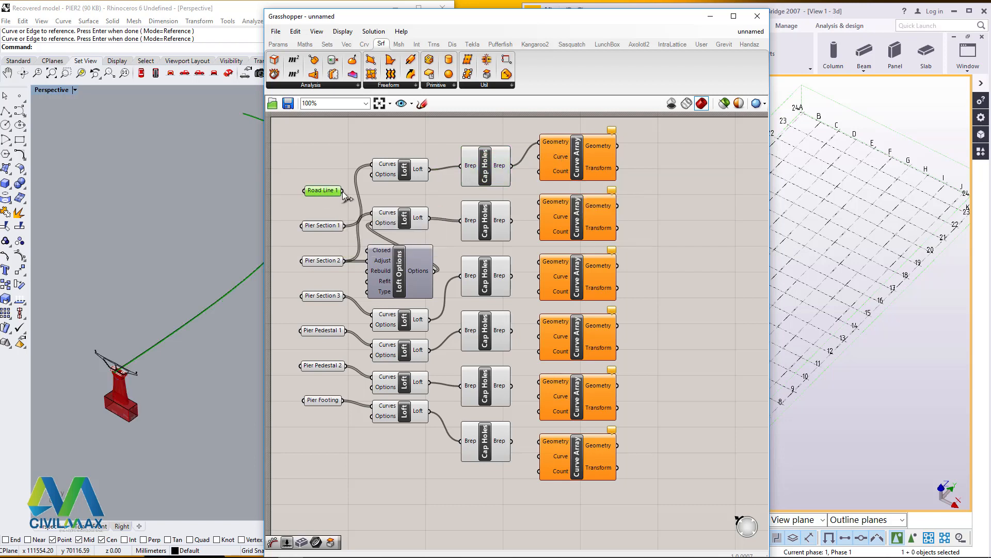
drag(343, 191, 539, 156)
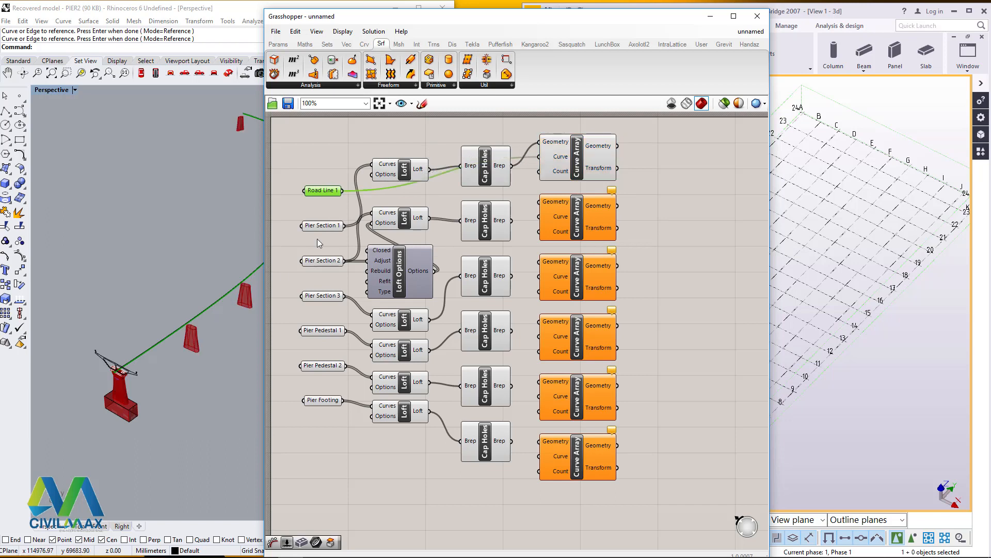
drag(343, 190, 539, 217)
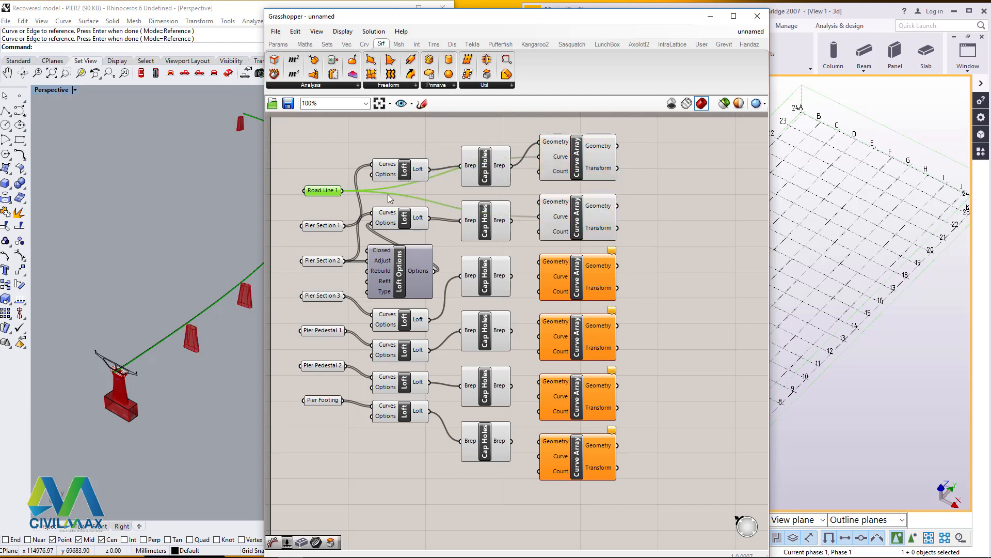
drag(346, 192, 539, 276)
drag(343, 193, 540, 276)
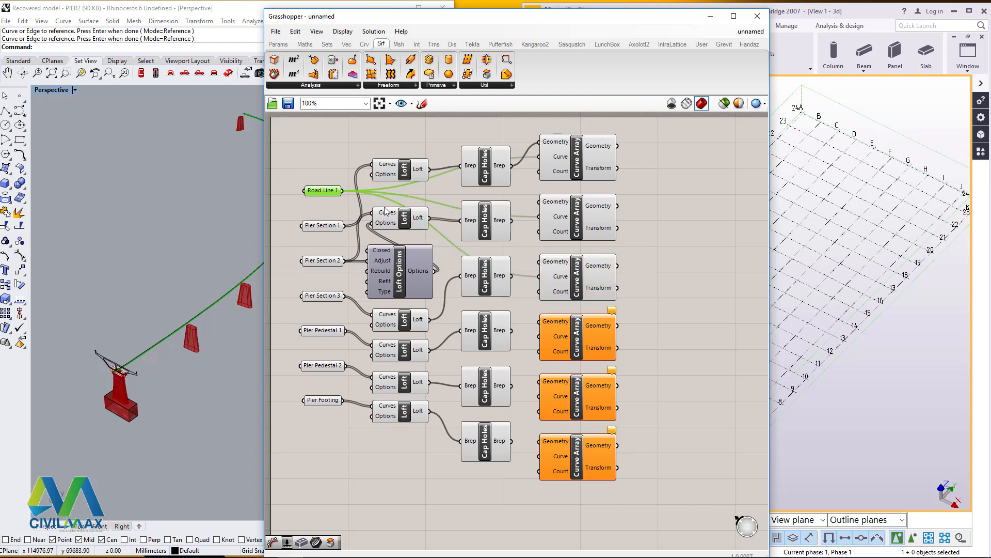
drag(345, 193, 539, 336)
drag(344, 193, 539, 396)
drag(342, 191, 537, 458)
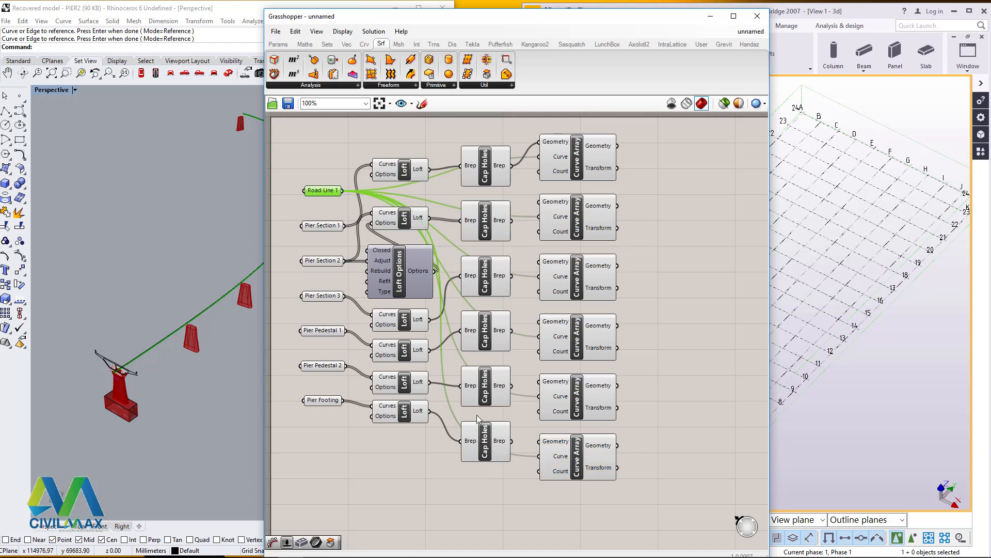
click(496, 168)
drag(512, 166, 539, 201)
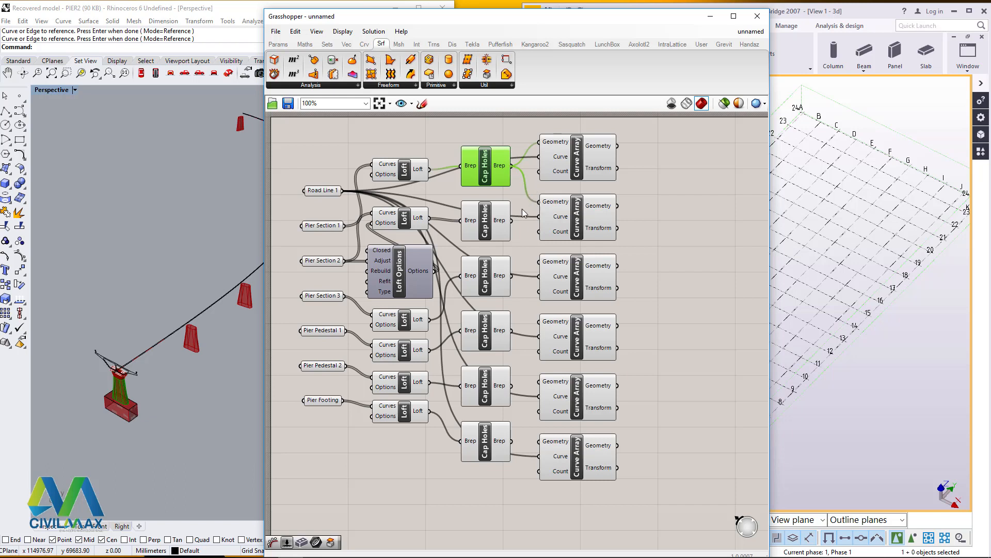
click(496, 225)
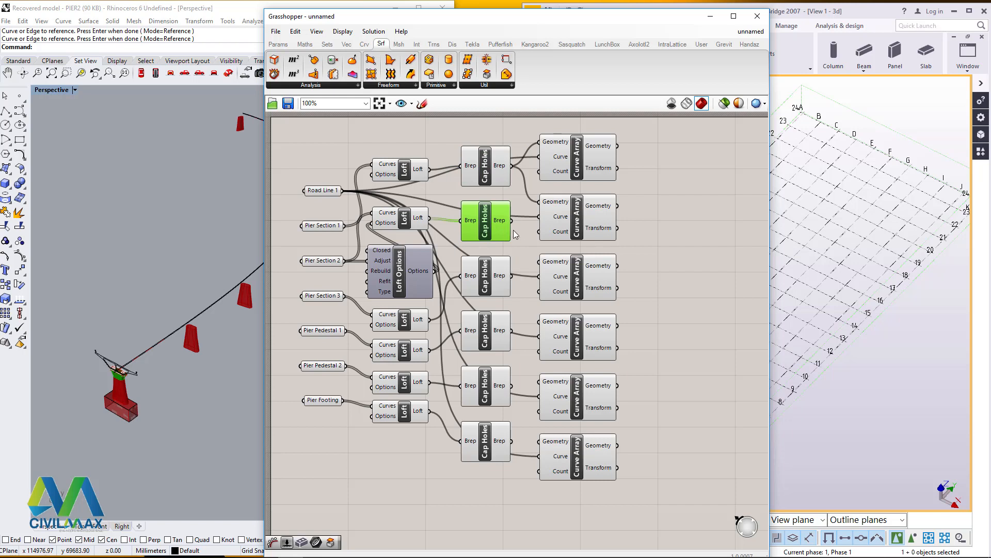
drag(570, 161, 582, 157)
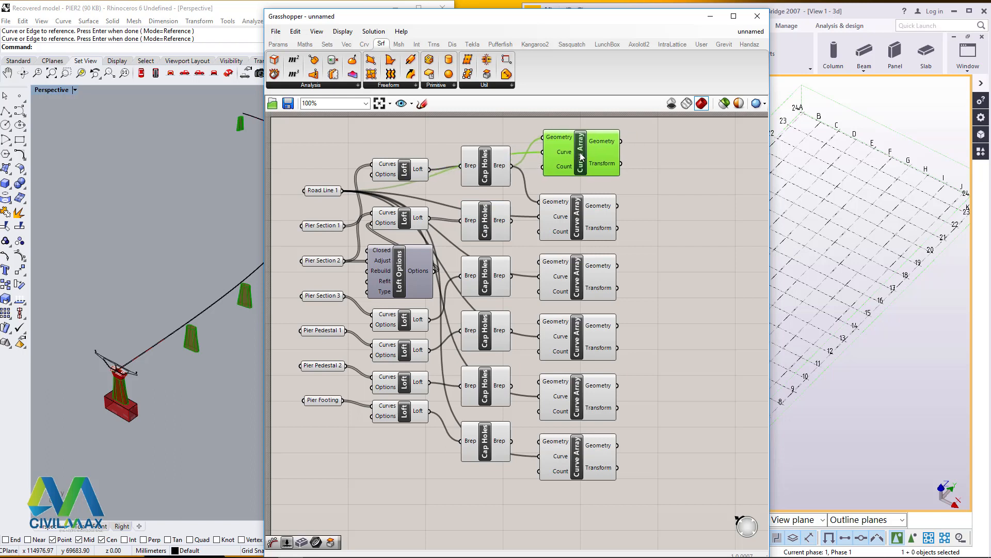
right_click(556, 204)
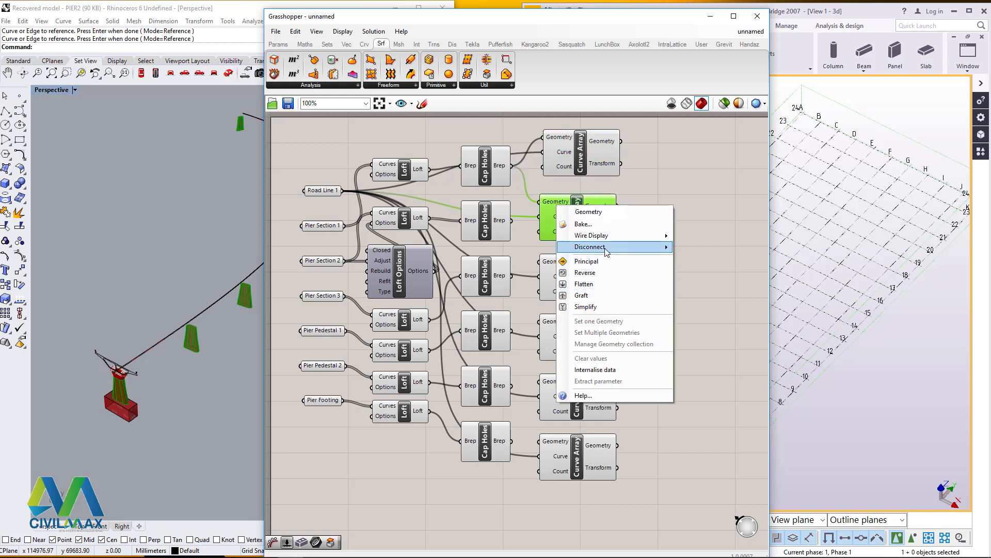
mouse_move(607, 248)
click(710, 248)
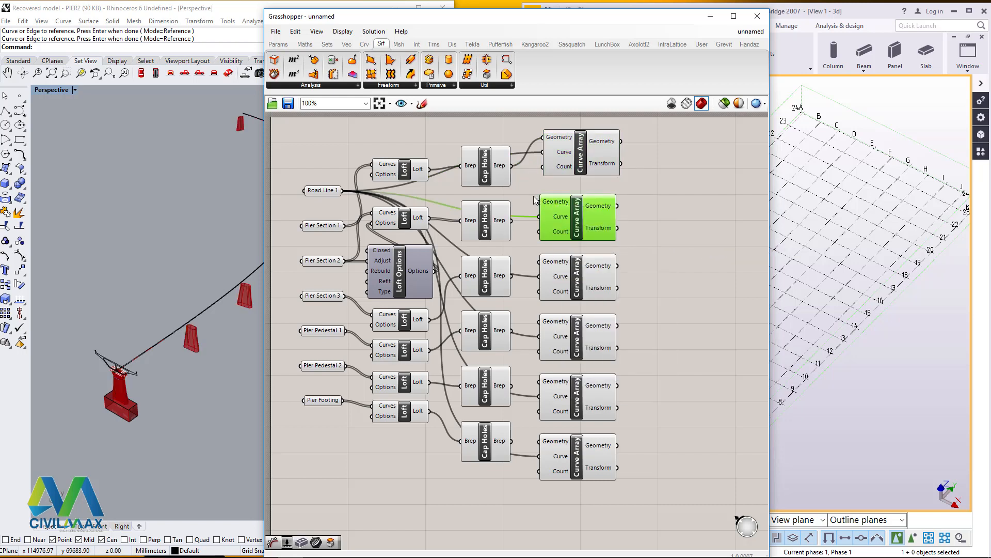
Connect the second through sixth Cap Holes outputs to the Geometry inputs of the matching Curve Arrays, in order
click(501, 222)
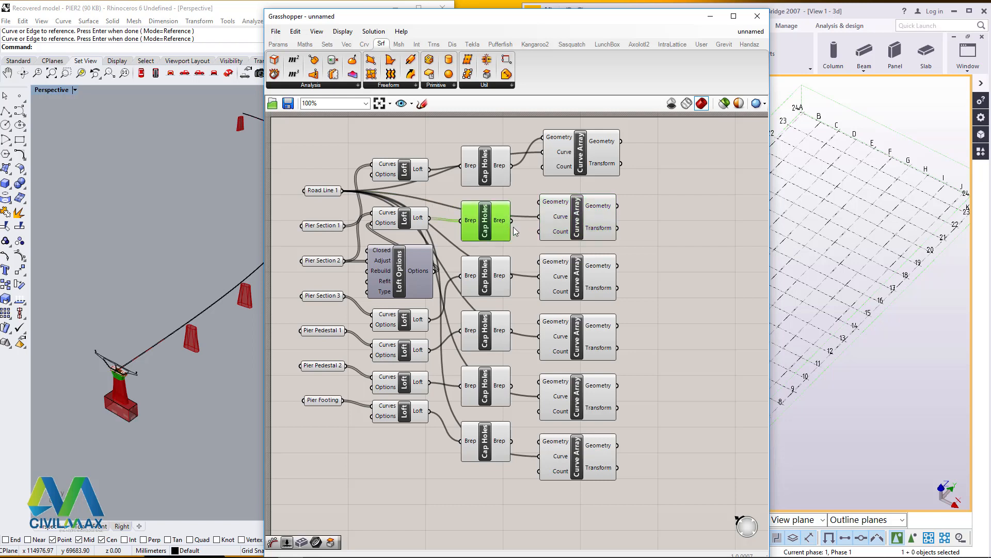
drag(515, 227, 533, 204)
scroll(237, 286, up, 5)
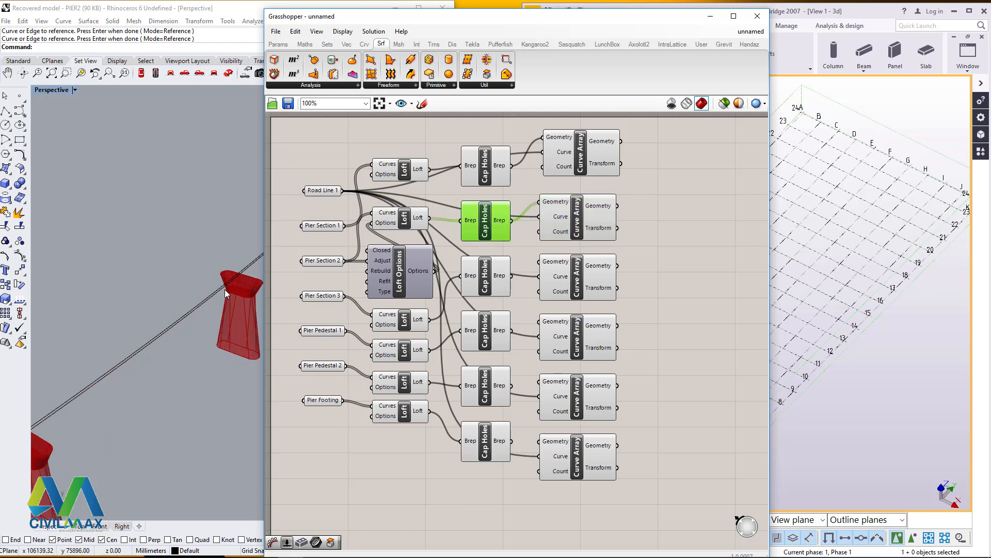
click(506, 276)
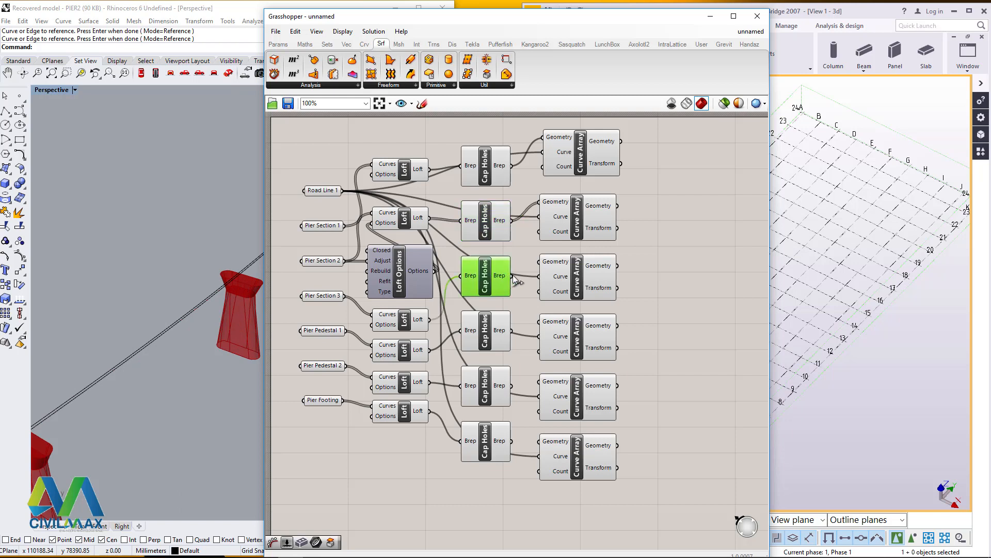
drag(539, 268, 536, 270)
click(499, 329)
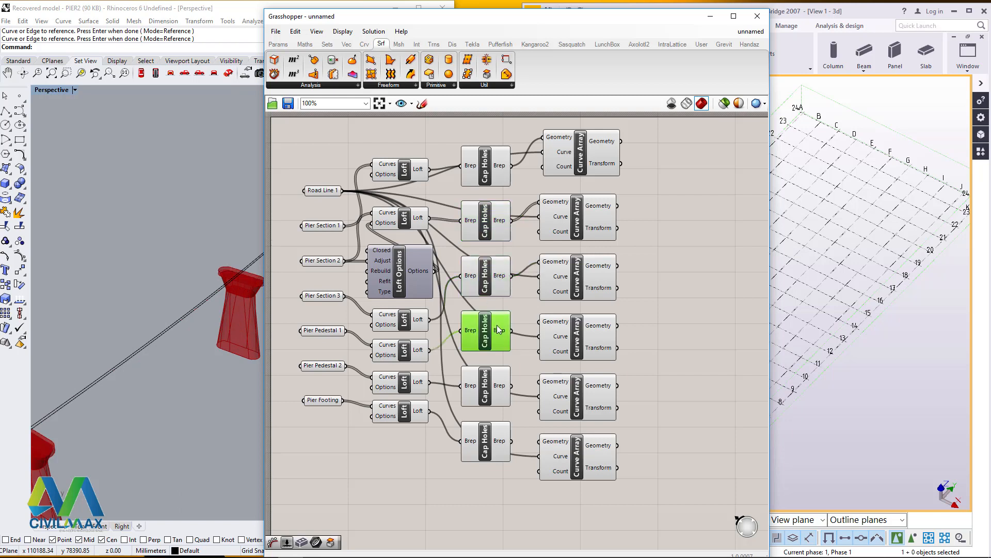
drag(532, 322, 537, 321)
click(492, 387)
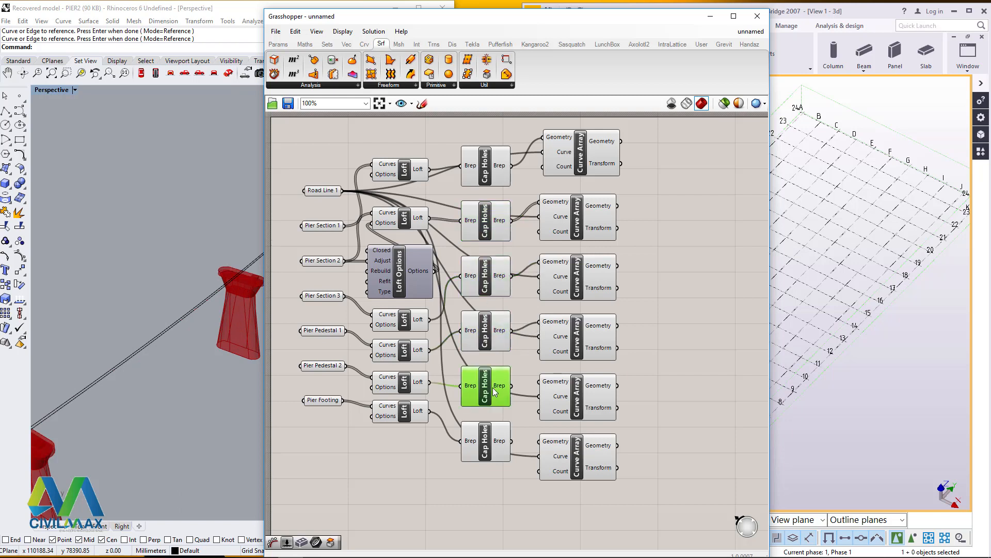
drag(511, 385, 534, 389)
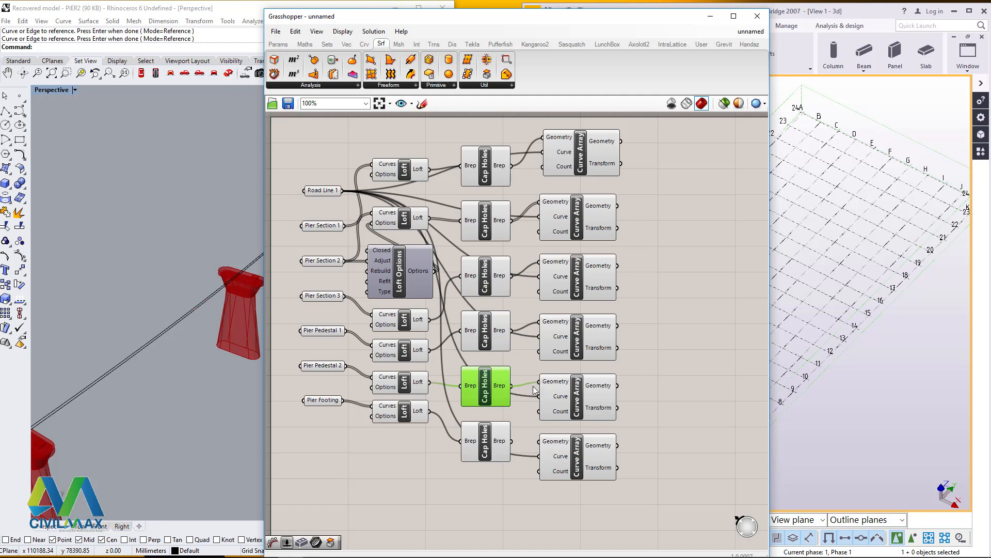
click(506, 444)
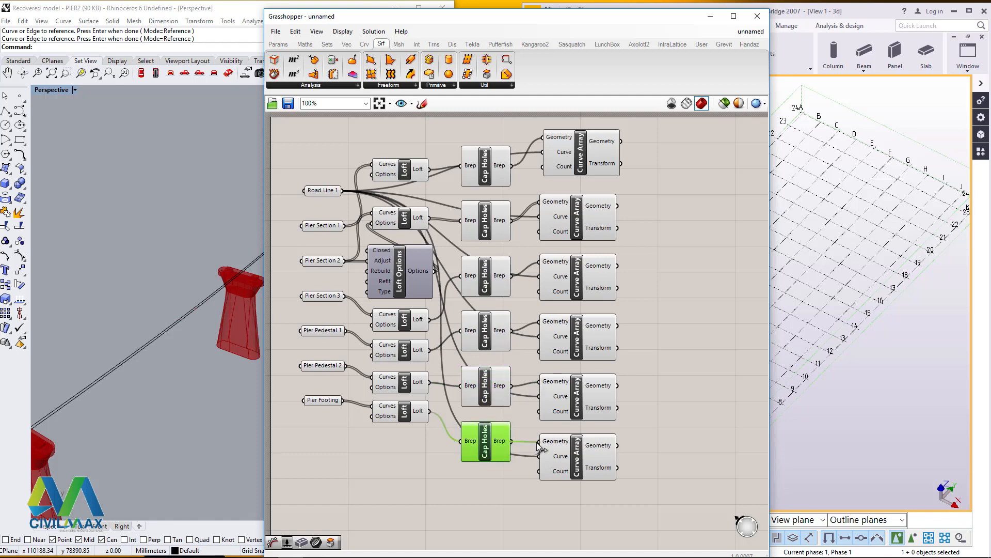
Move the entire component network right and slightly down on the canvas, freeing space before the input parameters
scroll(191, 307, down, 12)
scroll(198, 307, up, 4)
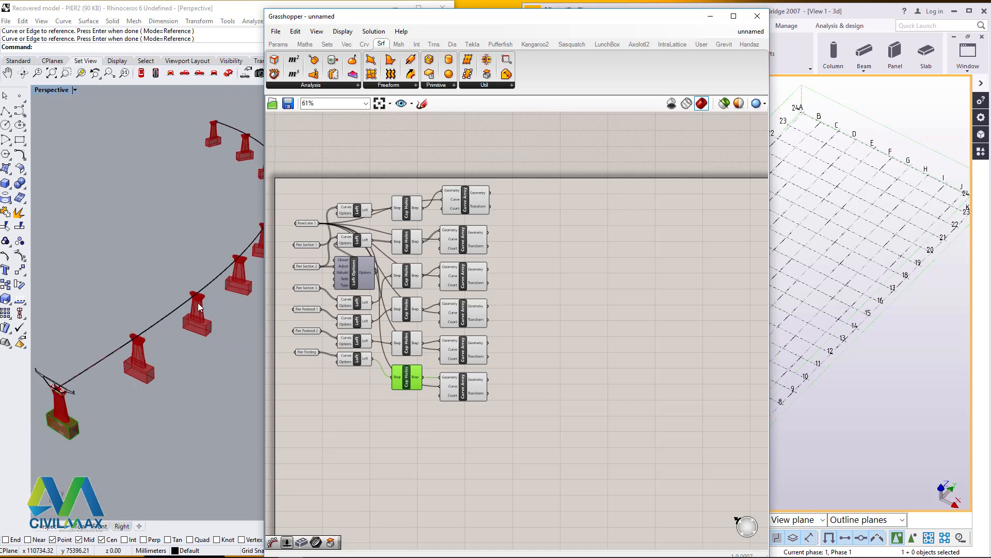
scroll(197, 303, up, 3)
scroll(132, 333, down, 4)
scroll(132, 333, up, 3)
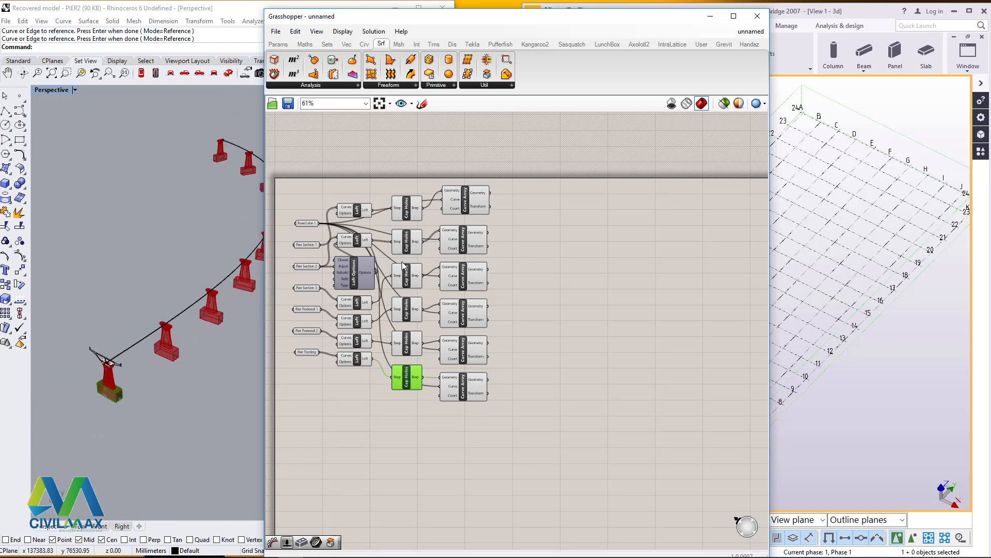
drag(506, 195, 292, 418)
drag(381, 288, 457, 317)
drag(536, 208, 304, 383)
drag(387, 287, 452, 312)
click(328, 237)
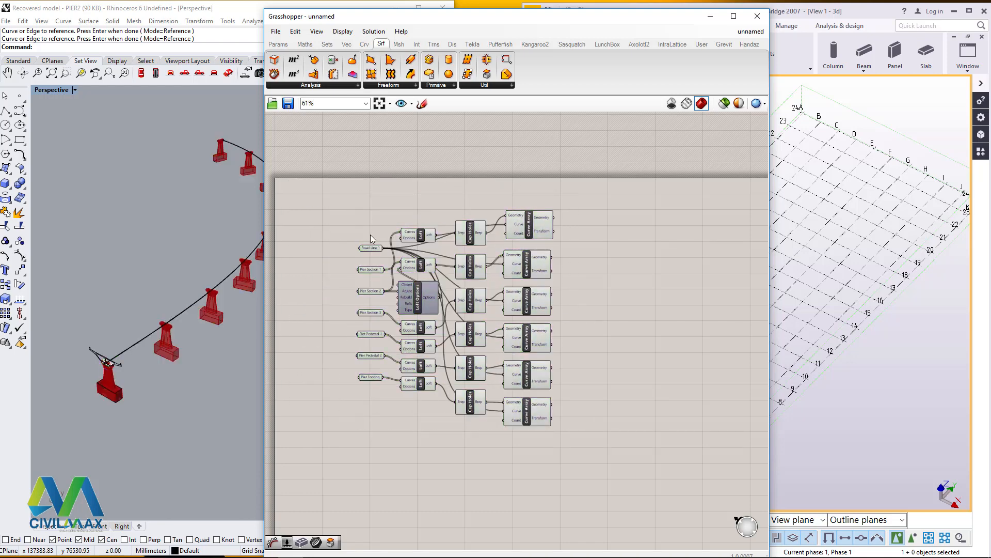
Add a Number Slider to the canvas just above the Road Line 1 parameter
scroll(371, 235, up, 3)
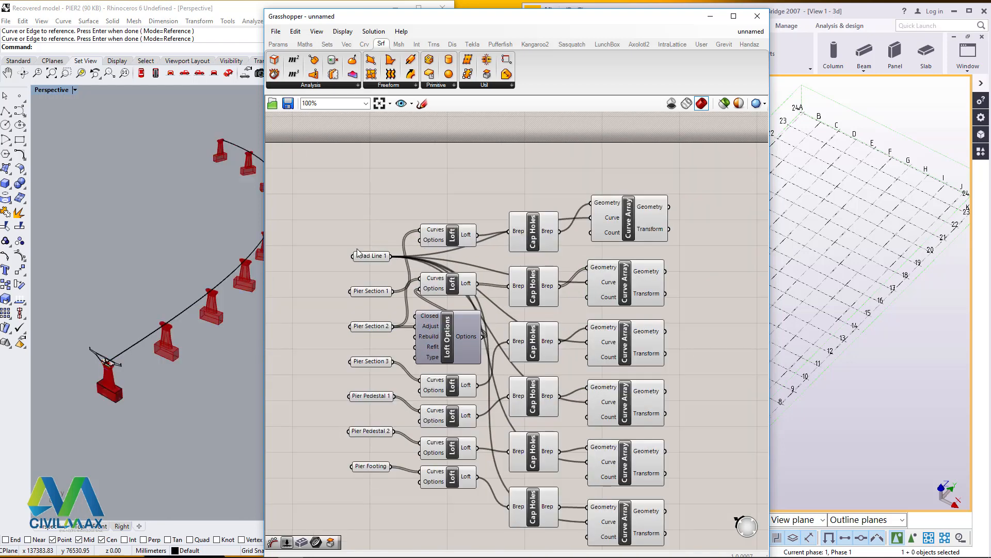
scroll(160, 337, up, 1)
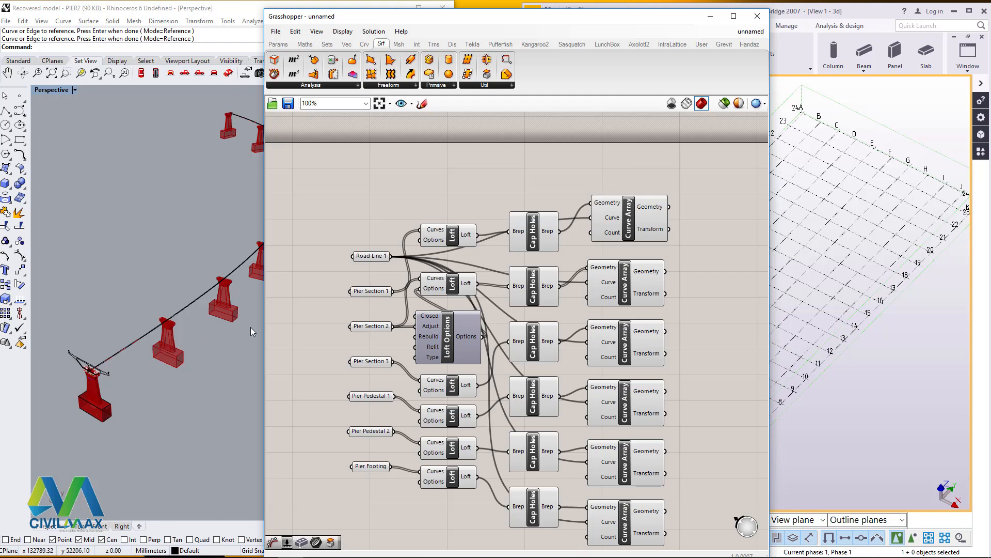
click(285, 45)
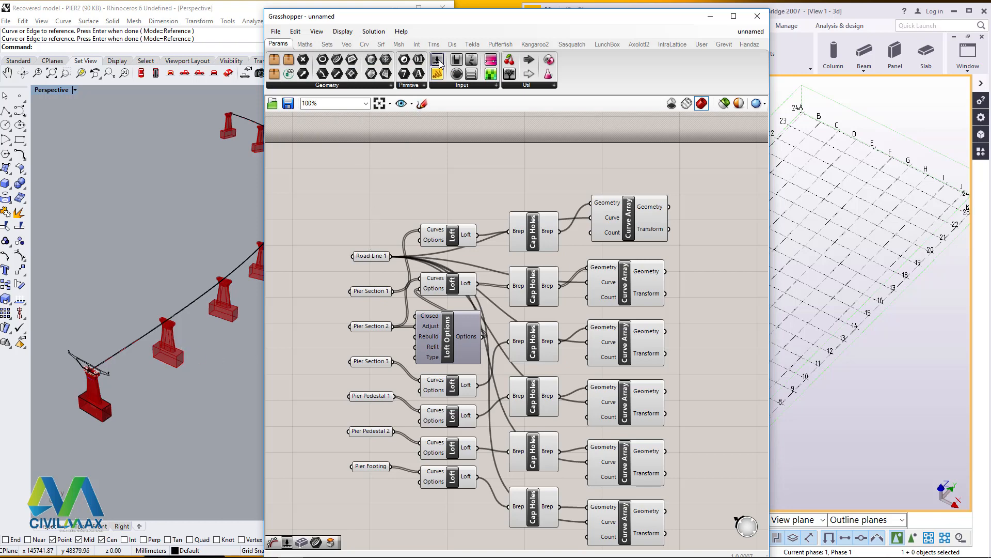
drag(437, 59, 367, 192)
drag(327, 225, 349, 211)
Set the Number Slider's numeric domain to a minimum of 5 and a maximum of 15
double_click(313, 209)
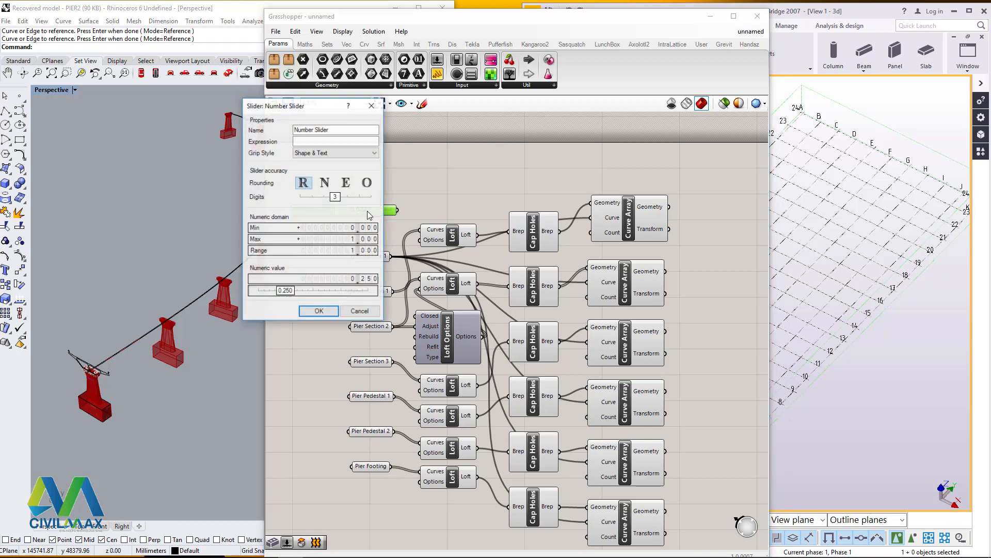
double_click(349, 230)
text(5)
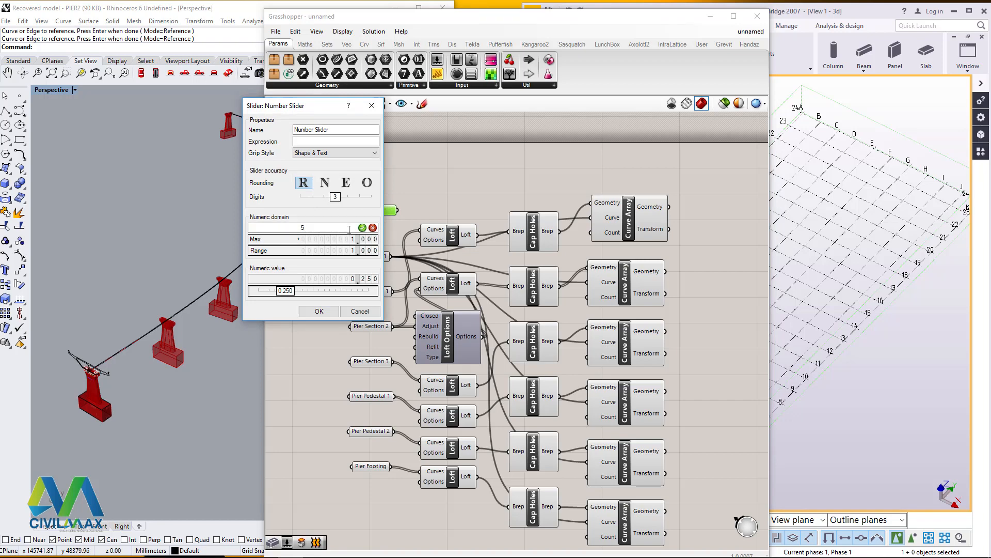
key(Return)
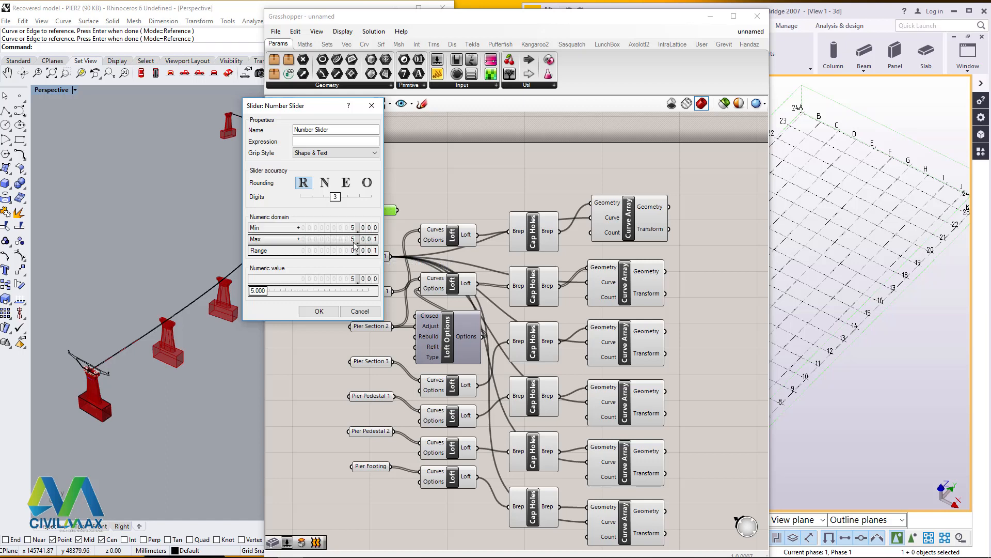
double_click(354, 241)
text(15)
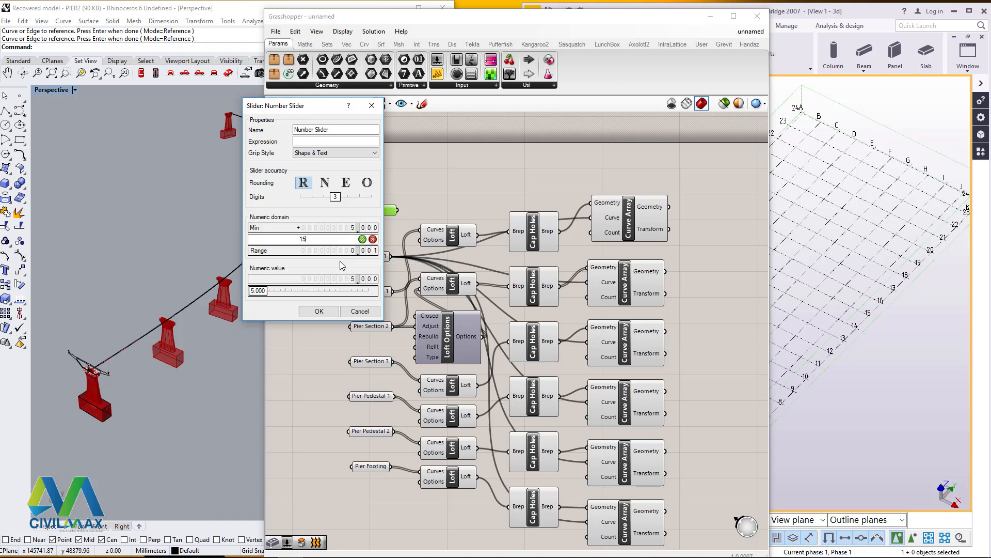
key(Return)
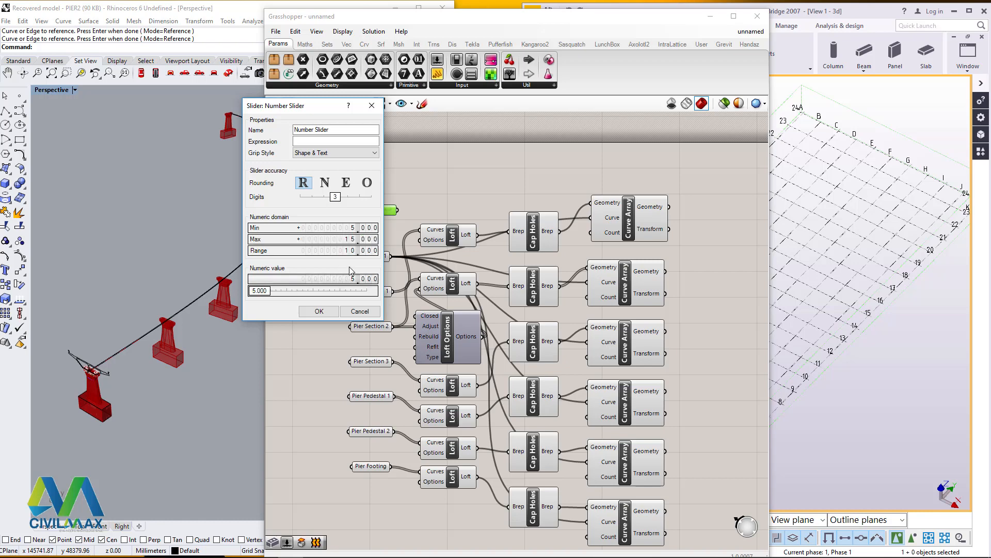
click(319, 311)
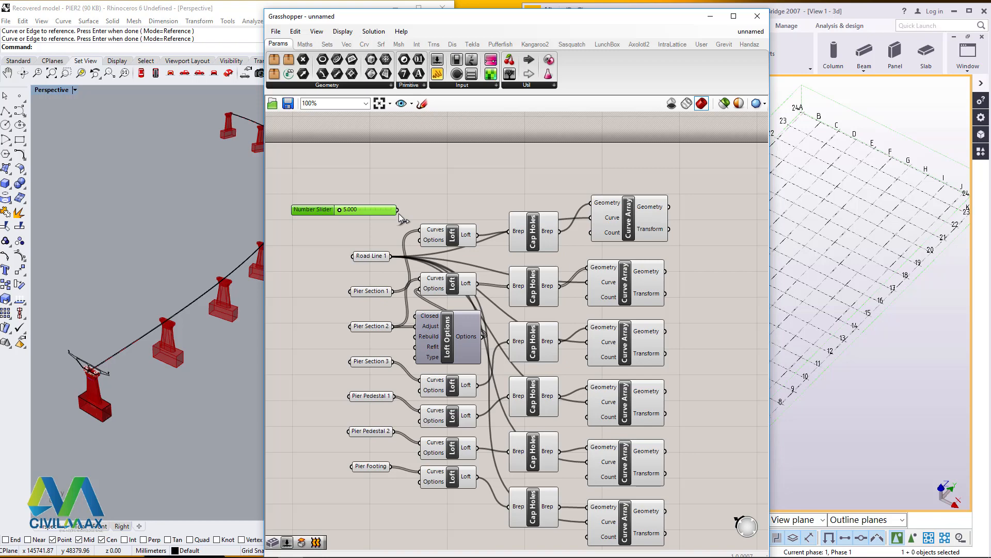
Connect the Number Slider to the Count inputs of all six Curve Arrays
drag(398, 212, 591, 232)
drag(398, 210, 588, 296)
drag(398, 209, 587, 357)
drag(401, 210, 587, 417)
drag(397, 210, 588, 477)
drag(397, 209, 587, 532)
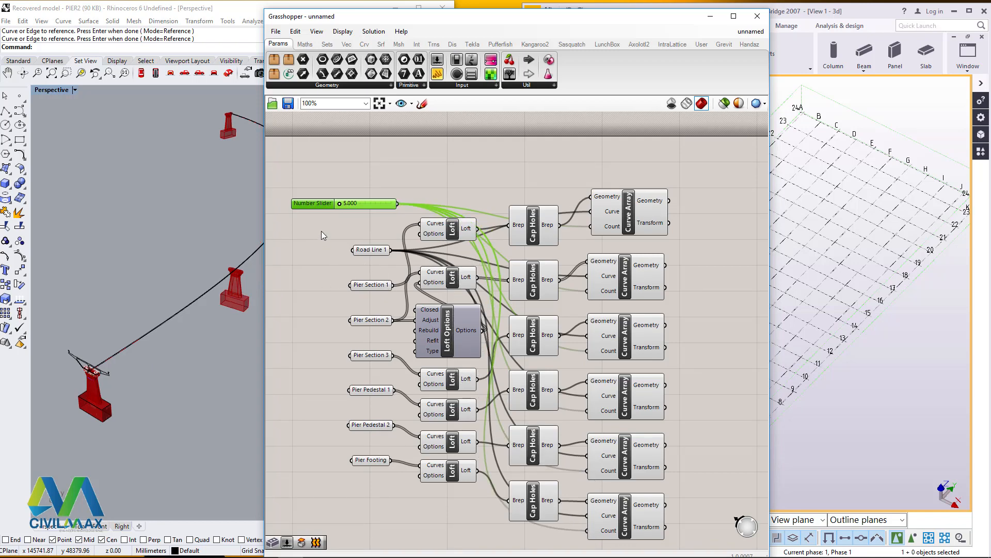
Set the Number Slider's value to 10.400 to increase the number of arrayed piers
scroll(138, 375, down, 3)
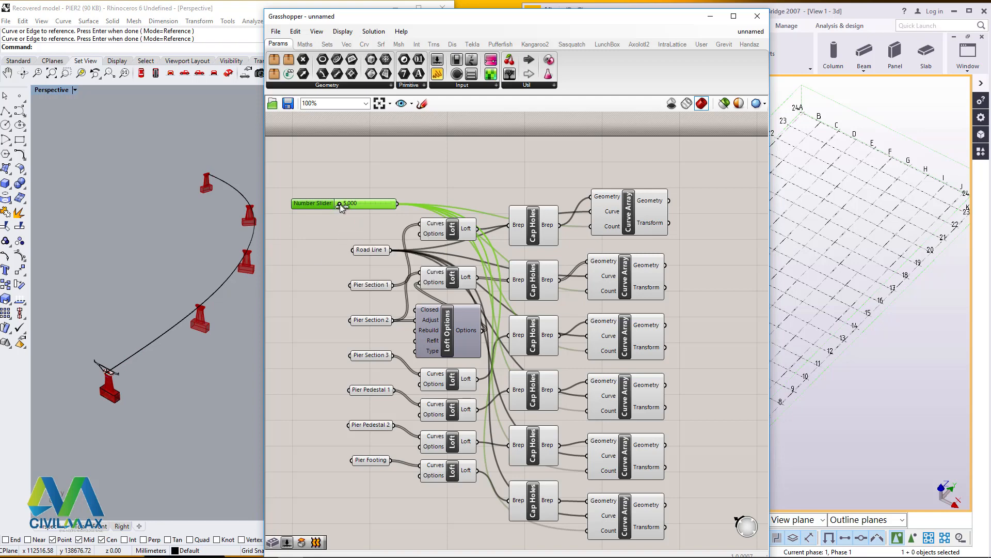
drag(339, 204, 367, 203)
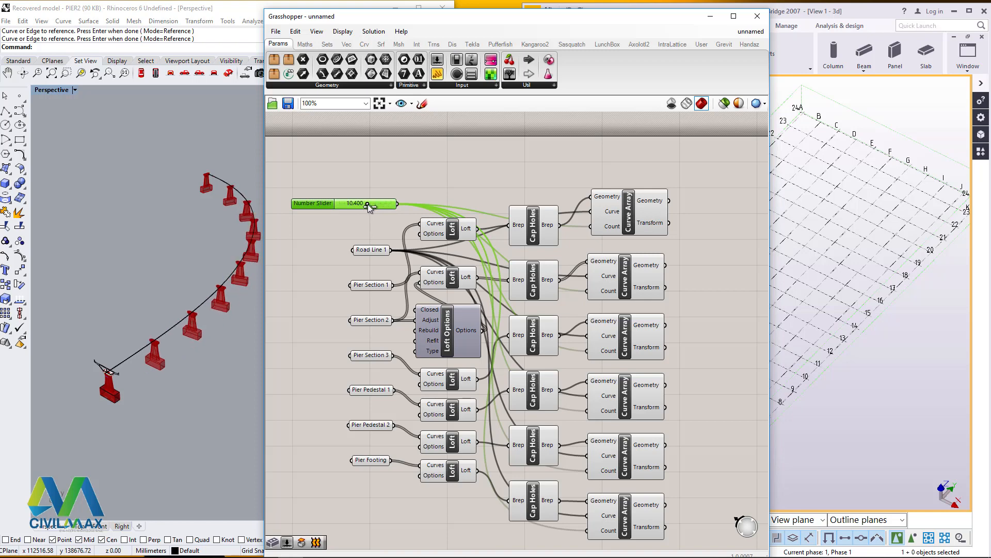
click(402, 180)
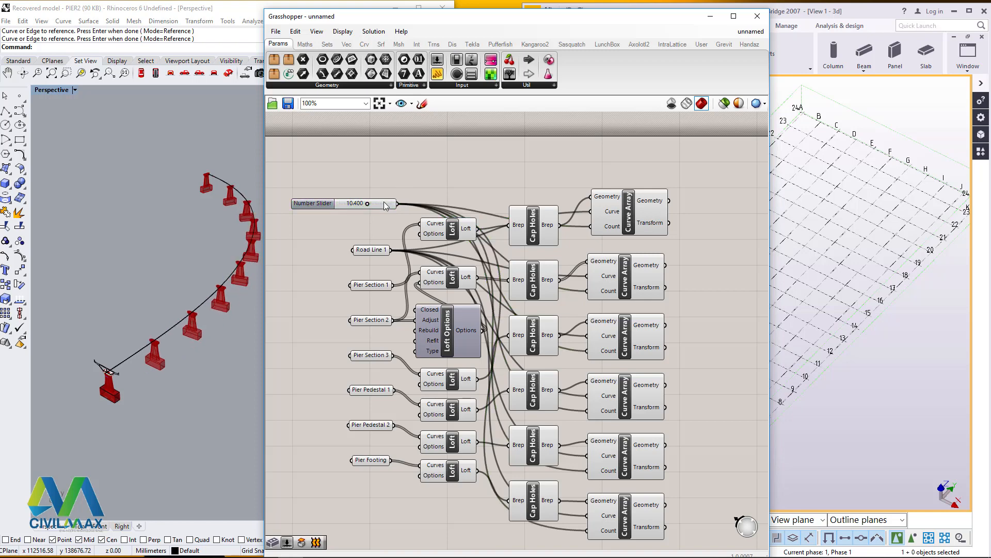
Move Road Line 1 and the pier section, pedestal and footing parameters farther from the Lofts into a compact column beneath the Number Slider
drag(327, 202, 329, 206)
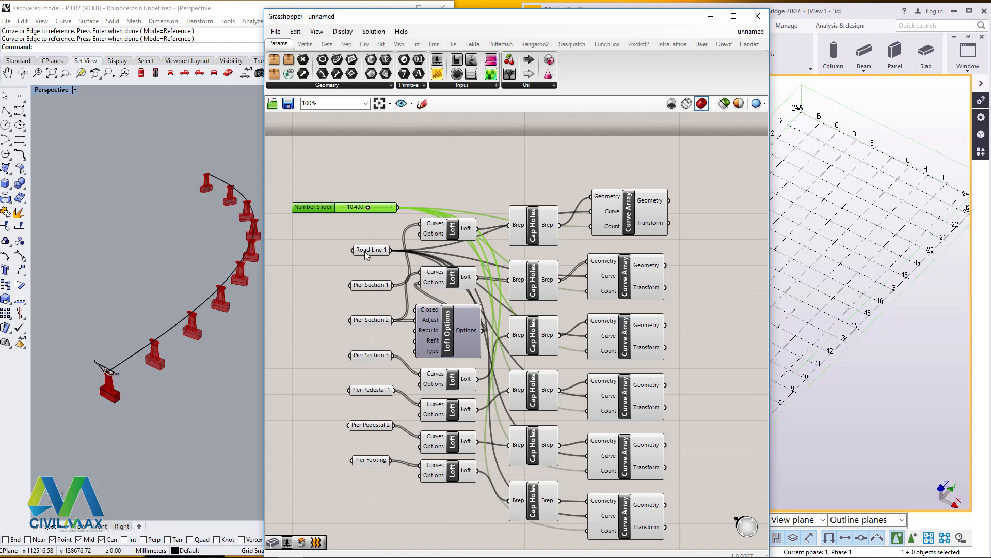
drag(365, 252, 317, 229)
drag(367, 287, 325, 254)
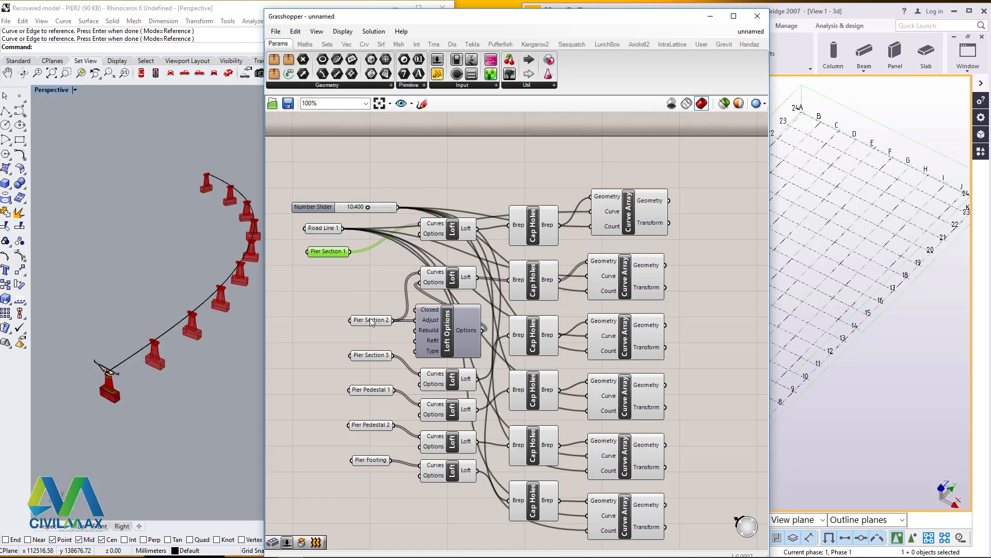
drag(368, 320, 323, 269)
drag(367, 356, 326, 293)
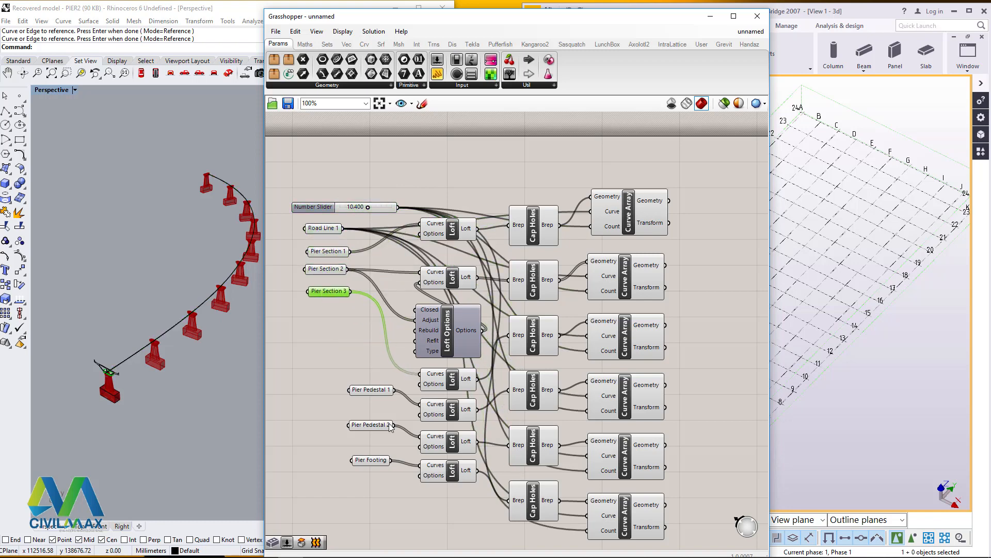
drag(363, 427, 324, 318)
Space the Number Slider and the seven curve parameters evenly in height and align them on a common vertical centre line
drag(324, 189, 310, 406)
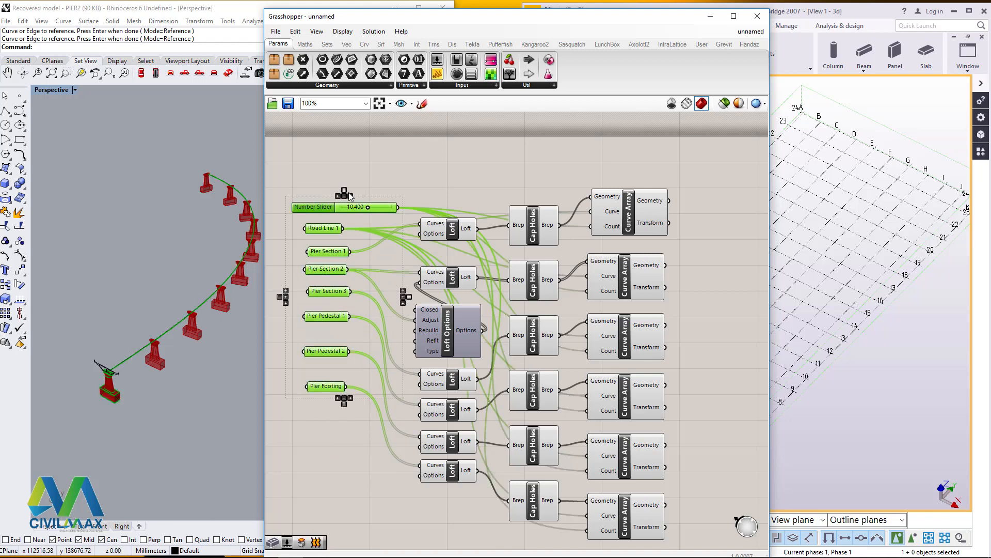
click(345, 197)
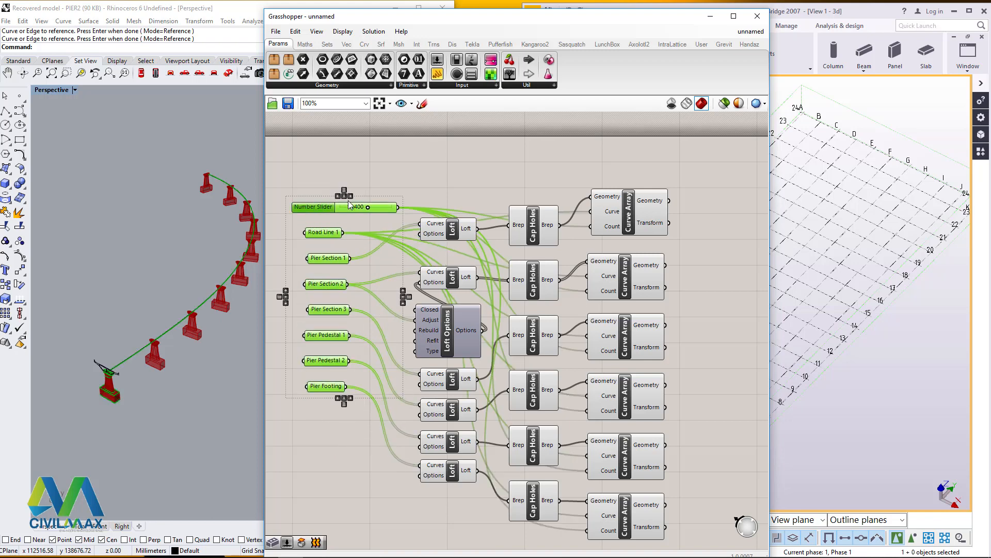
click(387, 170)
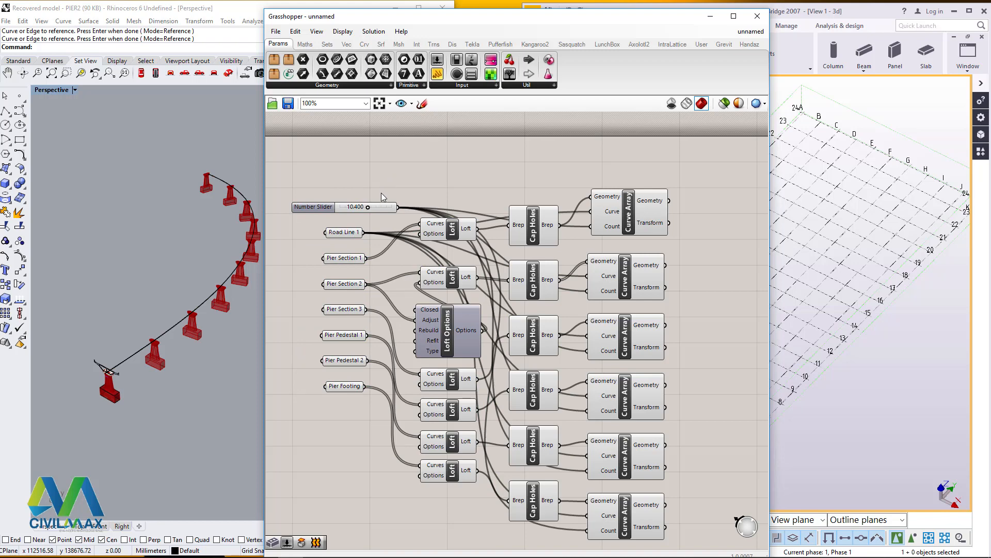
Examine the piers arrayed along the road line, the deck outlines at the first pier, and the finished component network
scroll(418, 198, down, 3)
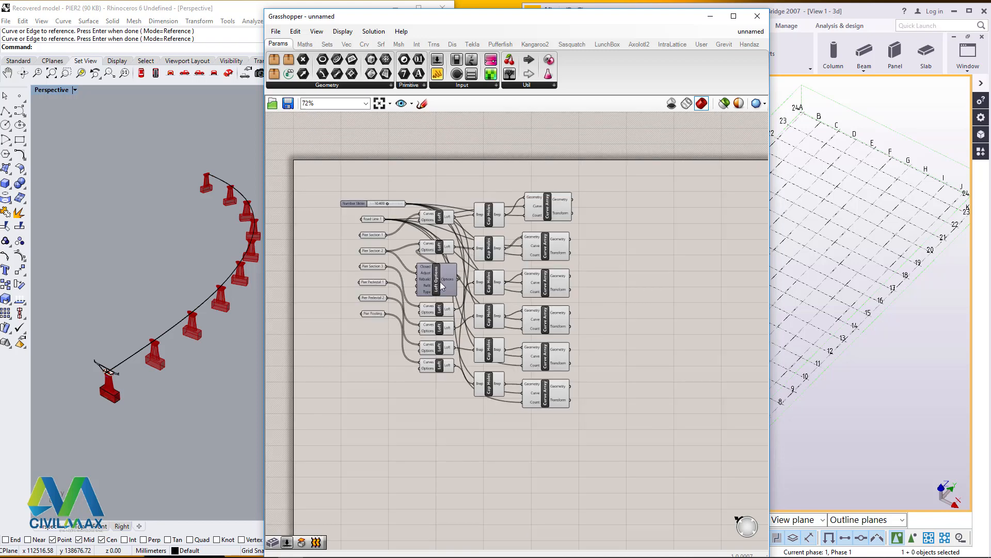
scroll(438, 281, up, 1)
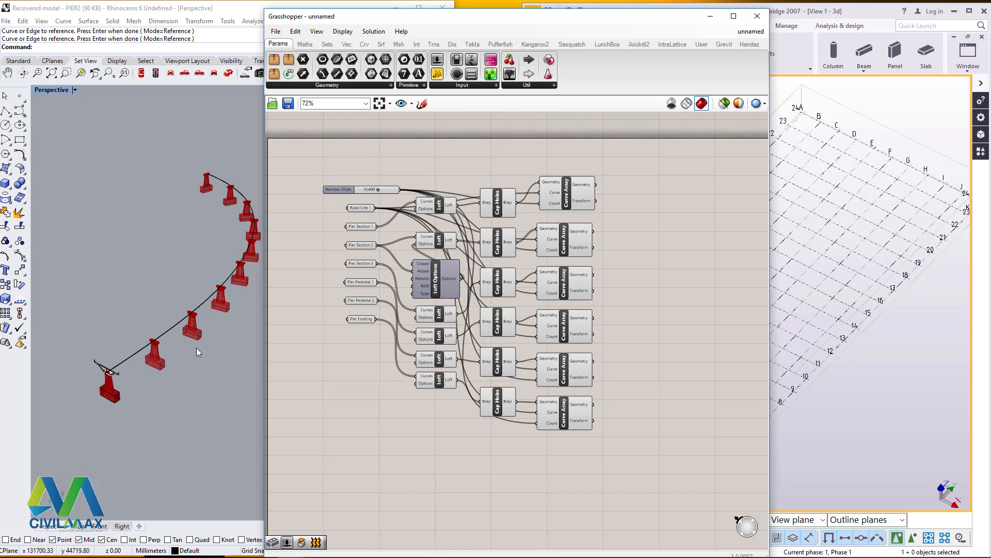
scroll(152, 365, up, 5)
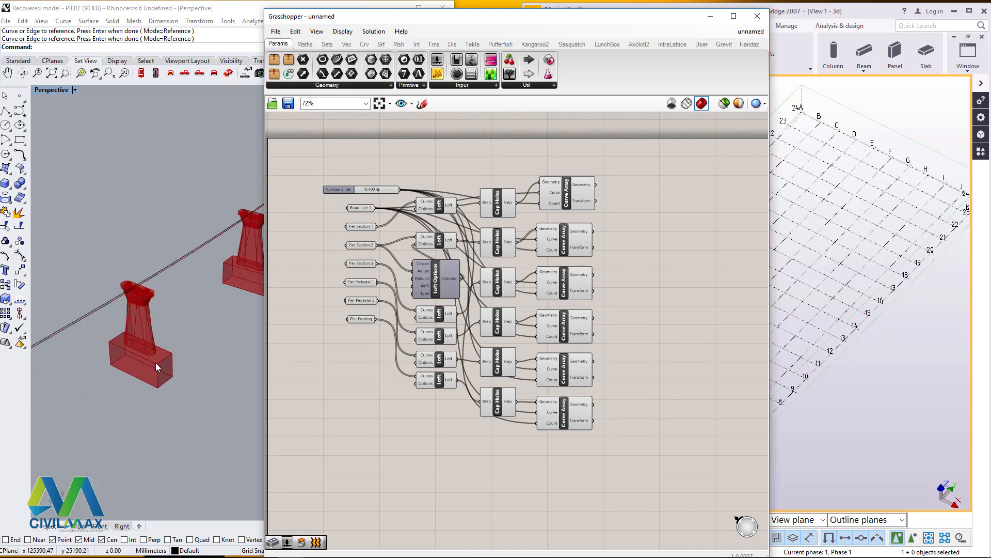
right_drag(156, 362, 117, 371)
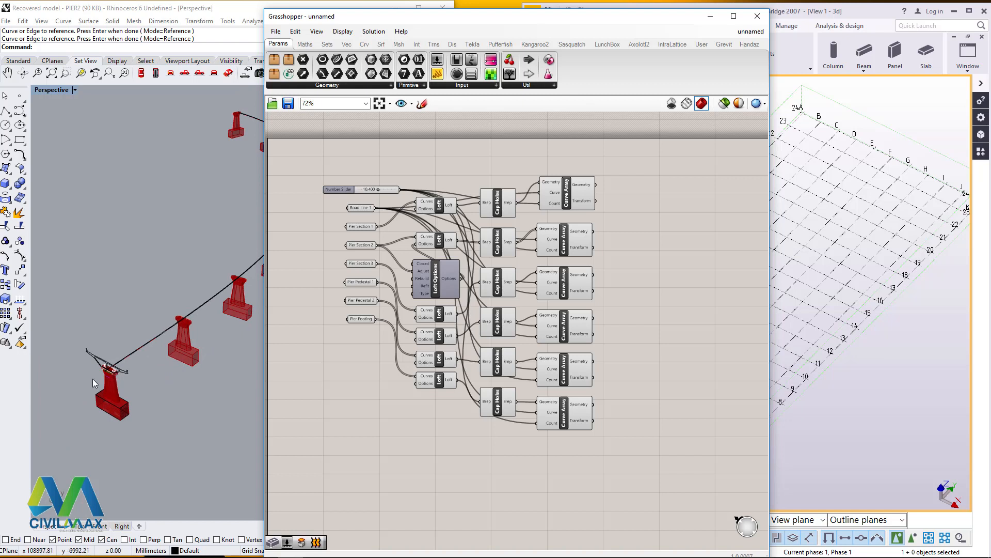
scroll(103, 371, up, 5)
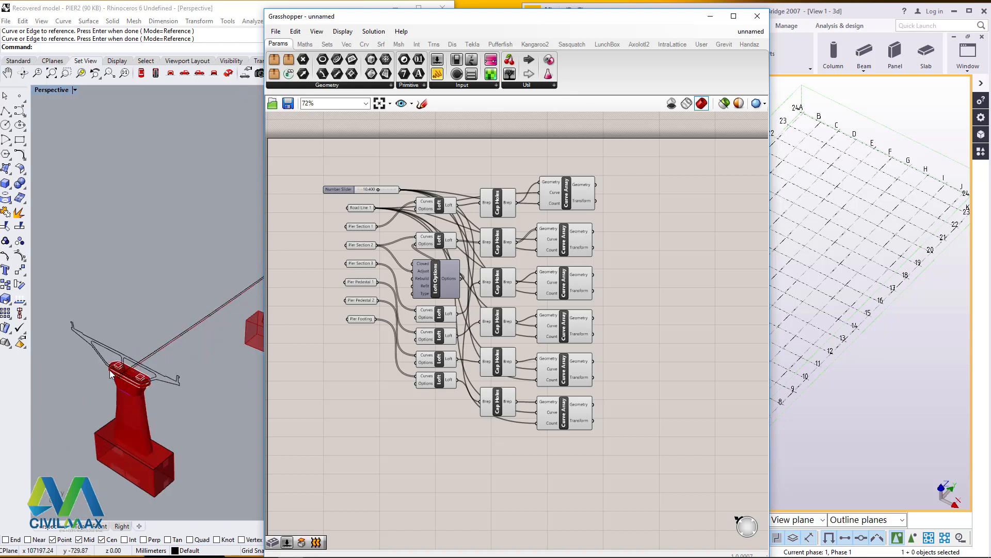
scroll(439, 365, down, 2)
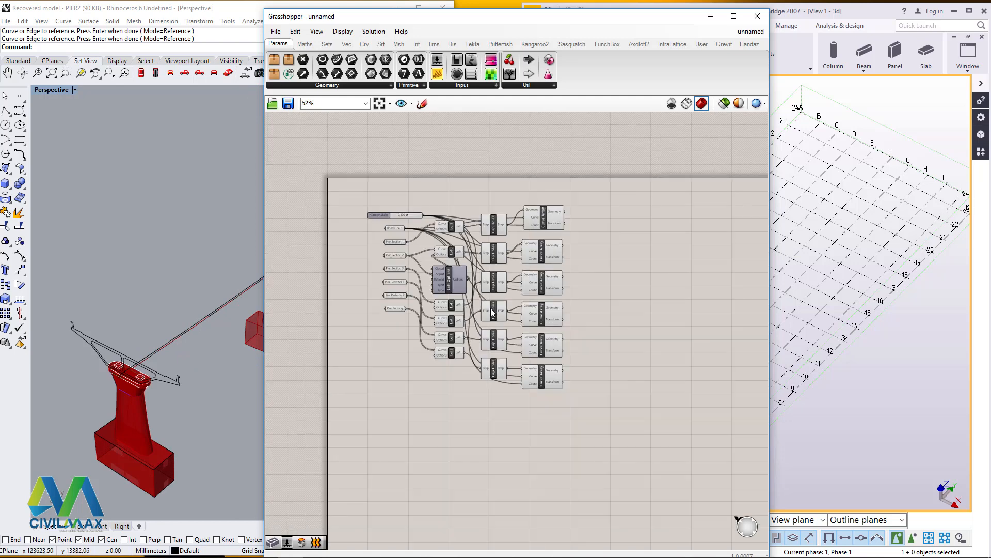
scroll(439, 365, up, 3)
scroll(437, 365, down, 2)
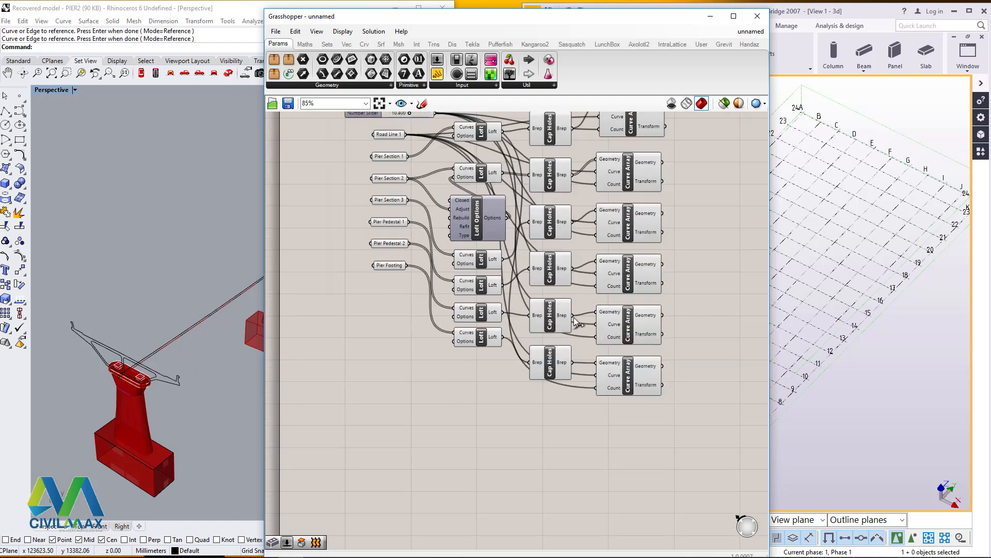
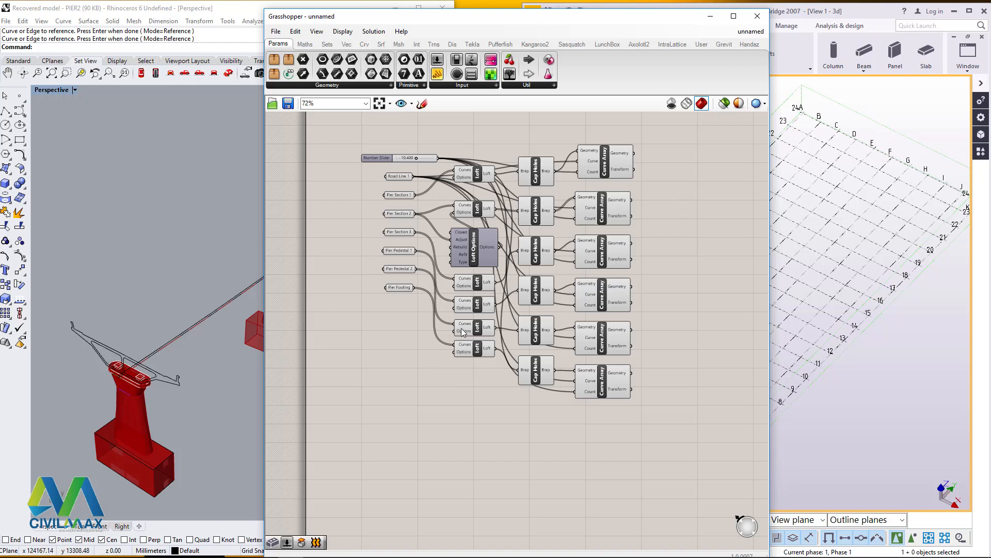
Add a Curve parameter on the empty canvas below the pier network and make three copies of it
click(339, 61)
click(354, 447)
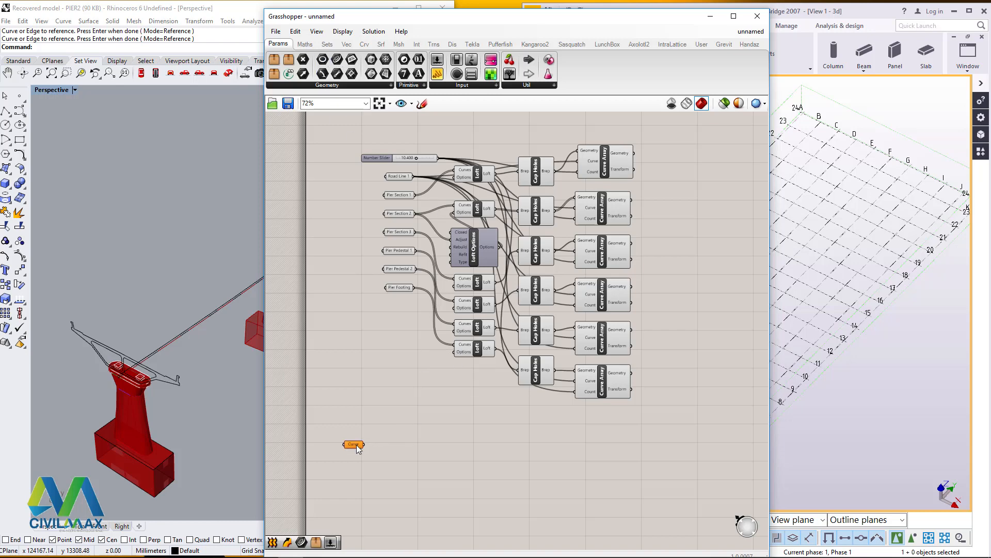
scroll(344, 454, up, 4)
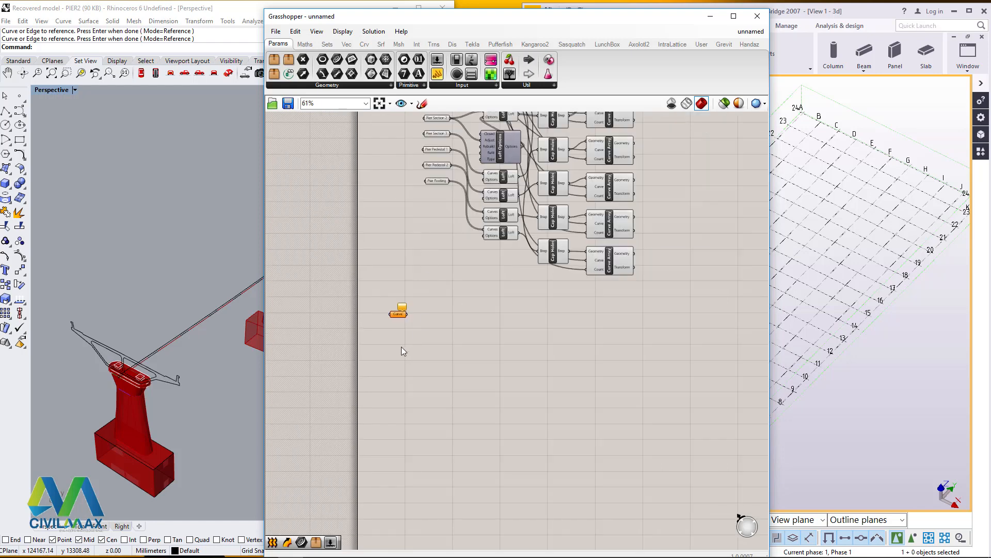
scroll(397, 309, up, 1)
click(401, 268)
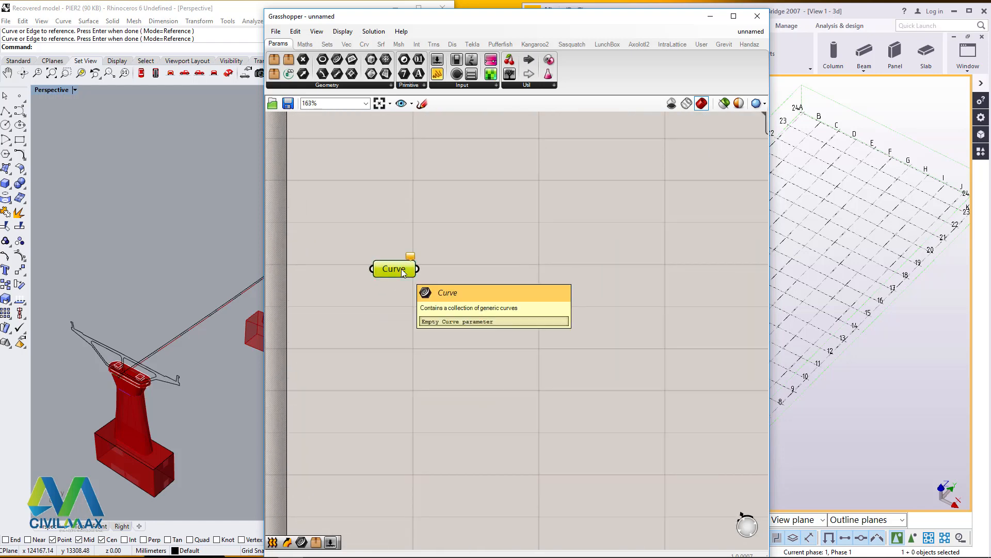
click(398, 367)
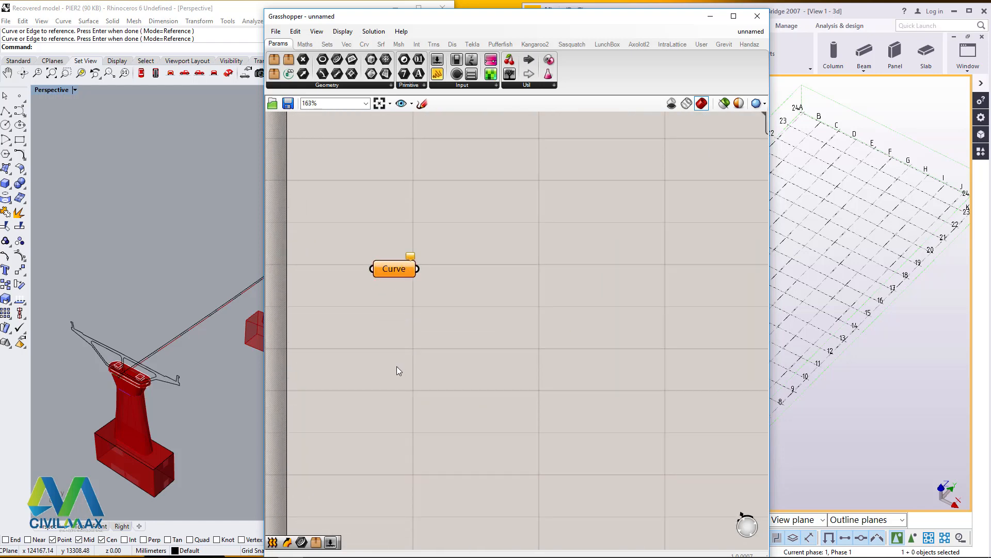
key(ctrl+v)
key(ctrl+v)
key(ctrl+v)
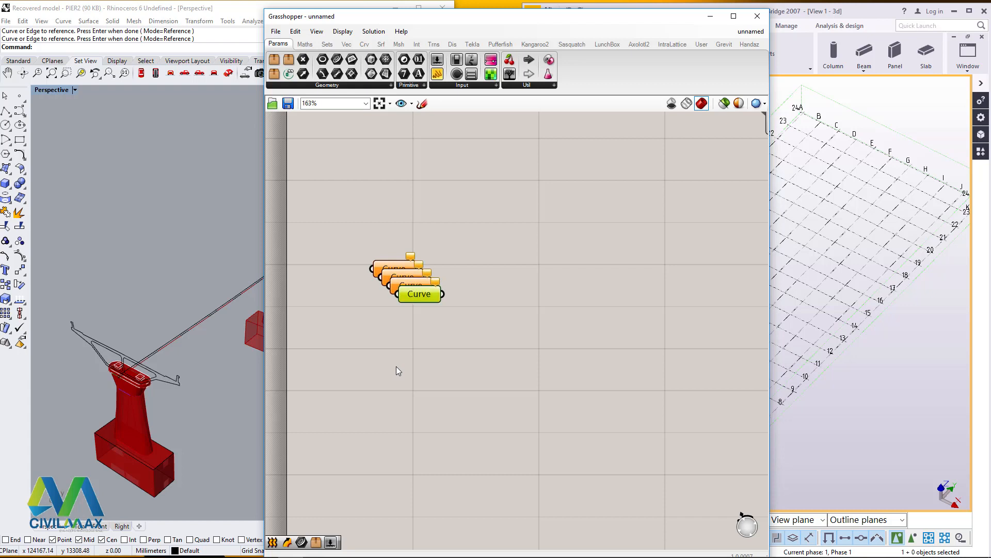
Spread the four new Curve parameters into a column and align them on a common vertical centre line
drag(408, 339, 390, 410)
drag(408, 292, 362, 368)
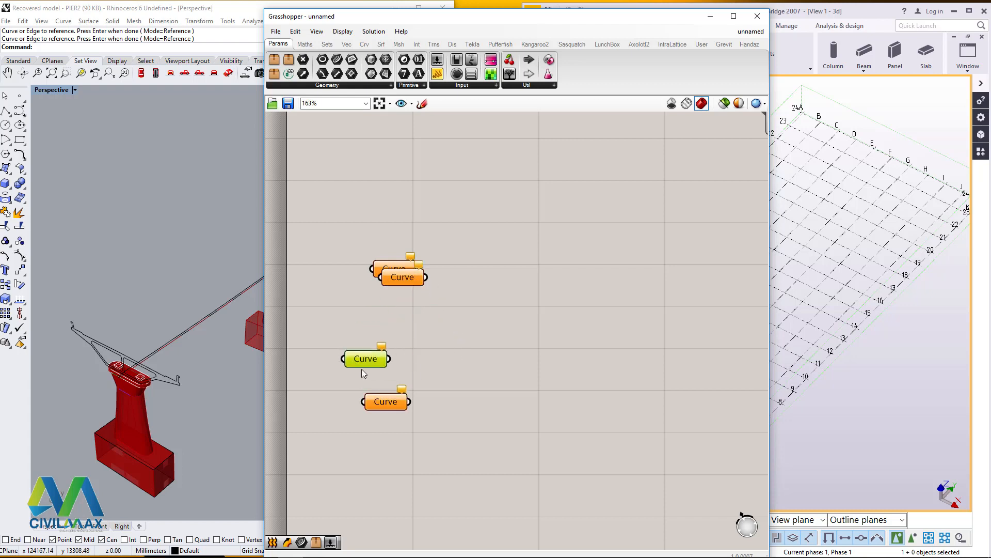
drag(405, 278, 367, 322)
drag(467, 233, 342, 446)
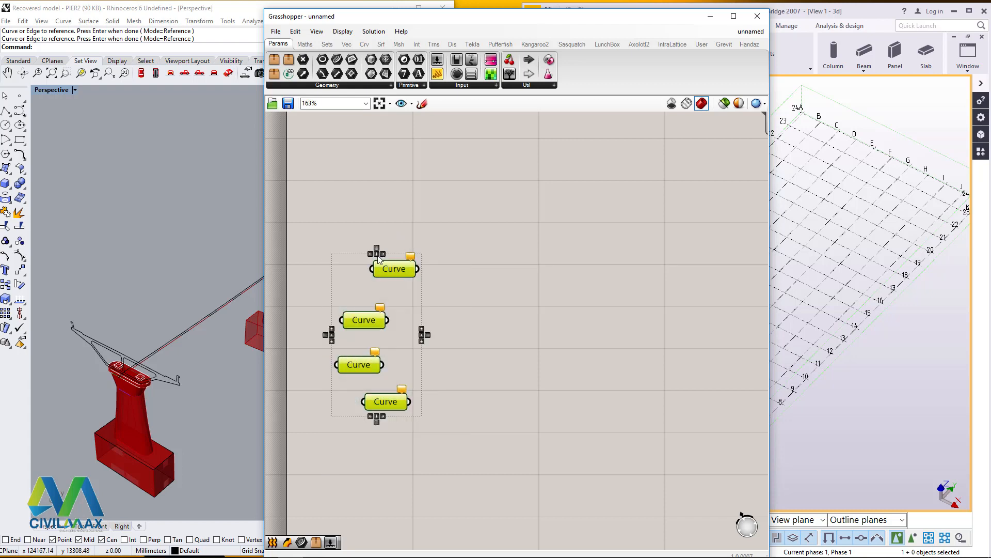
click(378, 248)
click(380, 250)
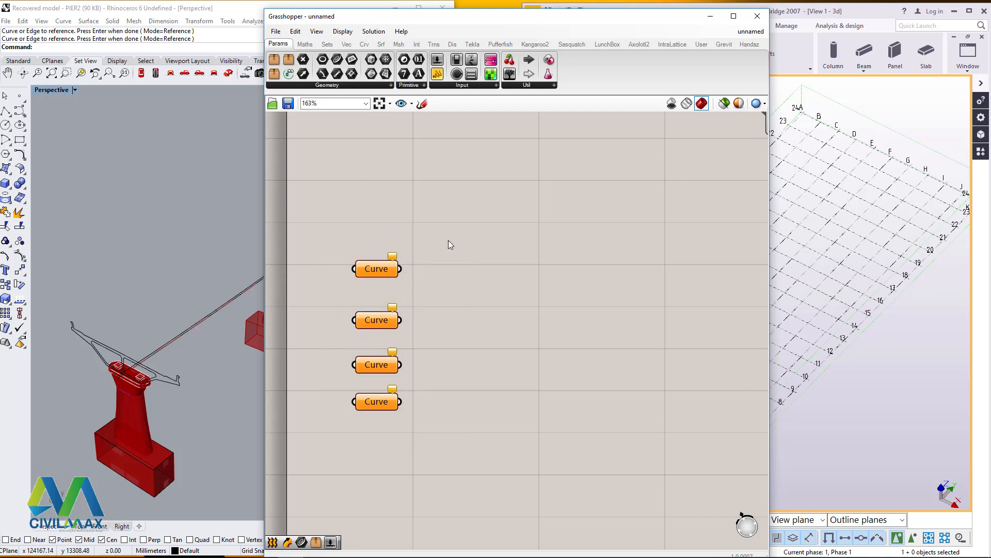
Rename the first two Curve parameters in the column as Road Line and Girder Profile
right_click(379, 270)
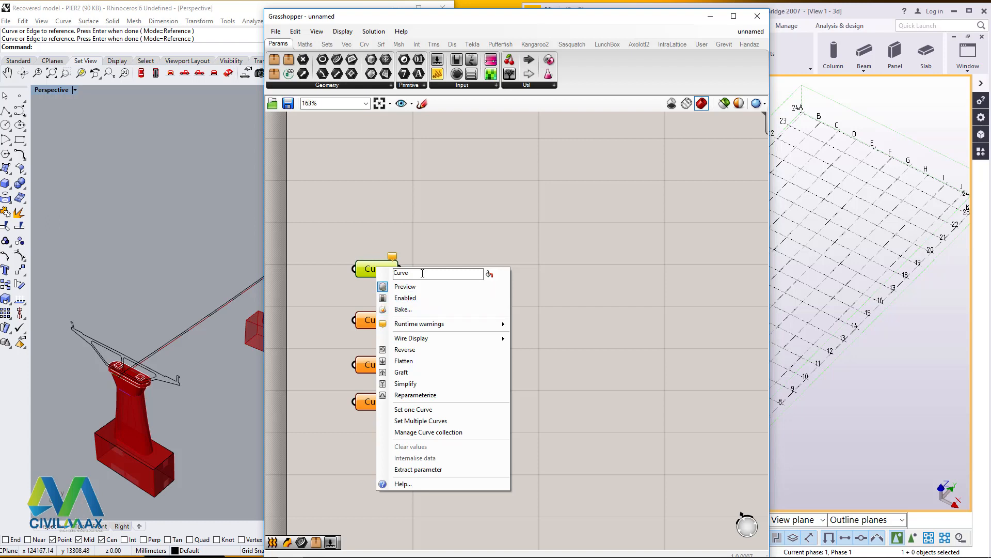
double_click(401, 273)
text(road Line)
key(Return)
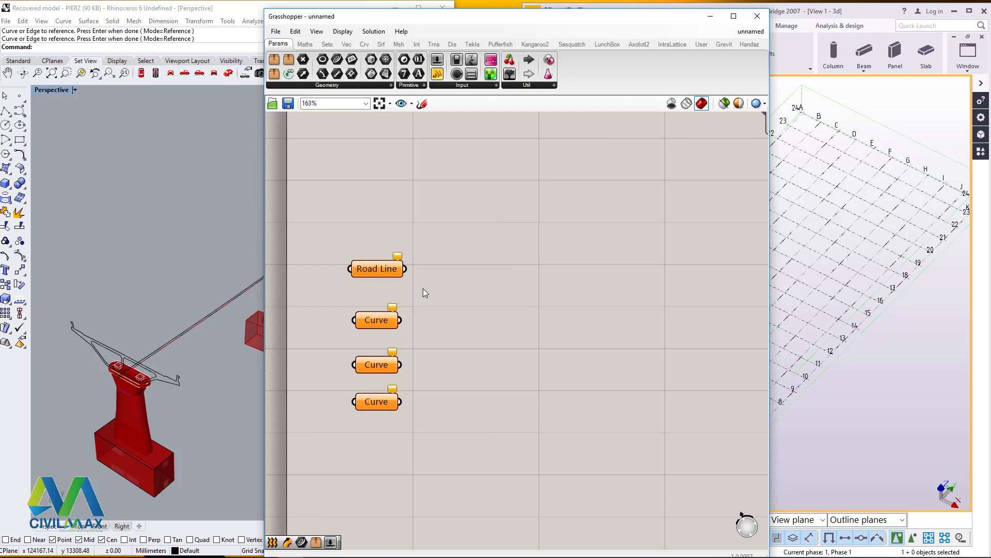
right_click(370, 319)
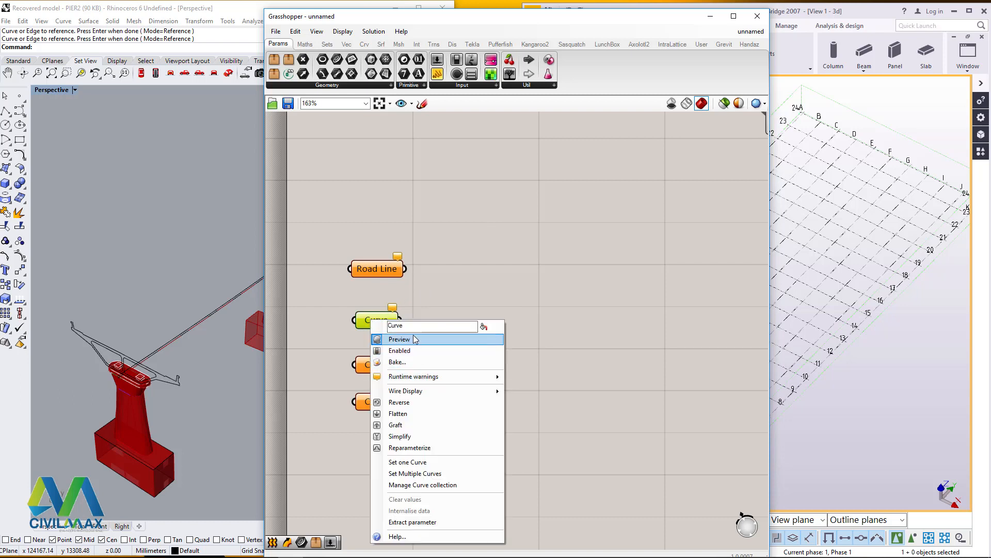
drag(410, 326, 378, 325)
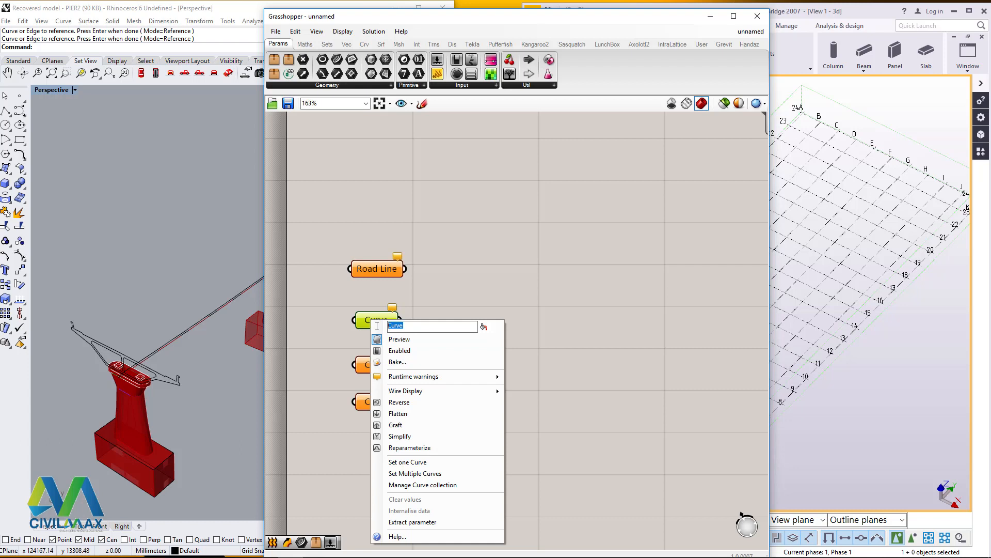
text(Gi)
text(rder Profile)
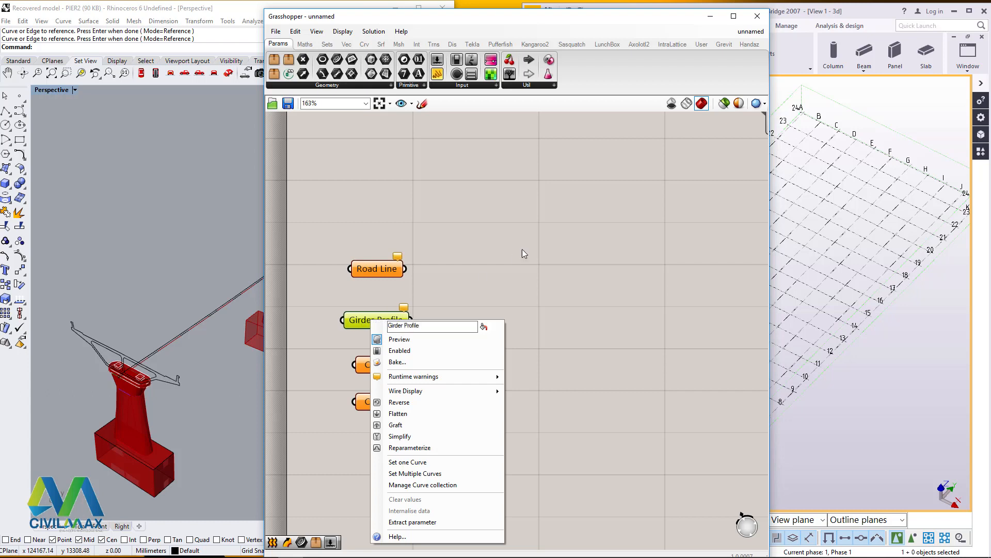
click(544, 239)
Rename the third Curve parameter as Girder Box Section 1 and the fourth as Girder Section 2
right_click(378, 365)
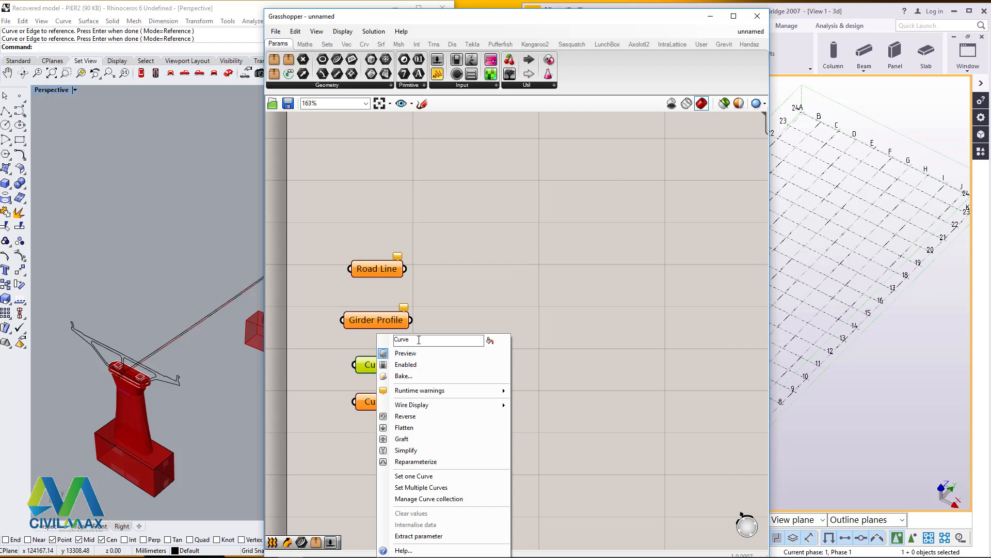
drag(419, 340, 374, 344)
text(Girder Box Secti)
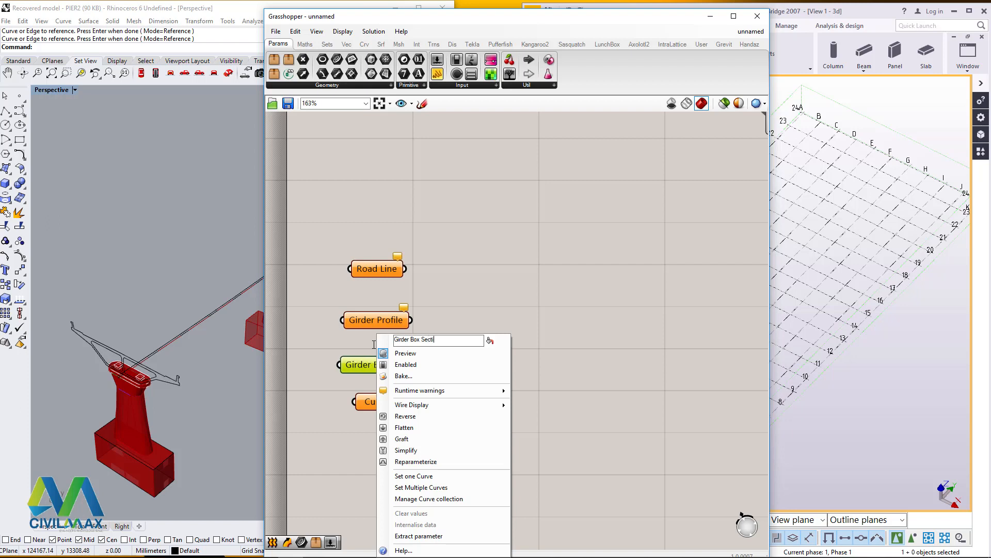
text(on 1)
key(Return)
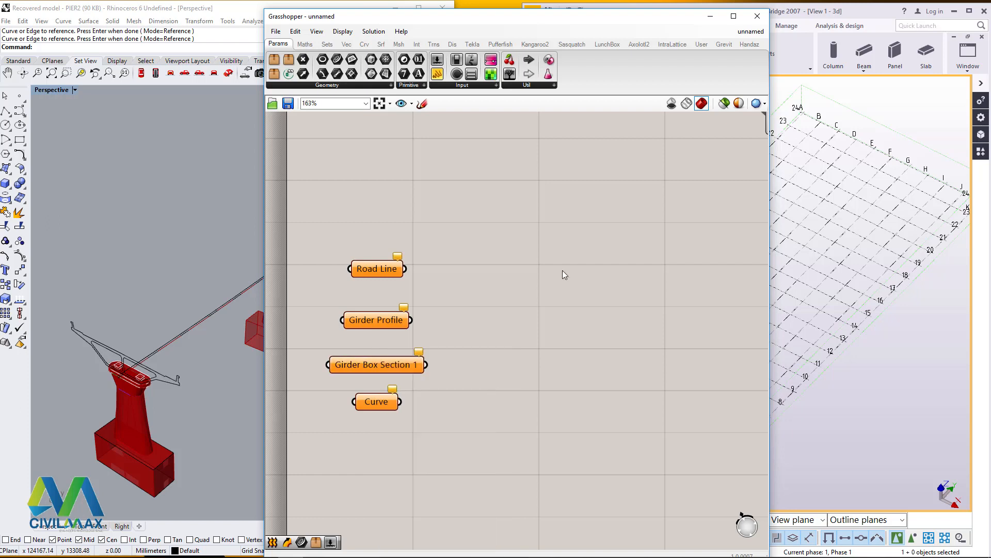
right_click(376, 406)
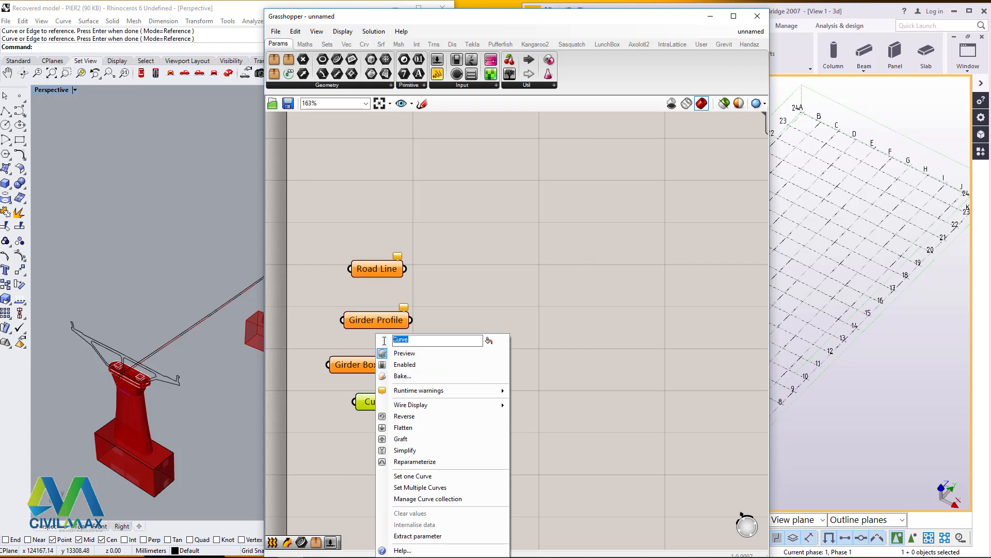
text(Girder Section 2)
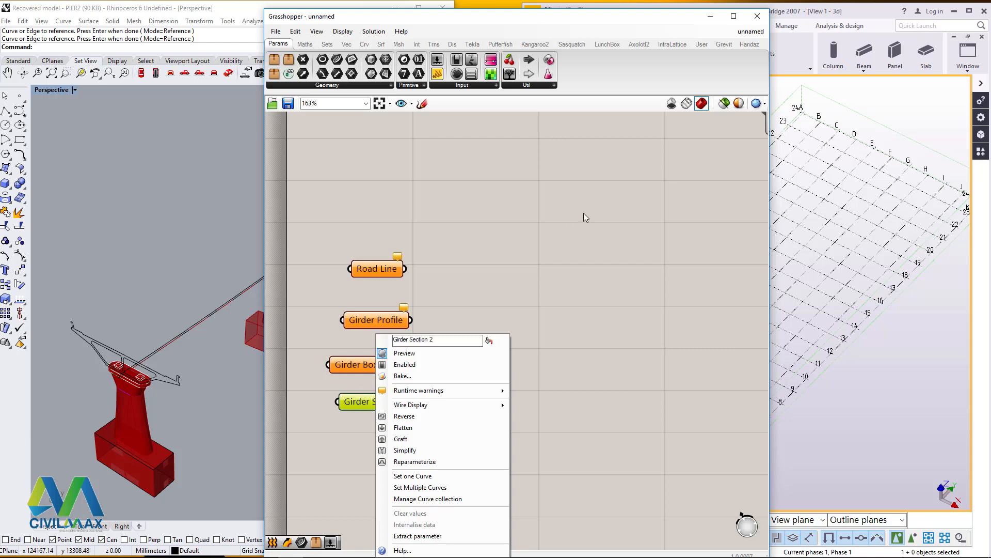
click(583, 243)
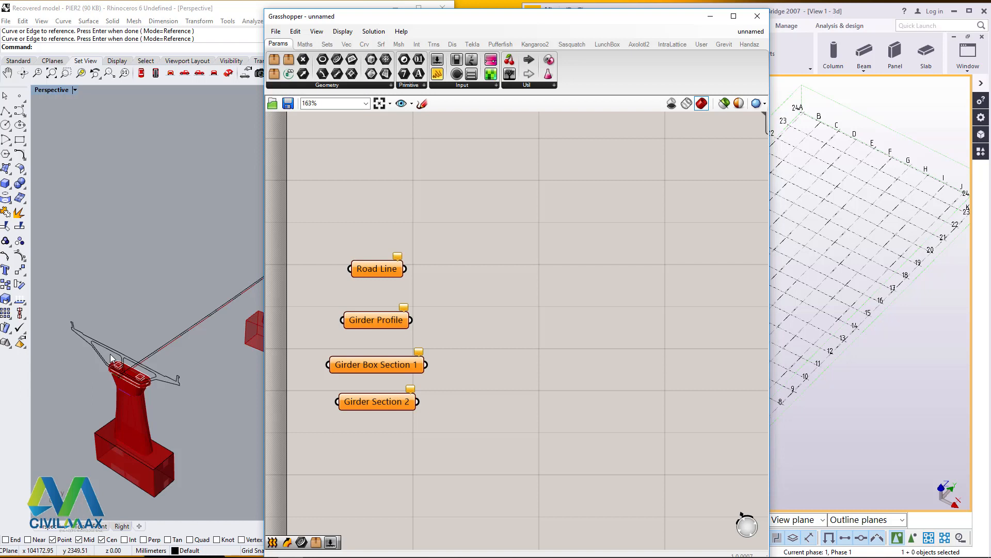
Rename the Road Line parameter as Road Line 2
click(379, 273)
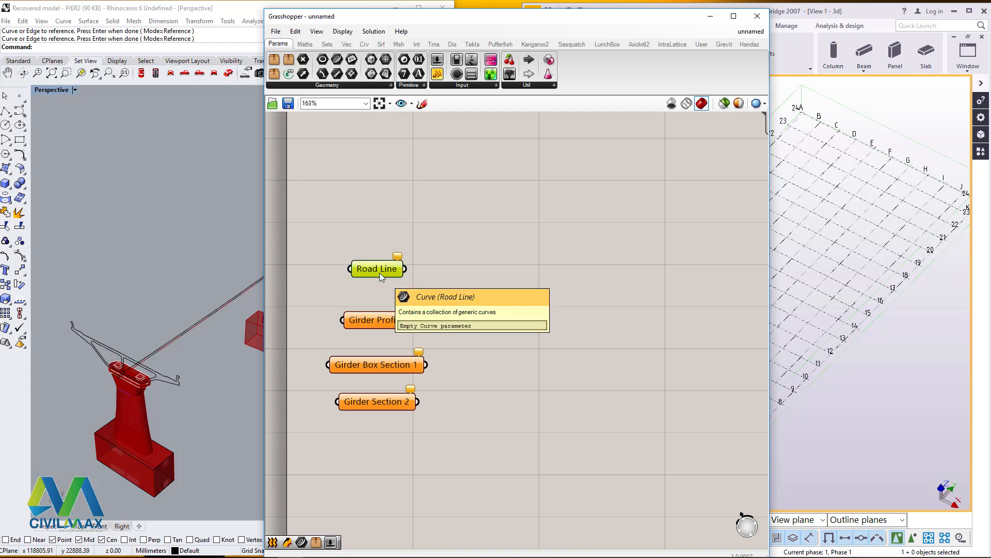
right_click(380, 273)
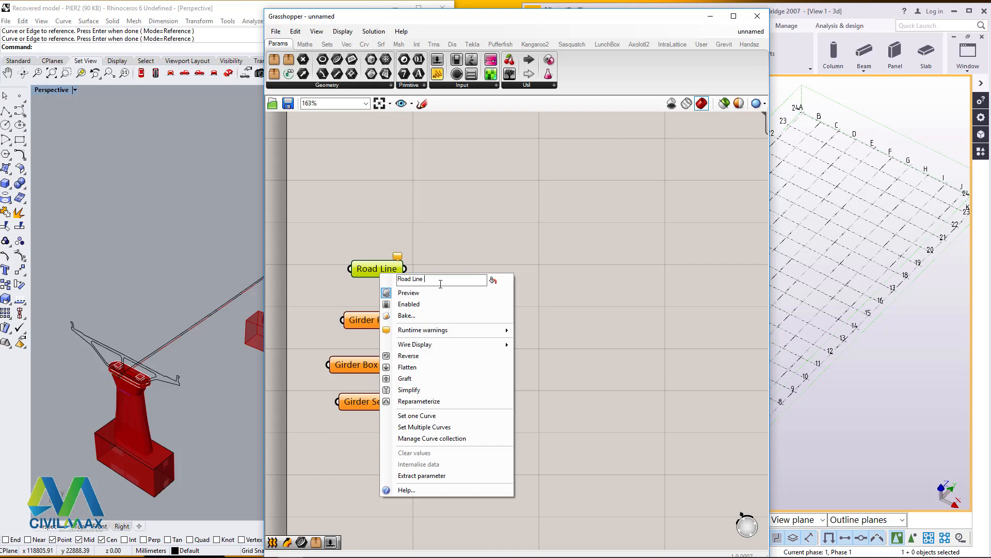
text(2)
key(Return)
click(374, 274)
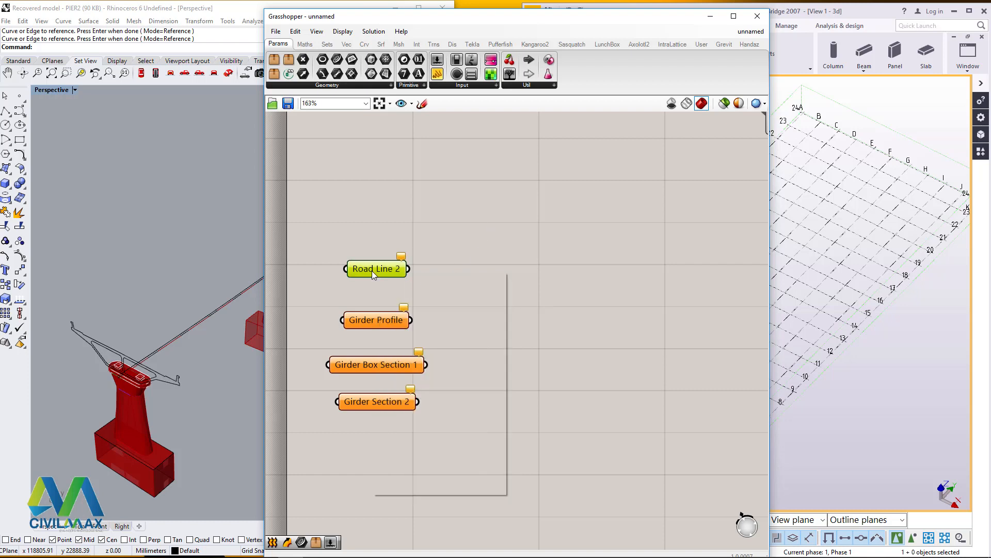
Reference the upper of the two parallel road lines in Rhino as the single curve of Road Line 2
right_click(372, 273)
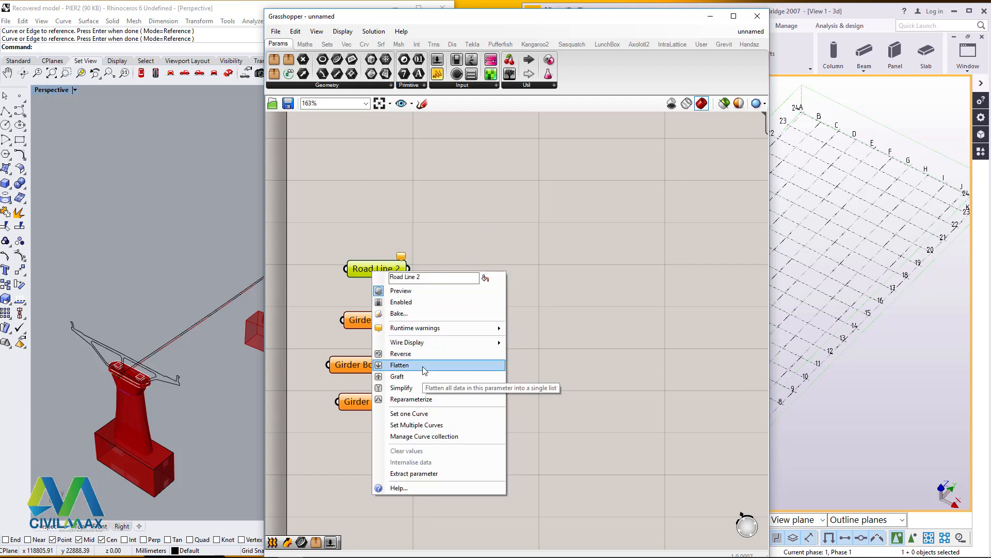
click(432, 416)
scroll(157, 344, up, 6)
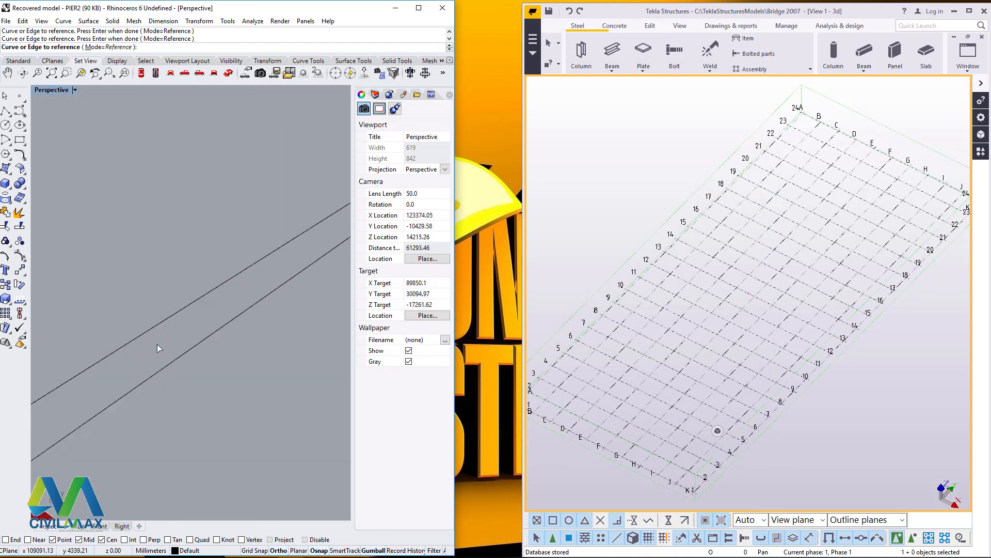
click(197, 310)
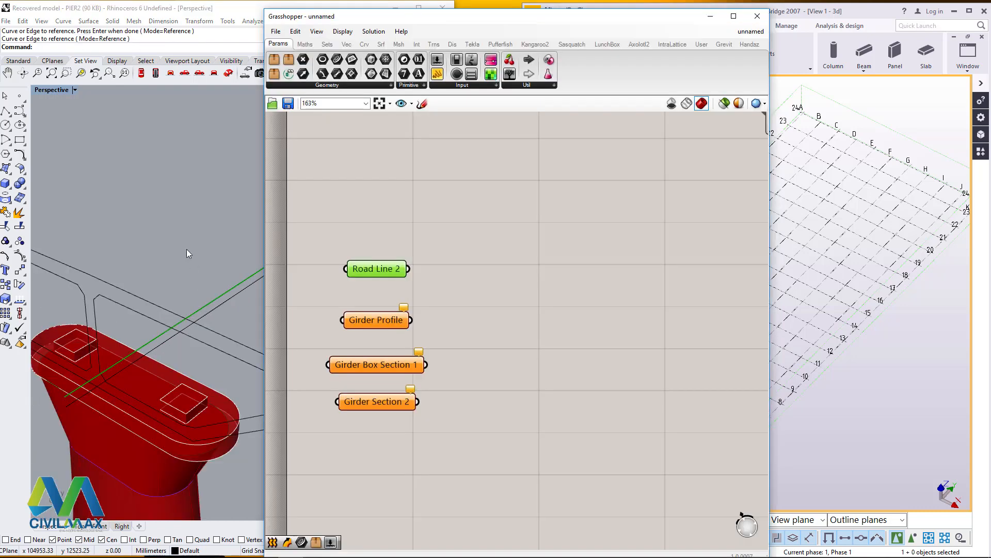
click(485, 281)
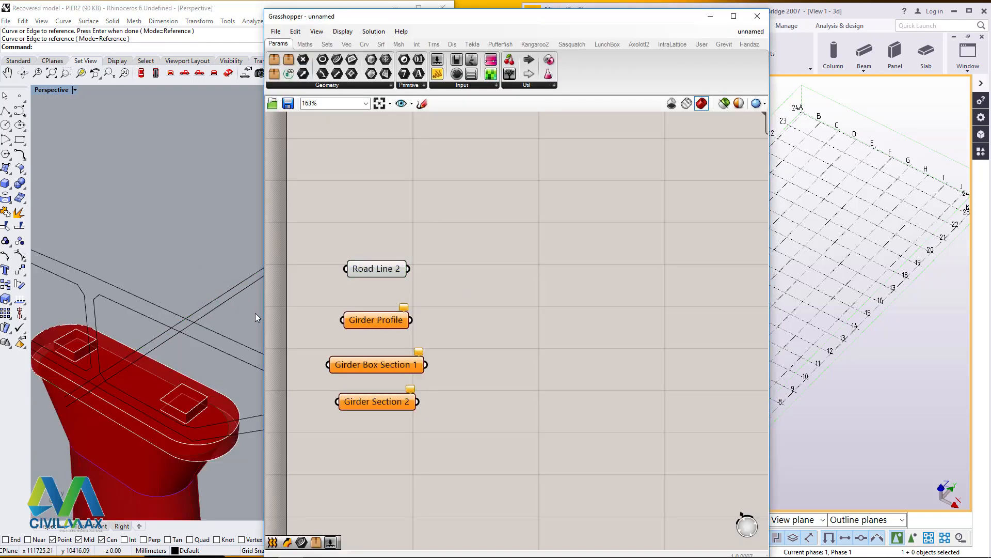
Reference the outer deck outline above the first pier as the single curve of Girder Profile
right_click(382, 321)
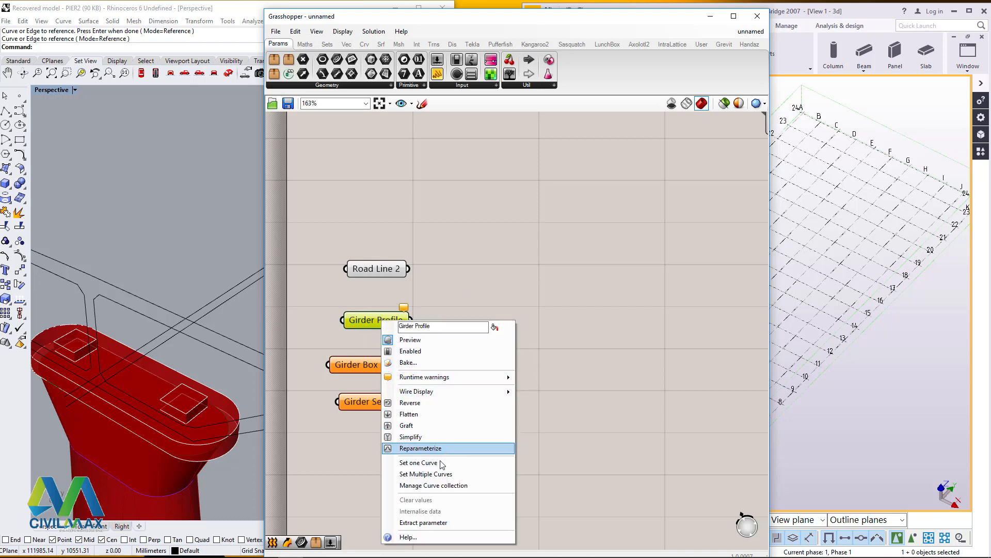
click(419, 463)
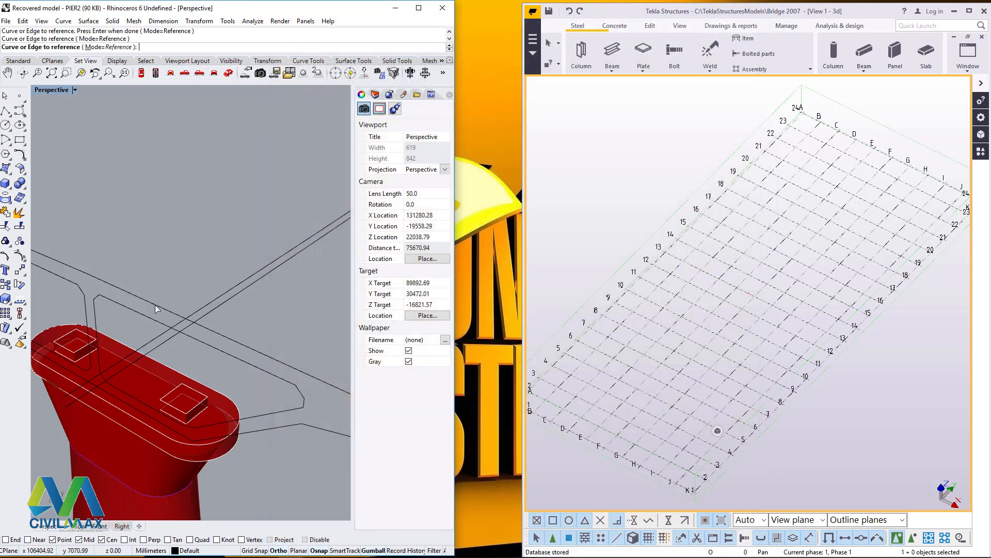
click(154, 308)
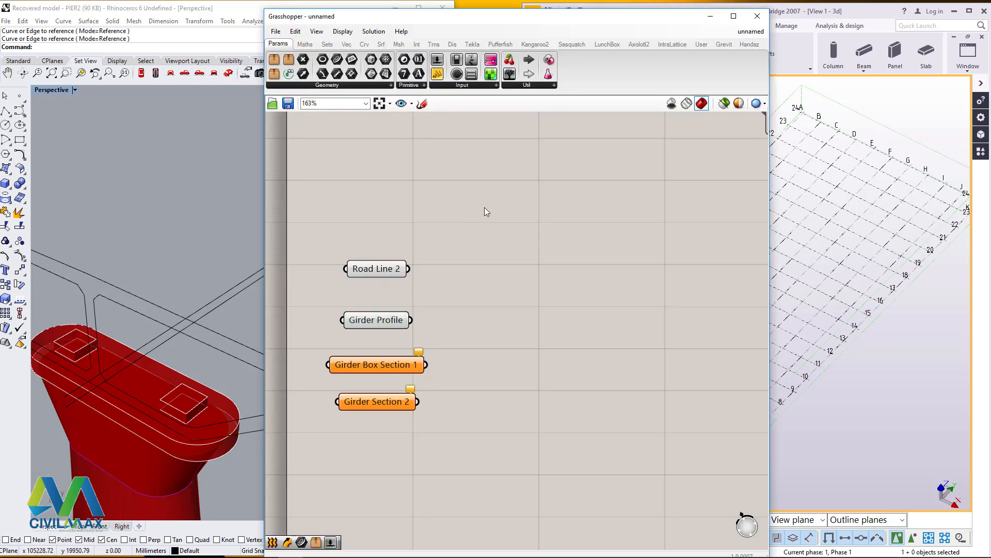
Assign the left inner cell outline of the deck section to Girder Box Section 1 as its single curve
right_click(378, 365)
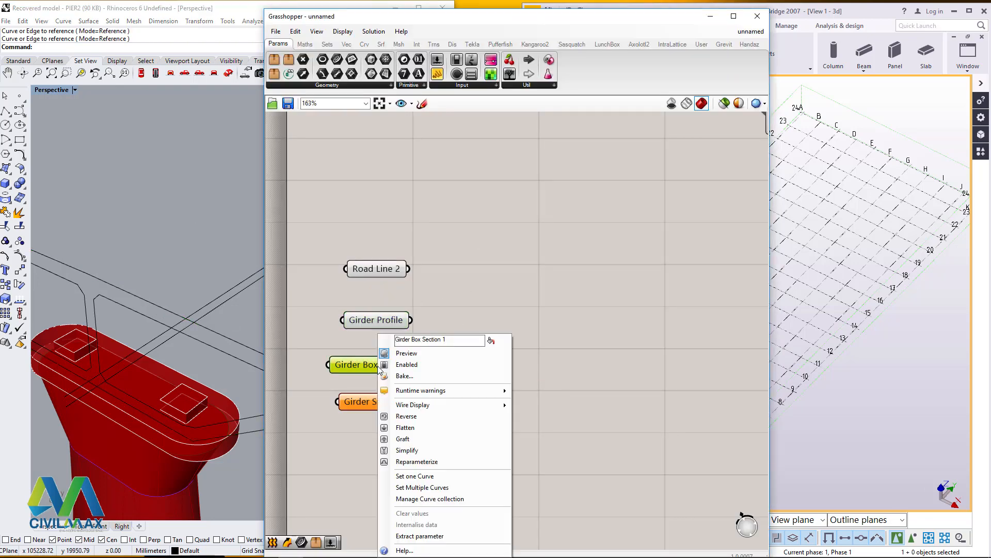
click(426, 476)
click(70, 281)
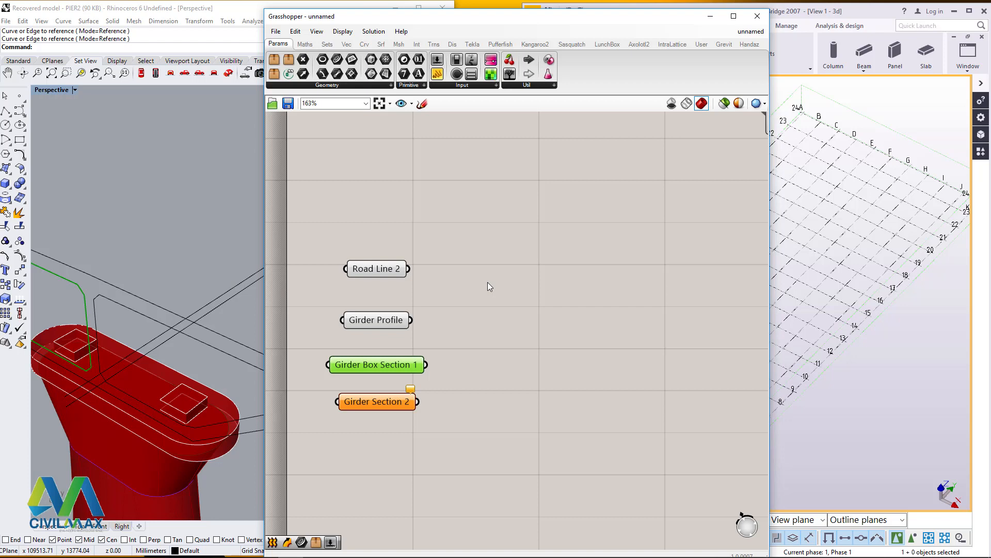
click(469, 232)
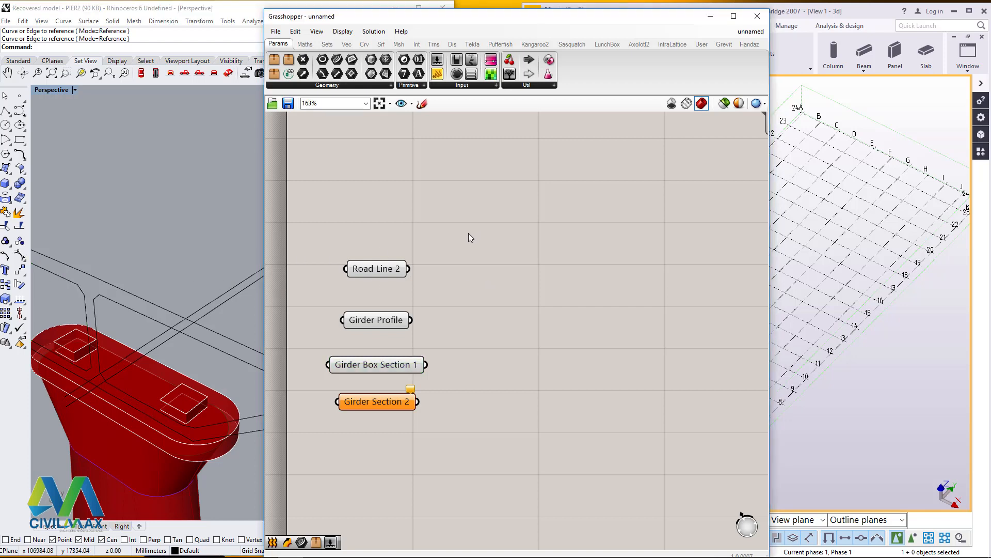
Assign the inner cell outline right of the web in the deck section to Girder Section 2
right_click(374, 405)
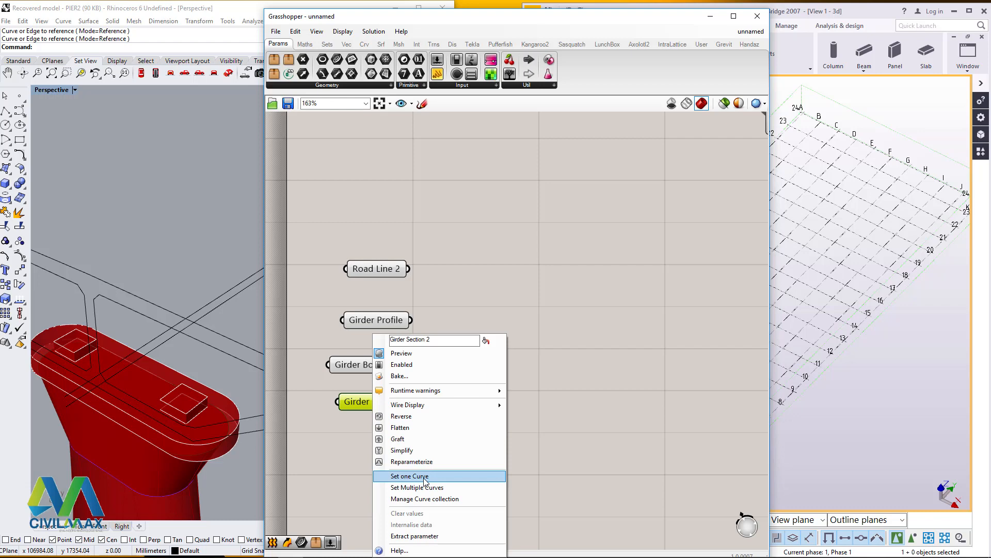
click(423, 476)
click(201, 341)
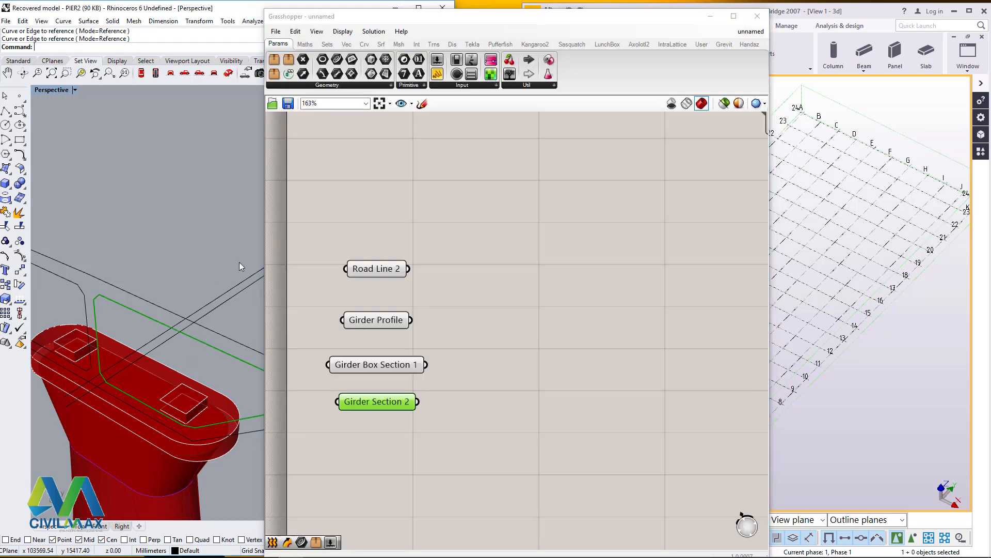
click(497, 287)
Move Road Line 2 and Girder Profile slightly left and closer together, and highlight the three girder parameters to check their referenced curves
scroll(152, 283, down, 3)
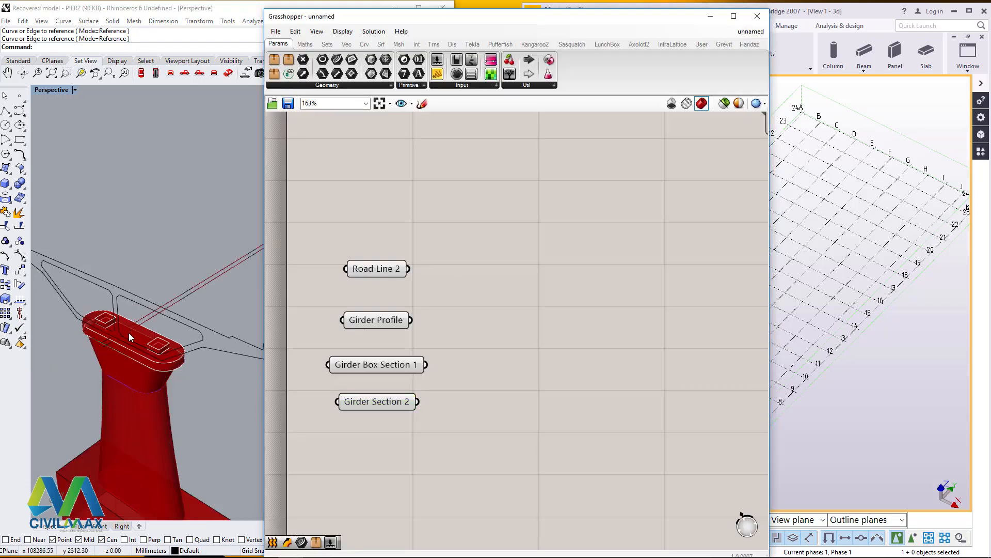
scroll(140, 339, down, 2)
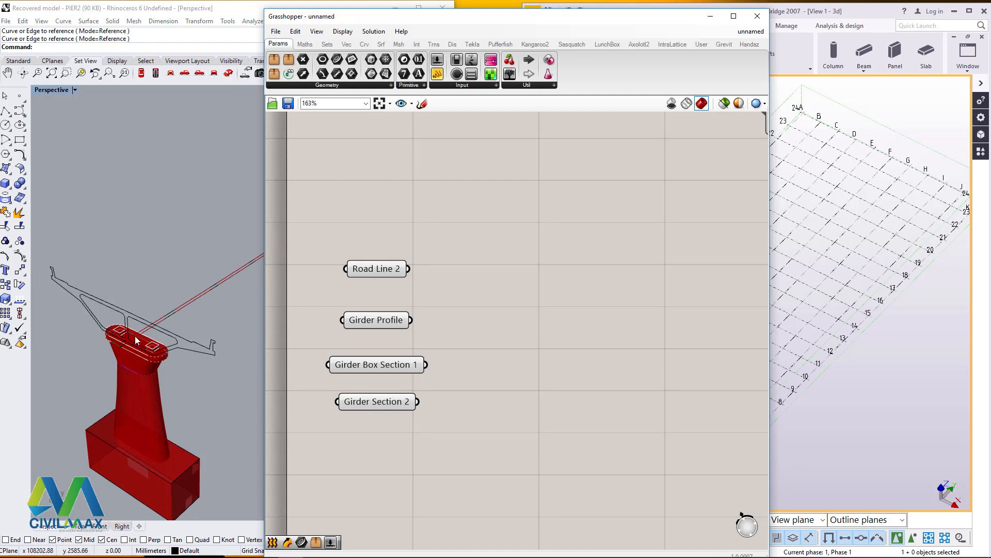
mouse_move(371, 270)
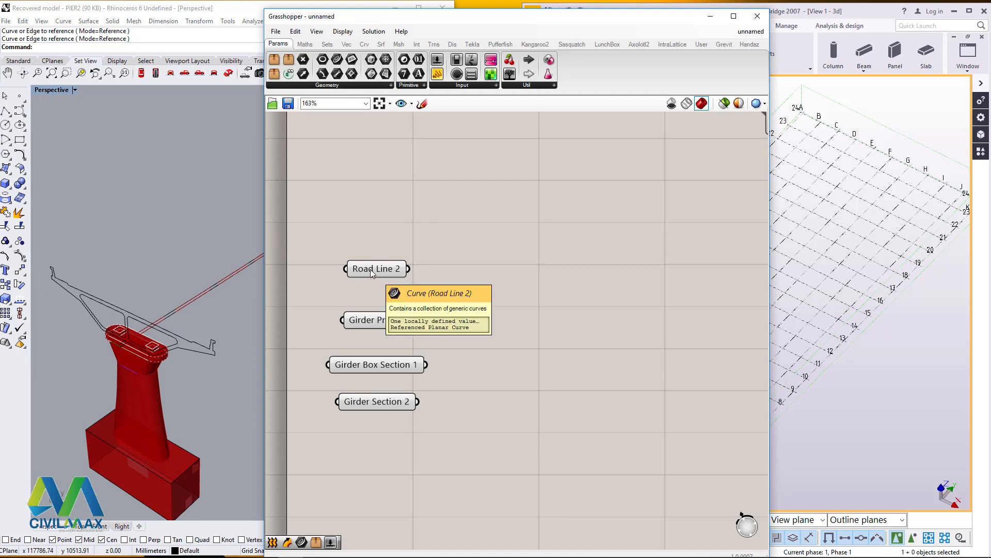
drag(382, 268, 373, 280)
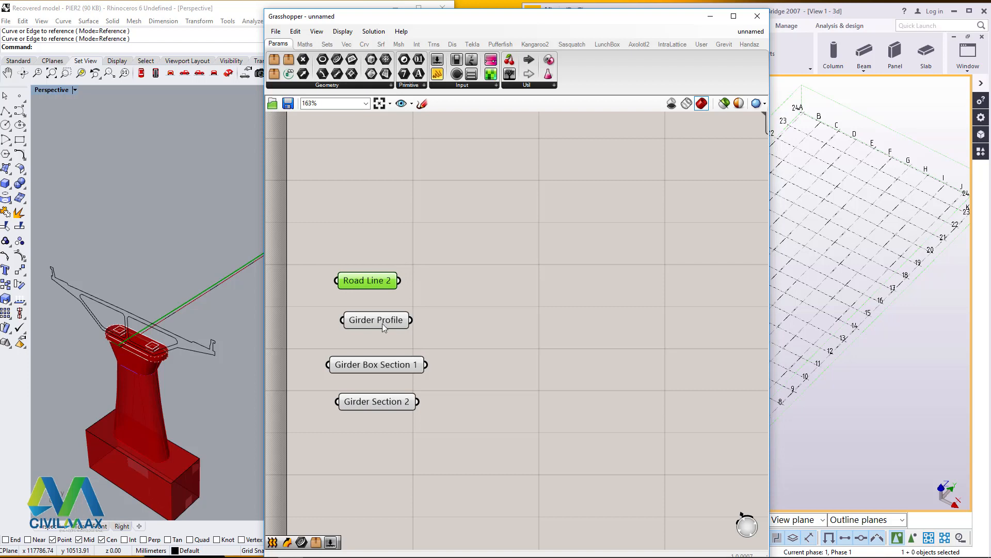
drag(383, 323, 370, 317)
drag(365, 282, 348, 411)
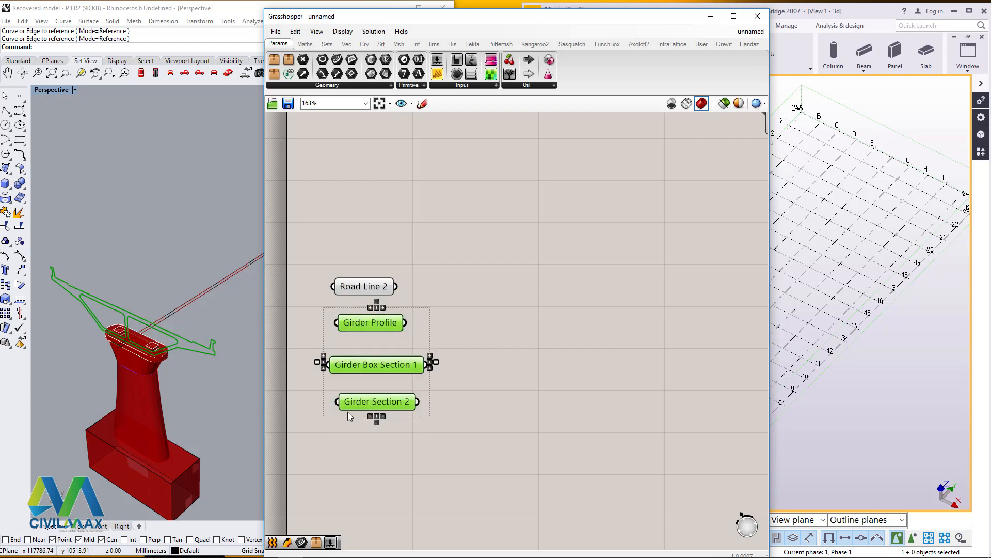
click(476, 296)
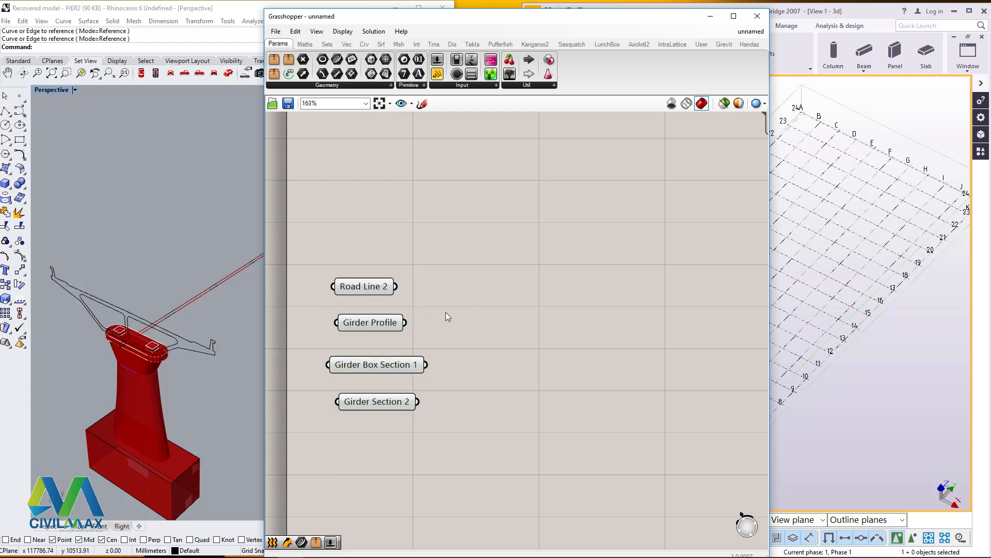
drag(448, 316, 329, 427)
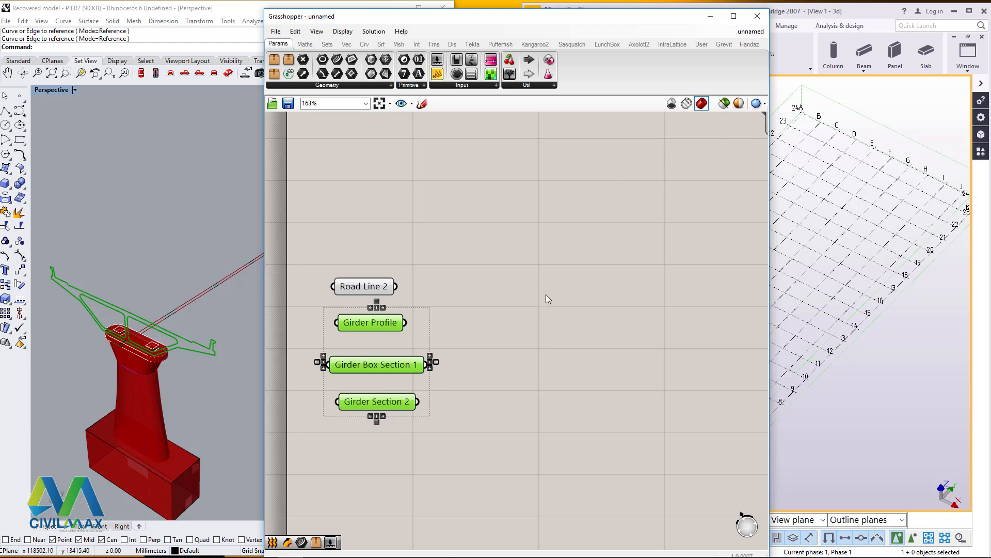
click(504, 297)
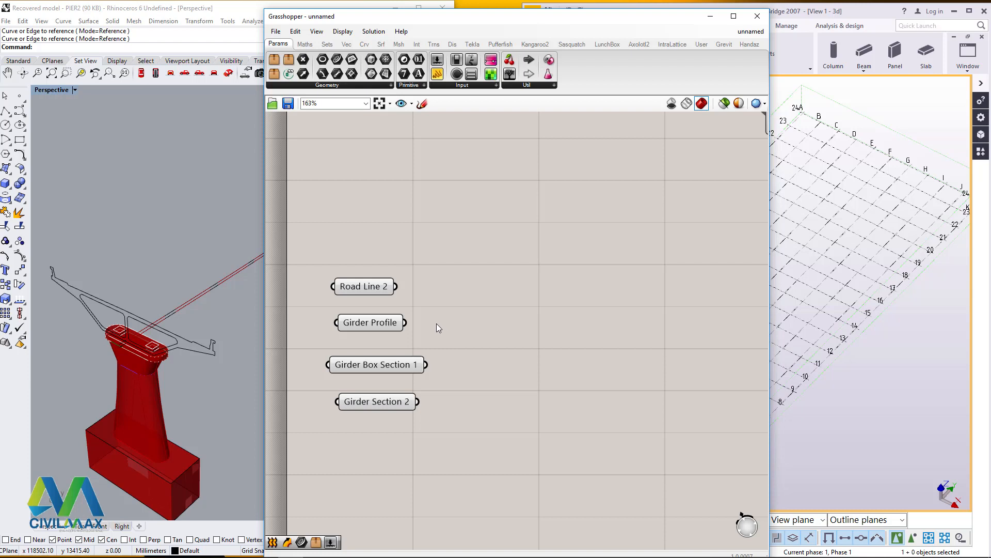
Place a Sweep1 component beside the girder parameters and paste two more copies of it
double_click(481, 289)
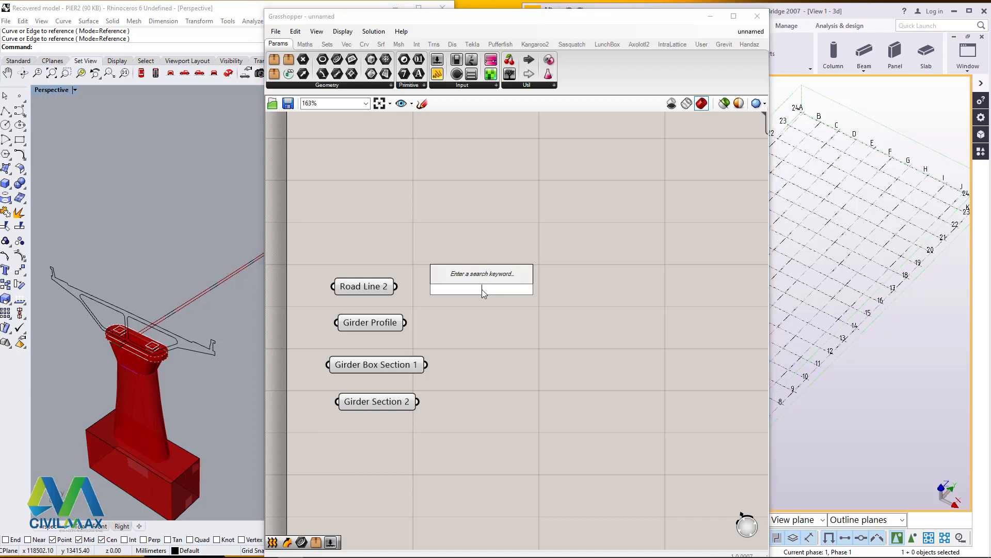
text(swee)
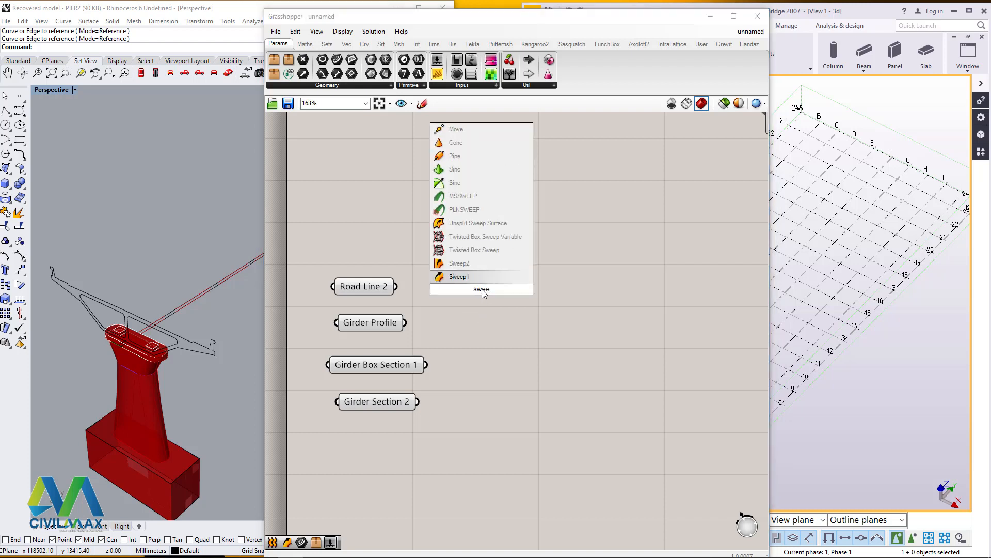
click(475, 277)
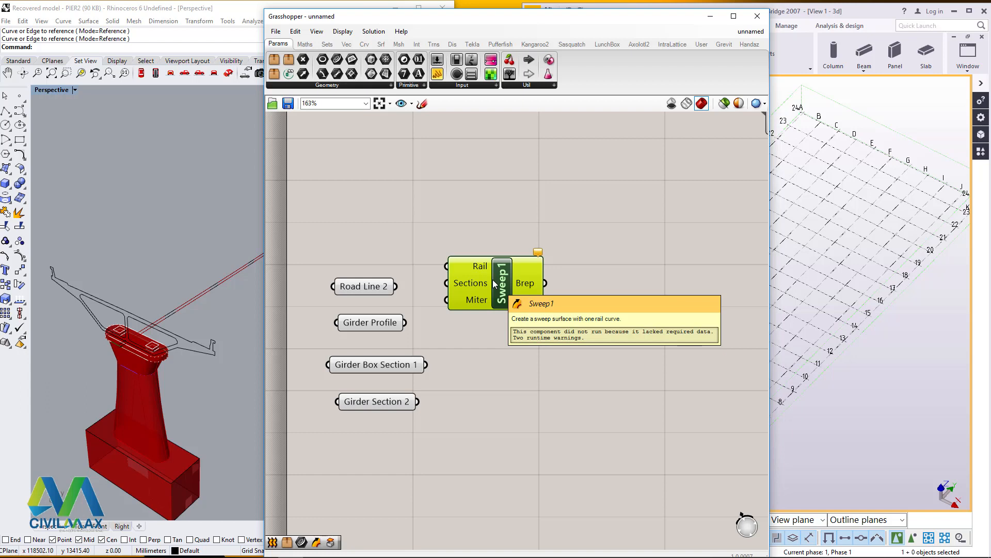
click(494, 358)
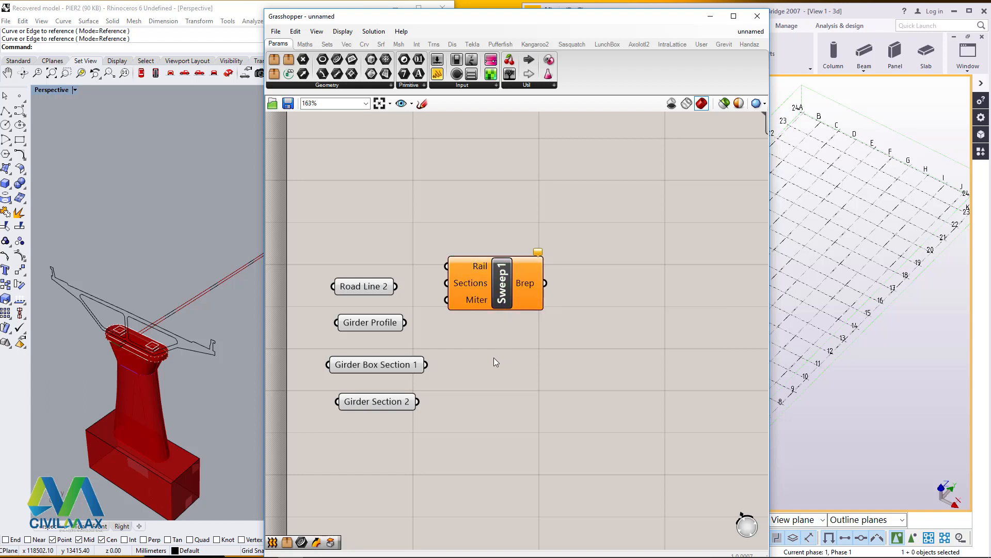
key(ctrl+v)
key(ctrl+v)
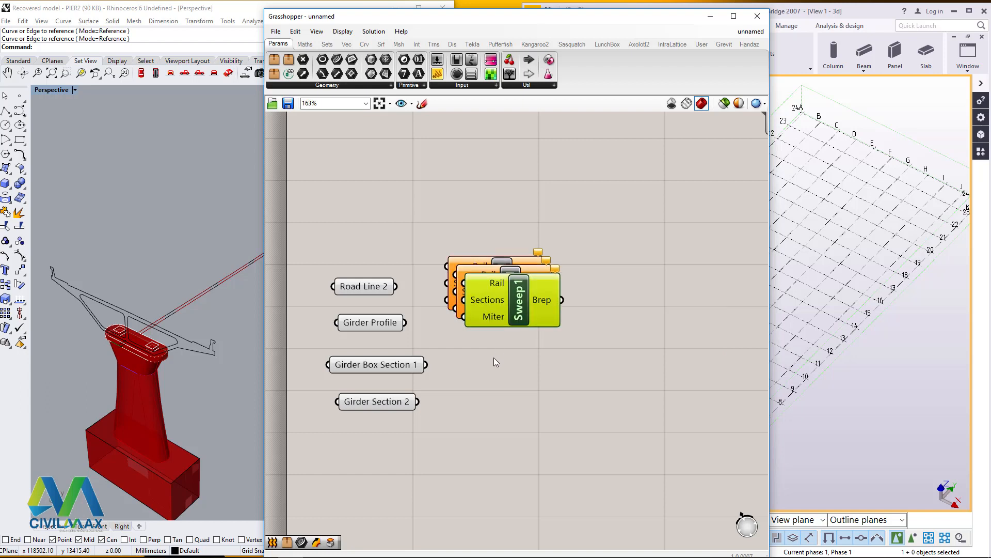
Spread the three Sweep1 components into an evenly spaced column and align them vertically
drag(519, 316, 517, 440)
drag(506, 296, 505, 368)
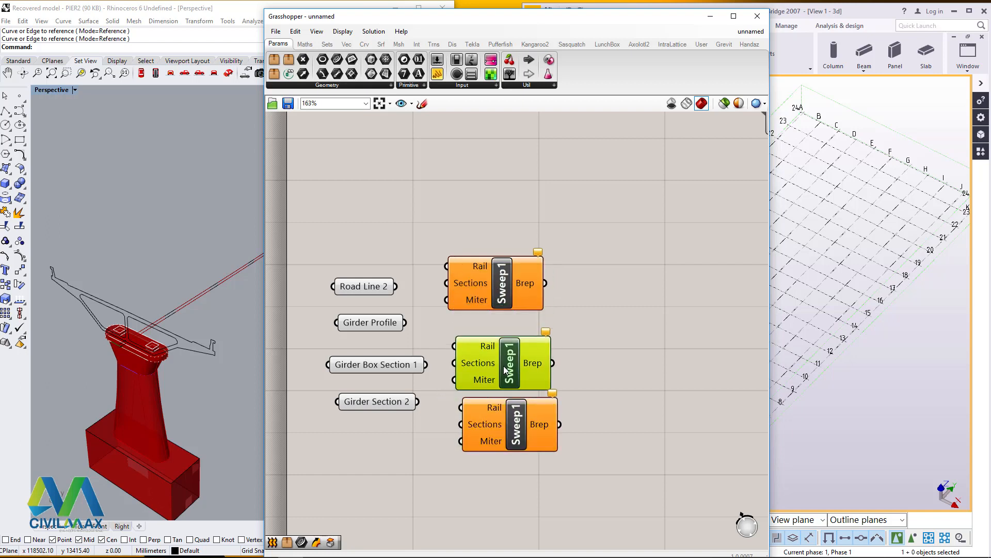
drag(582, 410, 494, 219)
click(504, 250)
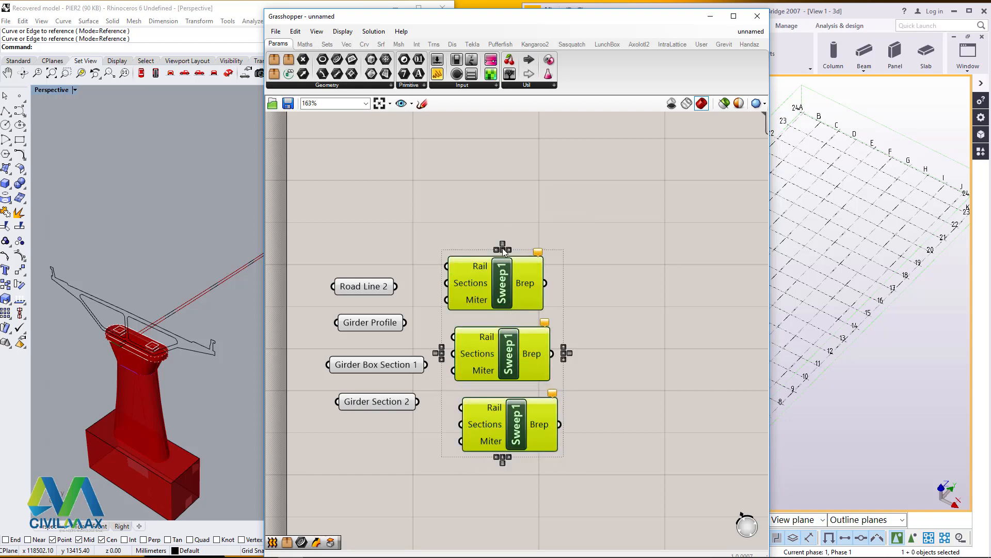
click(503, 250)
click(584, 225)
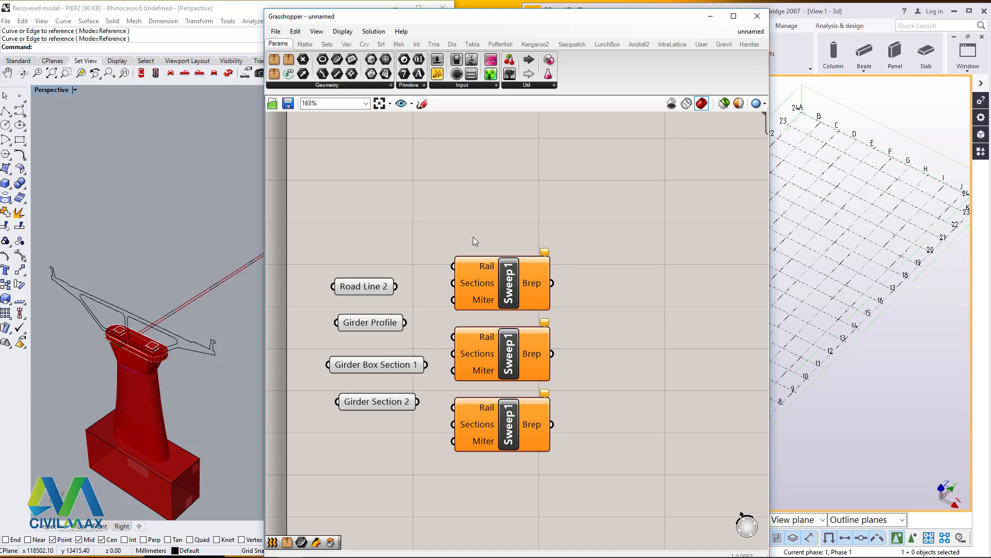
Connect Road Line 2 to the Rail input of all three Sweep1 components
click(363, 287)
drag(396, 287, 454, 266)
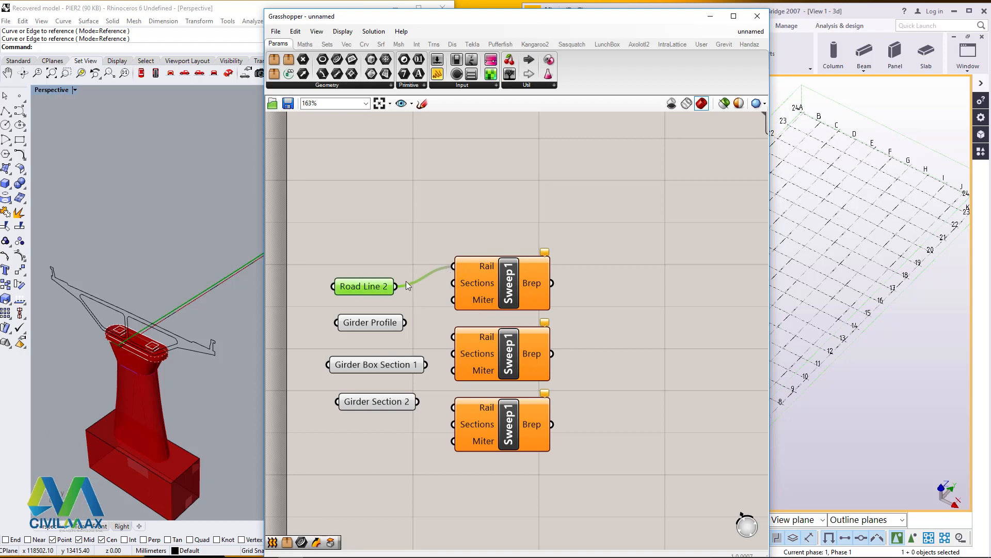
drag(395, 287, 453, 407)
click(619, 271)
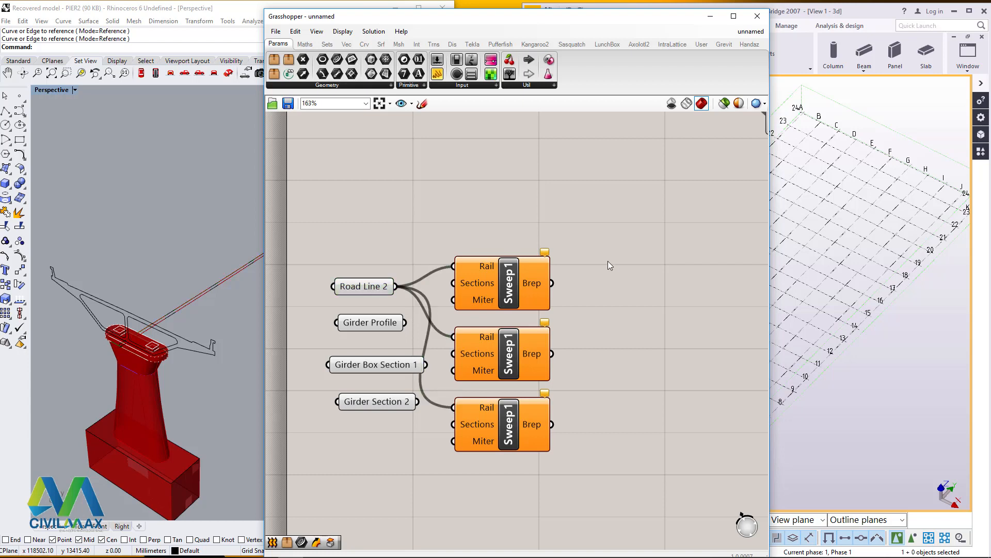
Move the three Sweep1 components together up and away from the girder parameters
drag(599, 228, 454, 474)
drag(509, 353, 551, 296)
click(426, 341)
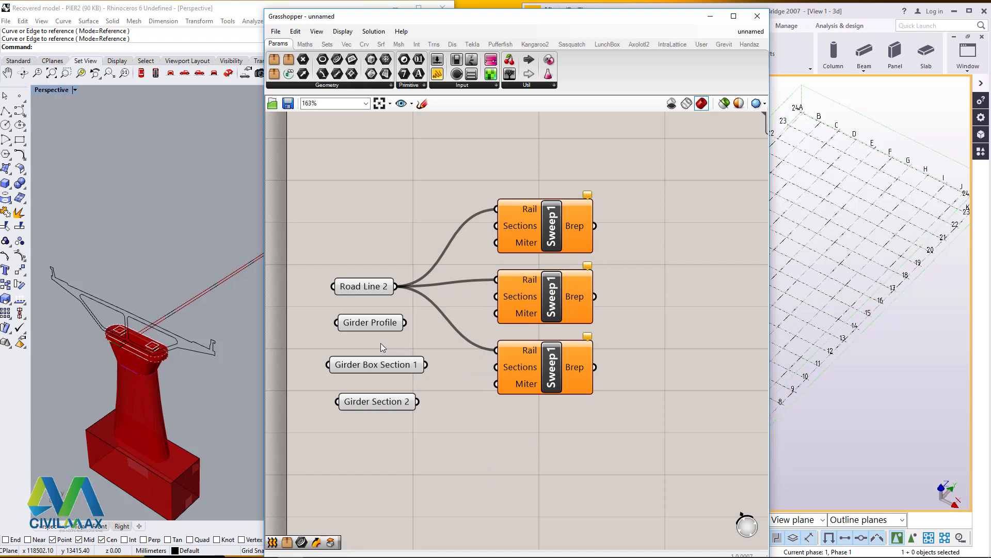
Connect Girder Profile to the Sections input of the first Sweep1 component
drag(399, 310, 334, 412)
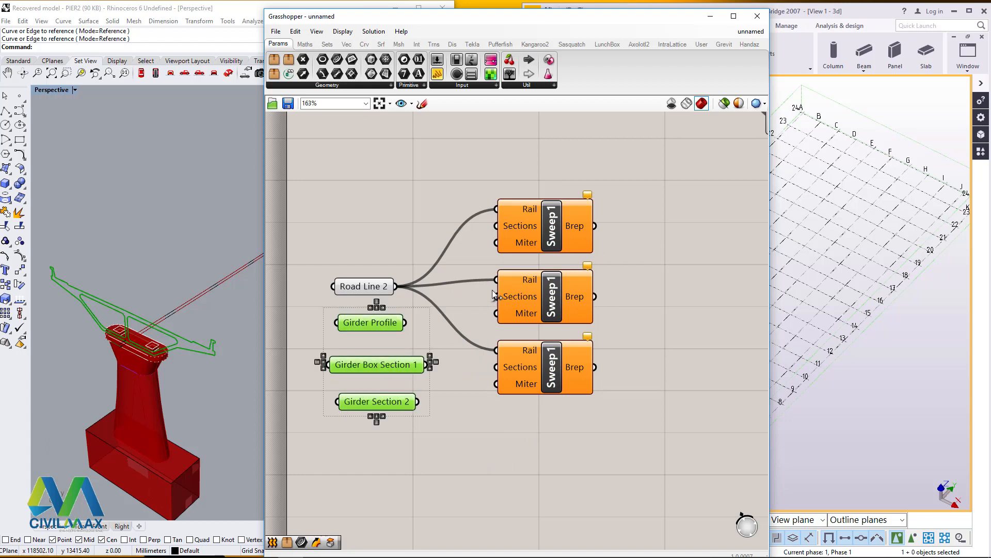
click(485, 242)
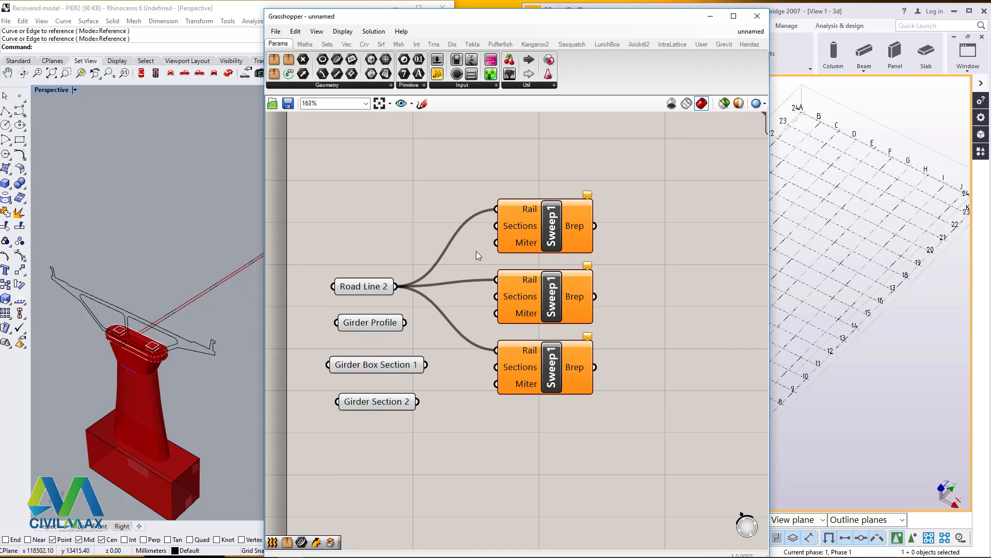
click(375, 323)
drag(404, 322, 495, 225)
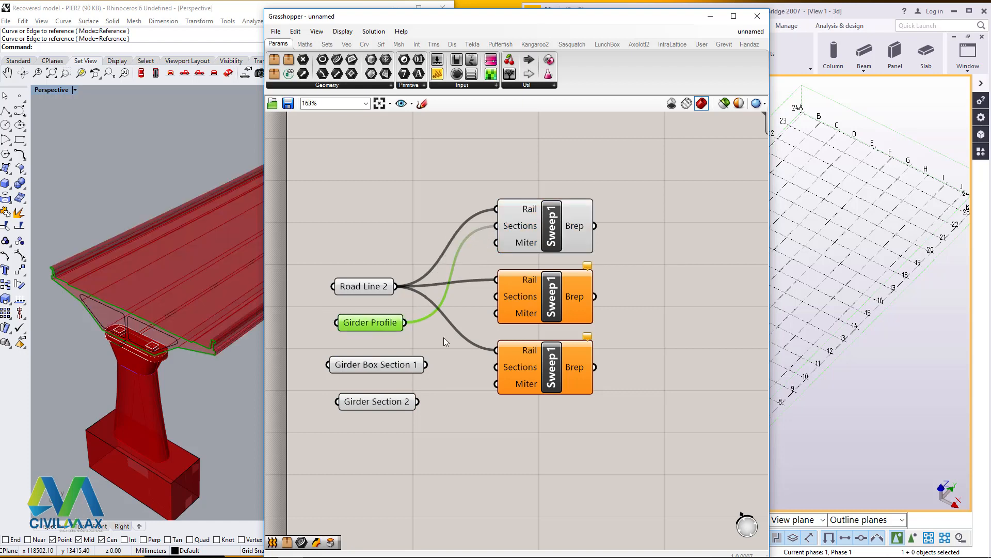
Connect Girder Box Section 1 to the second Sweep1's Sections input and Girder Section 2 to the third's
scroll(129, 379, down, 6)
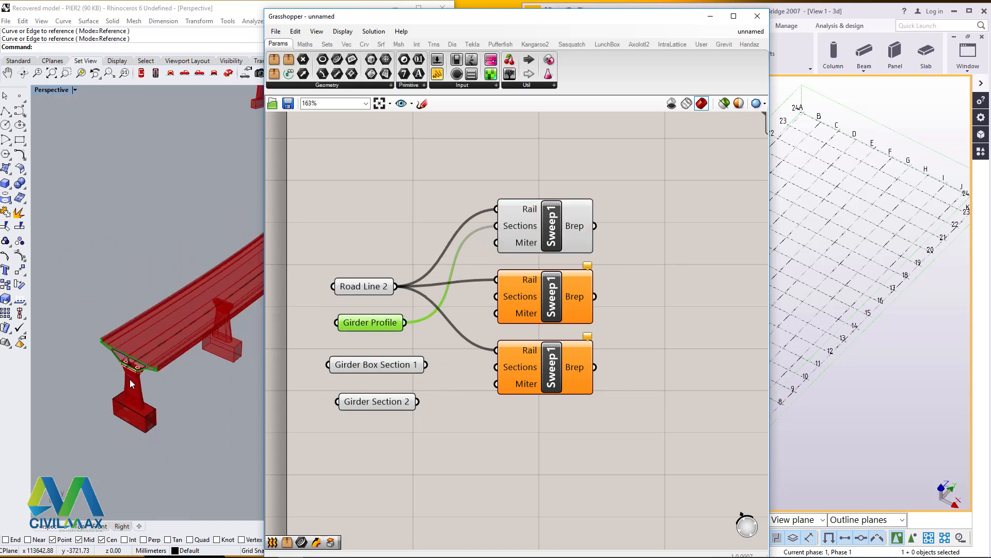
scroll(129, 379, down, 2)
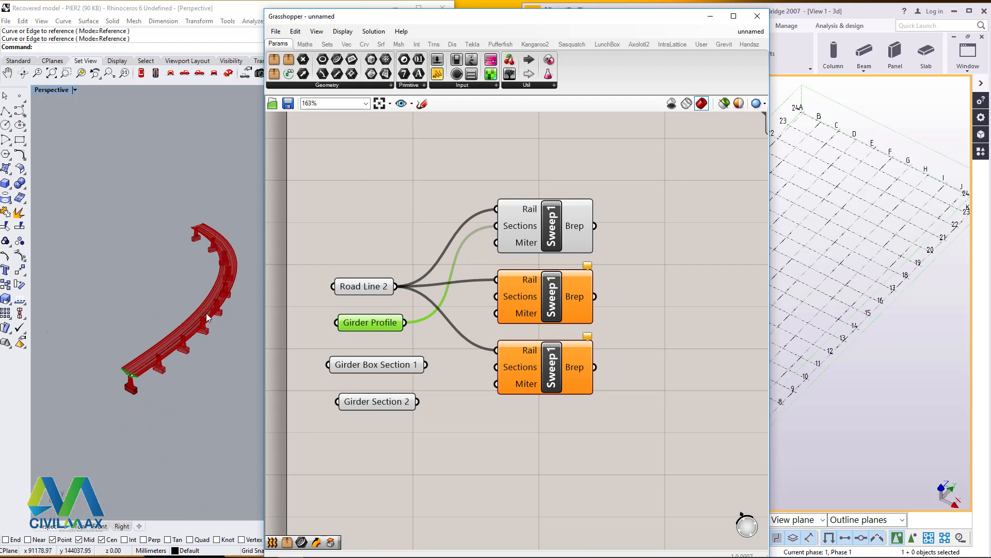
scroll(134, 367, up, 8)
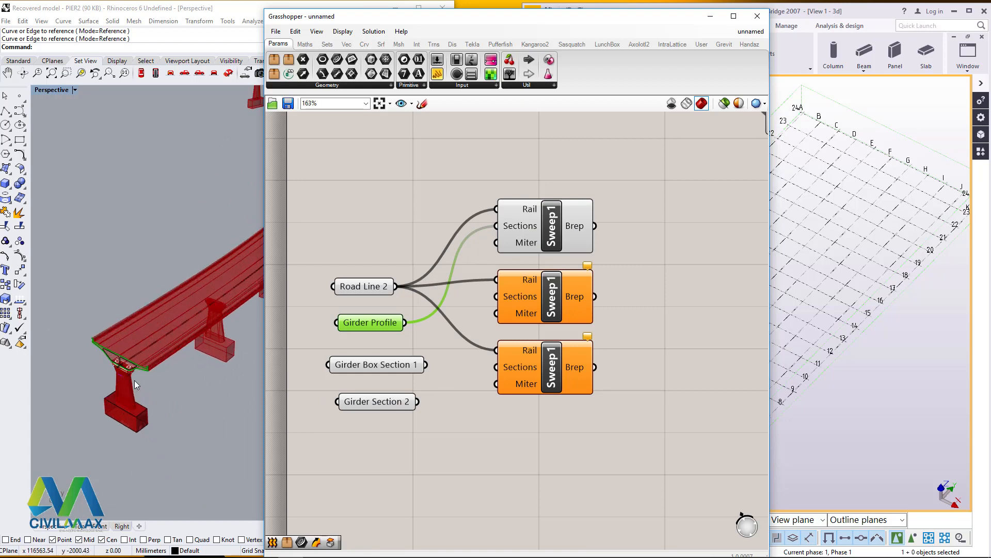
scroll(134, 379, up, 2)
click(376, 367)
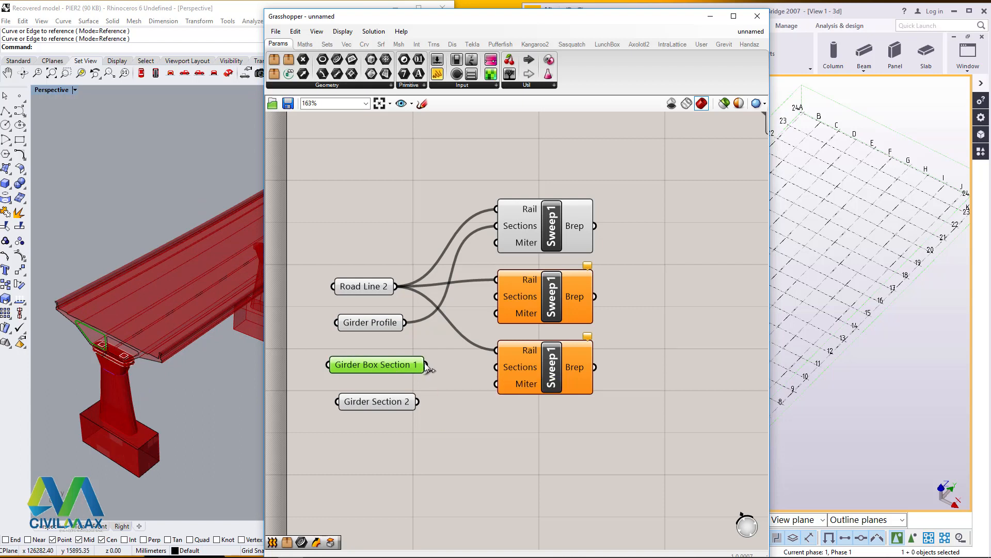
drag(427, 365, 496, 296)
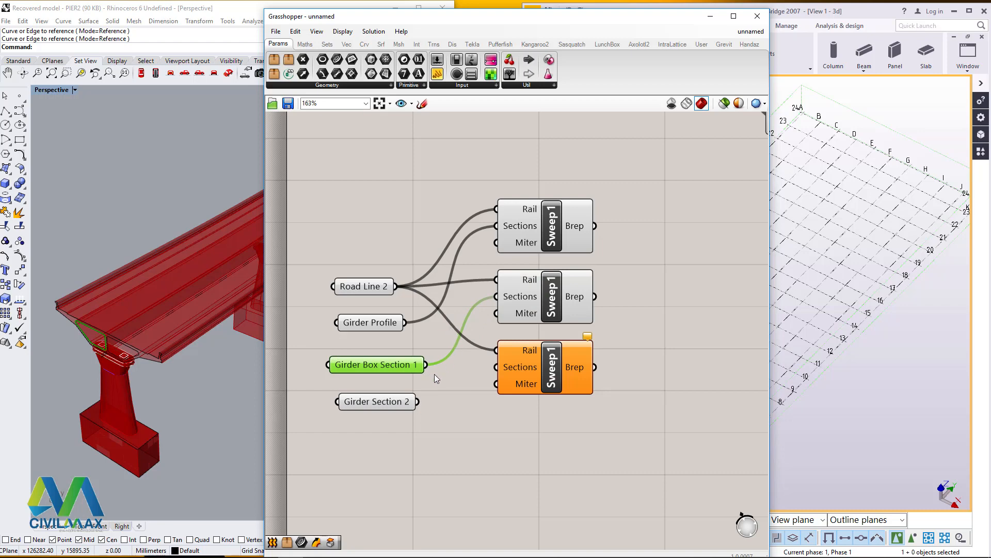
click(401, 403)
drag(421, 407, 487, 371)
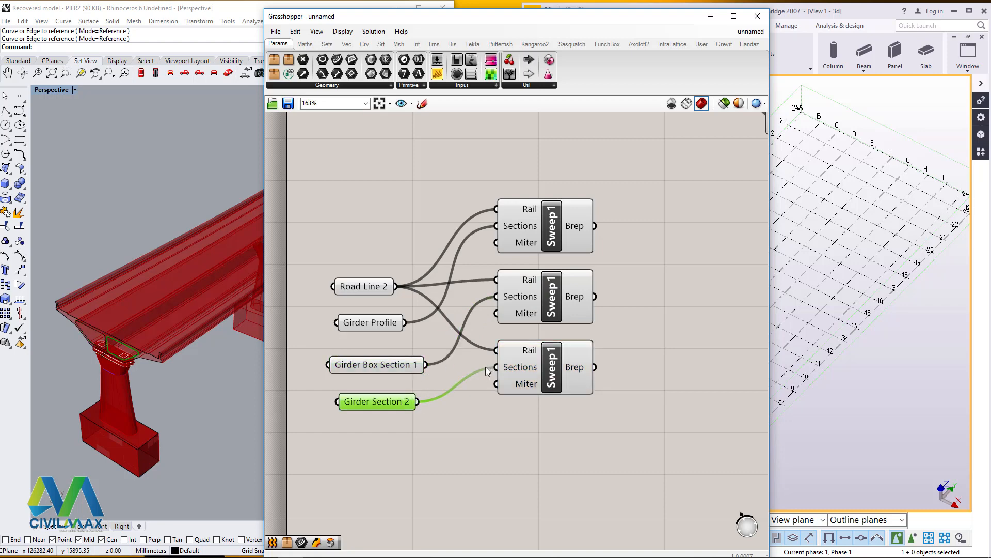
Move the three Sweep1 components together down and closer to their input parameters
scroll(444, 351, down, 3)
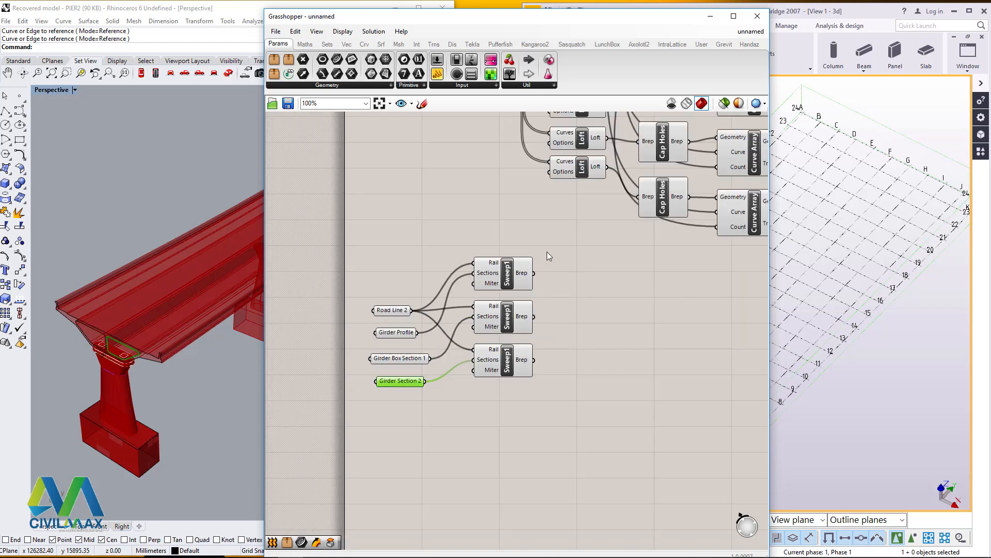
drag(549, 256, 496, 388)
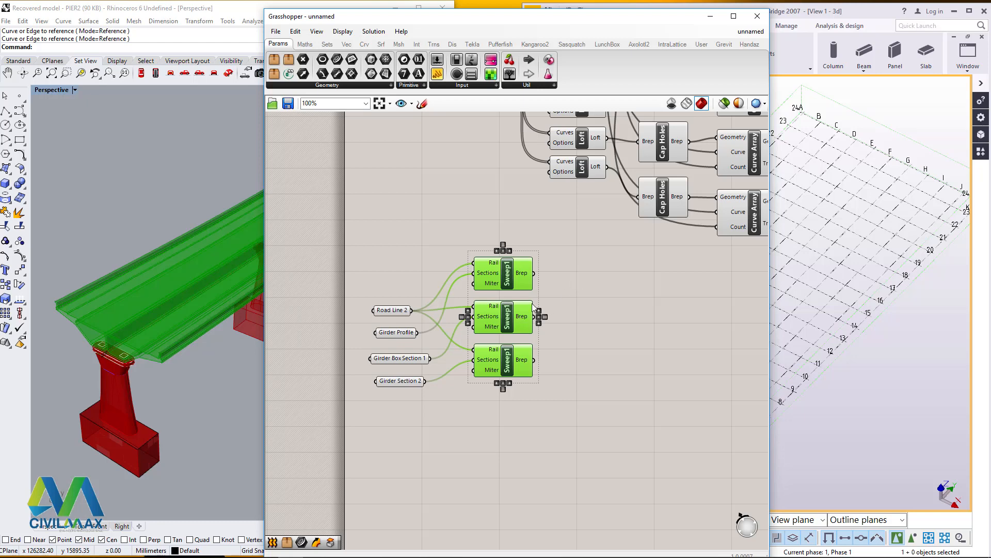
drag(533, 306, 506, 346)
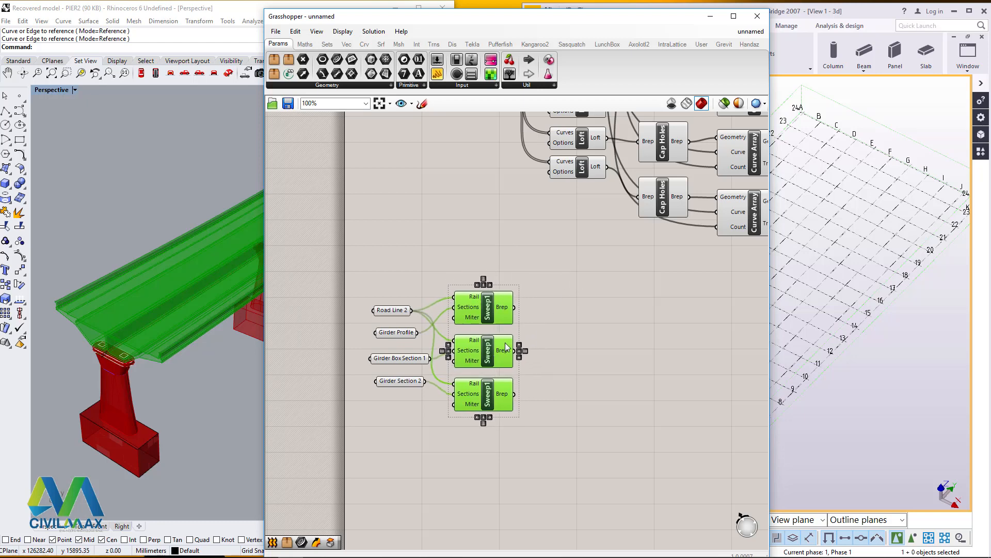
click(588, 318)
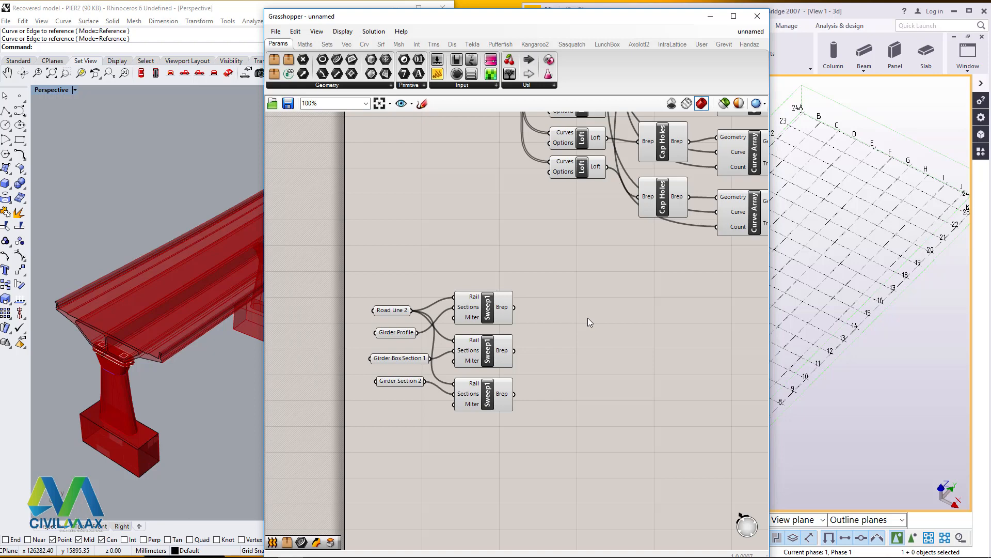
Place a Cap Holes component beside the Sweep1 column and paste two more copies of it
scroll(88, 330, up, 10)
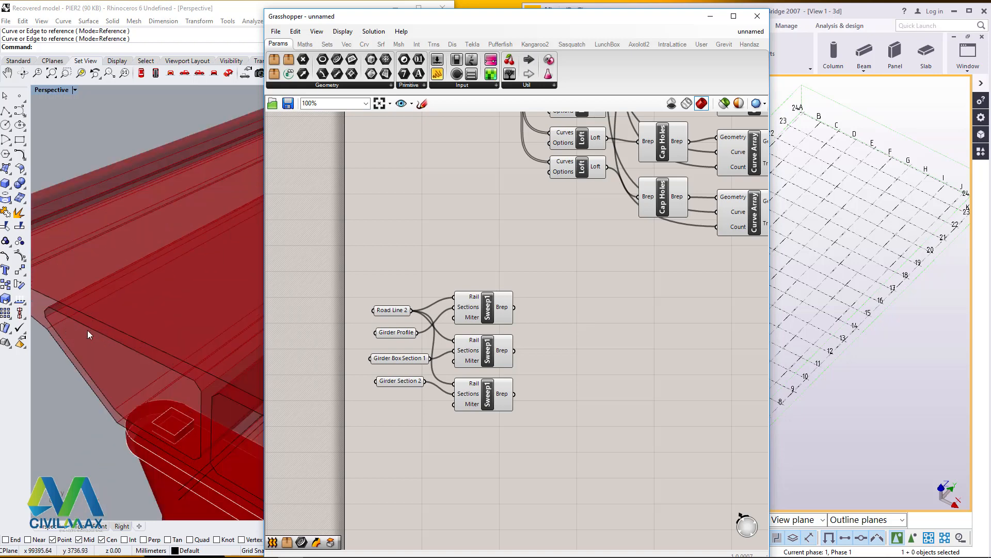
scroll(124, 331, down, 5)
scroll(145, 370, up, 5)
scroll(151, 371, down, 5)
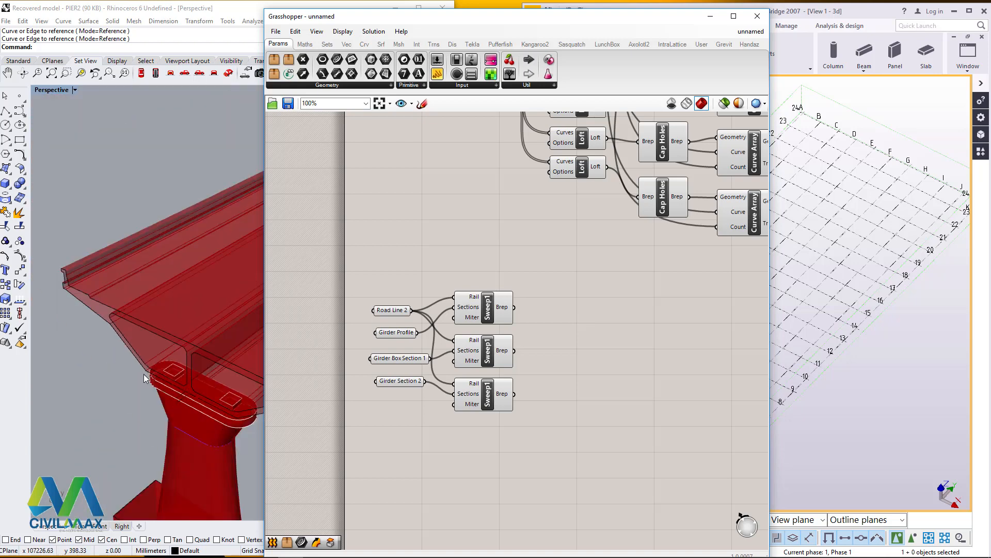
right_drag(164, 381, 191, 360)
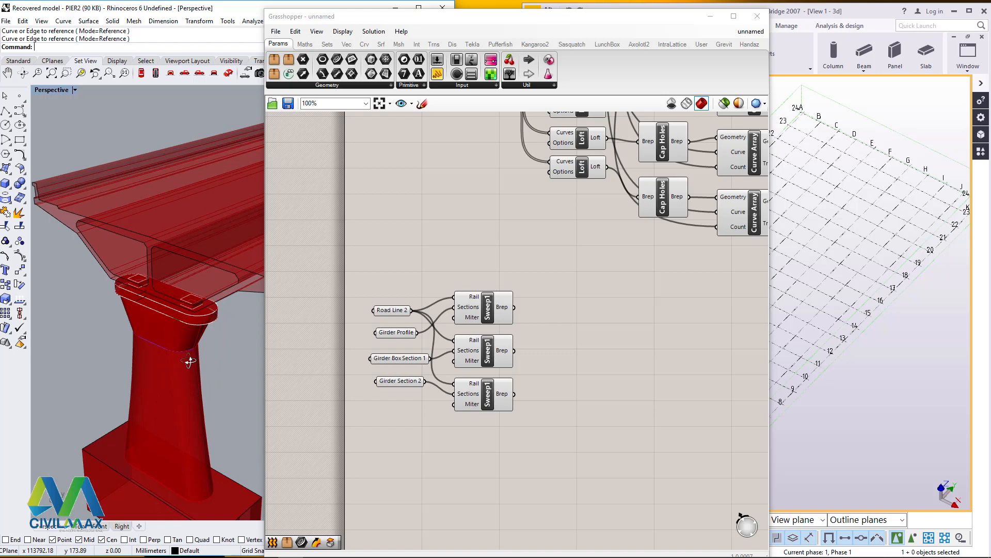
double_click(562, 312)
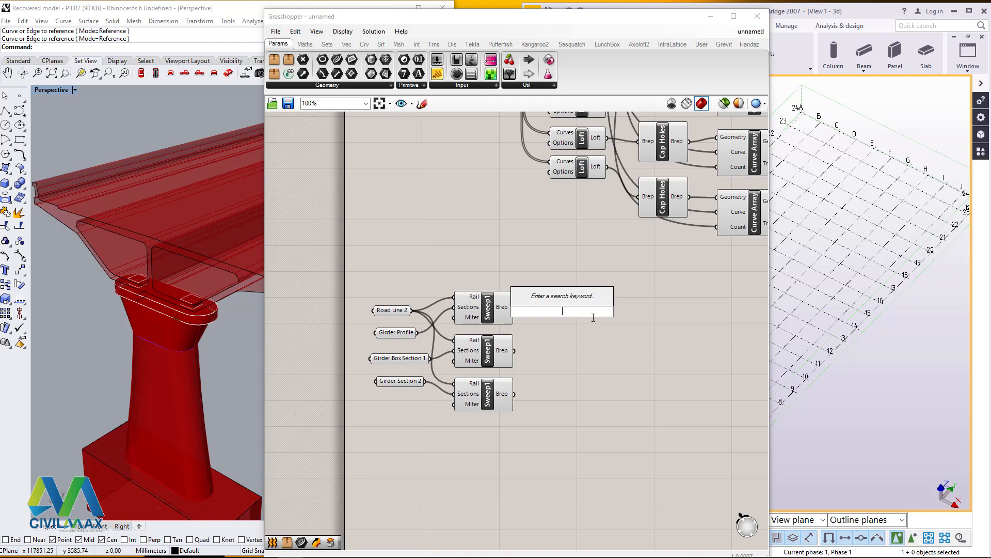
click(381, 44)
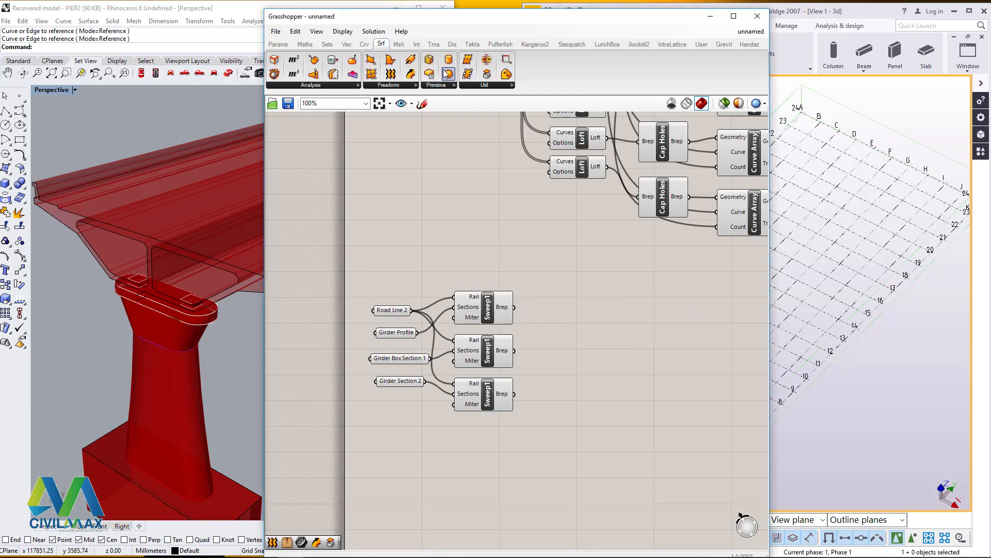
click(485, 75)
click(566, 304)
scroll(570, 307, up, 1)
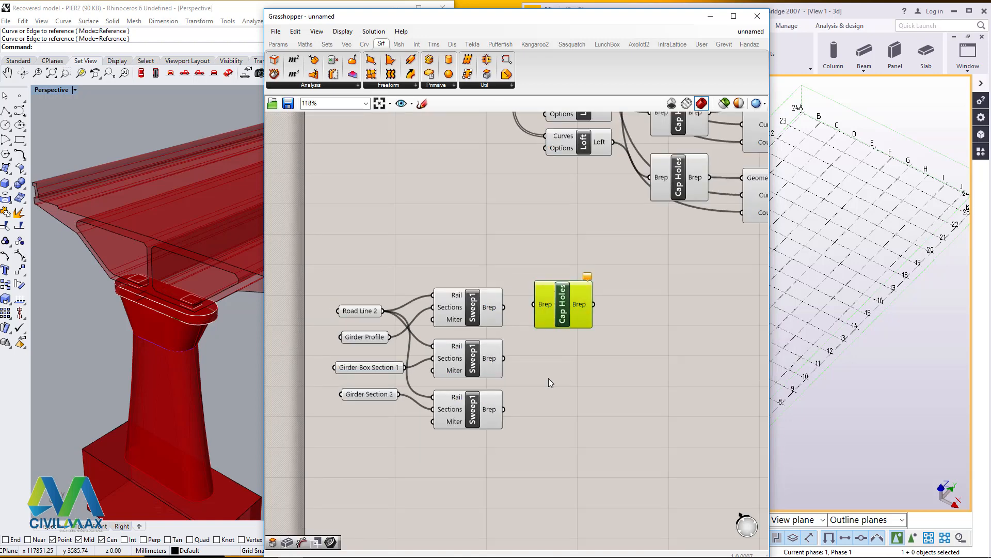
key(ctrl+v)
key(ctrl+v)
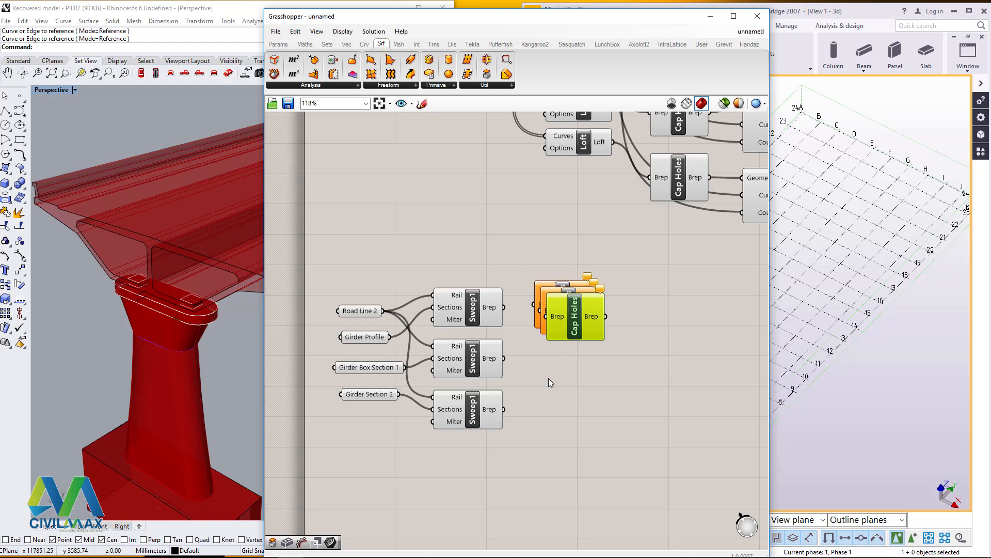
Spread the three Cap Holes components into an evenly spaced, vertically aligned column beside the sweeps
drag(565, 308, 562, 417)
click(563, 312)
drag(563, 312, 559, 365)
drag(632, 265, 536, 468)
click(567, 269)
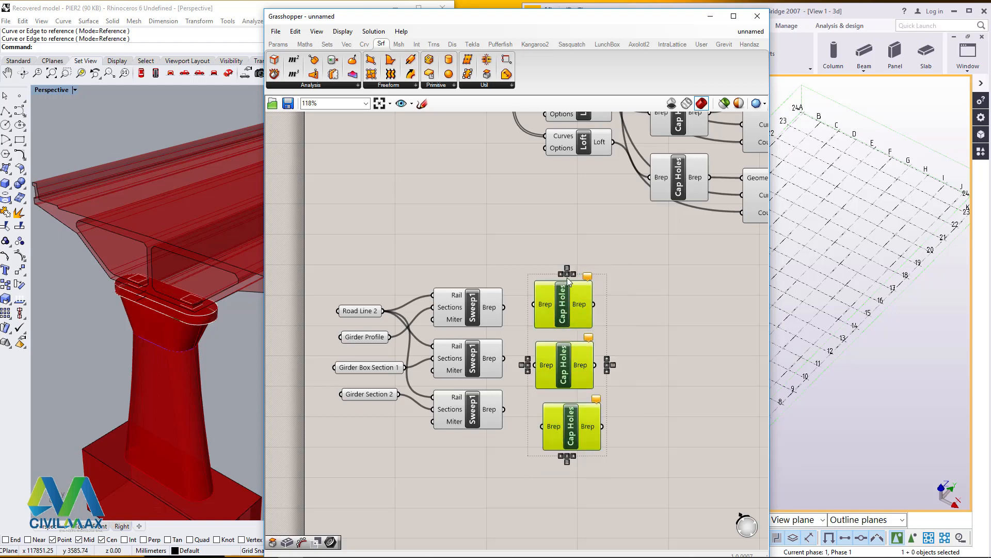
click(600, 247)
drag(609, 263, 531, 451)
click(569, 274)
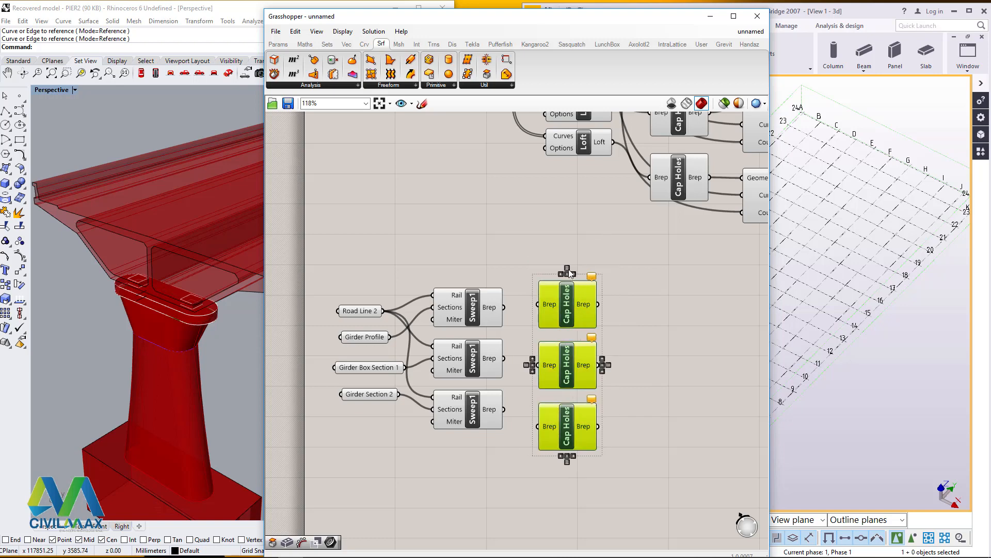
click(623, 250)
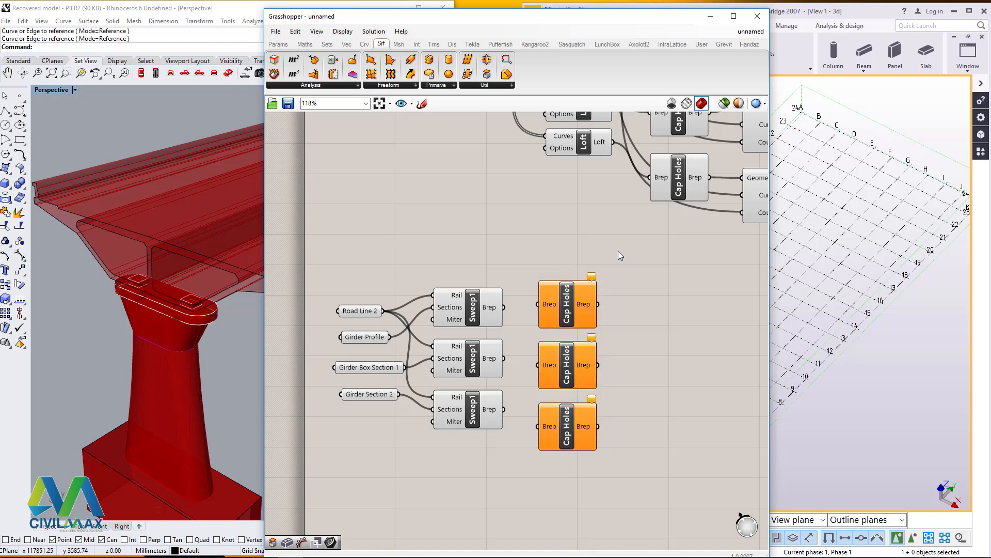
Connect the Brep output of each of the three Sweep1 components to the Brep input of its adjacent Cap Holes component
click(471, 310)
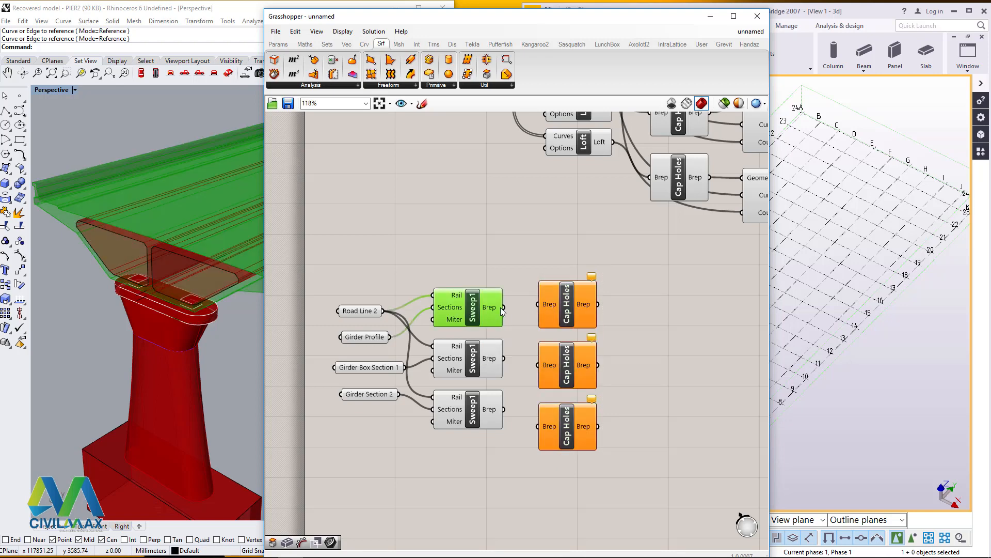
drag(518, 307, 537, 304)
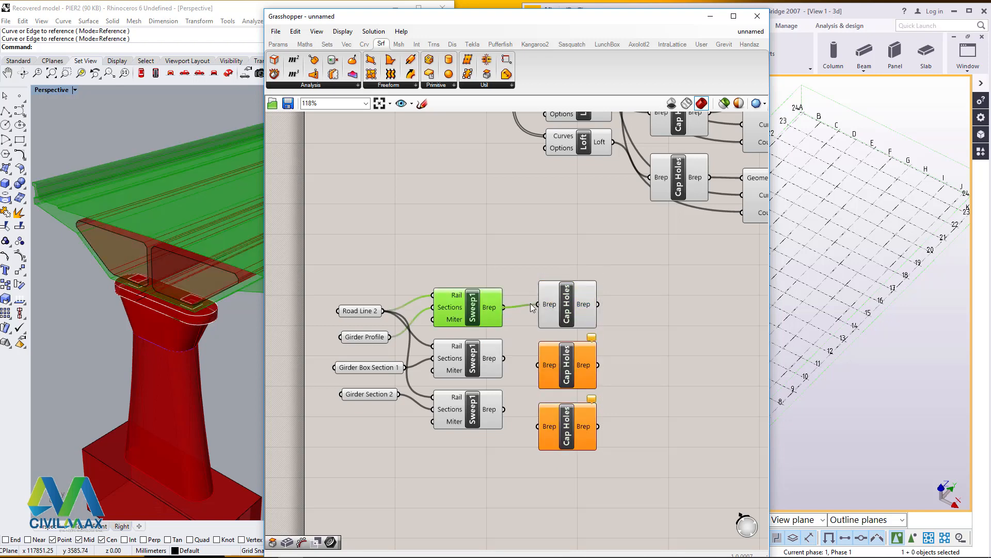
click(476, 366)
drag(505, 359, 538, 364)
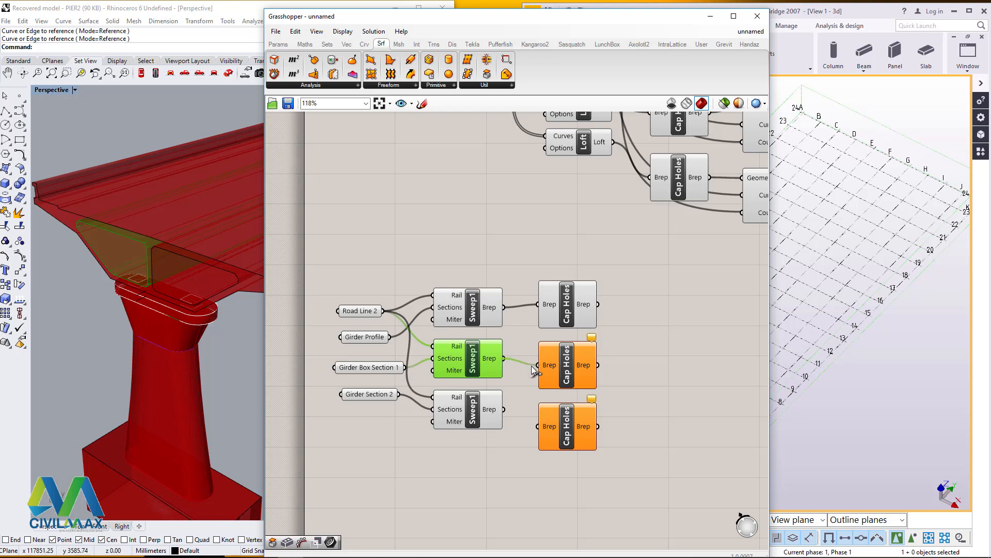
click(487, 408)
drag(507, 409, 538, 426)
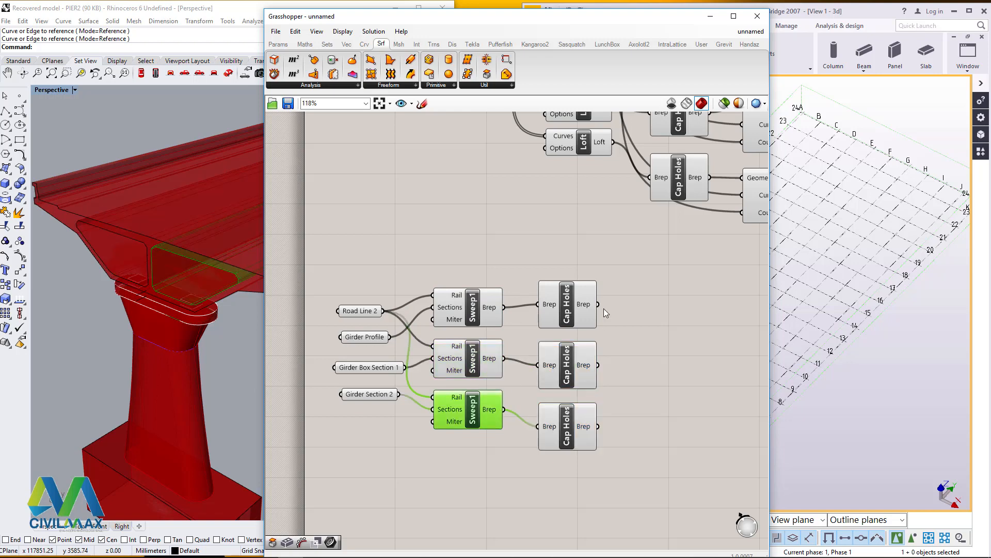
Move the three girder Cap Holes components together slightly up and closer to the Sweep1 column
drag(607, 273, 534, 455)
drag(576, 303, 563, 289)
click(622, 260)
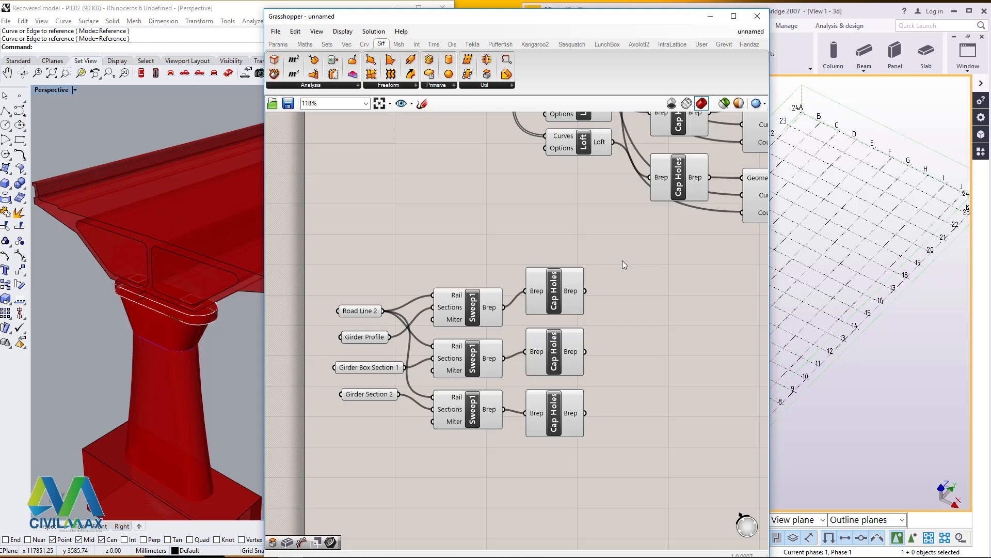
Place a Tekla concrete Item component beside the pier Curve Array column and paste six more copies of it
scroll(621, 261, down, 5)
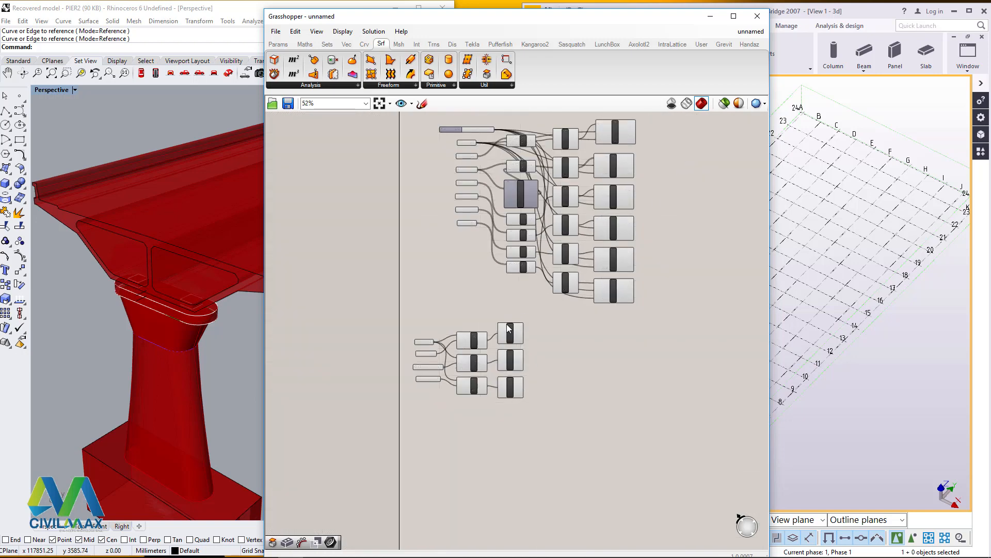
scroll(507, 323, down, 1)
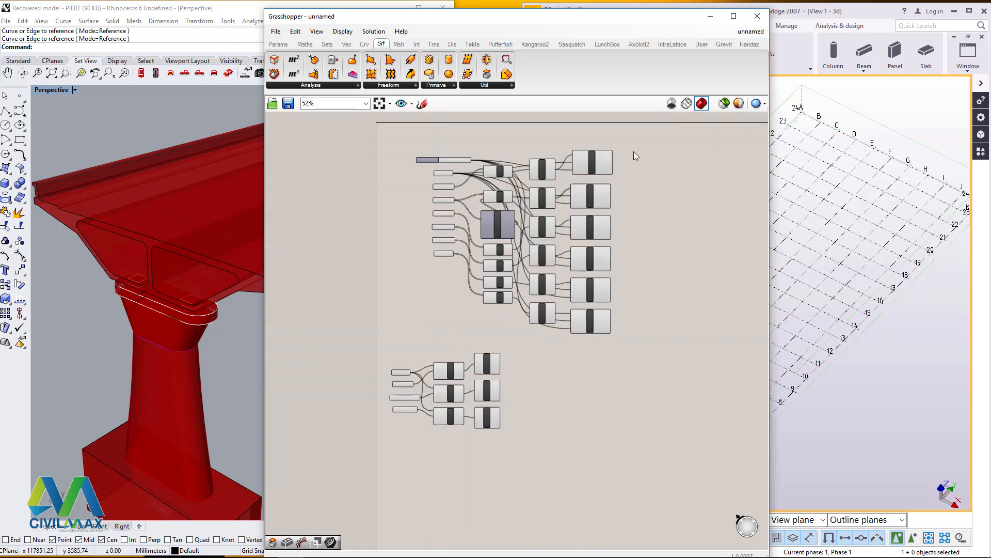
scroll(611, 159, up, 2)
scroll(905, 264, down, 4)
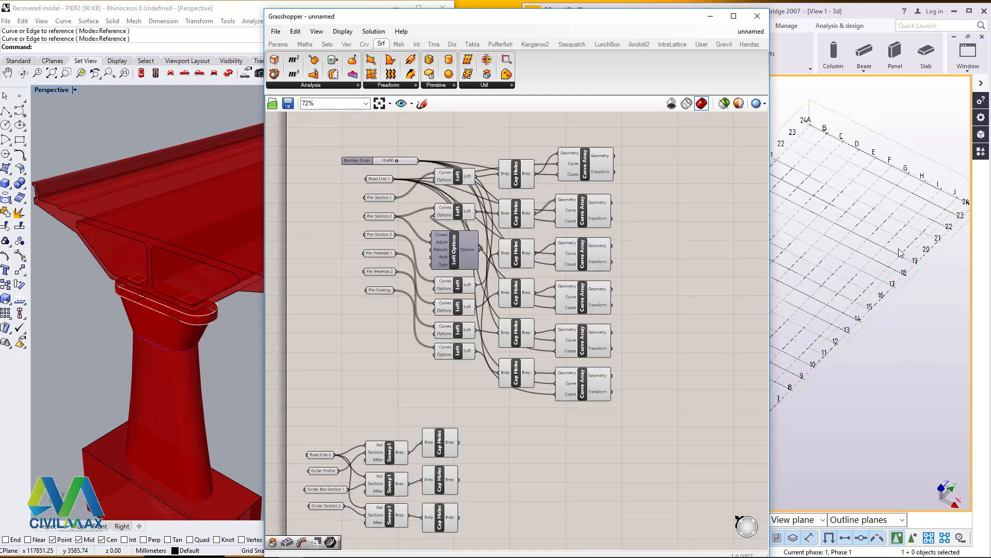
scroll(803, 328, up, 2)
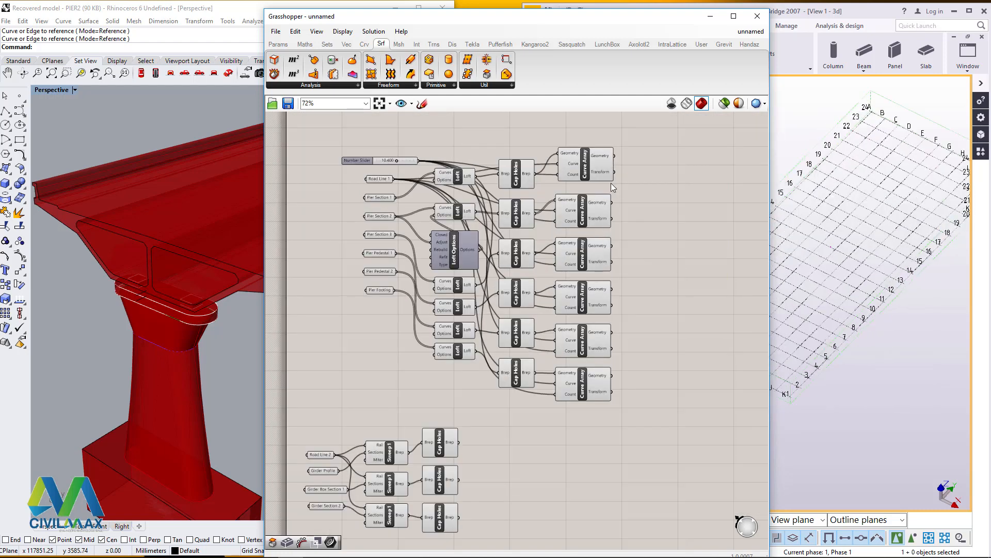
scroll(610, 159, up, 2)
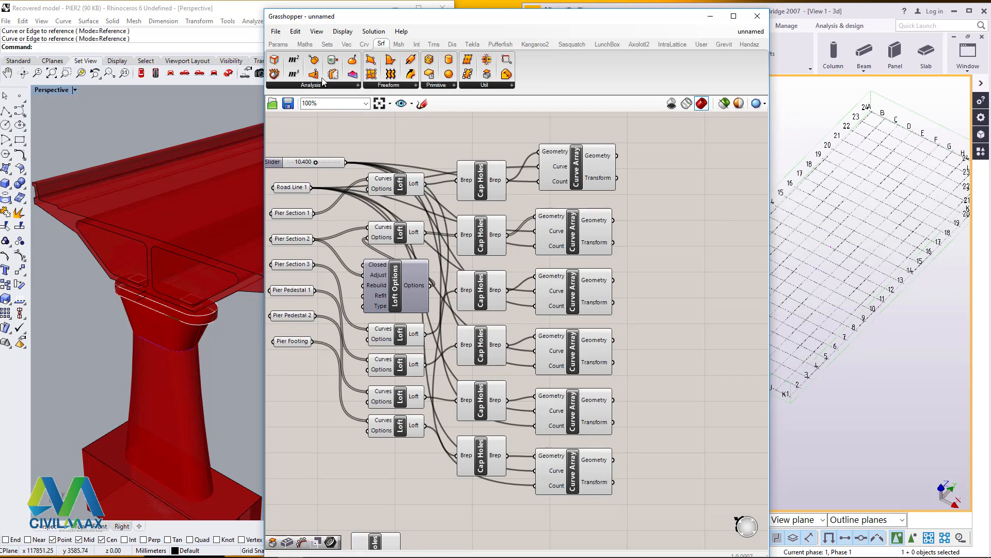
click(472, 44)
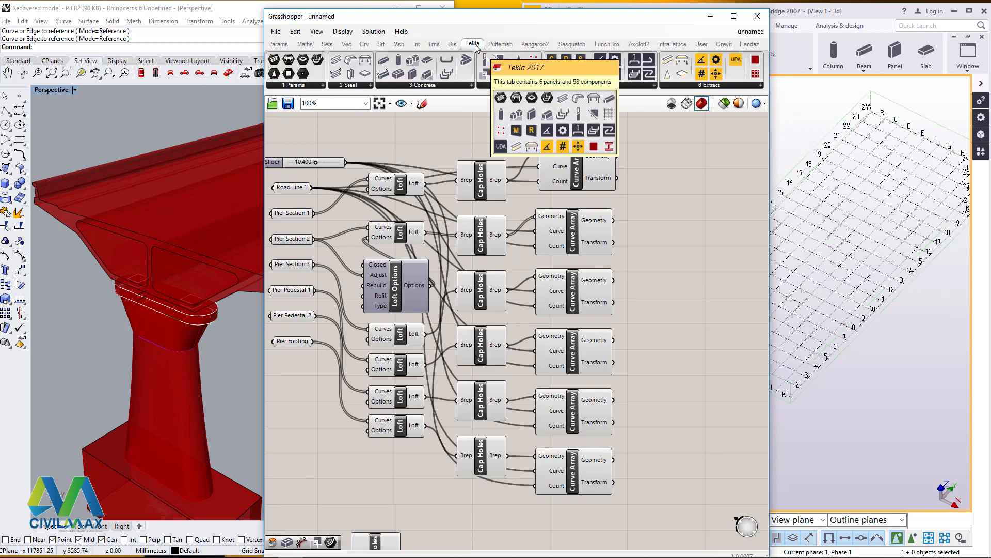
drag(408, 81, 695, 171)
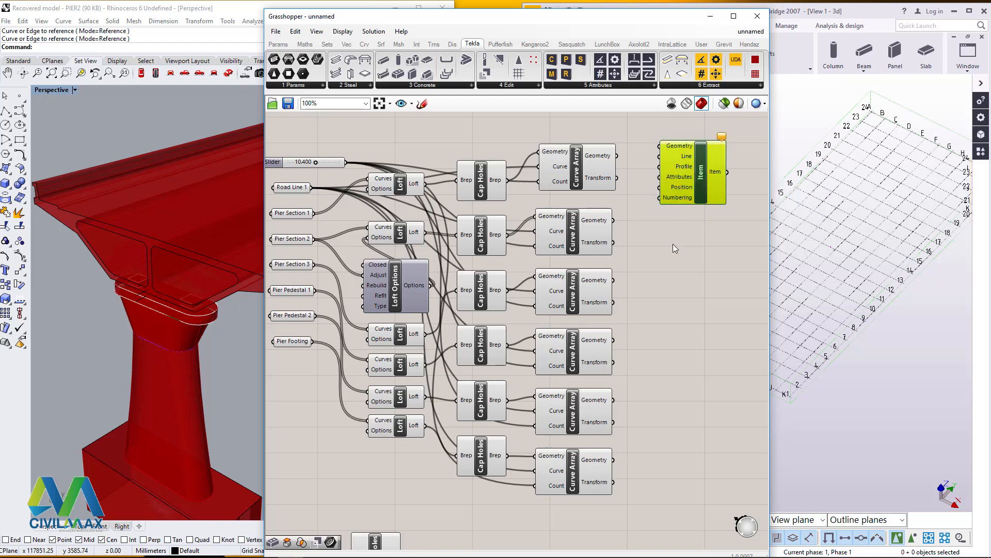
key(ctrl+v)
key(ctrl+v)
key(ctrl+v)
key(ctrl+v)
key(ctrl+v)
key(ctrl+v)
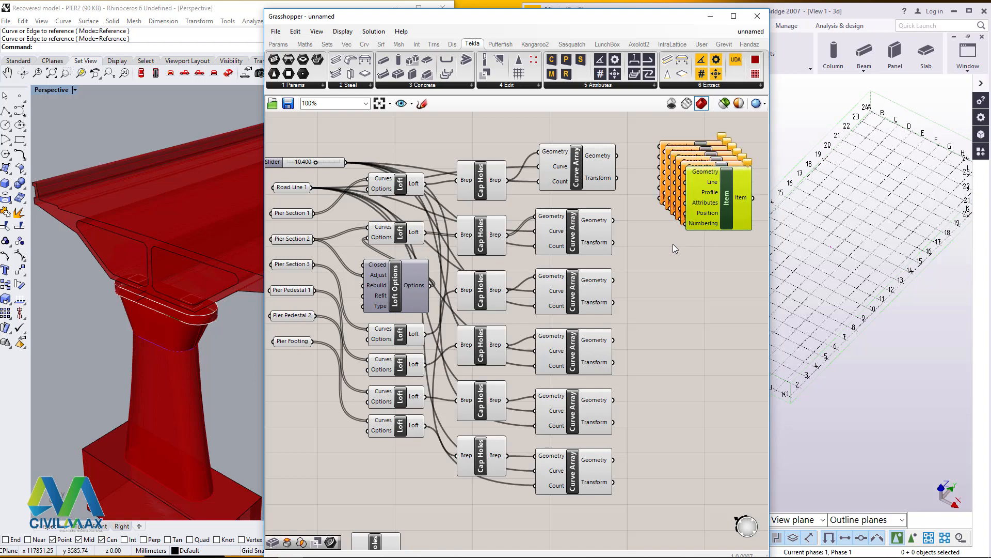
Pull four Item components out of the pasted stack and space them in a column beside the lower Curve Arrays
drag(704, 223, 669, 530)
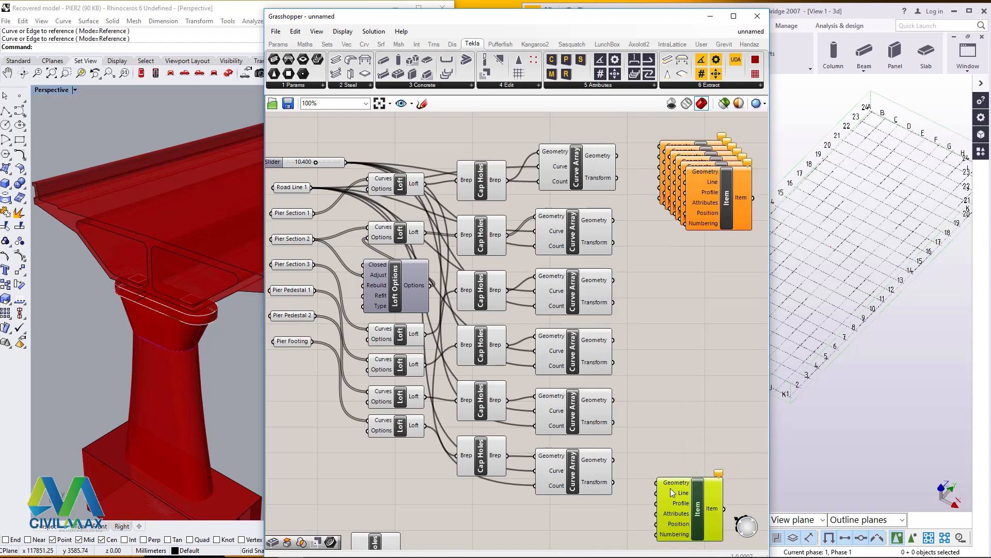
scroll(519, 233, down, 3)
scroll(654, 396, up, 2)
drag(618, 410, 613, 428)
drag(634, 157, 596, 300)
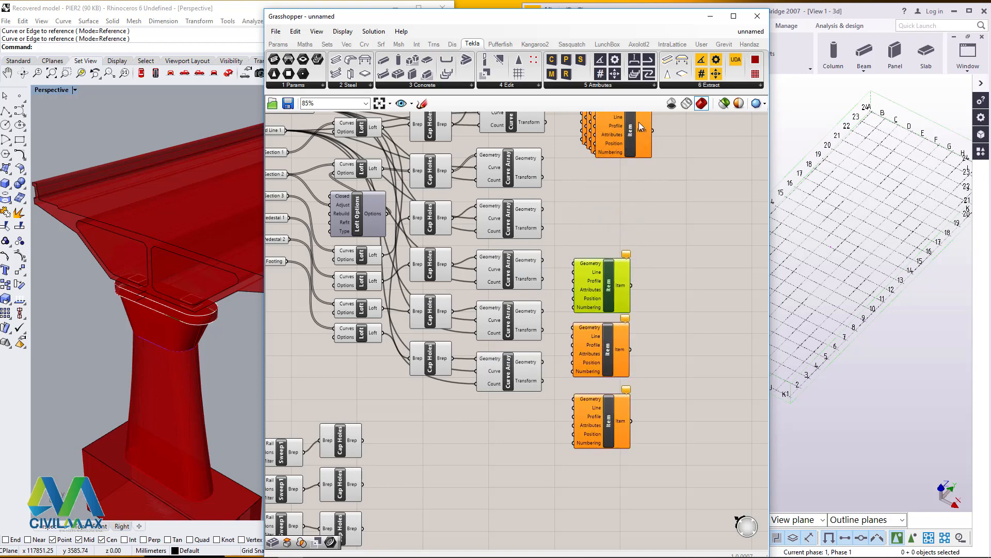
drag(639, 123, 617, 214)
Shift the four spaced Item components further down to make room above them for the remaining copies
drag(661, 266, 592, 416)
click(596, 315)
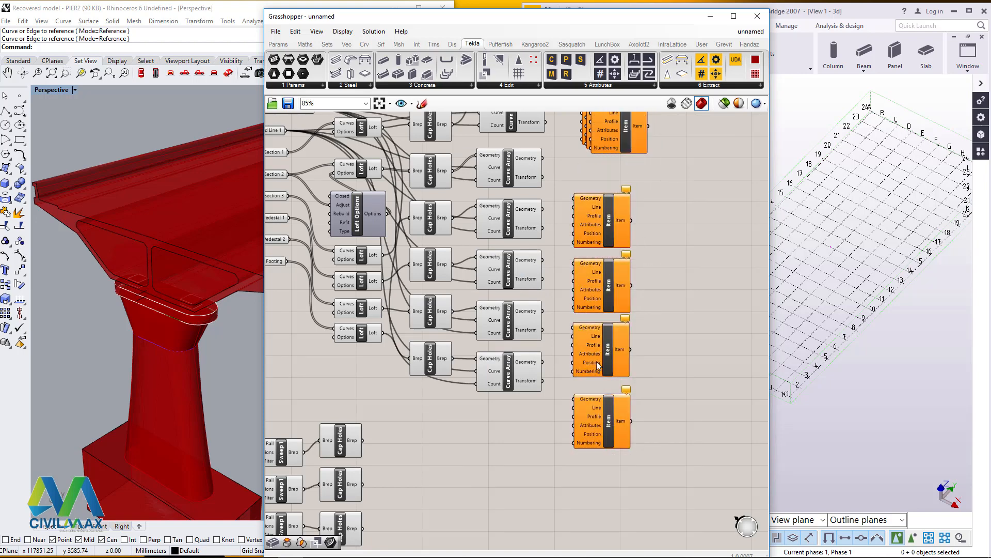
drag(670, 265, 569, 417)
drag(598, 335, 598, 399)
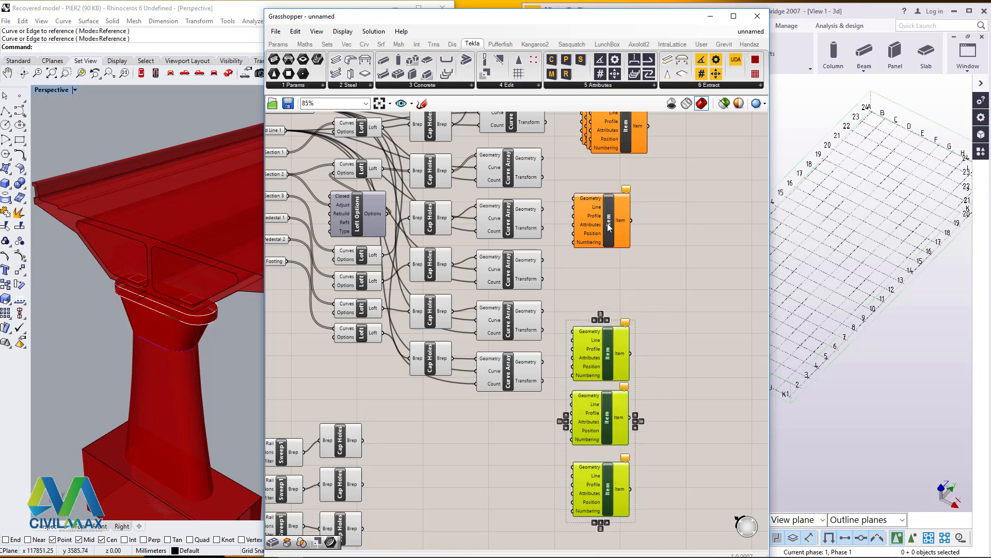
click(668, 227)
drag(609, 223, 599, 289)
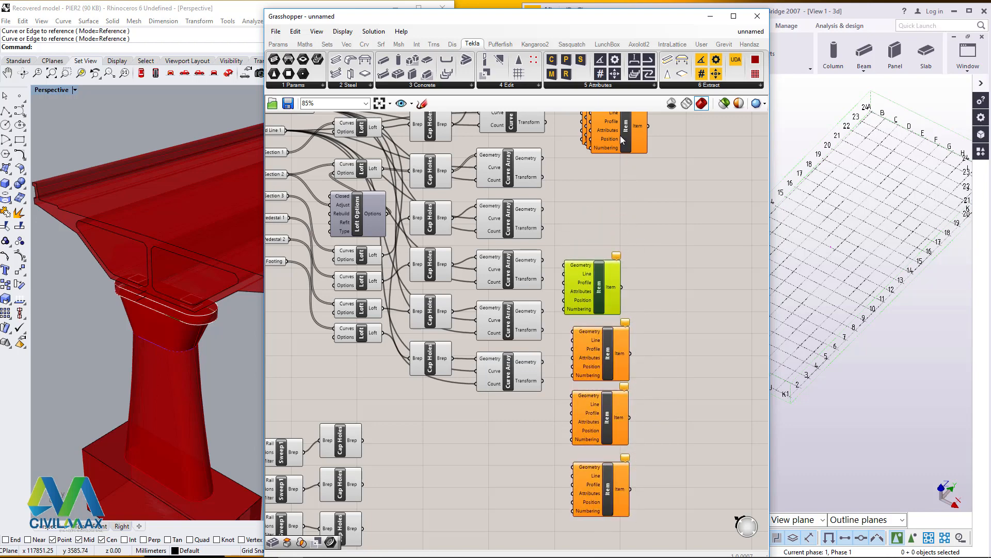
Separate the three remaining stacked Item components and place them one below another at the head of the column
drag(621, 136, 593, 229)
scroll(580, 367, down, 2)
scroll(602, 214, up, 2)
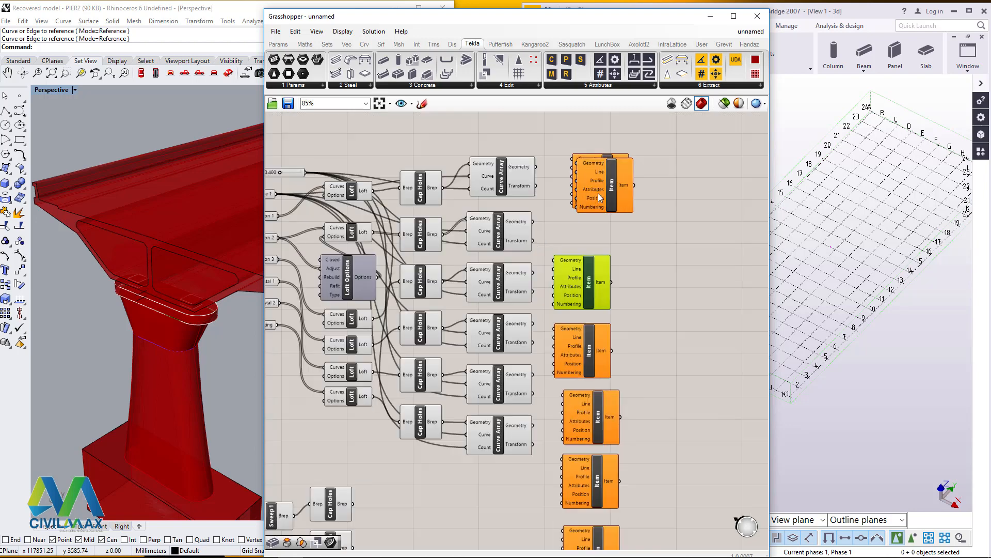
scroll(598, 195, up, 1)
drag(607, 188, 689, 256)
drag(594, 170, 572, 148)
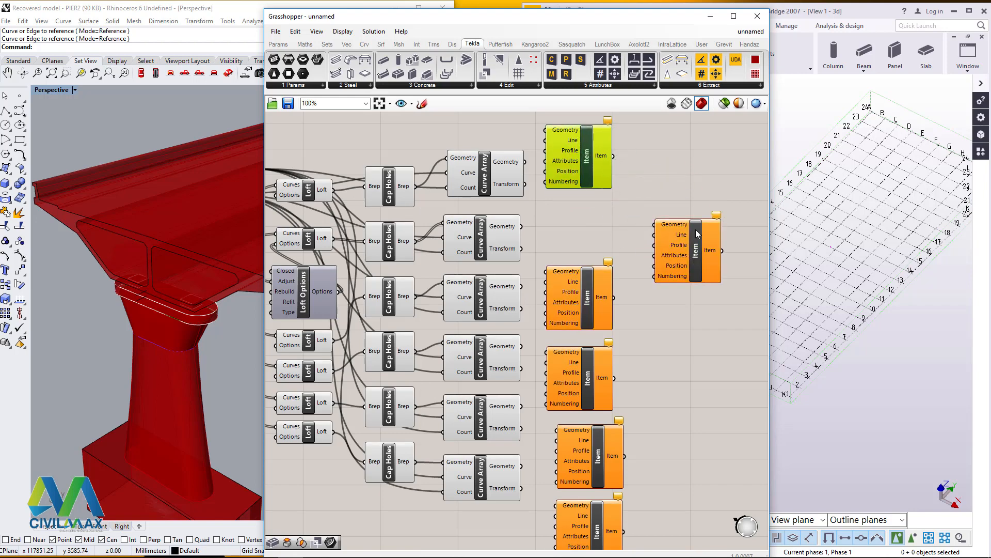
drag(698, 233, 589, 209)
Align the seven Item components vertically and distribute them evenly
scroll(537, 196, down, 3)
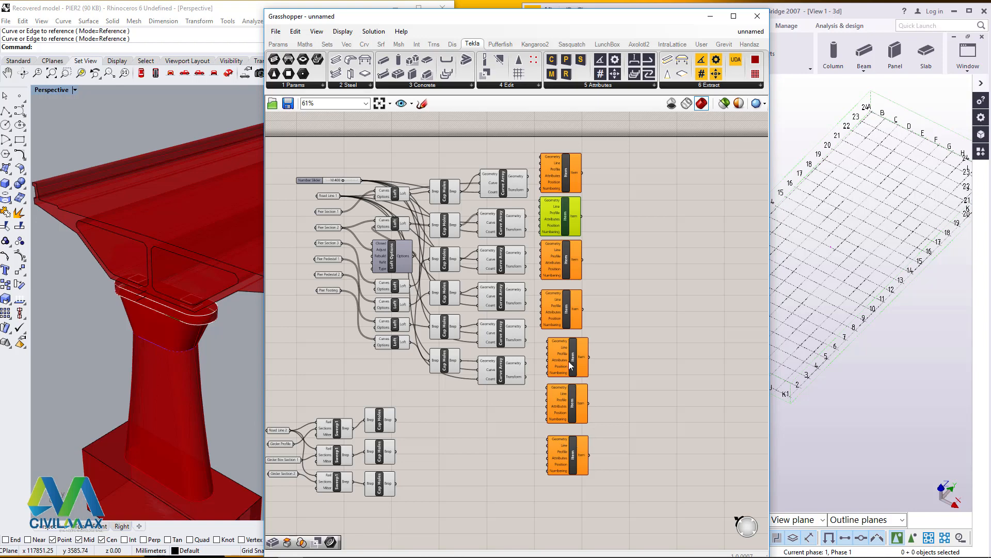
drag(615, 485, 568, 153)
click(565, 147)
click(564, 140)
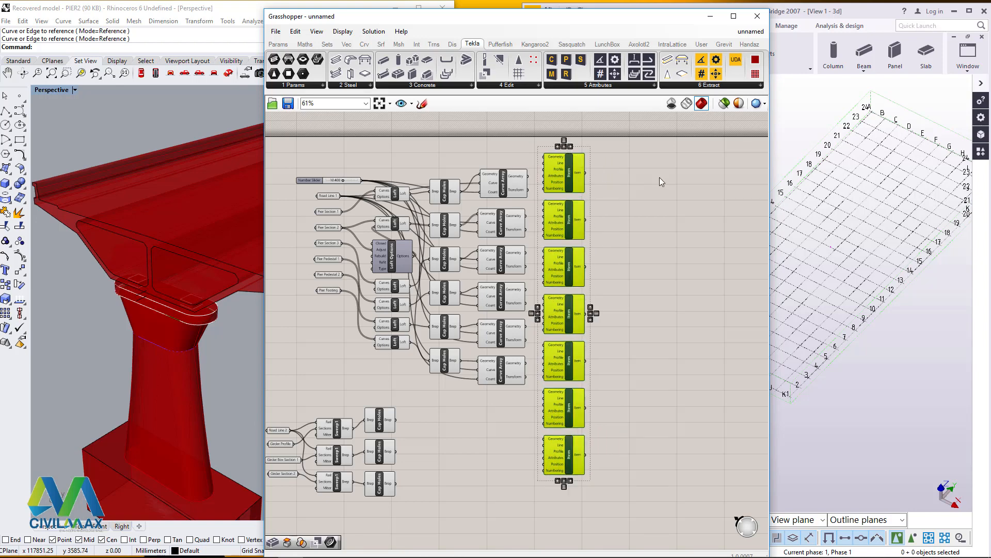
click(659, 185)
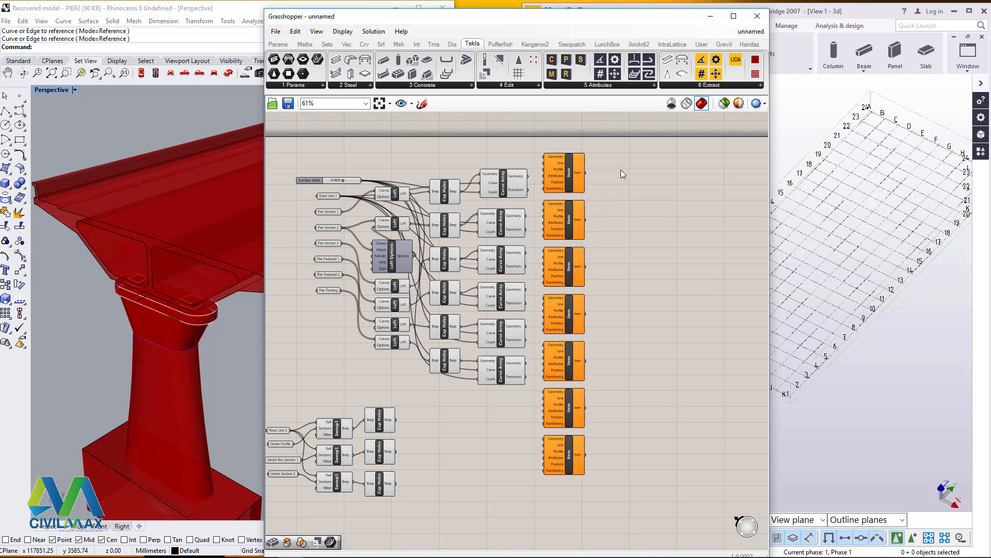
Delete the topmost Item component and move the remaining six up beside the Curve Array column
click(556, 181)
key(Delete)
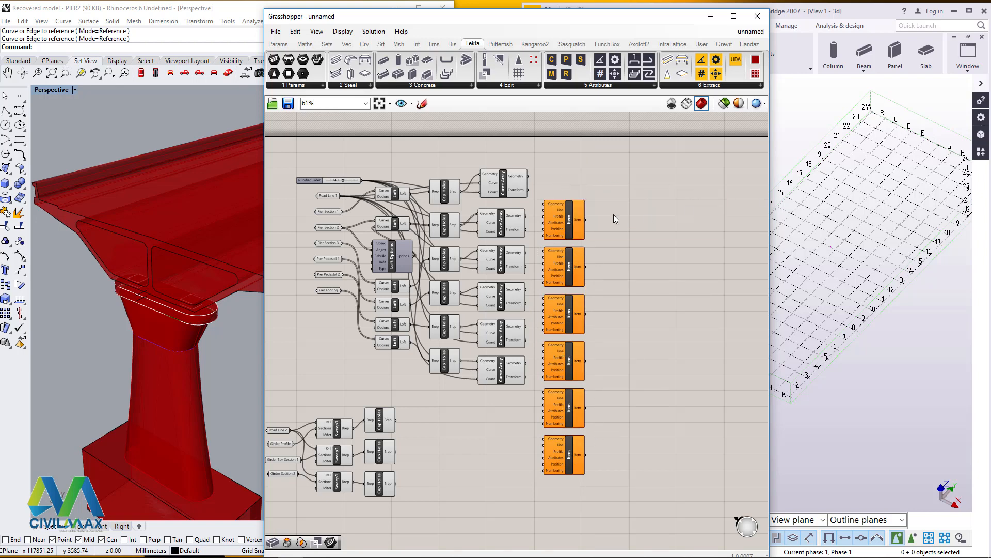
drag(623, 184, 544, 533)
drag(570, 317, 570, 276)
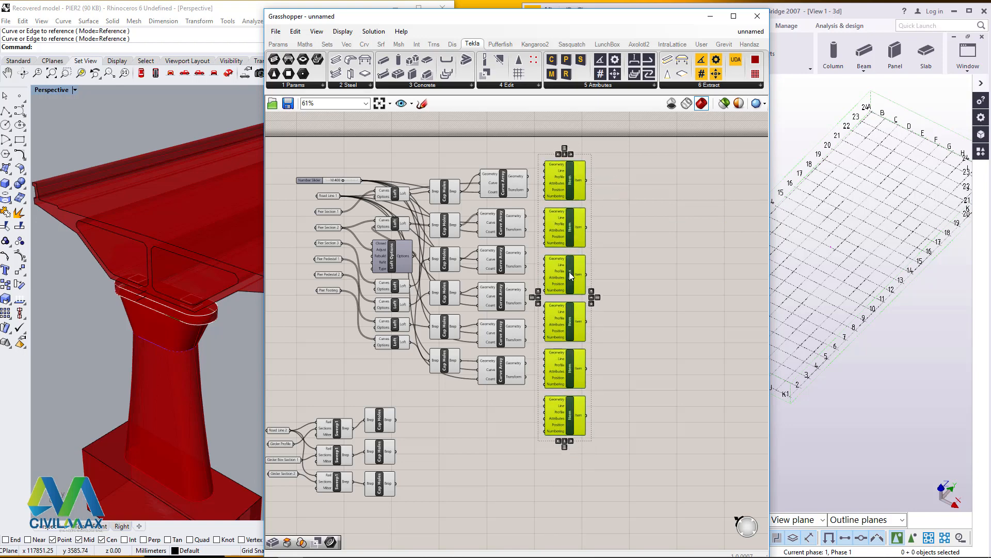
click(685, 214)
Connect the first Curve Array's Geometry output to the first Item component's Geometry input
scroll(546, 162, up, 5)
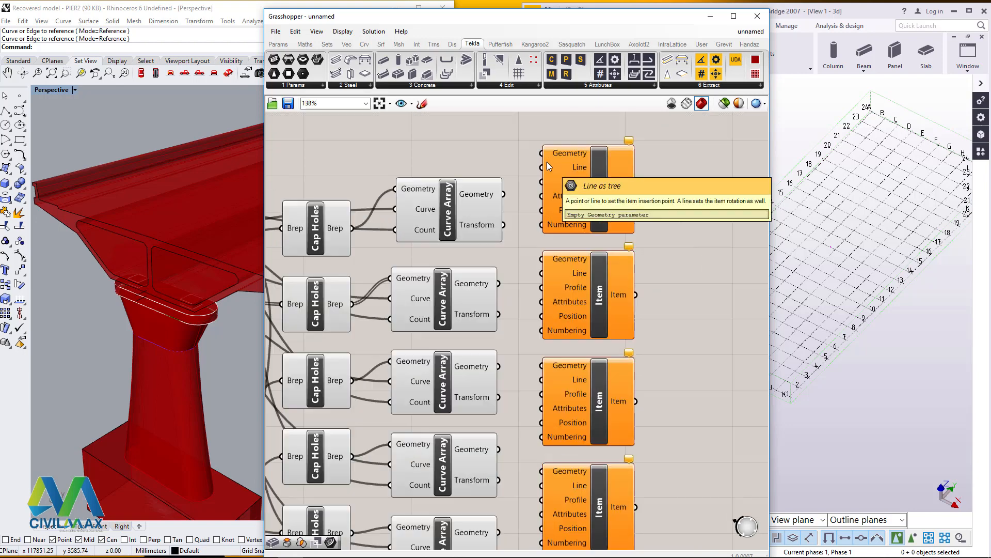
scroll(438, 234, down, 1)
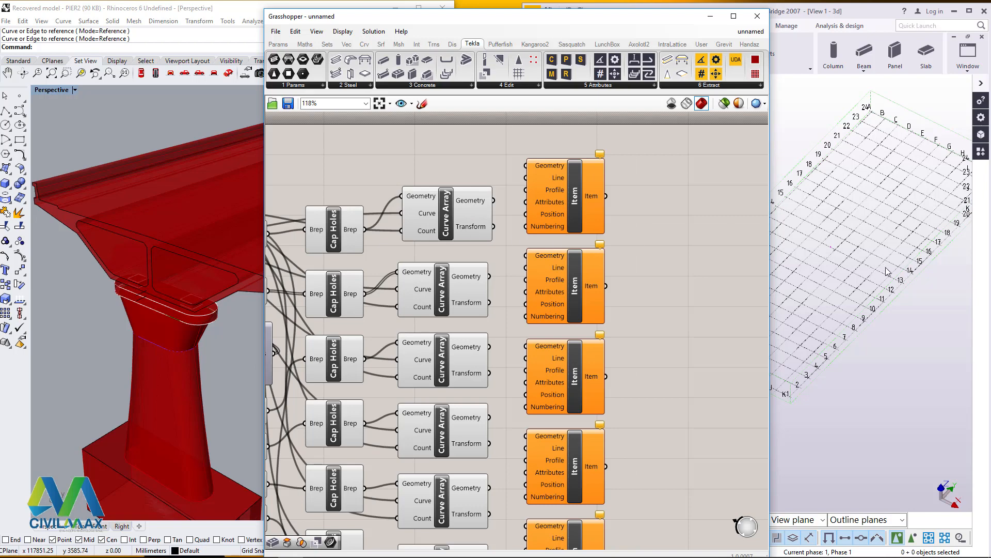
scroll(921, 269, down, 3)
scroll(841, 305, up, 1)
scroll(840, 309, up, 1)
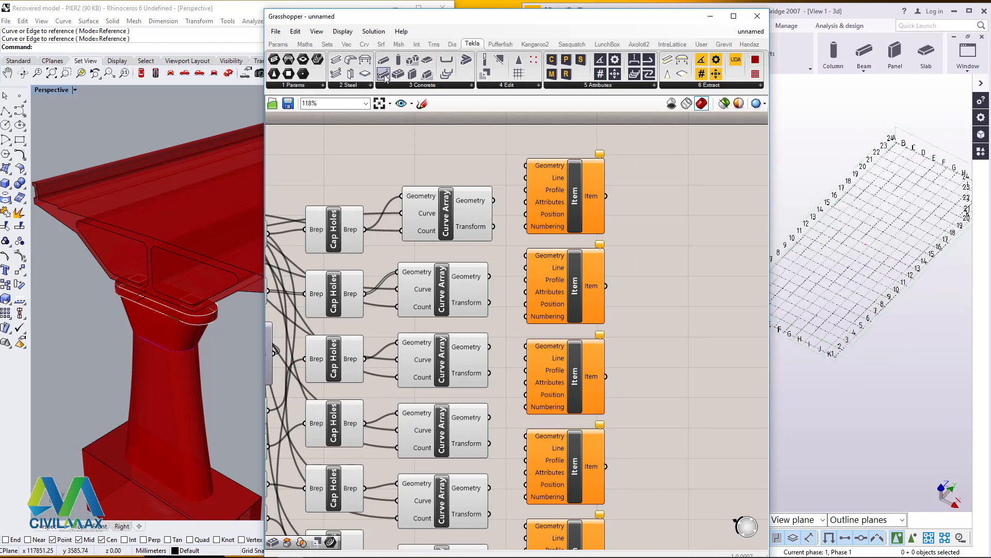
scroll(847, 248, up, 2)
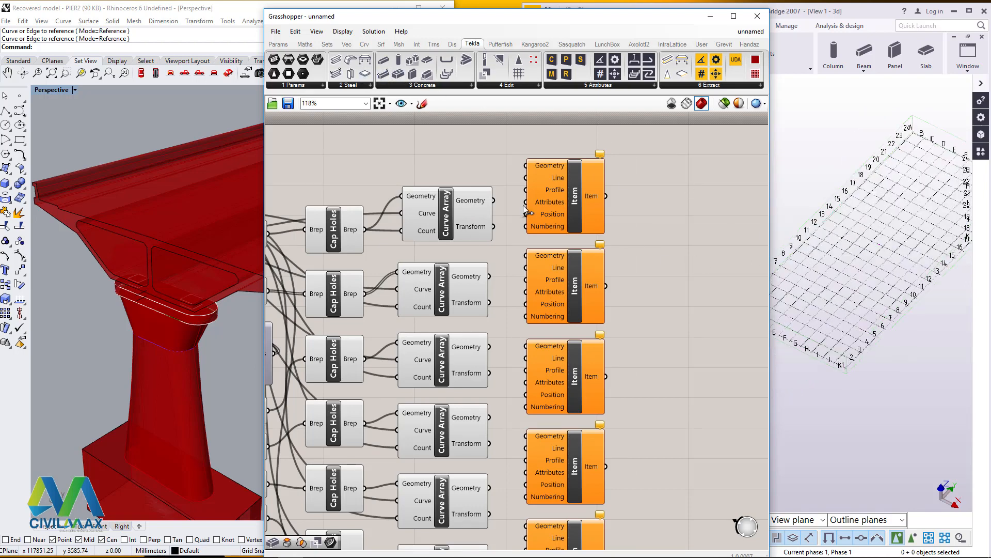
click(474, 214)
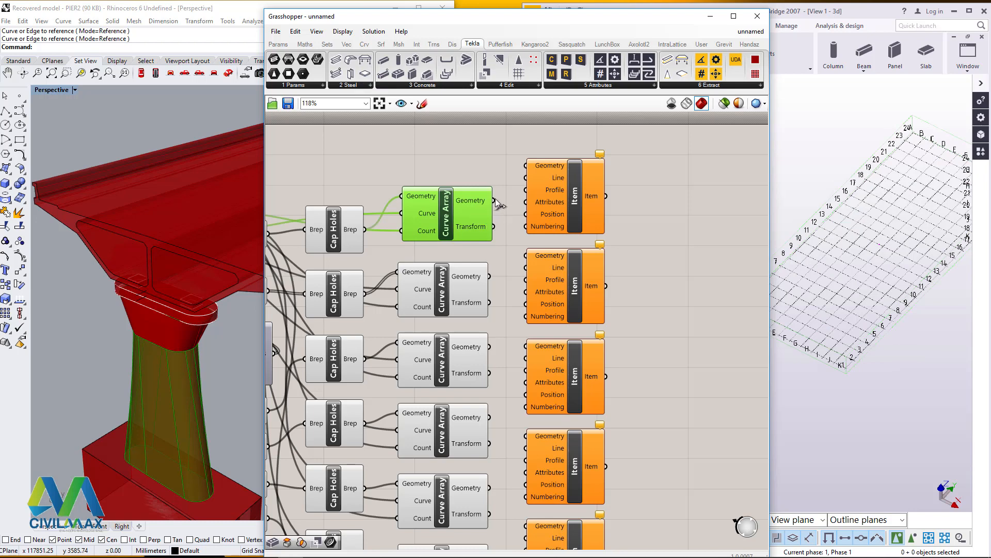
drag(497, 201, 526, 166)
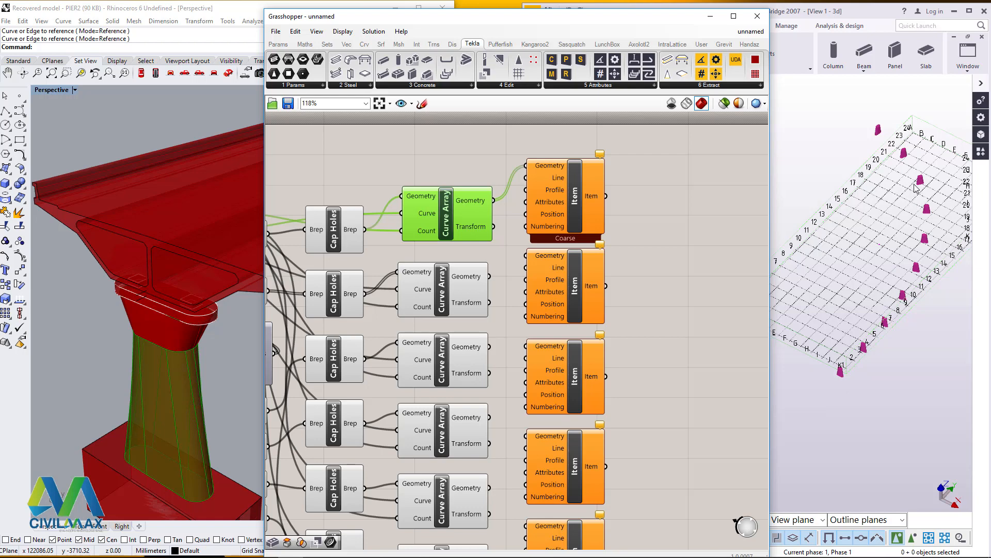
Connect the Geometry outputs of the second, third and fourth Curve Arrays to the Geometry inputs of the matching Item components
click(466, 297)
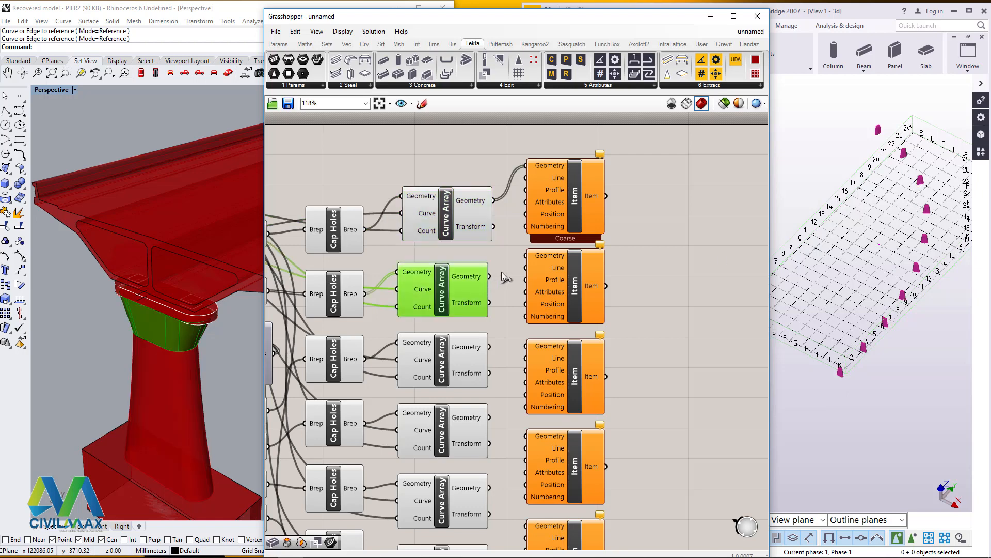
drag(519, 260, 526, 256)
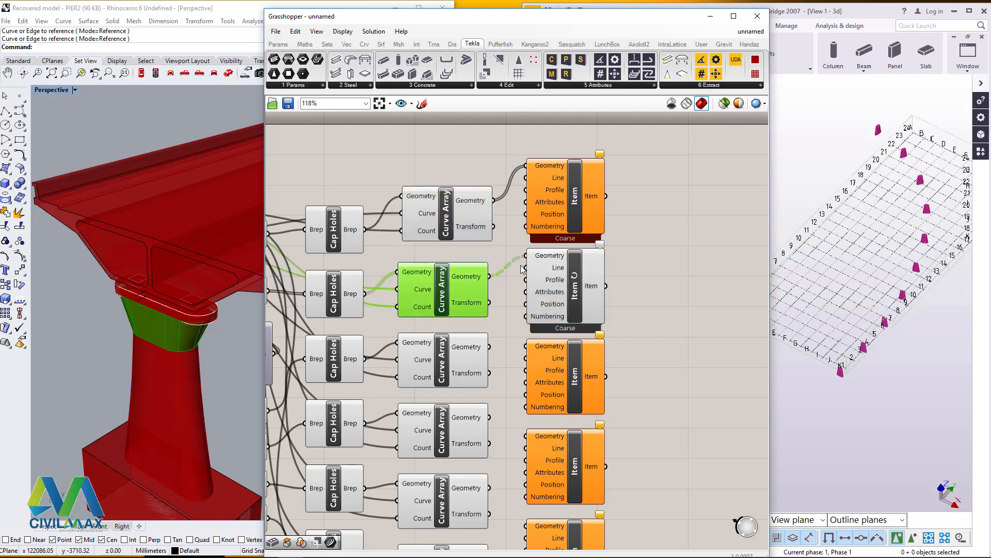
click(470, 362)
drag(489, 347, 525, 346)
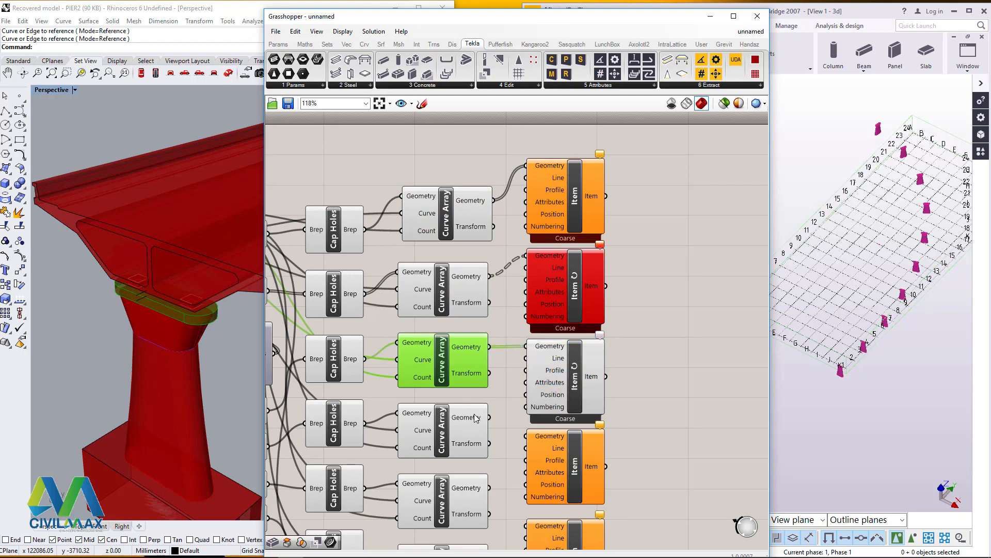
click(476, 418)
drag(489, 417, 526, 435)
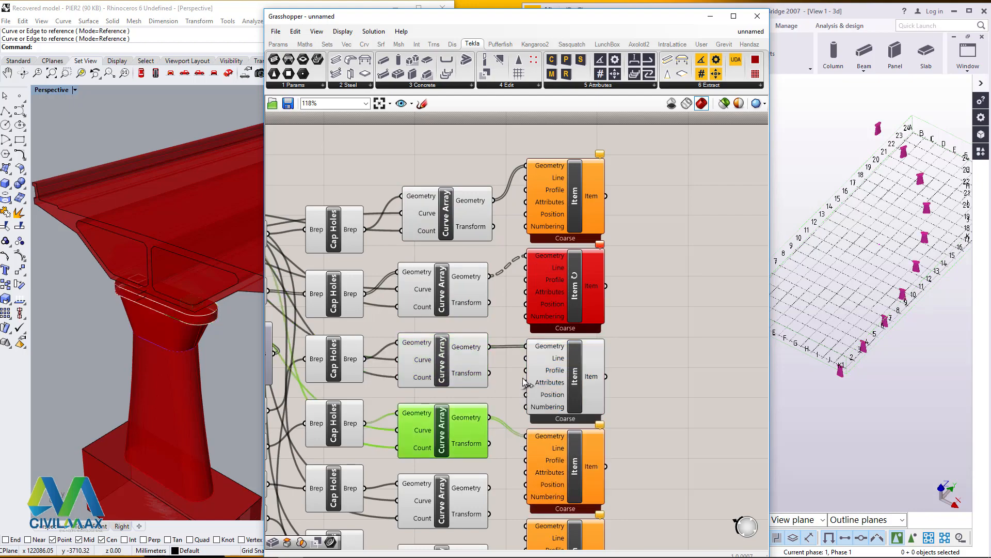
Connect the Geometry outputs of the fifth and sixth Curve Arrays to the Geometry inputs of the matching Item components
scroll(524, 382, down, 4)
scroll(553, 373, up, 6)
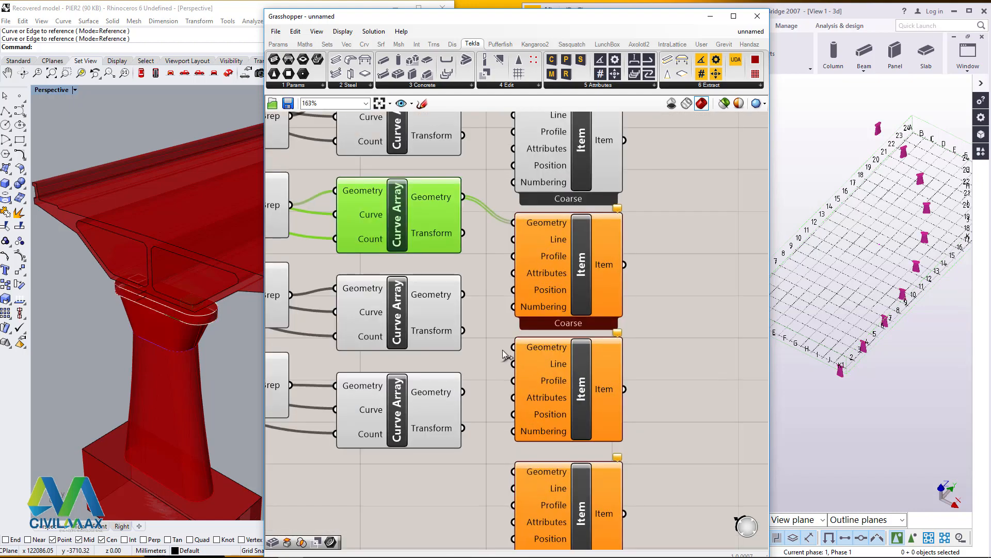
click(431, 312)
drag(493, 338, 512, 347)
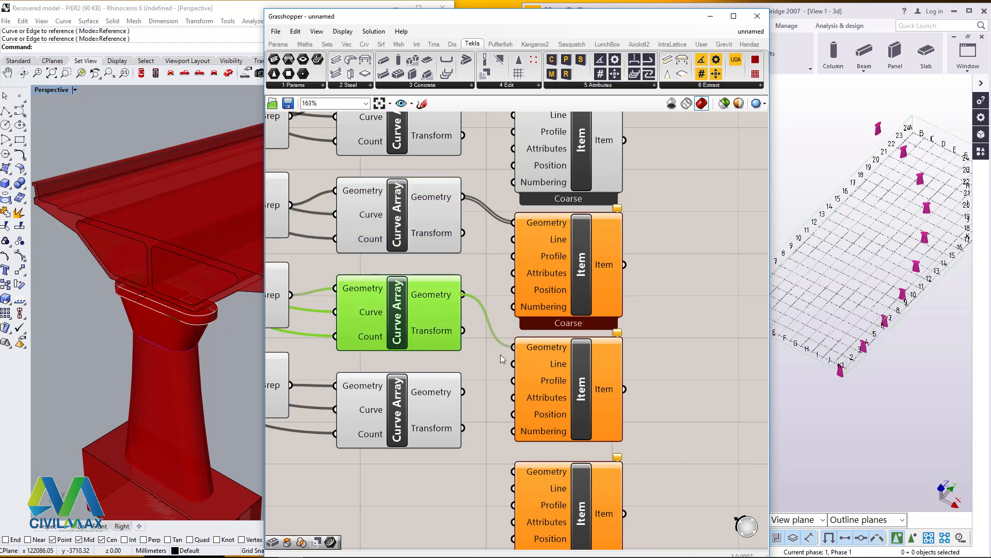
click(442, 405)
scroll(476, 395, down, 4)
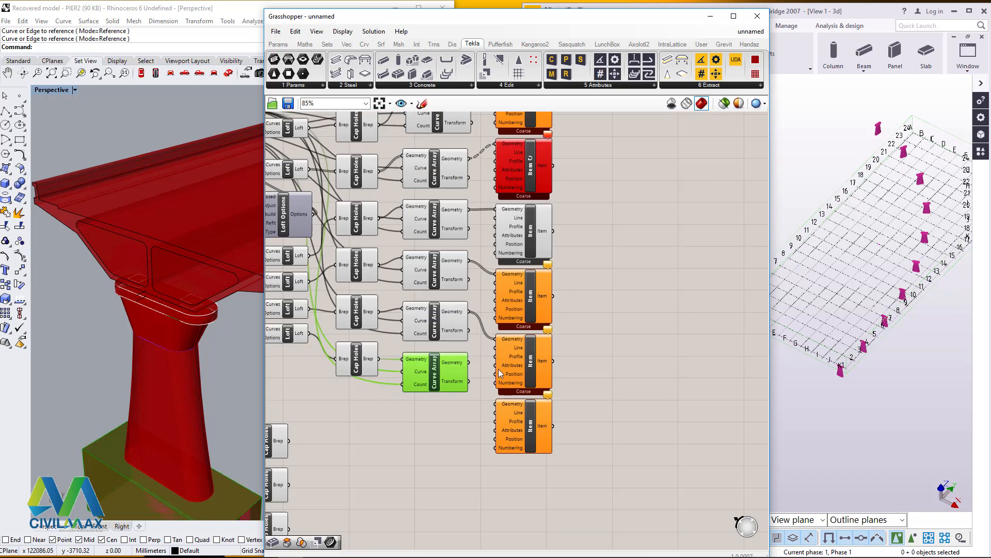
scroll(497, 368, up, 3)
drag(452, 335, 493, 398)
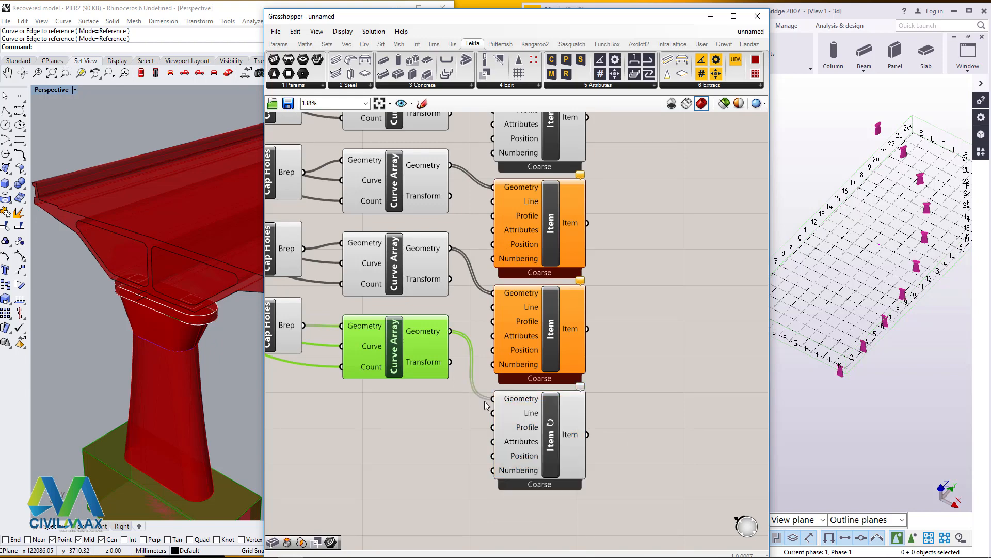
Copy the bottommost pier Item component and place the copy beside the girder's Cap Holes components
scroll(834, 380, up, 3)
scroll(834, 380, up, 6)
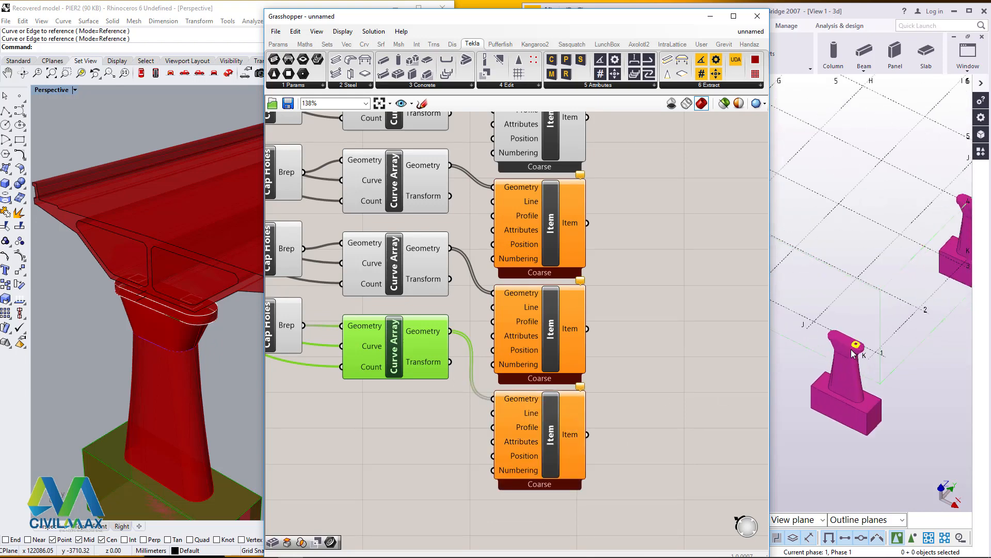
scroll(843, 353, down, 8)
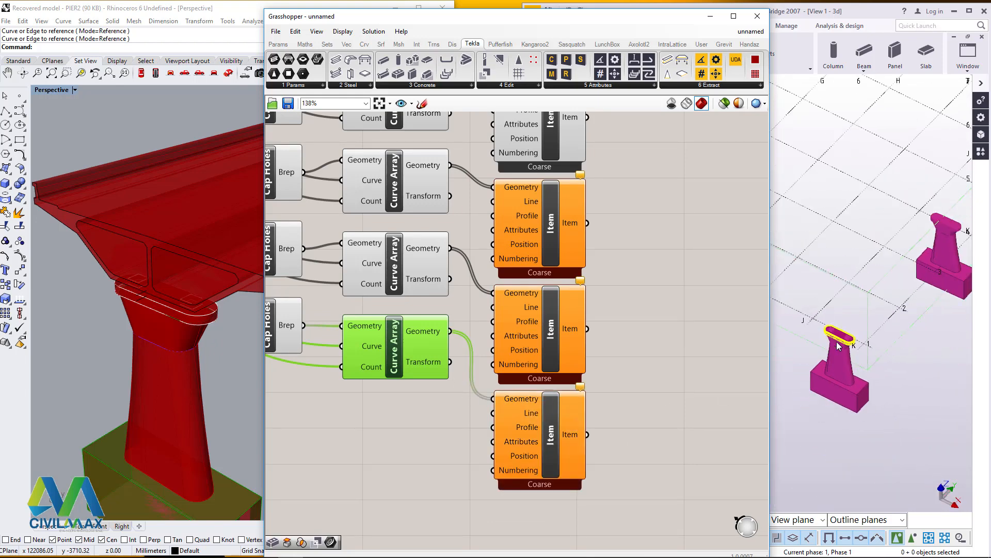
scroll(456, 294, down, 5)
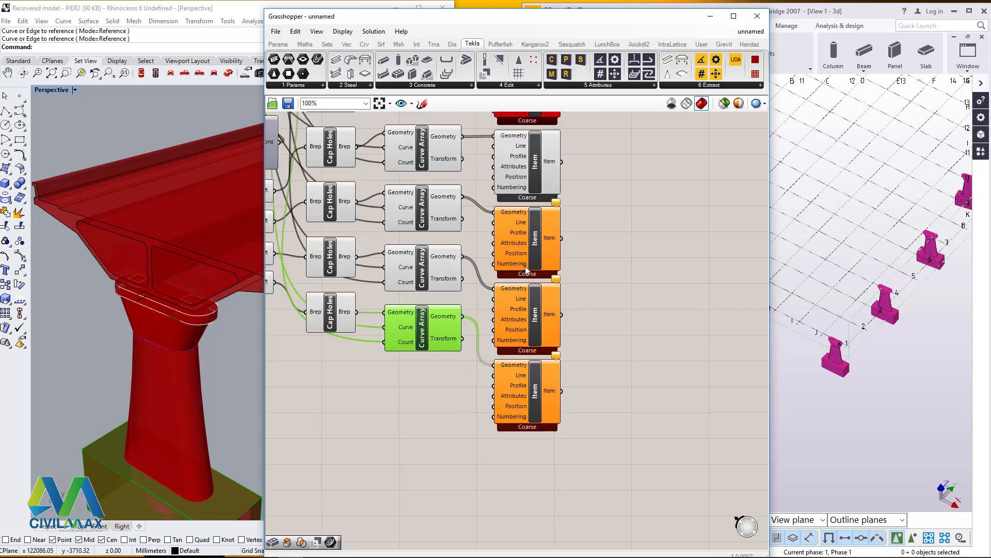
scroll(325, 365, up, 3)
scroll(324, 364, up, 5)
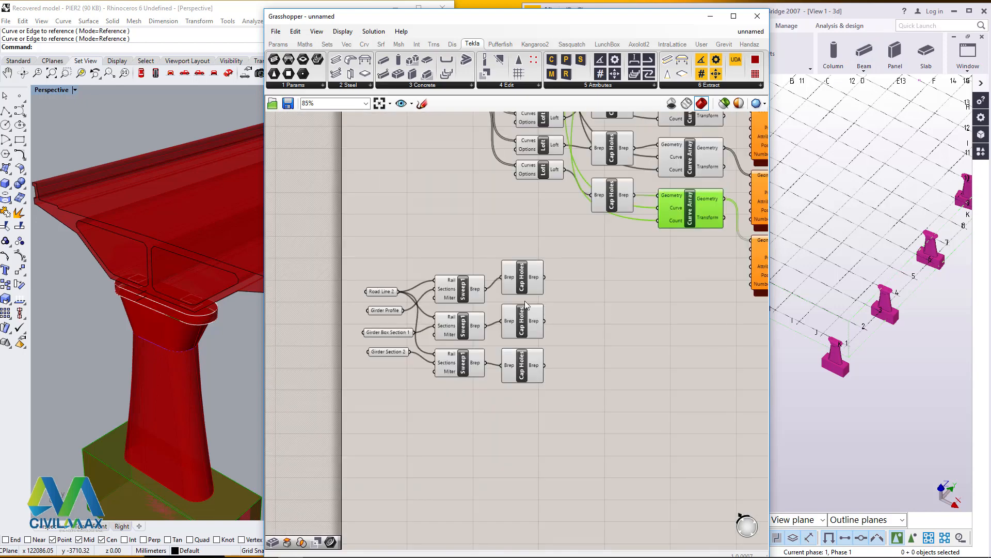
click(646, 252)
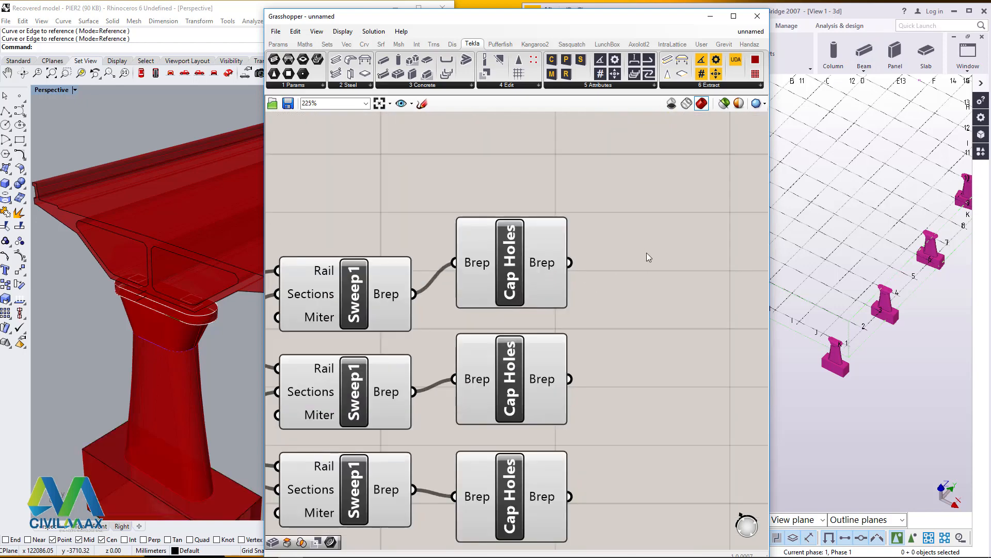
scroll(490, 287, down, 6)
scroll(682, 253, up, 2)
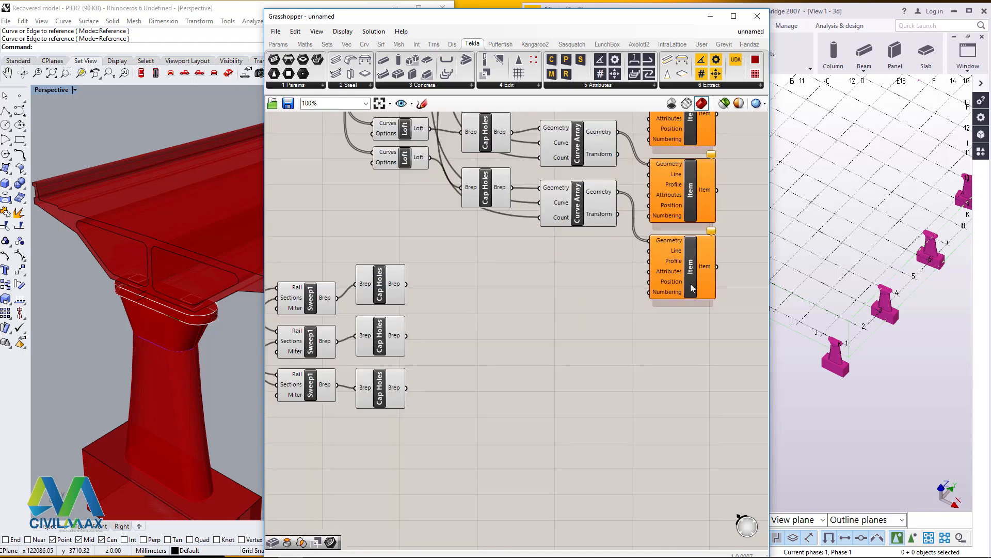
click(694, 276)
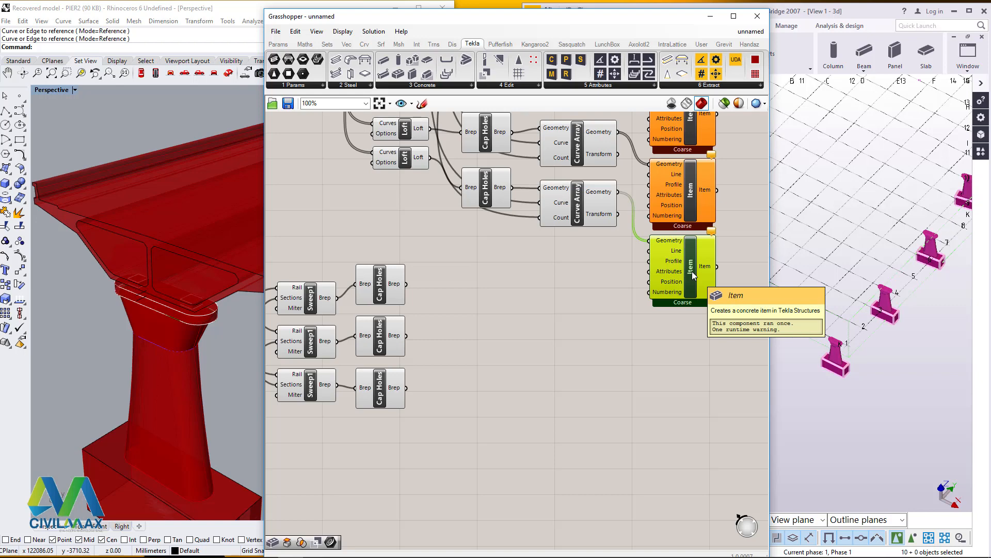
alt+drag(692, 272, 475, 297)
scroll(415, 274, up, 3)
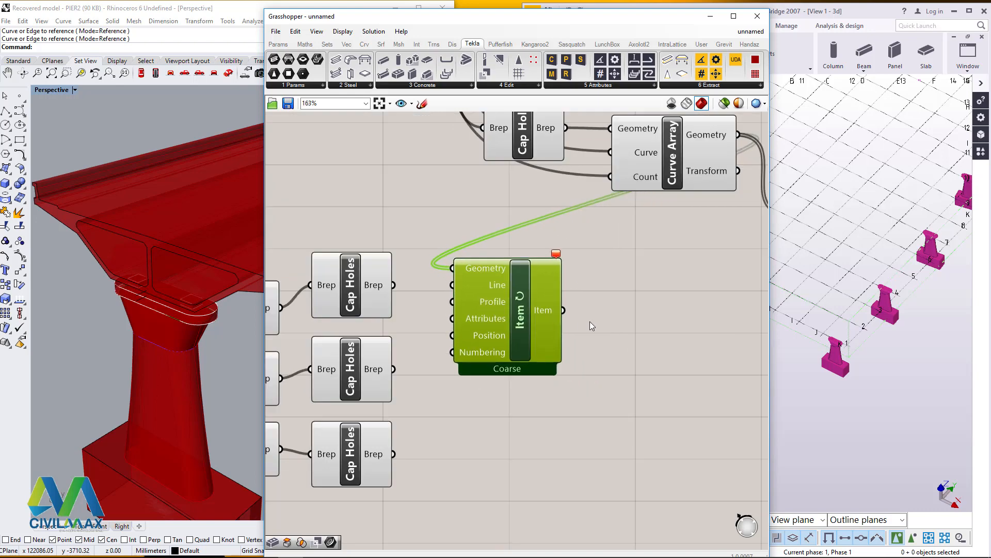
Connect the first girder Cap Holes' Brep output to the copied Item's Geometry input, dismiss the error dialogs, and line the Item up with it
click(381, 294)
drag(393, 285, 452, 268)
click(585, 335)
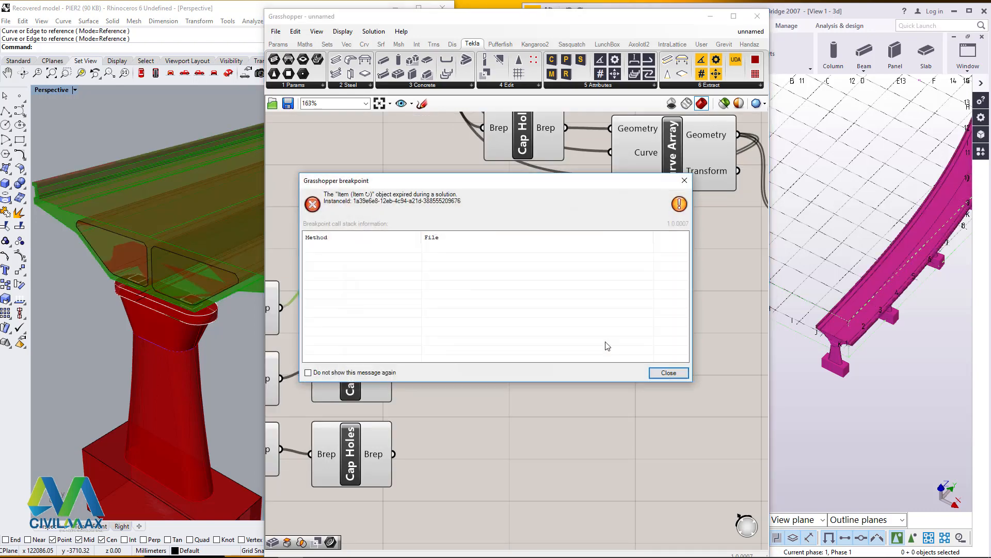
click(668, 373)
click(675, 377)
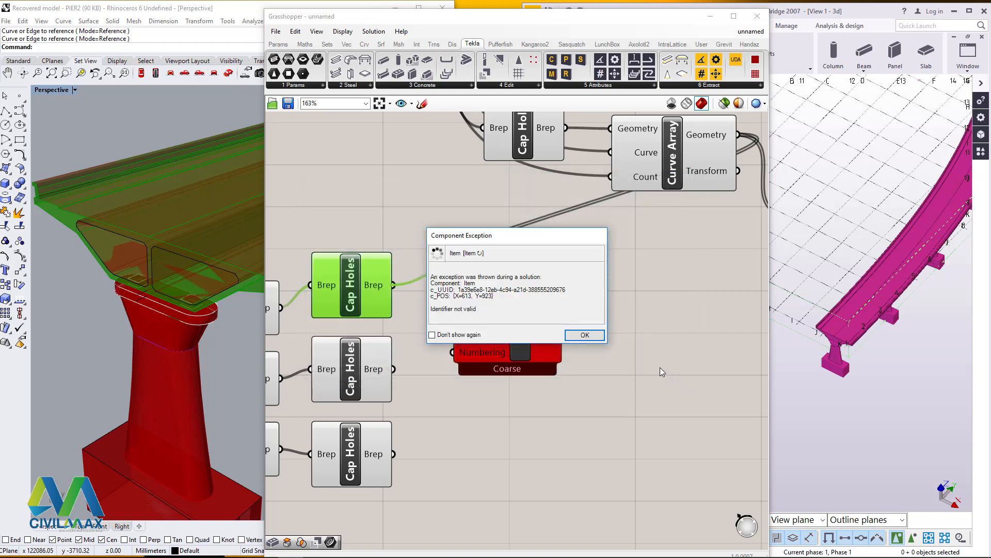
click(584, 336)
drag(518, 317, 522, 335)
scroll(829, 343, up, 3)
click(829, 343)
scroll(829, 343, up, 5)
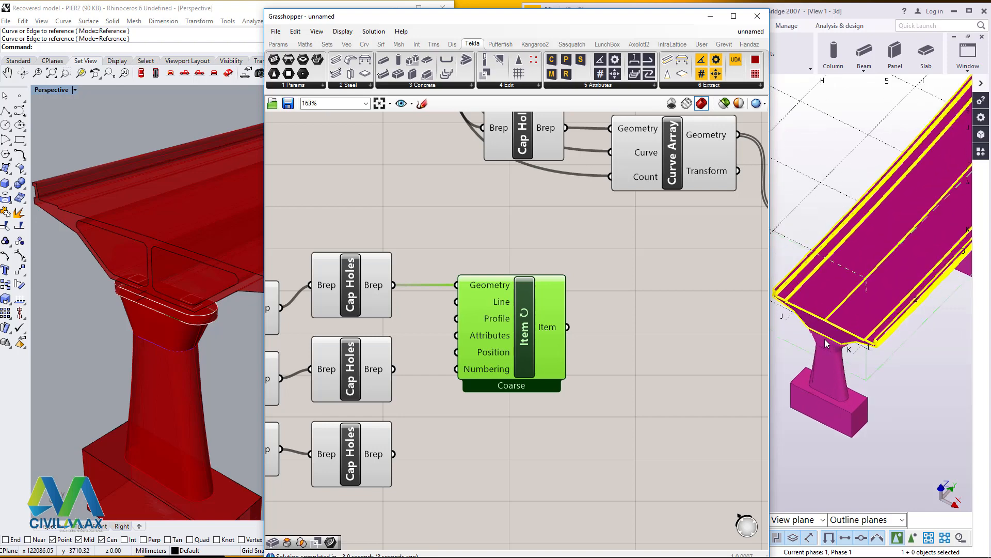
scroll(832, 334, up, 2)
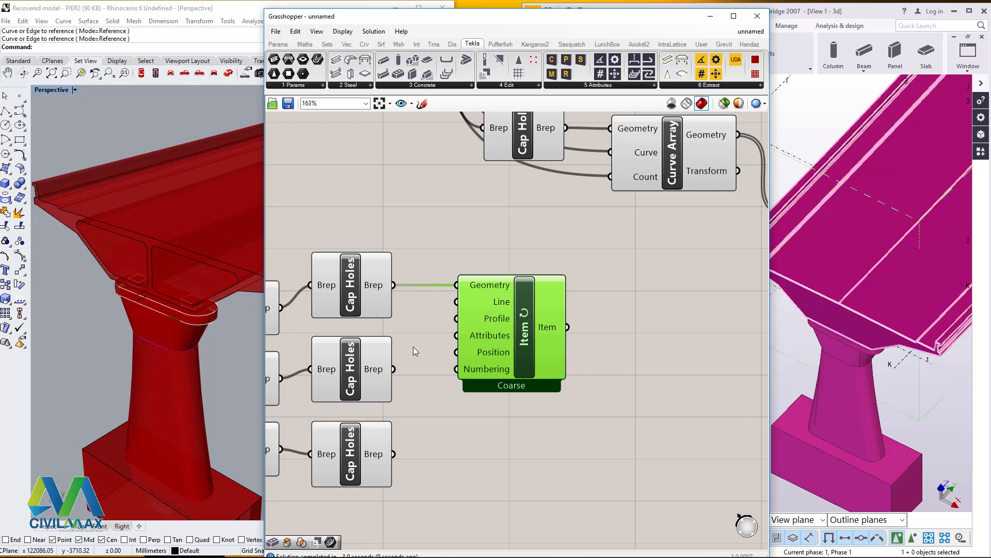
Paste two more copies of the girder Item component and spread the three vertically beside the Cap Holes column
mouse_move(499, 308)
key(ctrl+v)
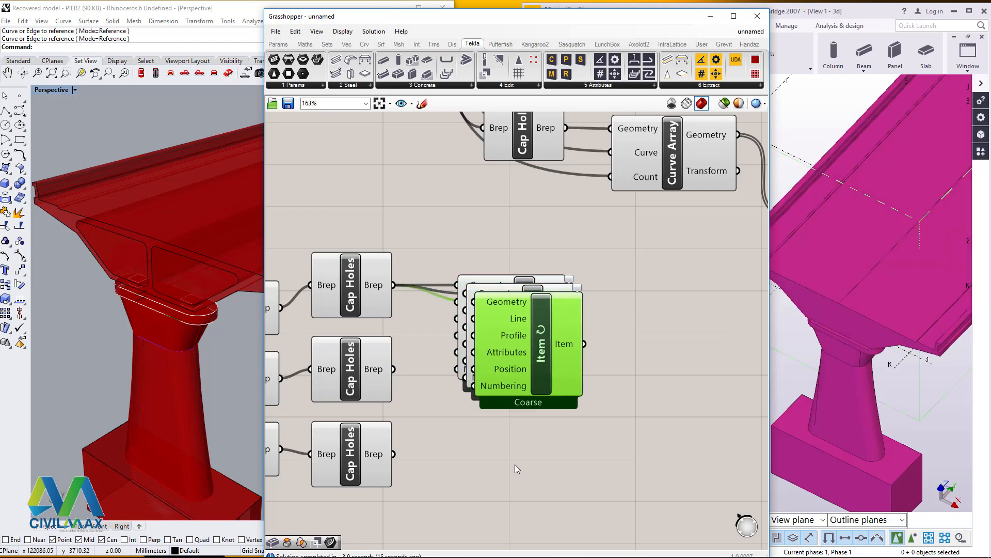
scroll(445, 365, down, 3)
scroll(445, 364, up, 3)
drag(571, 253, 558, 403)
drag(544, 259, 535, 299)
drag(536, 204, 540, 117)
click(555, 184)
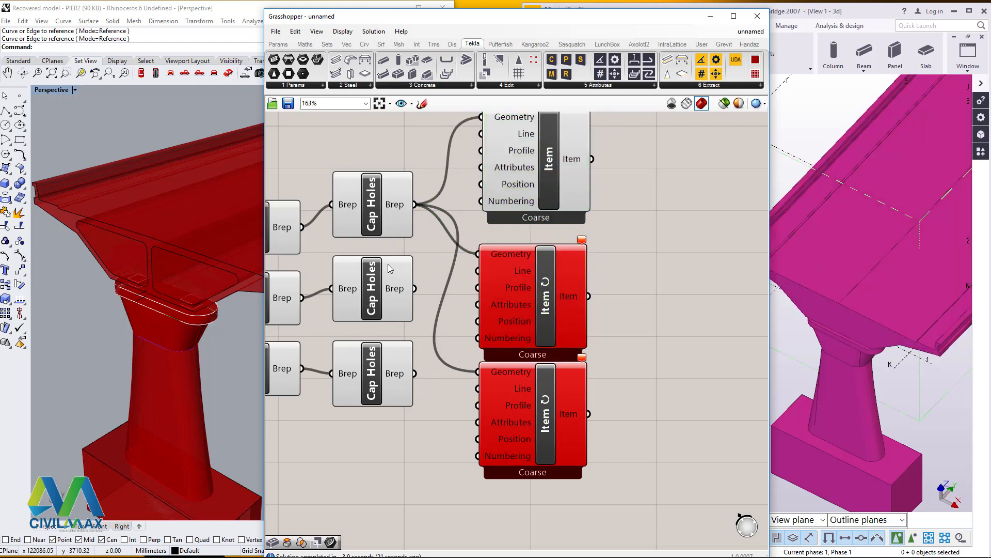
Connect the second girder Cap Holes' Brep output to the second Item's Geometry input, dismiss the error dialogs, and reposition the lower two Items
click(406, 284)
drag(415, 288, 484, 272)
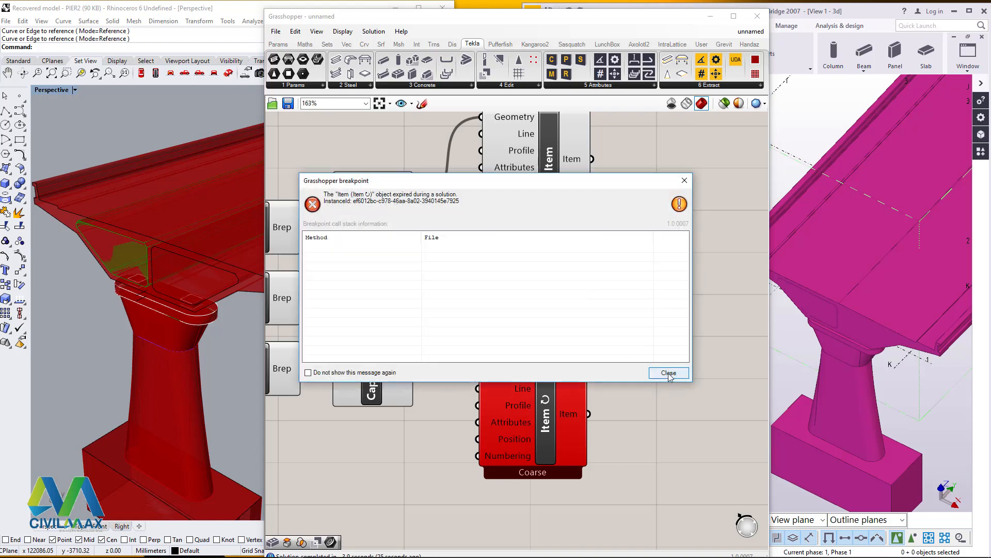
click(592, 335)
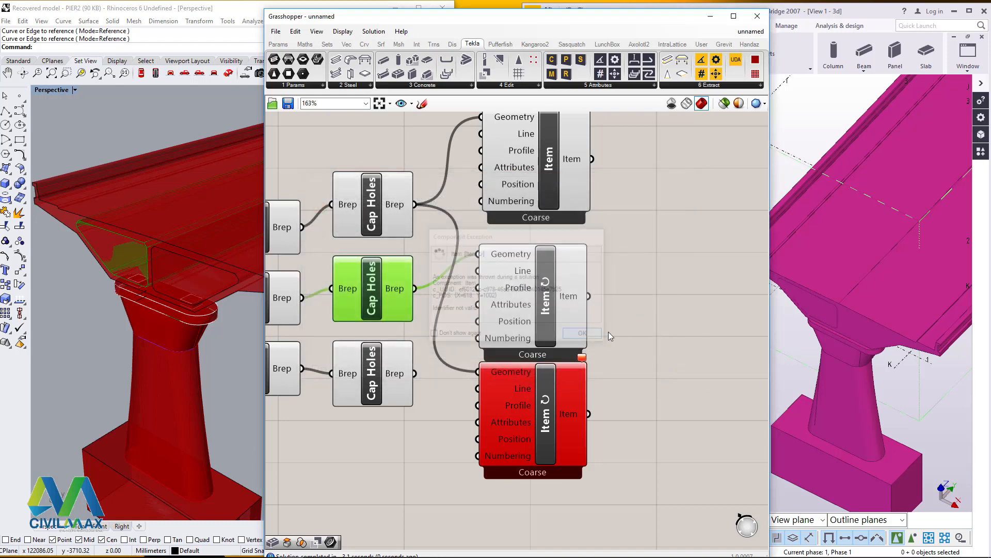
drag(553, 301, 564, 290)
drag(551, 384, 542, 382)
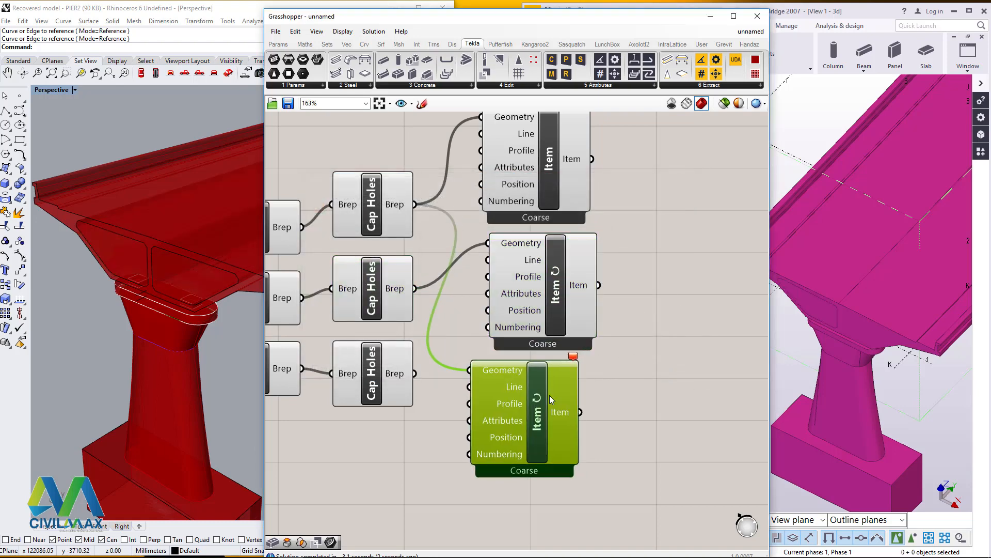
scroll(852, 321, up, 4)
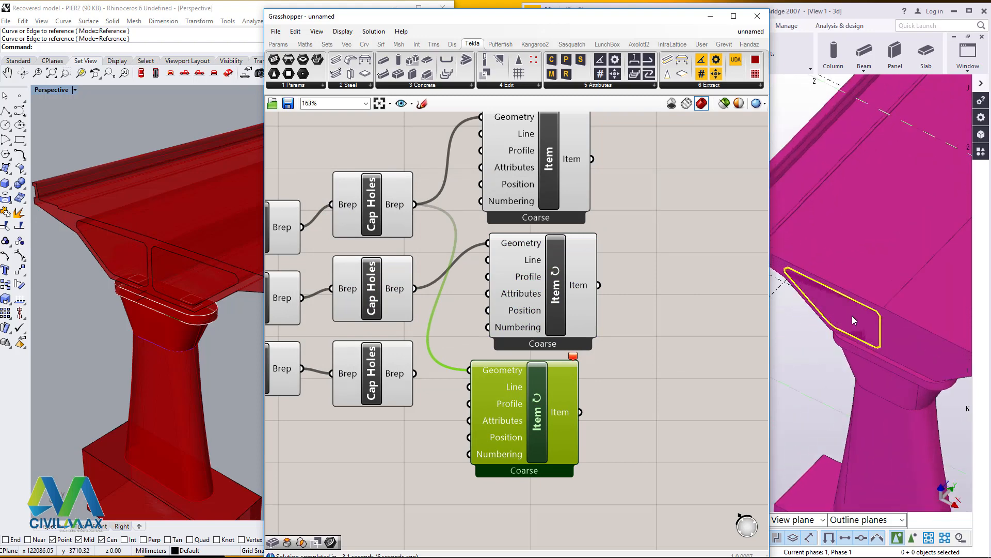
Connect the third girder Cap Holes' Brep output to the third Item's Geometry input and dismiss the error dialogs
click(390, 377)
drag(414, 373, 468, 370)
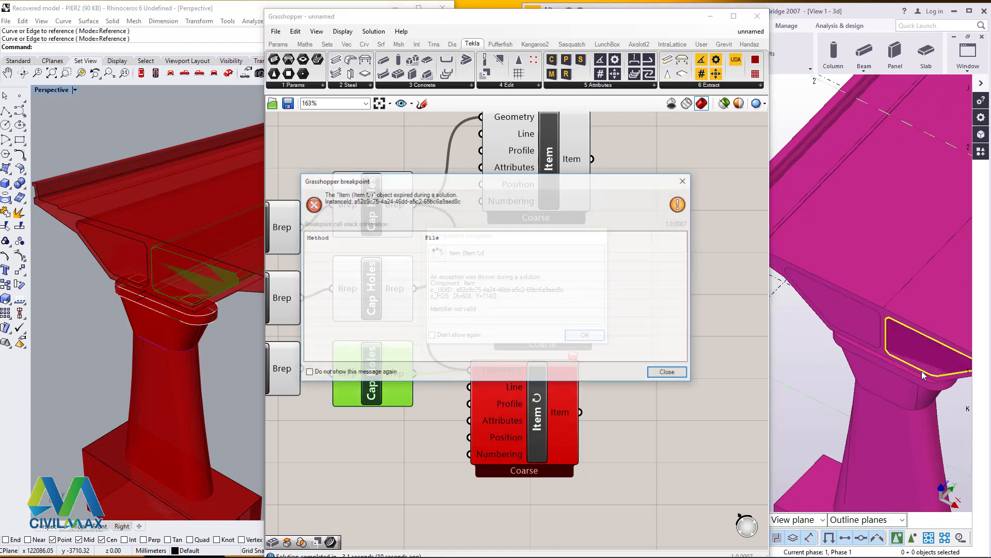
click(678, 373)
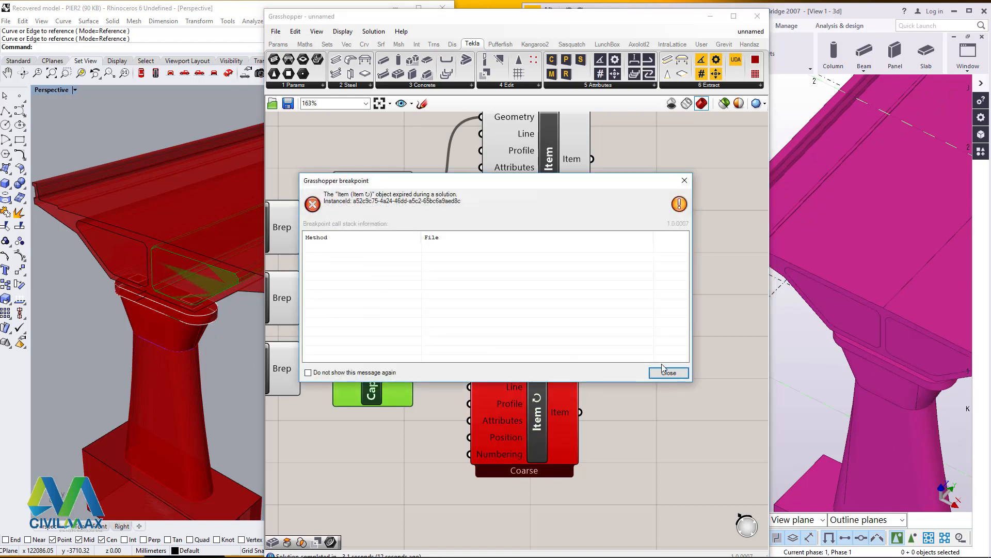
click(672, 373)
click(602, 336)
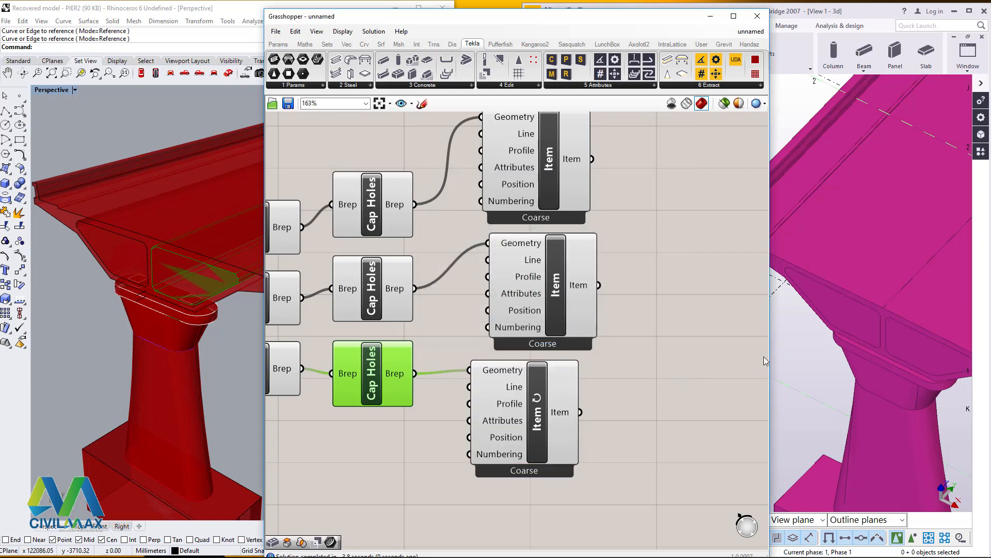
scroll(834, 371, down, 3)
scroll(833, 366, up, 3)
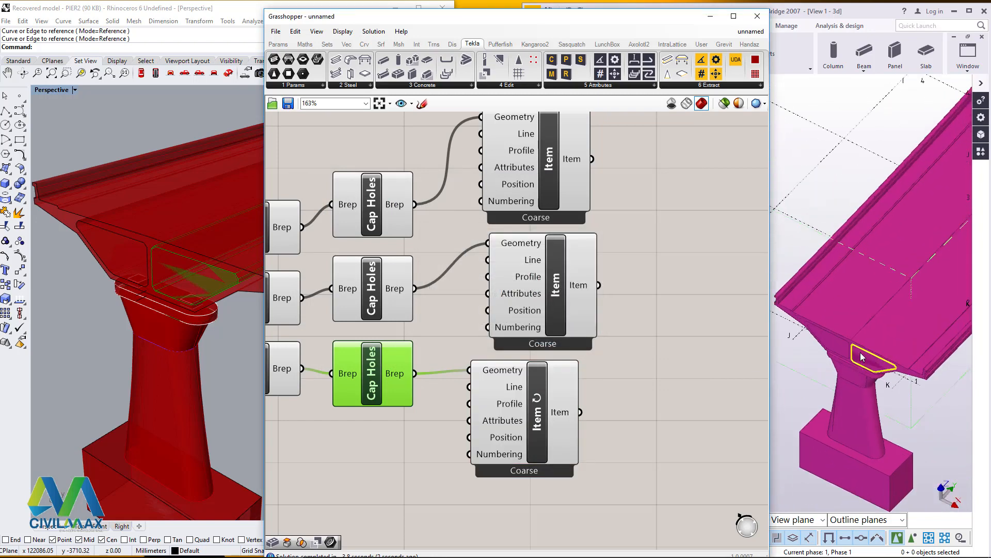
Move the three girder Item components down beside their Cap Holes and align them in a vertical column
scroll(467, 504, down, 3)
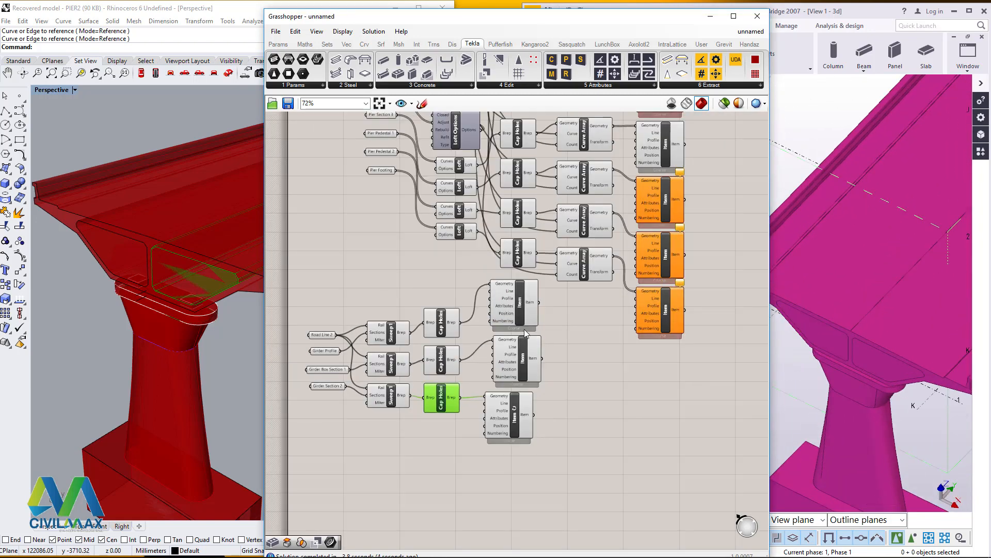
scroll(856, 358, up, 2)
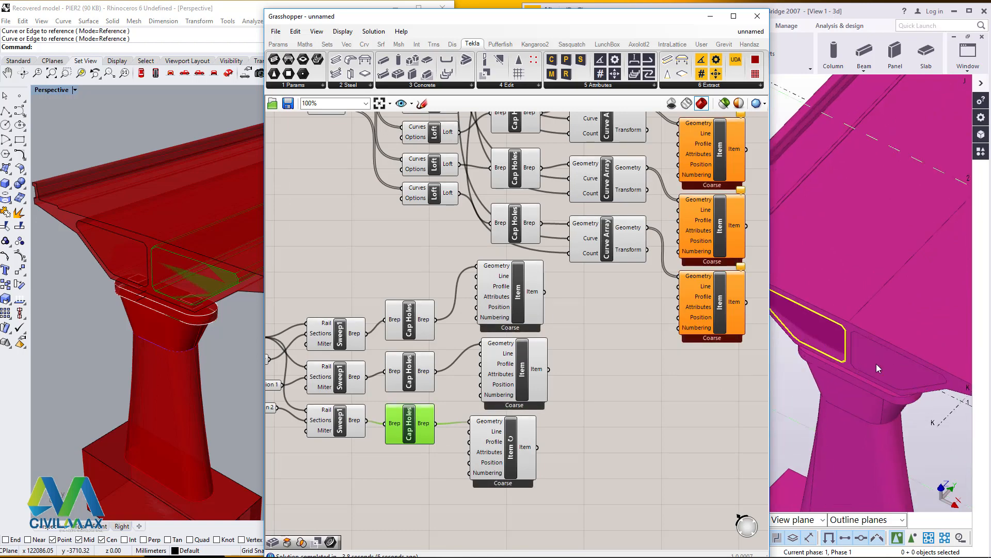
click(884, 373)
drag(567, 291, 517, 438)
drag(534, 323, 518, 372)
click(567, 357)
drag(553, 321, 451, 540)
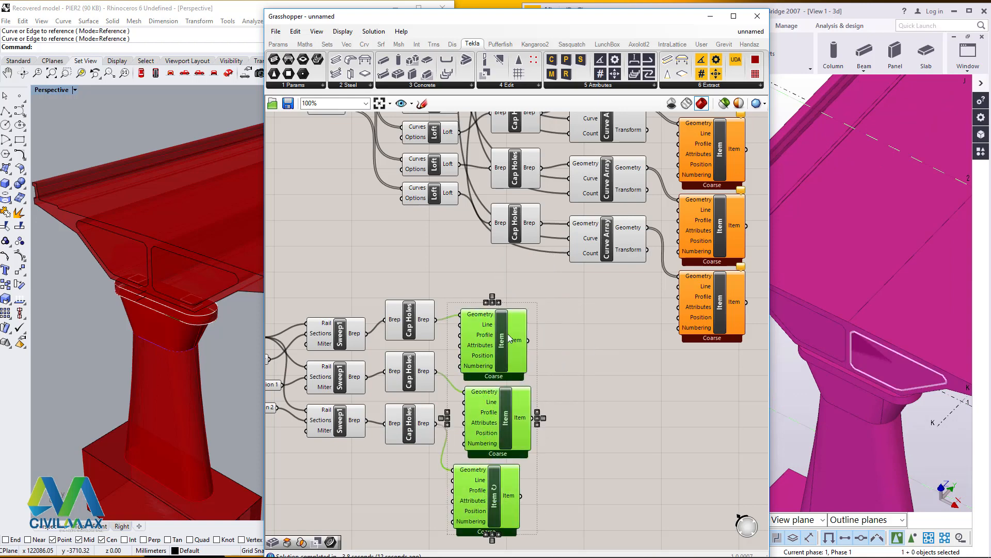
click(494, 304)
click(573, 318)
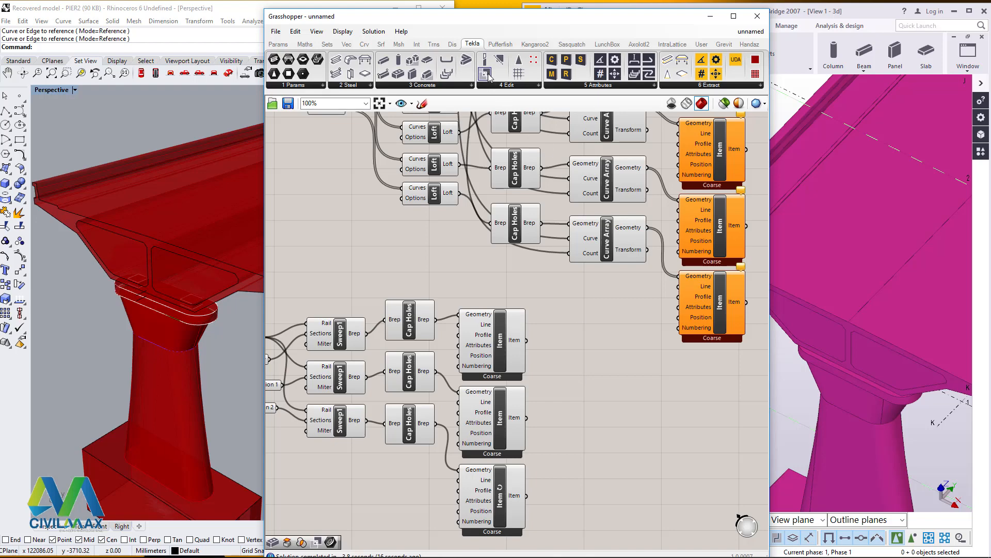
Place a Part Cut component beside the girder Items, paste three copies, and move two of them beside the lower Items
drag(486, 75, 591, 340)
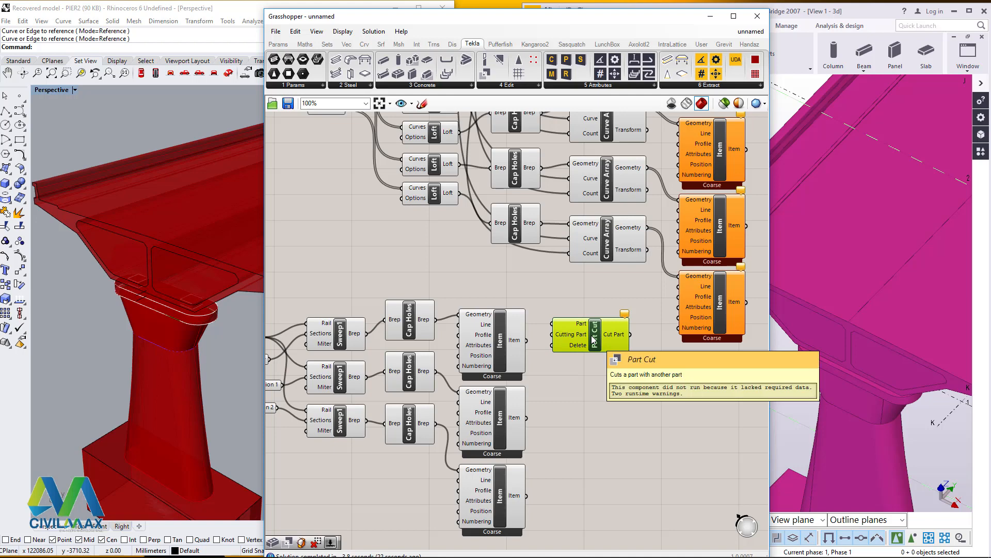
key(ctrl+c)
key(ctrl+v)
key(ctrl+v)
key(ctrl+v)
drag(591, 340, 588, 426)
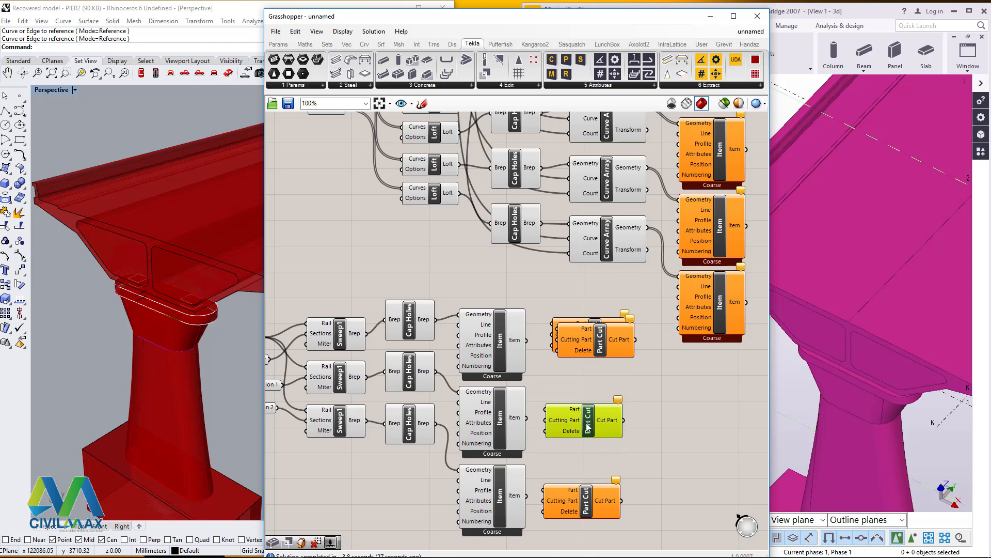
Delete the surplus Part Cut component and line up the remaining three beside the girder Items
mouse_move(599, 336)
mouse_down()
mouse_move(588, 365)
mouse_move(591, 322)
mouse_up()
click(595, 338)
key(Delete)
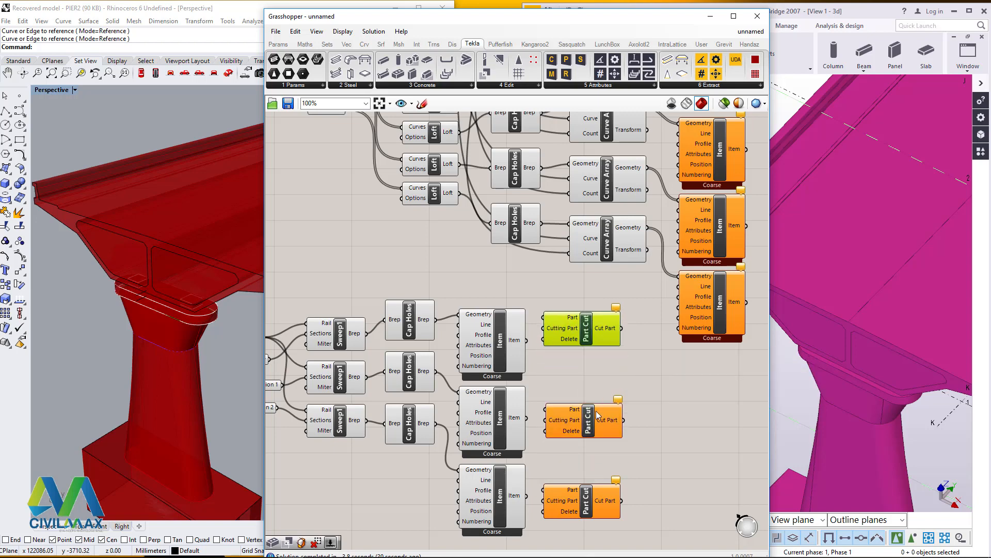
drag(599, 427, 593, 421)
drag(583, 505, 579, 498)
drag(573, 326, 569, 323)
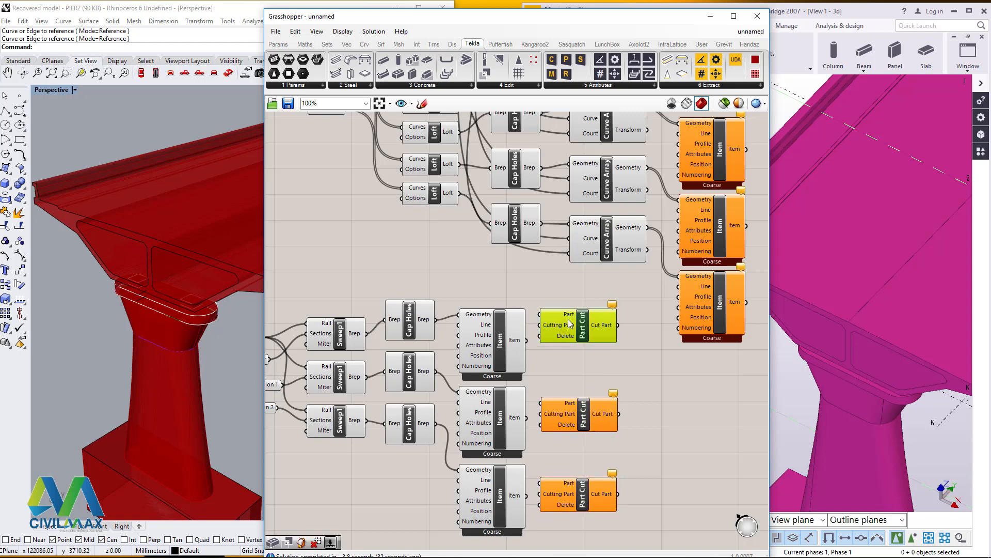
scroll(892, 293, down, 2)
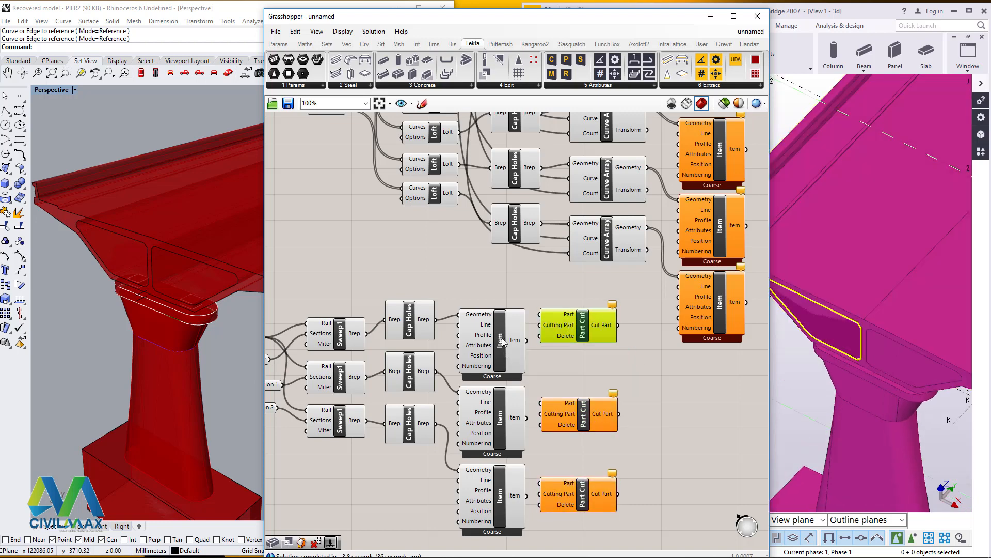
Connect the first girder Item to the first Part Cut's Part input and the second Item to its Cutting Part input
click(503, 341)
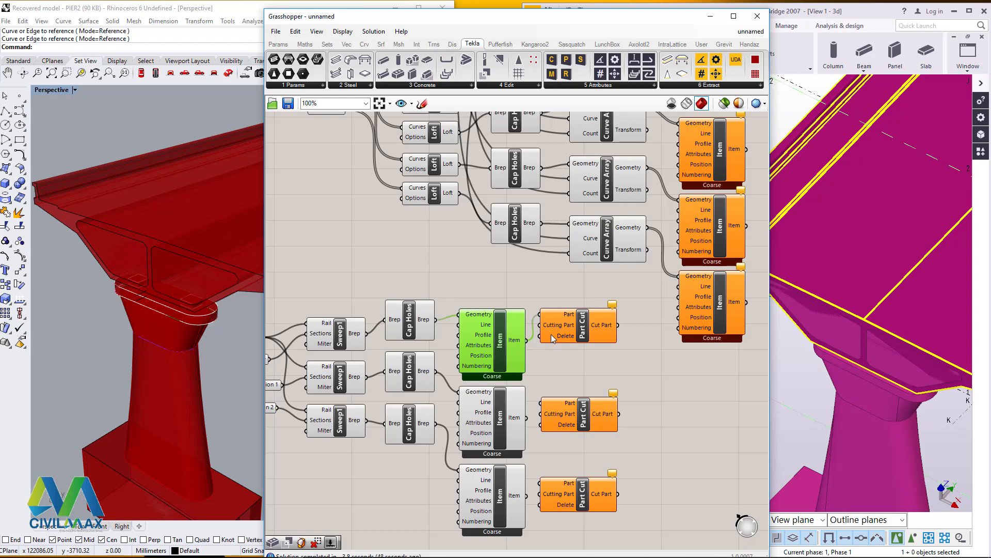
drag(568, 330, 579, 327)
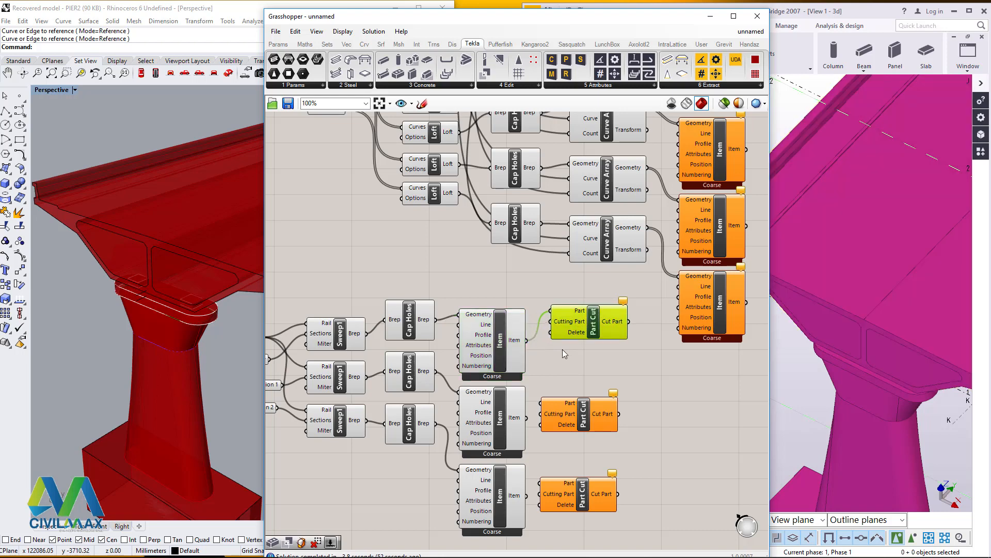
mouse_move(578, 312)
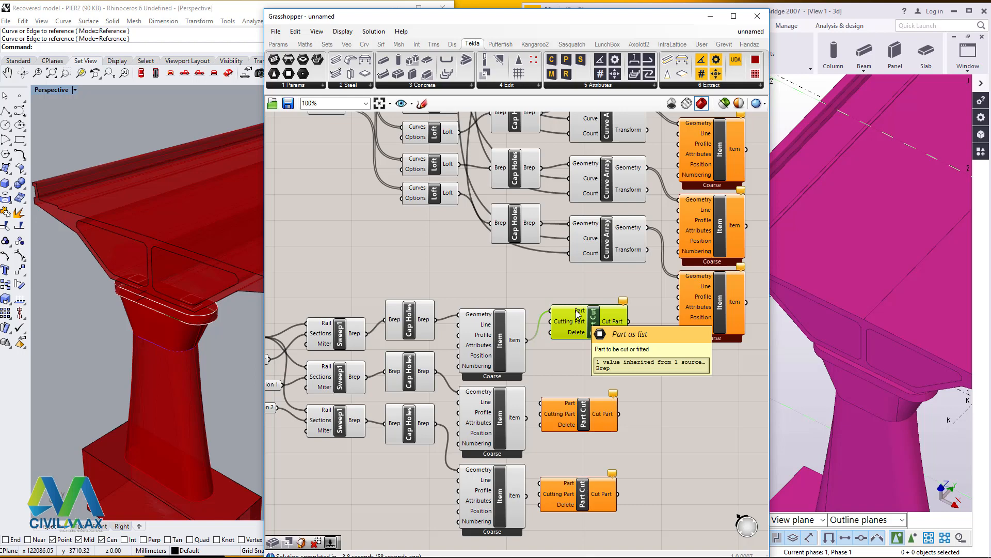
click(501, 418)
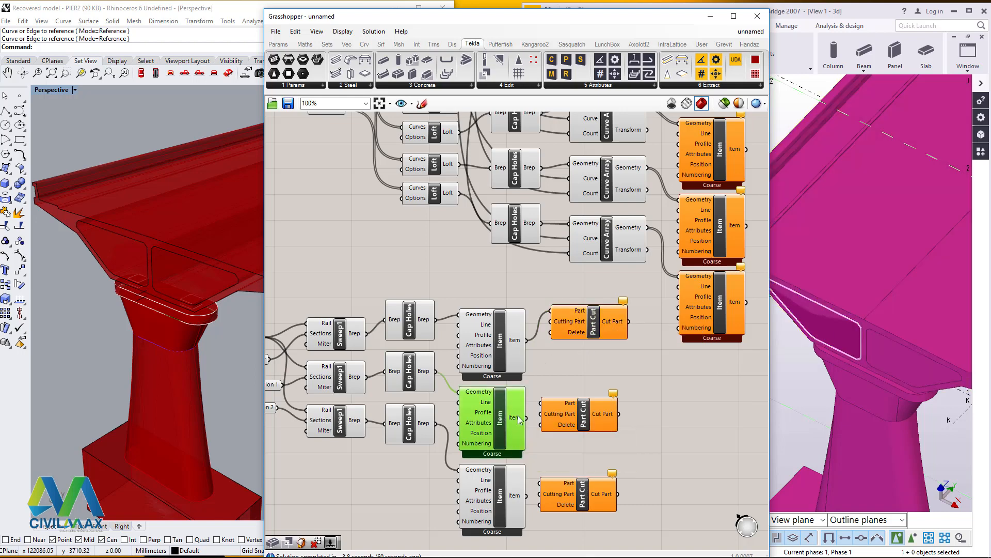
drag(528, 422, 550, 321)
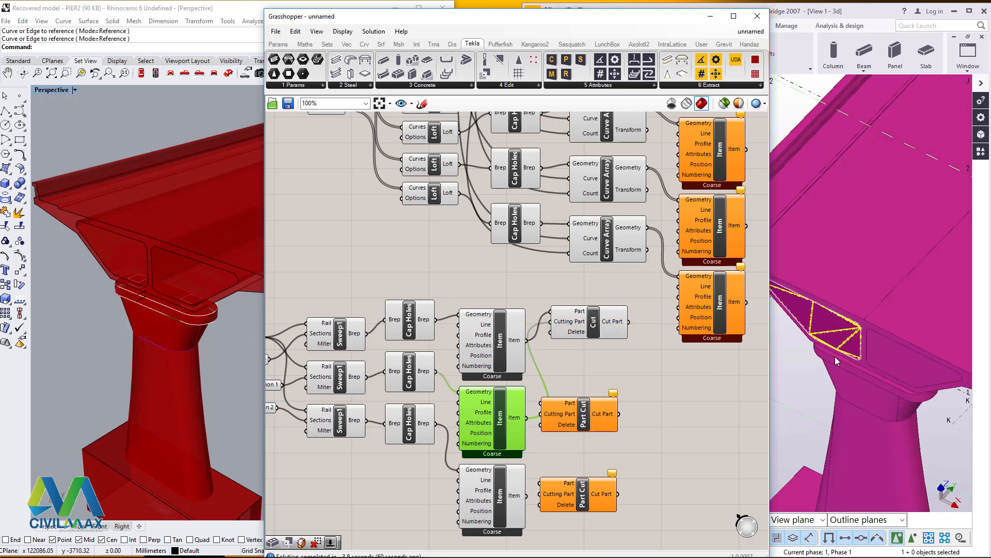
Connect the first girder Item to the second Part Cut's Part and the third Item to its Cutting Part, then delete the spare Part Cut
drag(577, 413, 603, 386)
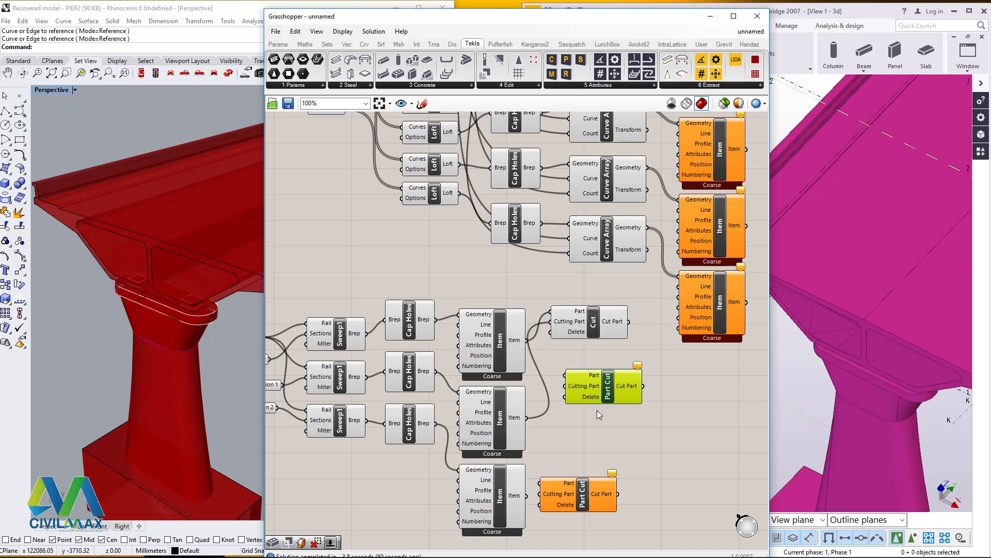
drag(595, 388, 590, 401)
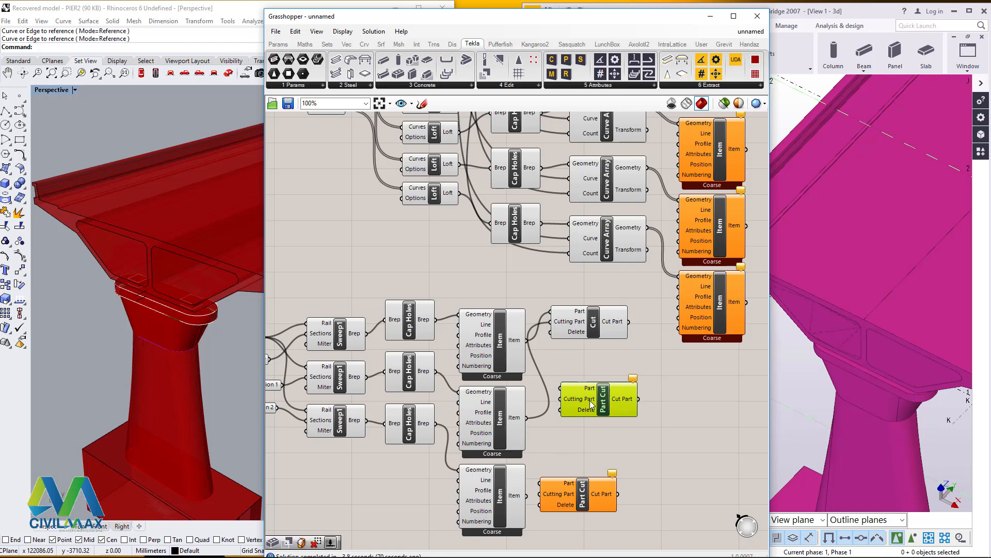
click(507, 349)
drag(529, 348, 559, 389)
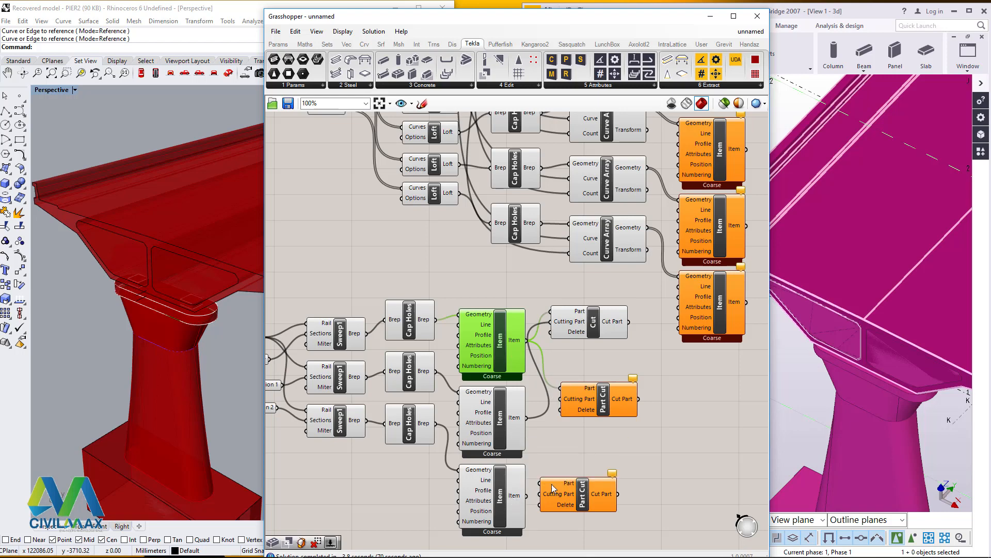
click(514, 494)
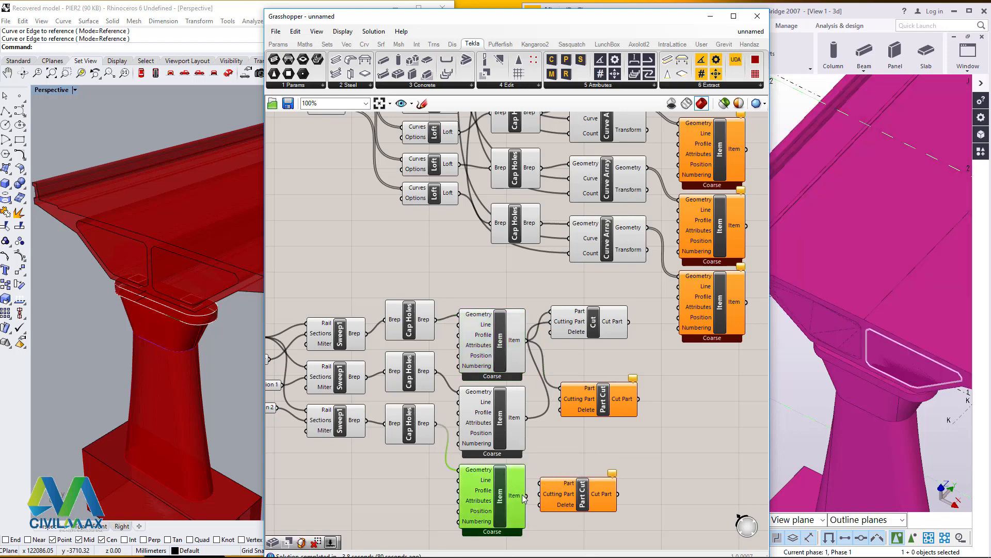
drag(543, 443, 561, 399)
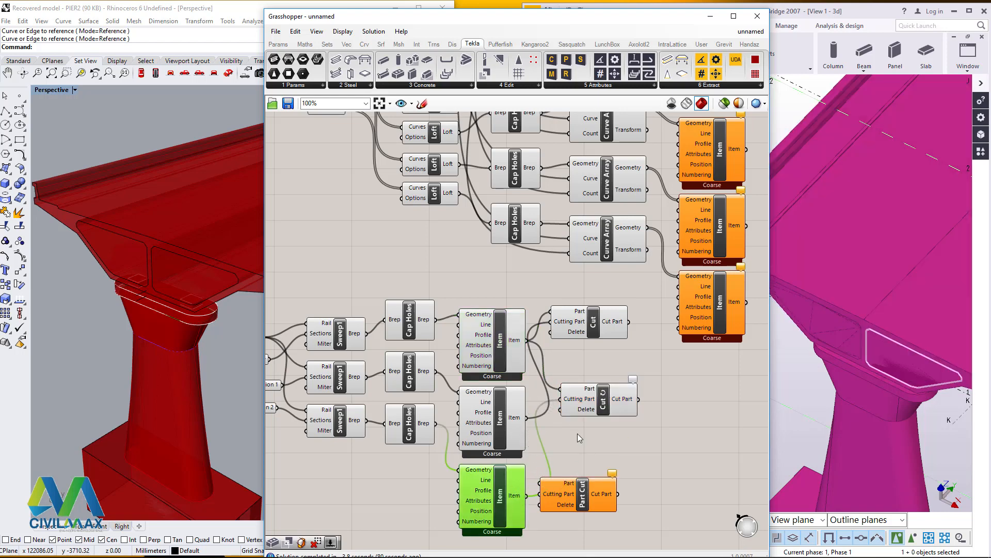
click(607, 495)
key(Delete)
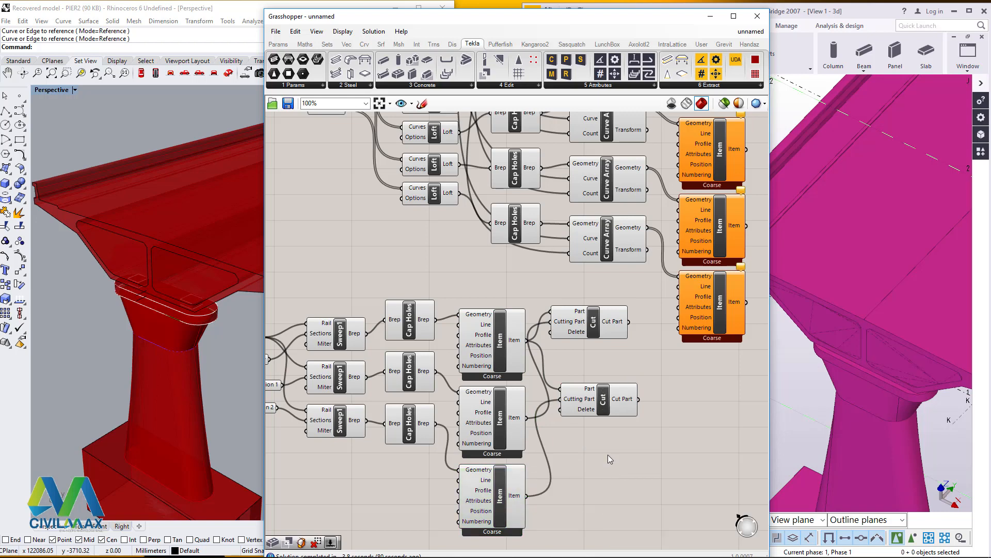
Move the Grasshopper window aside and switch to a maximized Tekla Structures window
scroll(897, 361, up, 5)
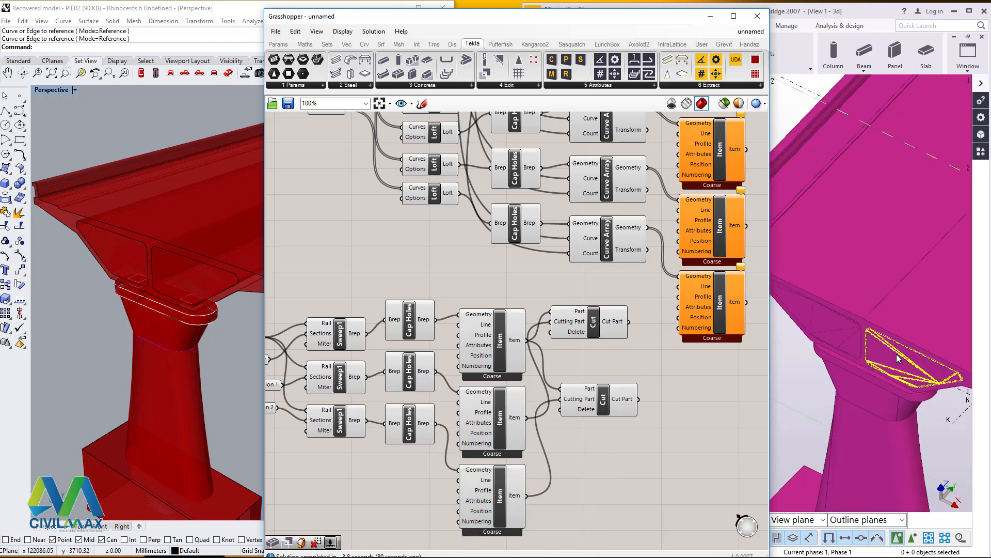
scroll(890, 360, down, 2)
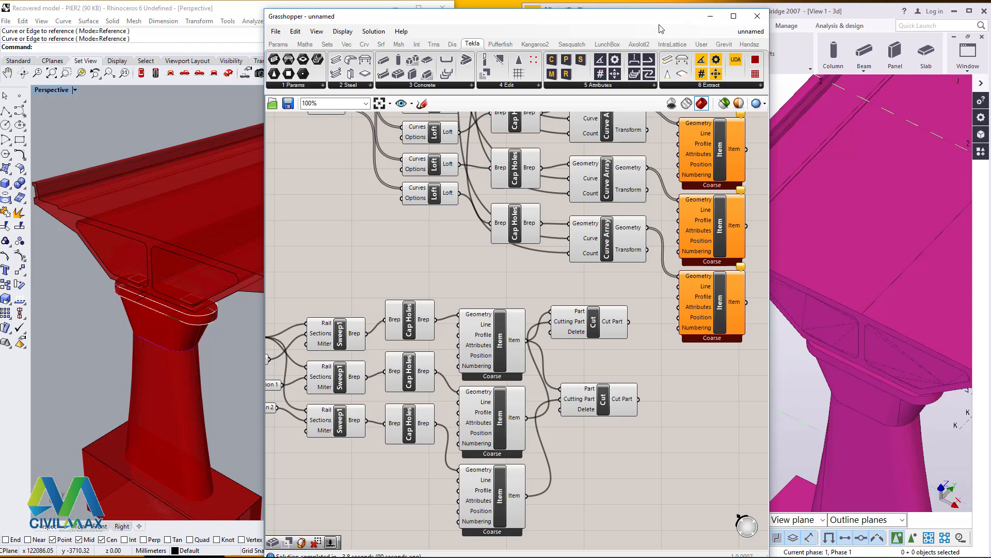
drag(659, 19, 504, 16)
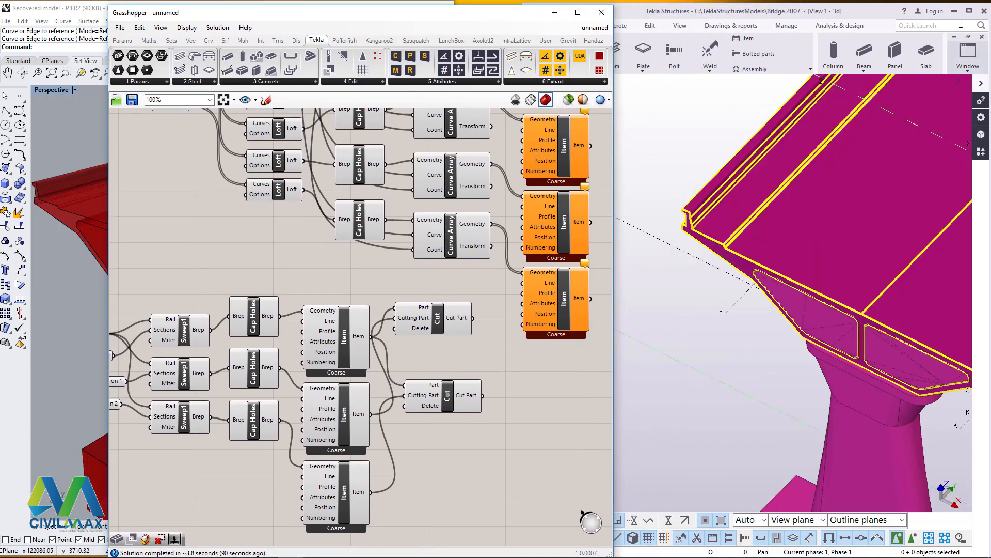
click(968, 11)
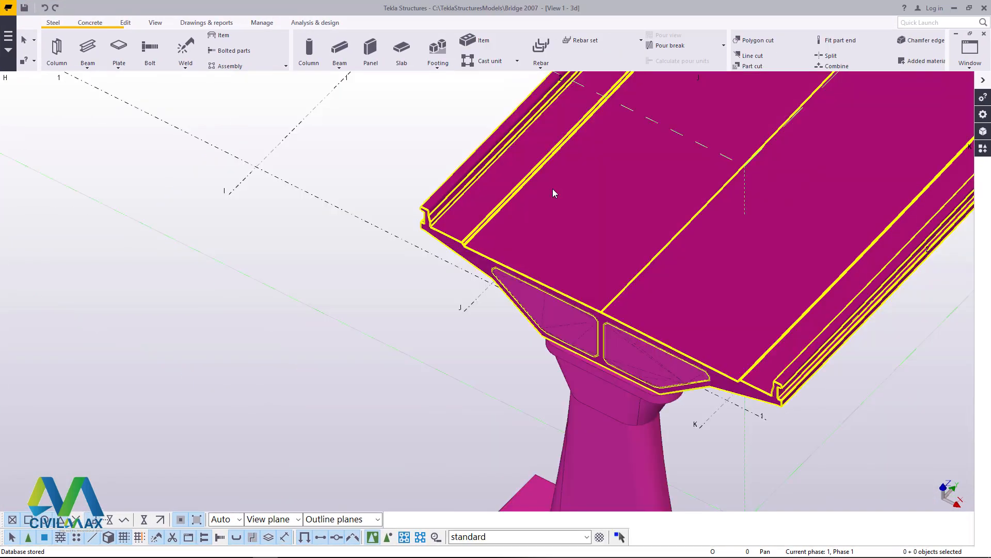
Rotate the Tekla model around the girder's near end to examine its end section, both box voids and the pier head
scroll(488, 358, down, 2)
scroll(489, 358, down, 2)
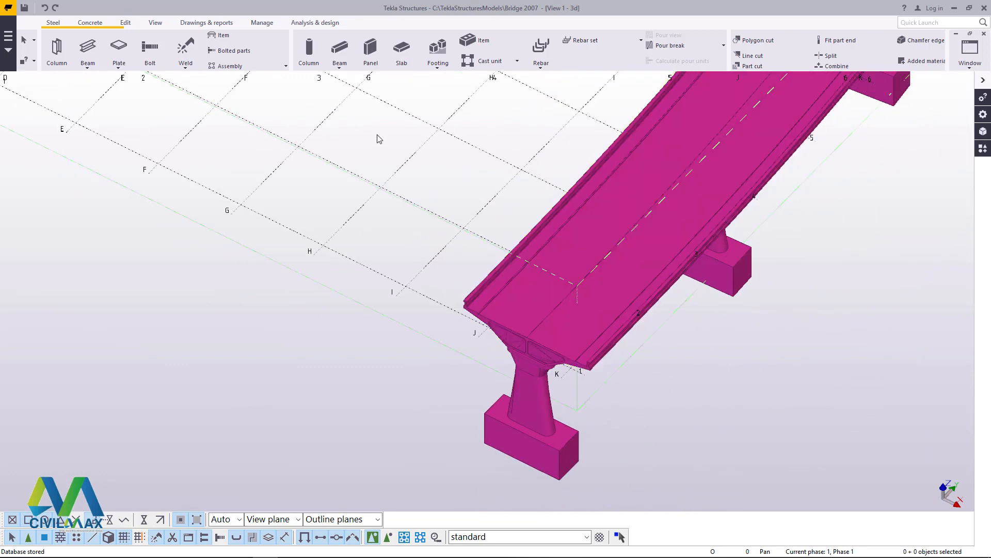
click(155, 24)
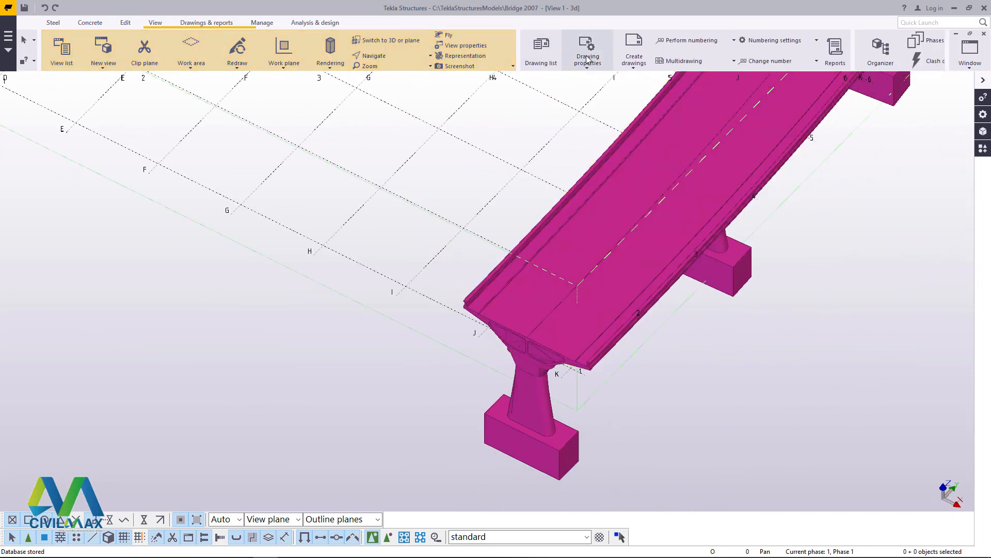
click(393, 58)
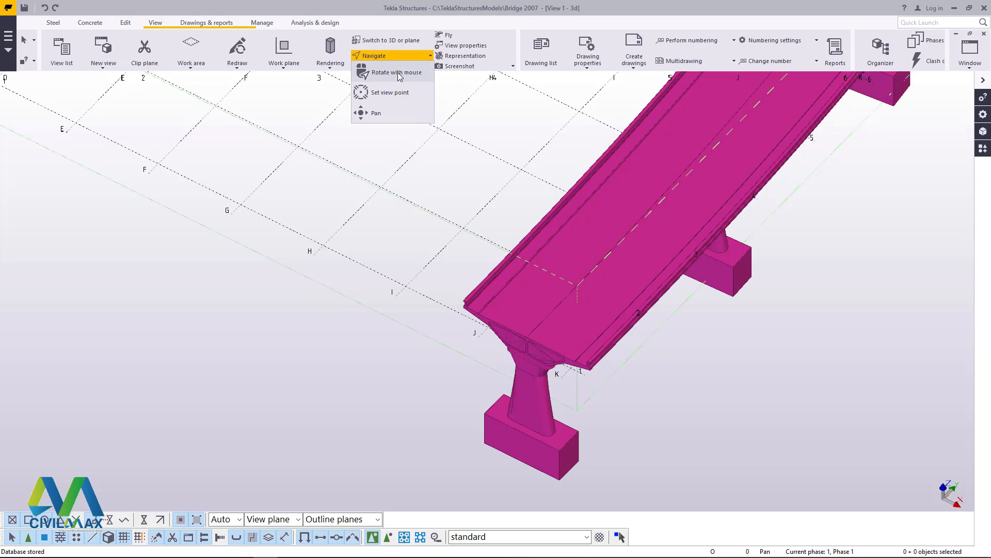
click(401, 76)
drag(574, 331, 585, 252)
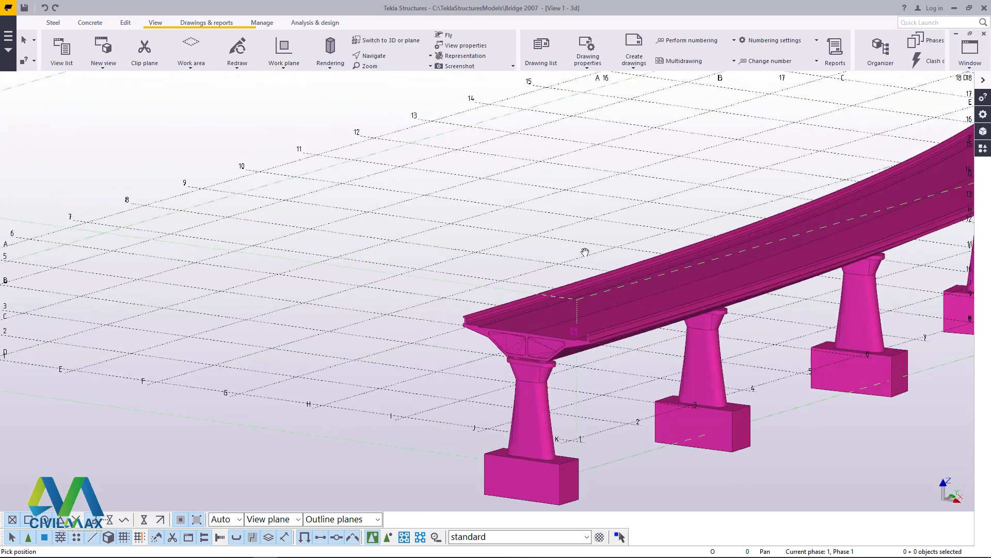
scroll(539, 338, up, 8)
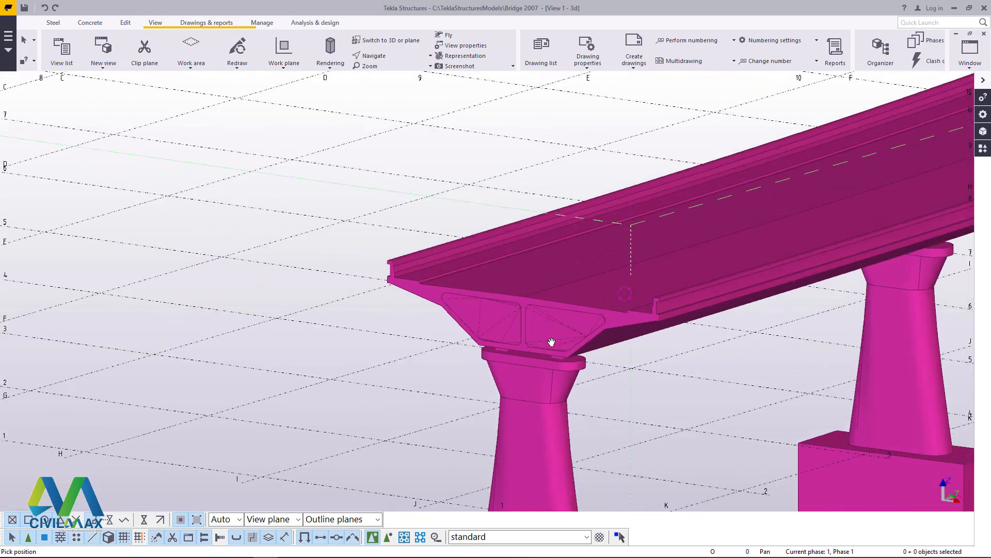
drag(552, 332, 714, 251)
scroll(691, 255, up, 6)
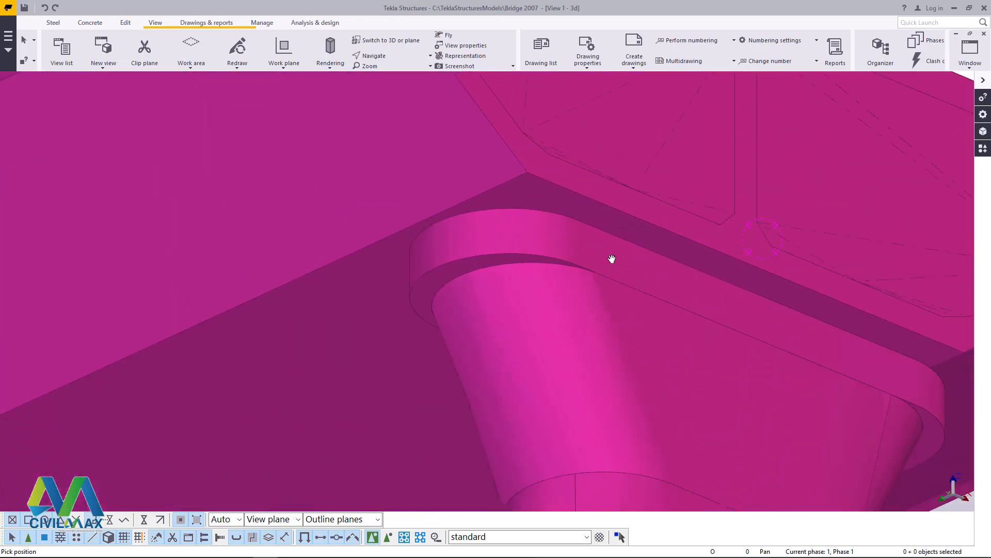
drag(606, 278, 587, 286)
scroll(588, 239, down, 3)
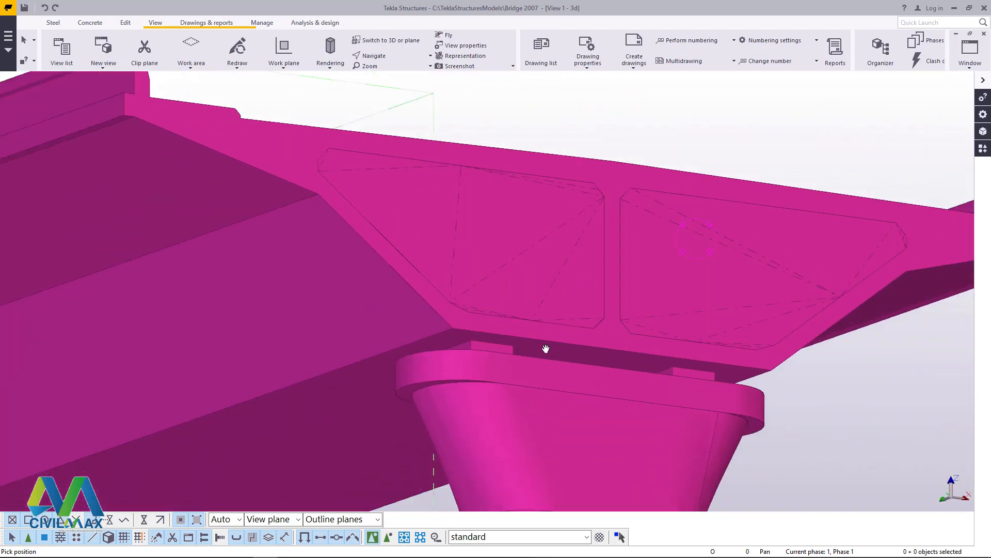
drag(545, 349, 575, 343)
right_click(575, 343)
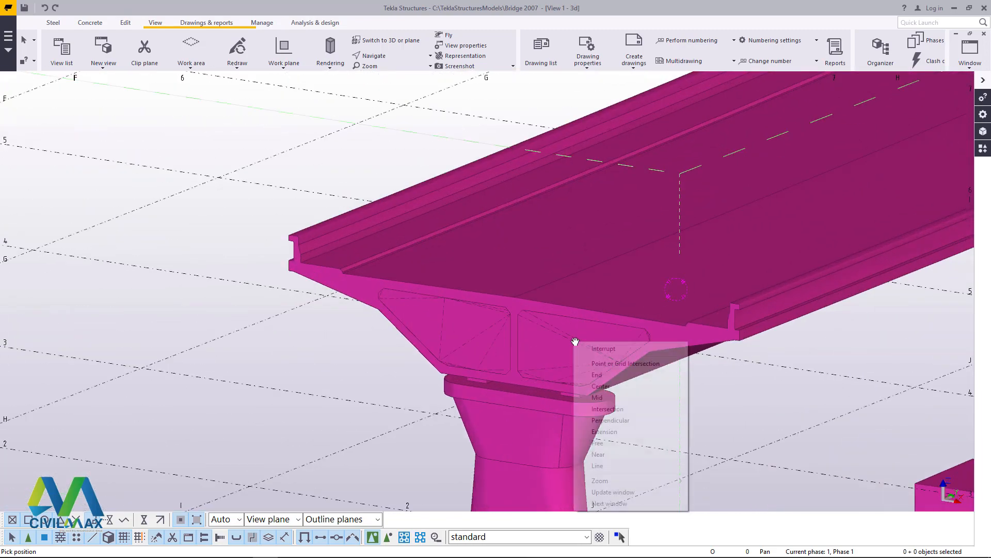
click(606, 348)
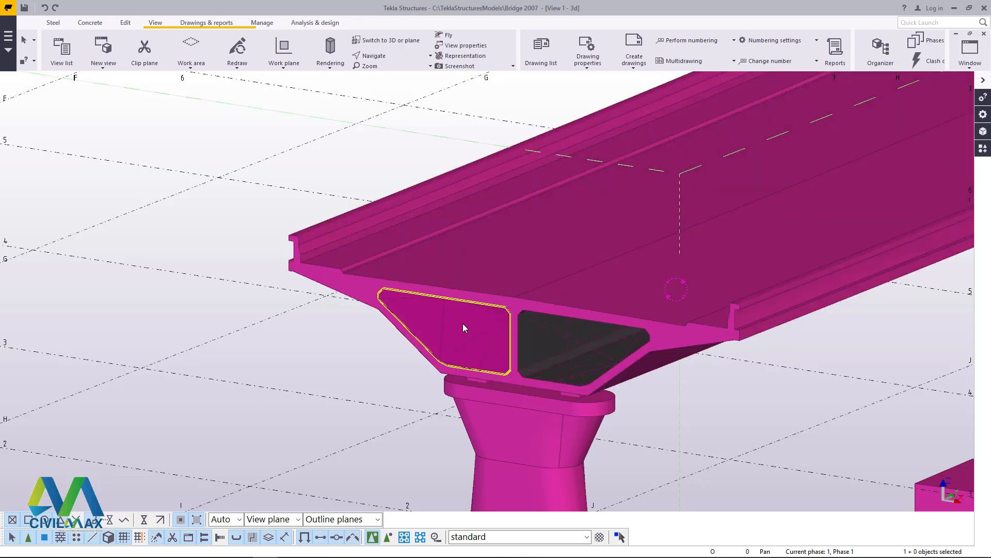
Delete the cutting solids that fill the girder's box voids, leaving the girder hollow
key(Delete)
scroll(494, 354, down, 1)
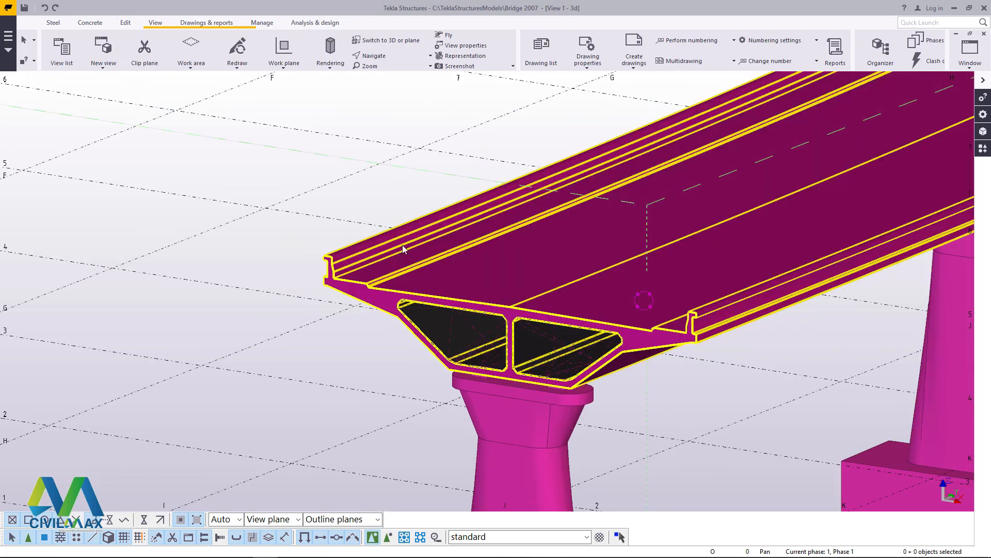
scroll(403, 242, up, 1)
scroll(496, 292, down, 1)
Remove the pier beneath the girder's near end from the view
right_click(407, 205)
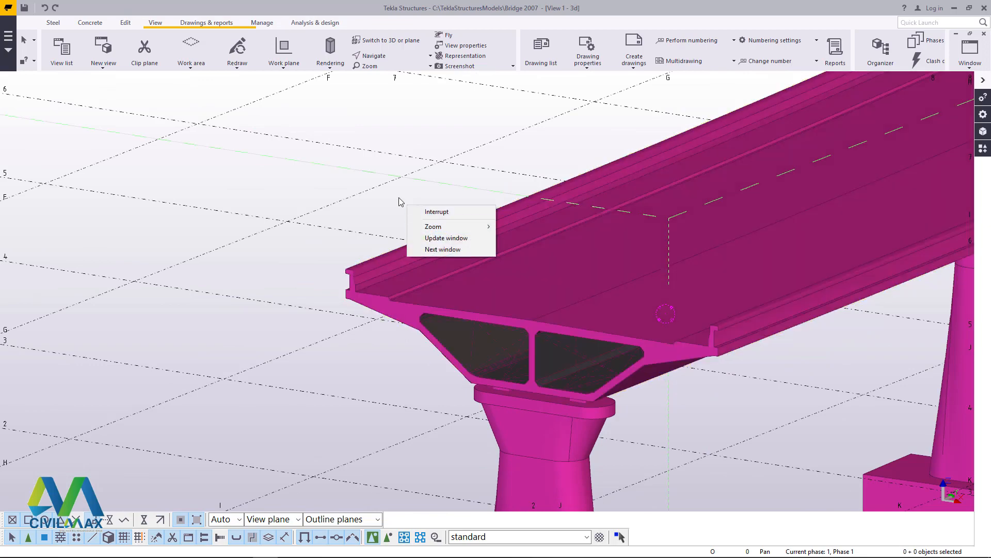
click(398, 198)
right_click(397, 197)
click(436, 259)
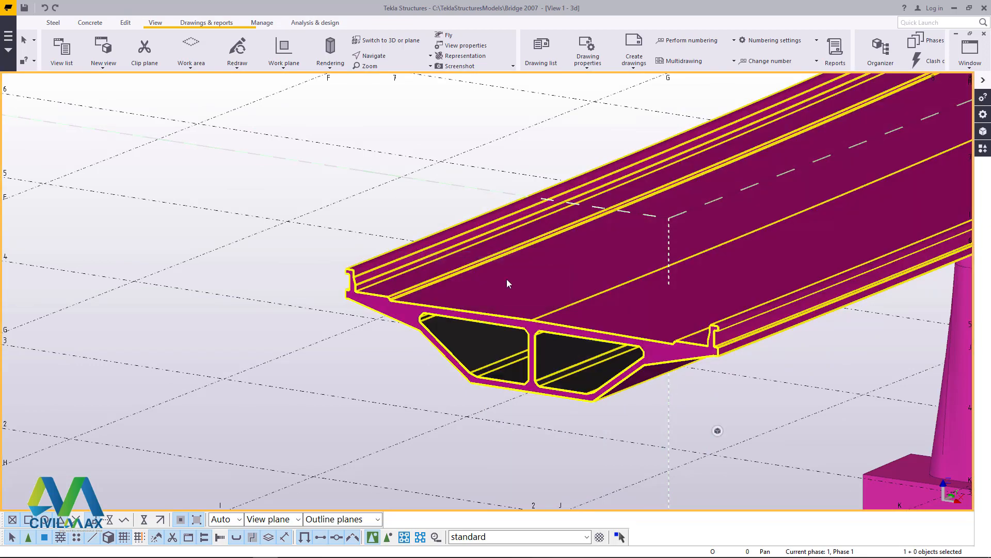
Orbit the bridge model to examine the curved deck and pier line from above, from the near end to the far end
scroll(541, 342, down, 4)
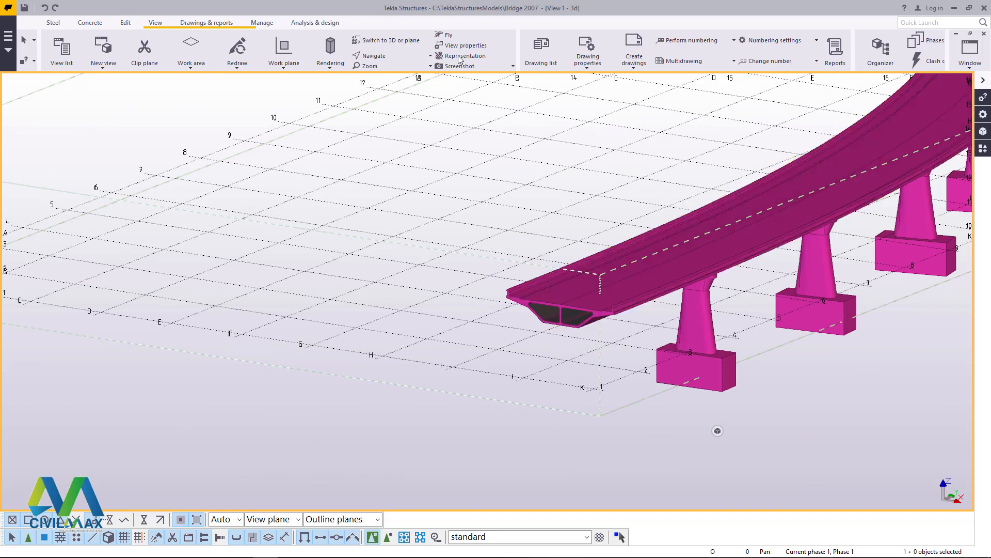
click(395, 55)
click(429, 79)
scroll(697, 283, up, 6)
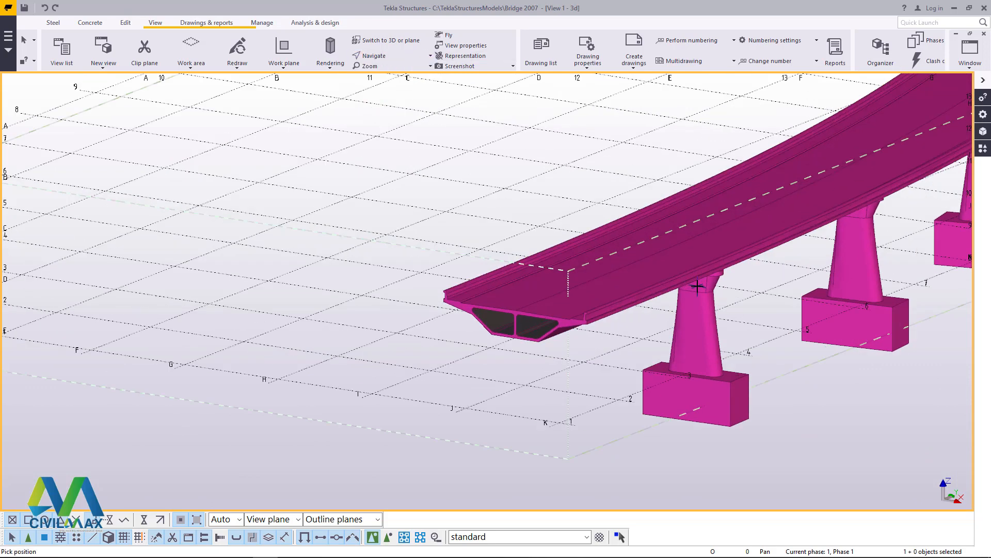
ctrl+middle_drag(714, 270, 823, 274)
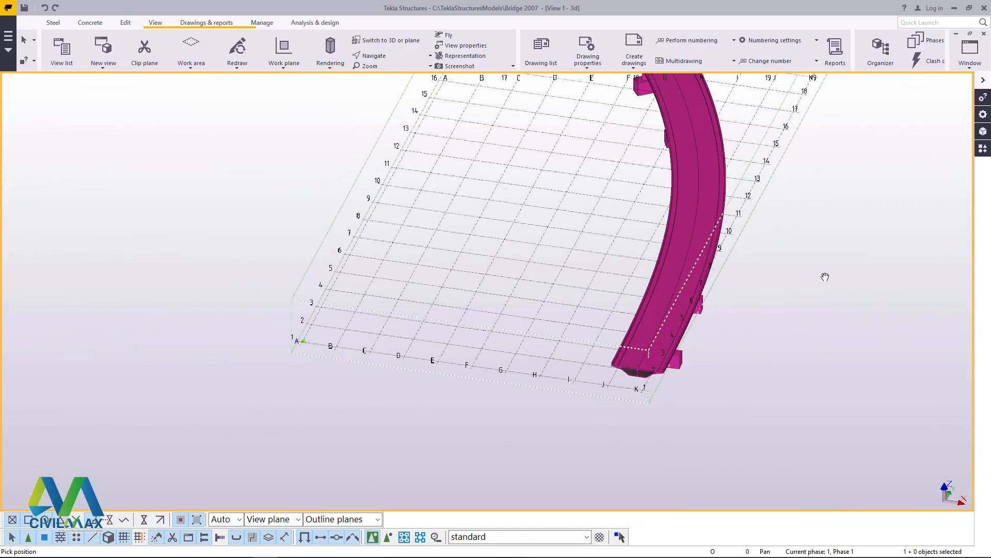
right_click(823, 274)
key(Escape)
scroll(650, 377, up, 2)
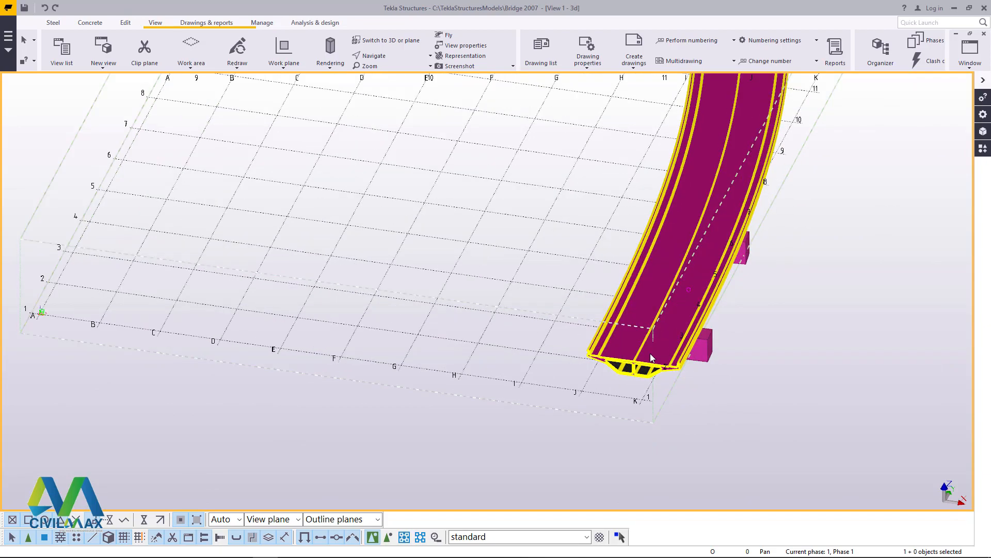
middle_drag(558, 398, 535, 403)
scroll(569, 399, down, 7)
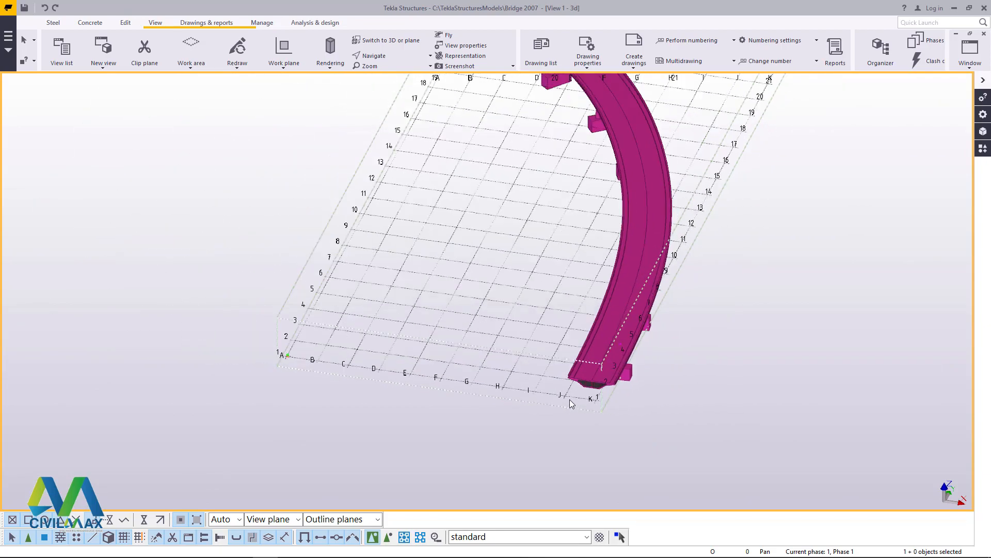
scroll(599, 254, up, 4)
scroll(617, 262, up, 3)
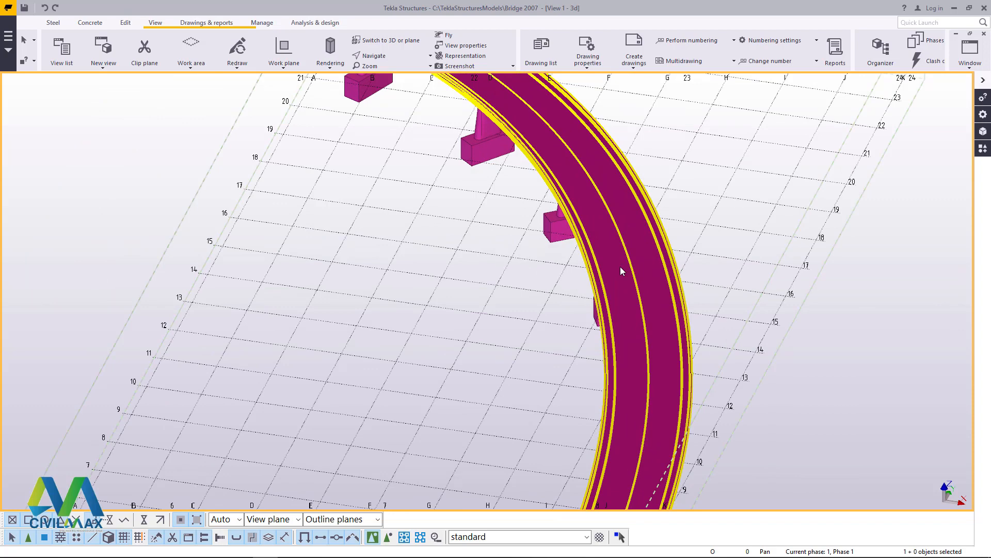
scroll(622, 264, down, 5)
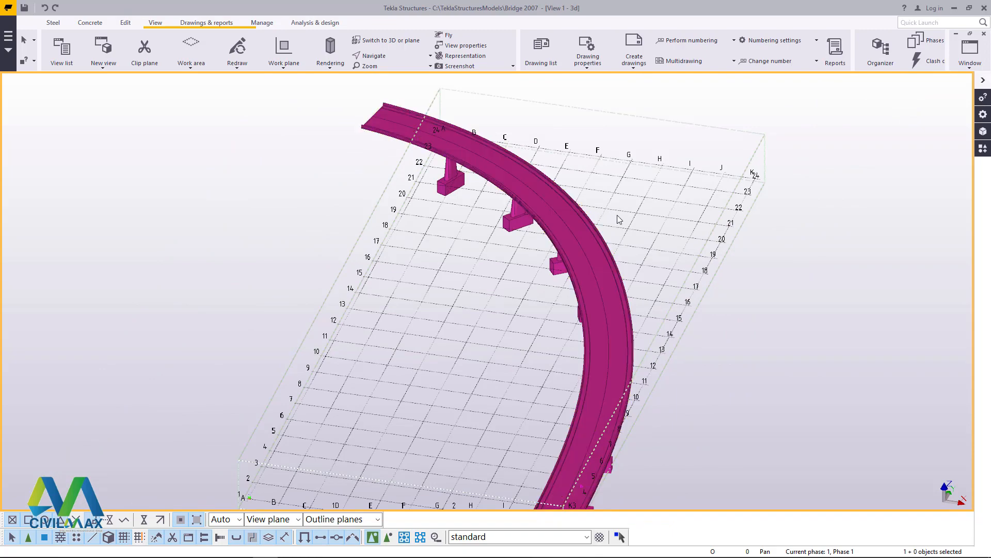
Examine the girder's underside, the hollow end section and the bearing blocks on the pier heads from below
scroll(609, 433, up, 6)
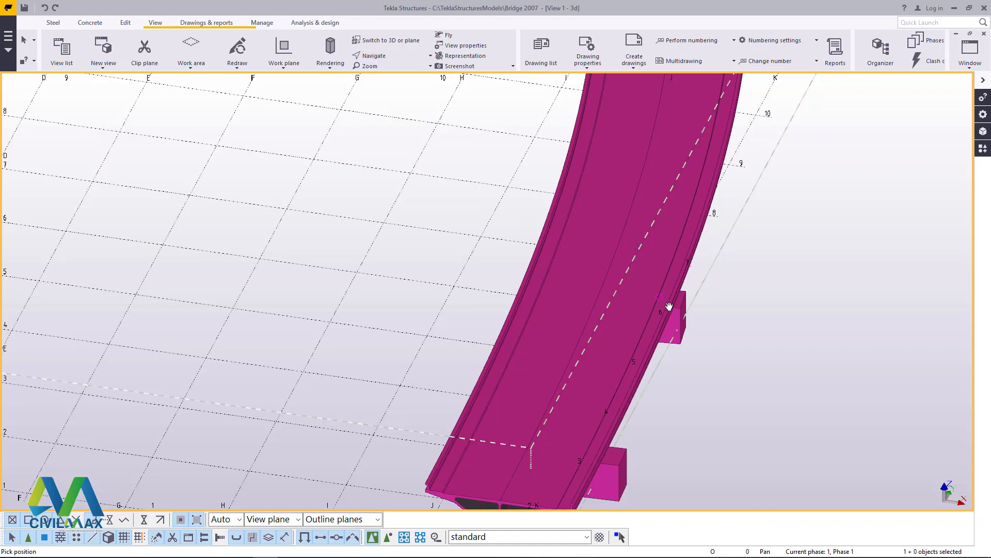
ctrl+middle_drag(669, 306, 594, 339)
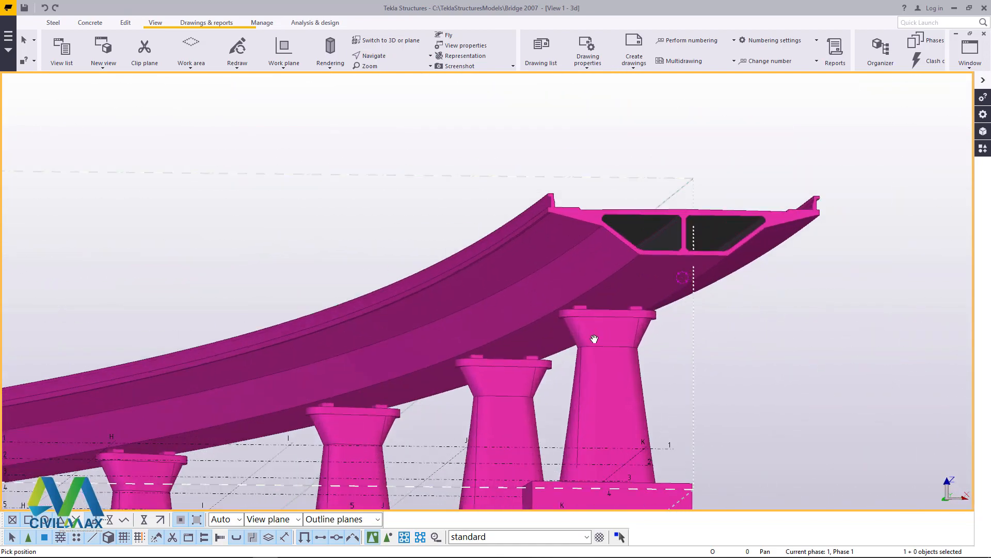
scroll(594, 339, up, 6)
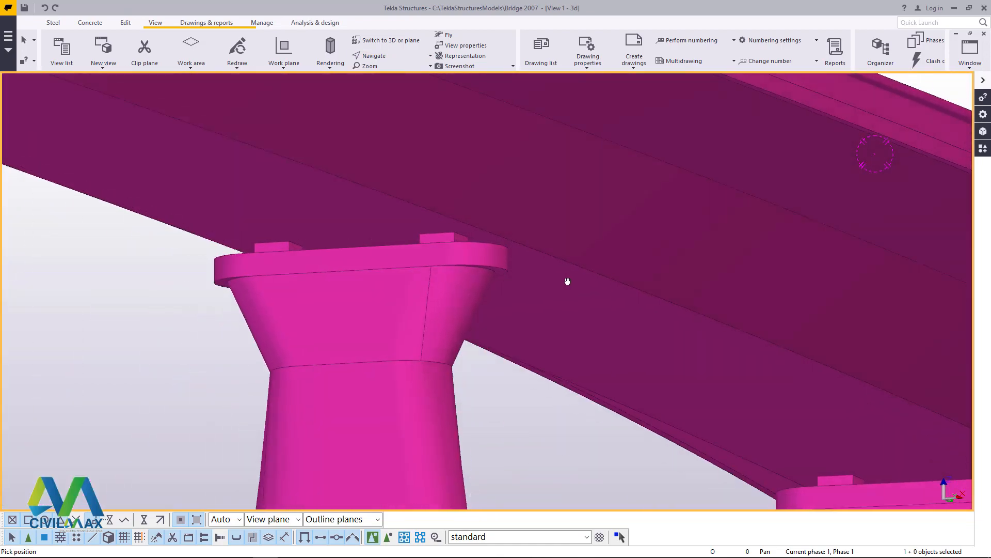
ctrl+middle_drag(568, 281, 741, 282)
scroll(584, 314, up, 10)
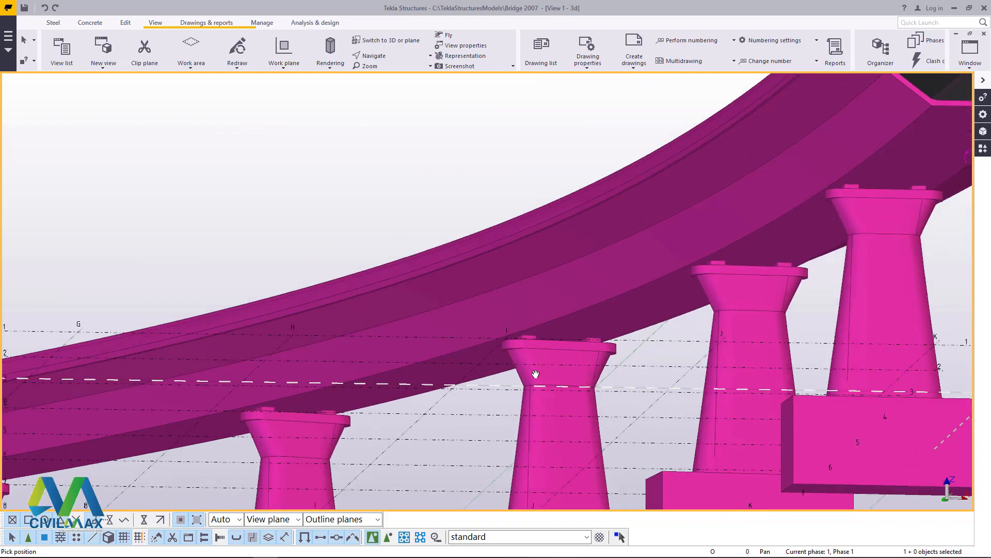
scroll(560, 334, down, 10)
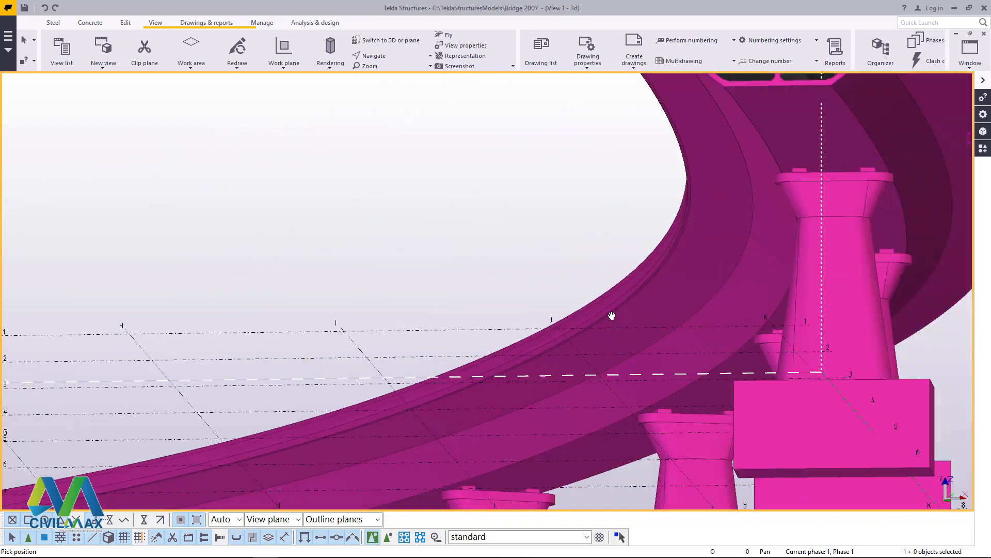
scroll(765, 215, up, 8)
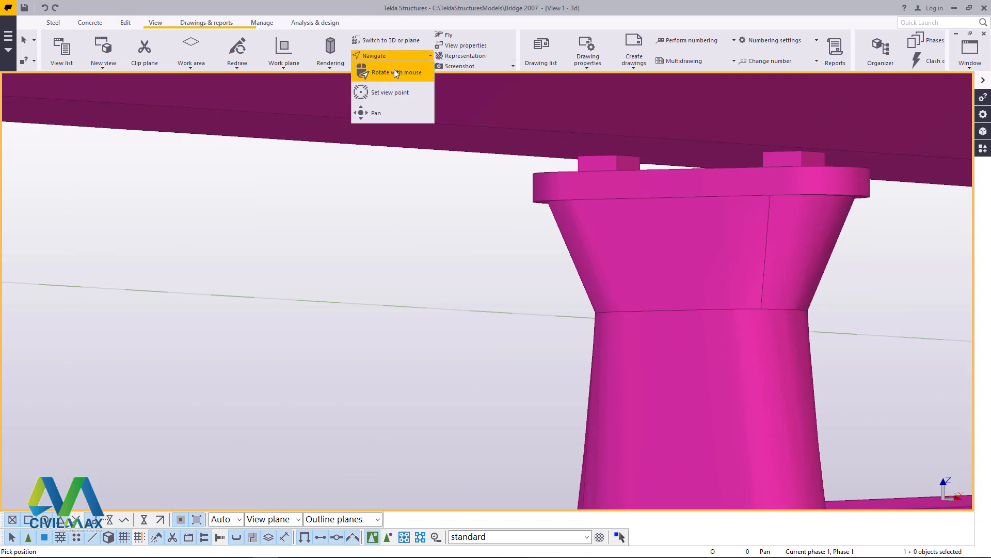
Set the girder's concrete item class to 1 and apply the change to the part
mouse_move(654, 163)
ctrl+middle_down()
mouse_move(692, 150)
mouse_move(755, 161)
mouse_move(762, 198)
mouse_move(540, 330)
mouse_move(637, 259)
mouse_move(621, 235)
mouse_move(545, 201)
ctrl+middle_up()
right_click(545, 201)
click(563, 209)
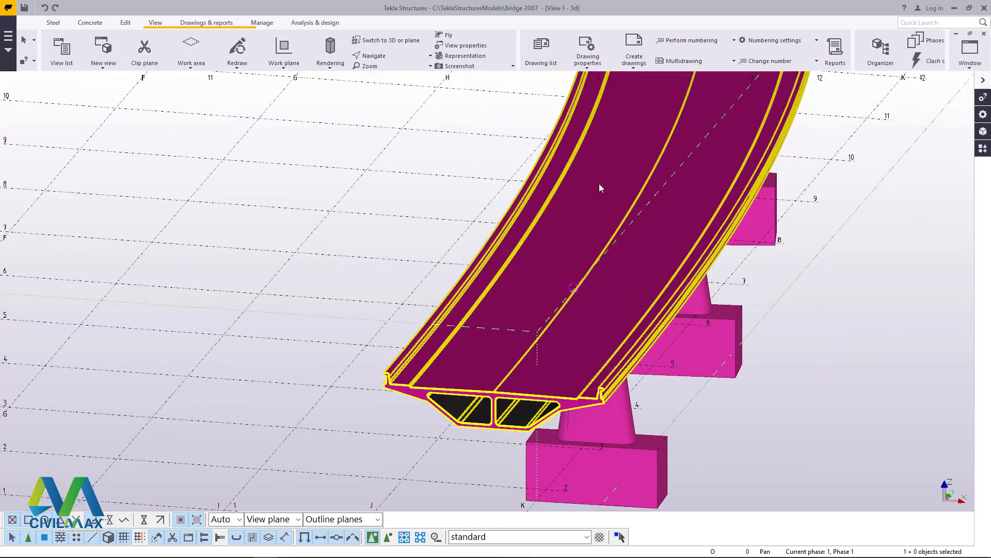
double_click(599, 184)
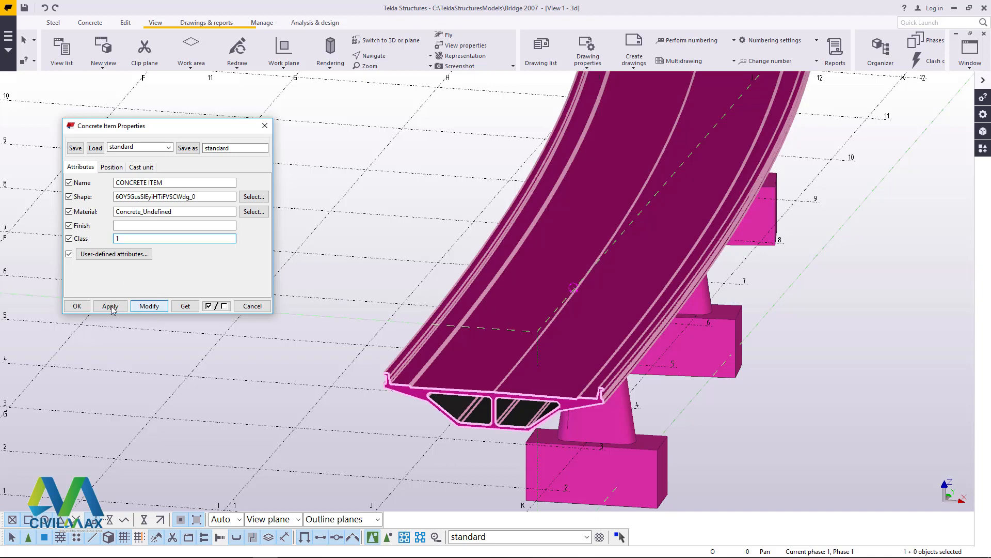
click(81, 305)
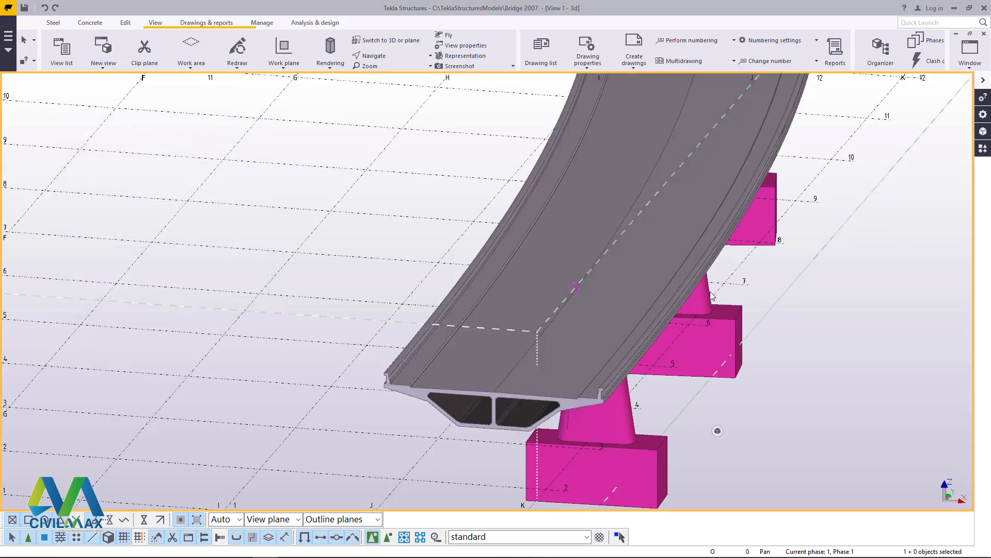
Rotate around the grey girder's near end to examine its two box voids and how it sits on the piers
scroll(628, 289, up, 3)
click(397, 57)
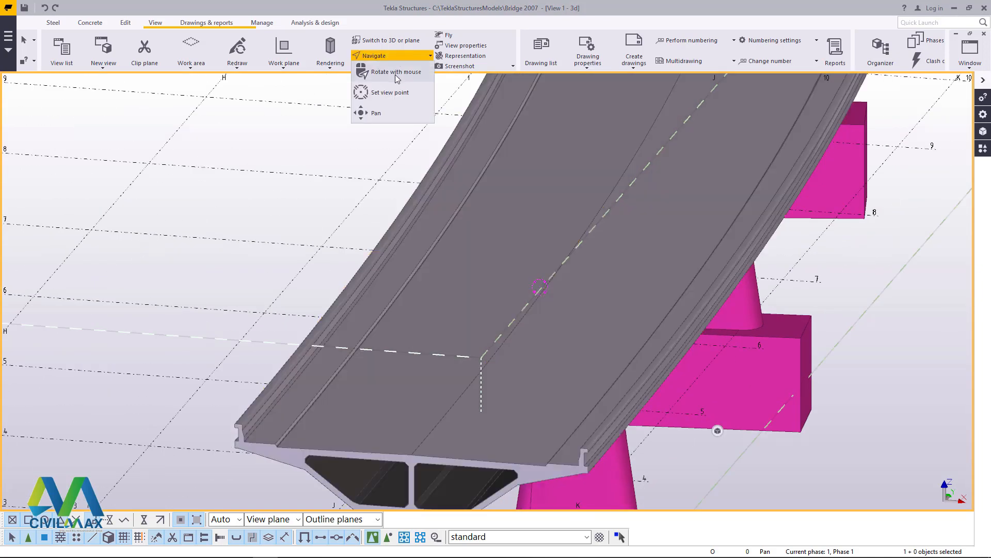
click(398, 74)
drag(652, 275, 679, 228)
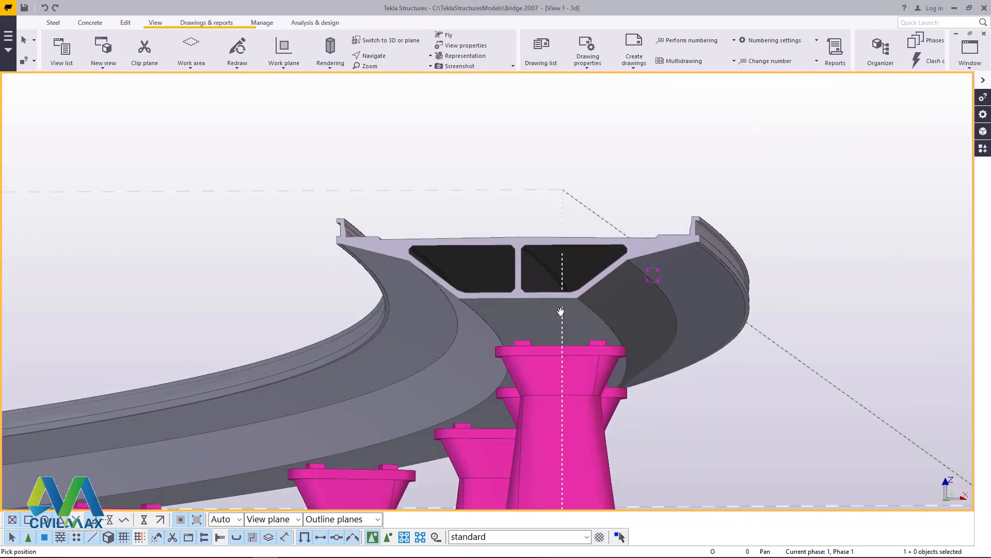
scroll(560, 313, up, 5)
scroll(525, 329, up, 4)
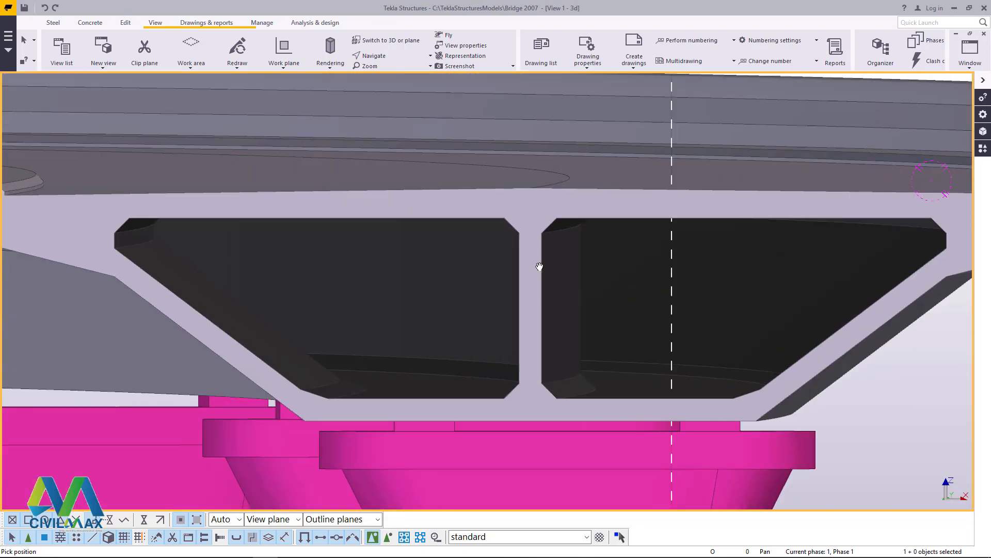
scroll(407, 279, down, 2)
scroll(602, 259, down, 4)
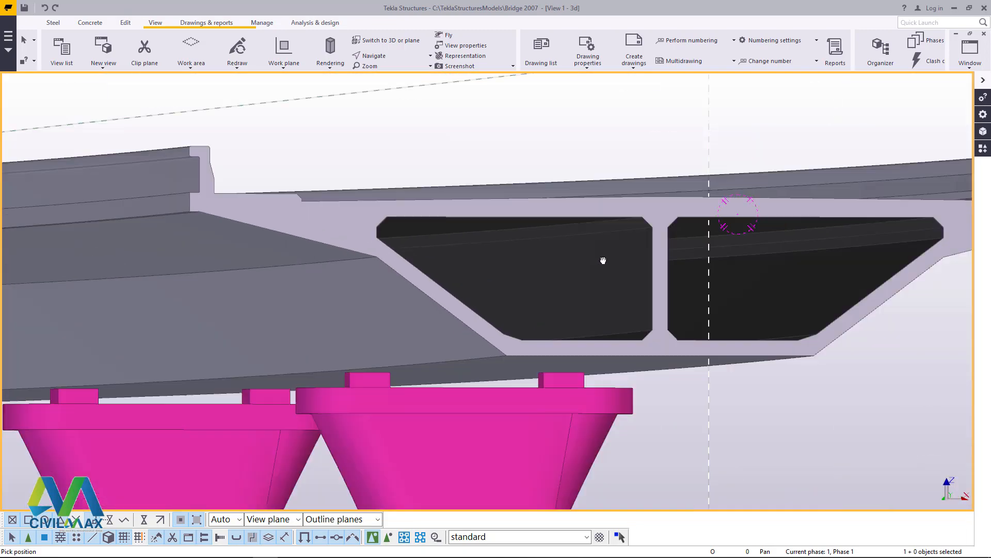
drag(602, 259, 511, 299)
scroll(512, 299, up, 2)
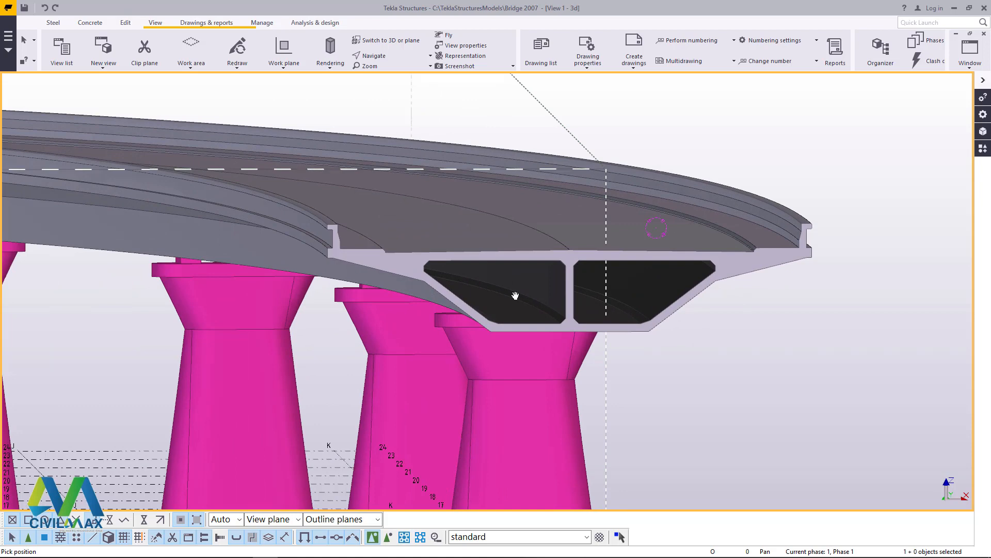
drag(542, 291, 555, 259)
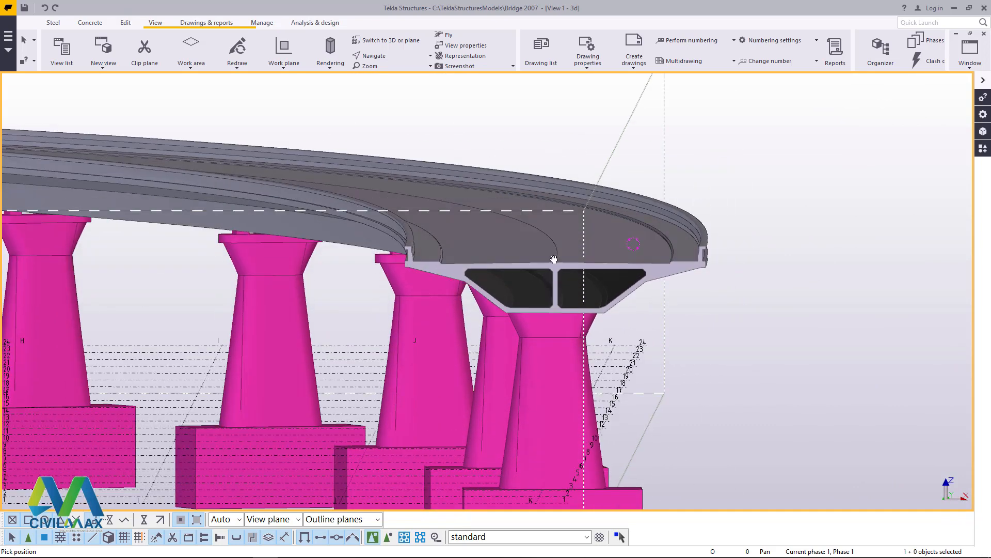